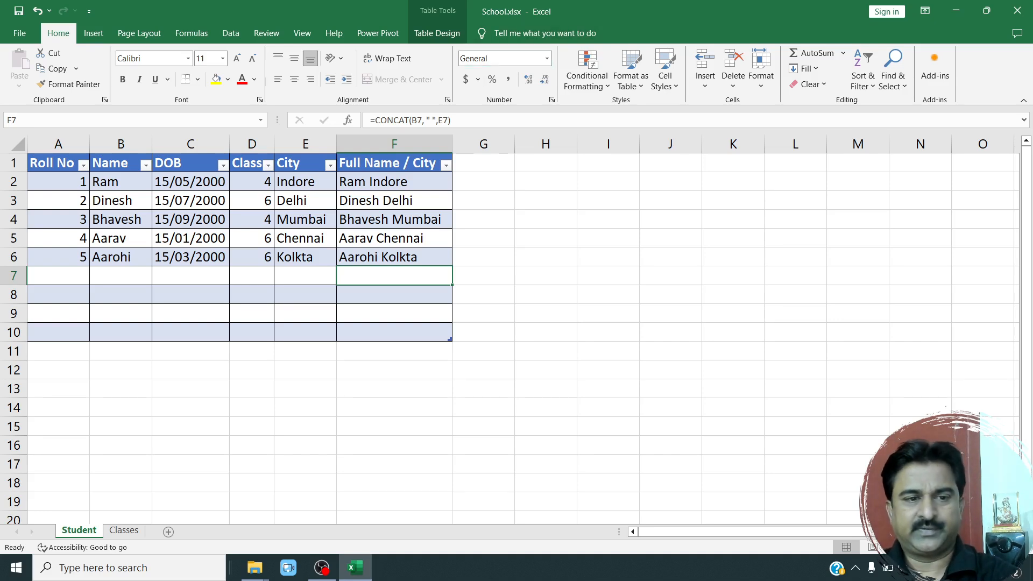
# Examine the student records in the table on the Student sheet.
pyautogui.moveTo(58, 162); pyautogui.dragTo(395, 332)
pyautogui.click(305, 294)
pyautogui.moveTo(58, 200); pyautogui.dragTo(394, 350)
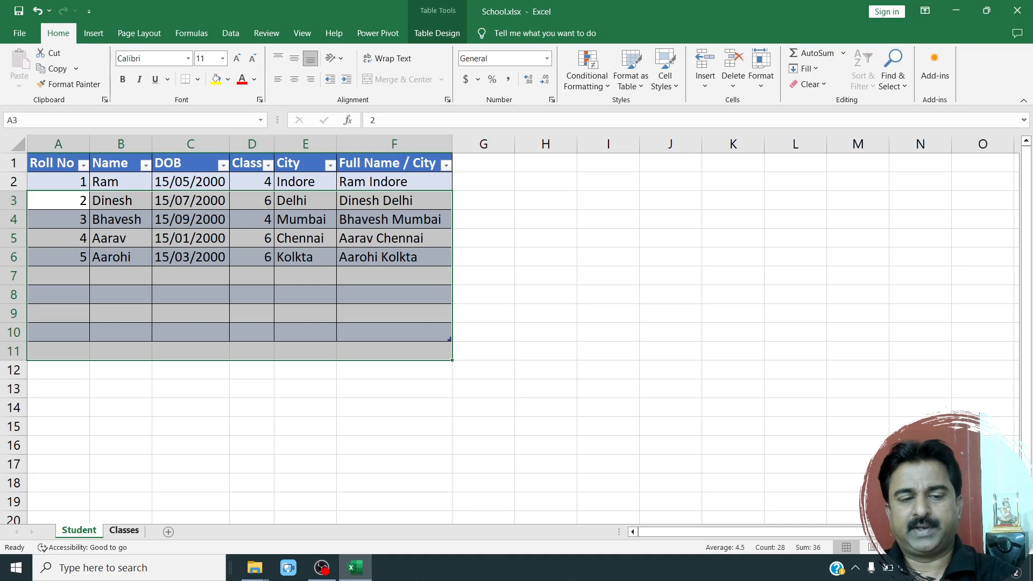
# Examine the fee summary cells E12:F16 on the Classes sheet.
pyautogui.click(124, 530)
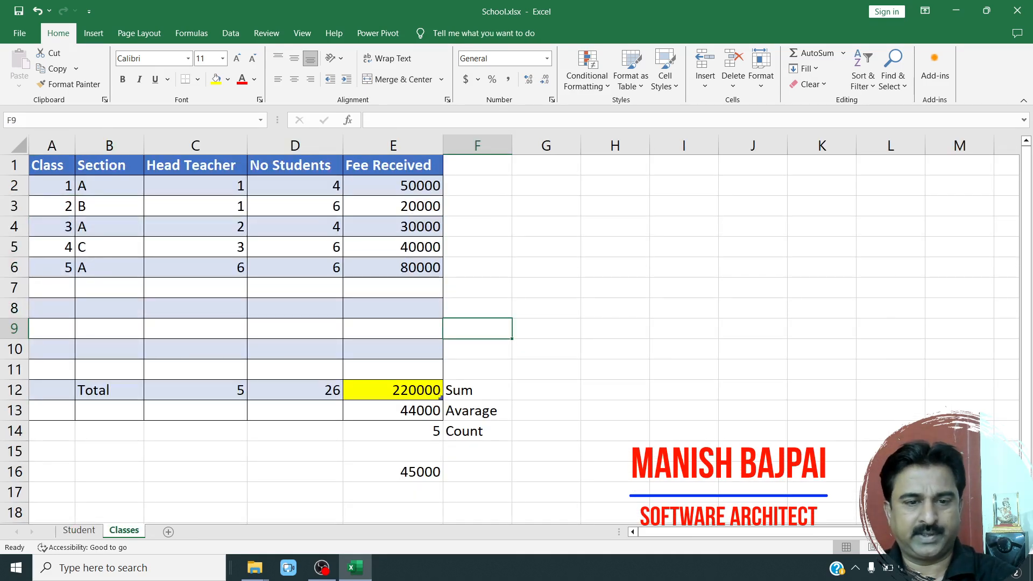
pyautogui.moveTo(477, 390); pyautogui.dragTo(477, 472)
pyautogui.press('Right')
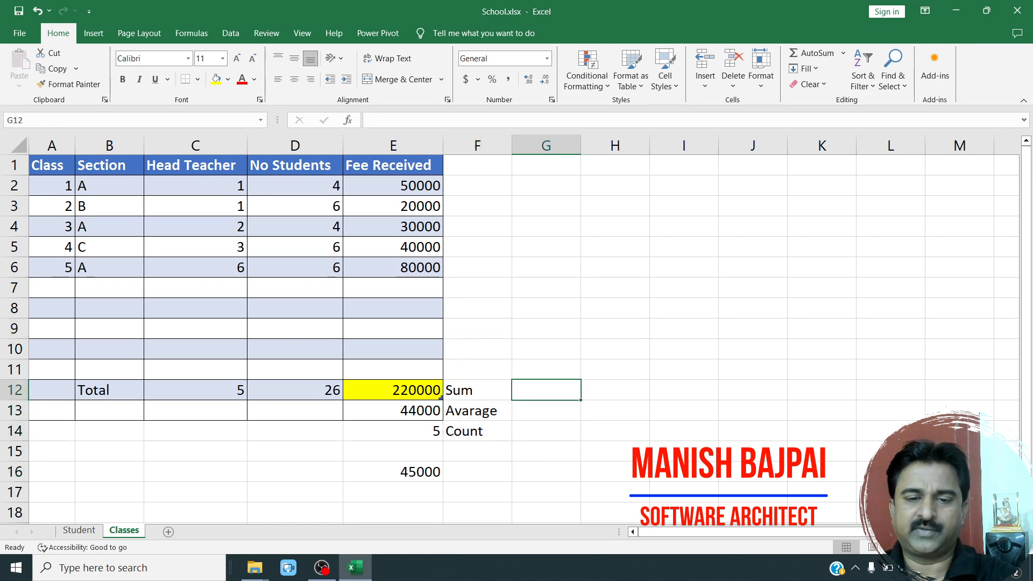
pyautogui.press('Left')
pyautogui.hotkey('shift', 'Left')
pyautogui.hotkey('shift', 'Down')
pyautogui.hotkey('shift', 'Down')
pyautogui.hotkey('shift', 'Down')
pyautogui.hotkey('shift', 'Down')
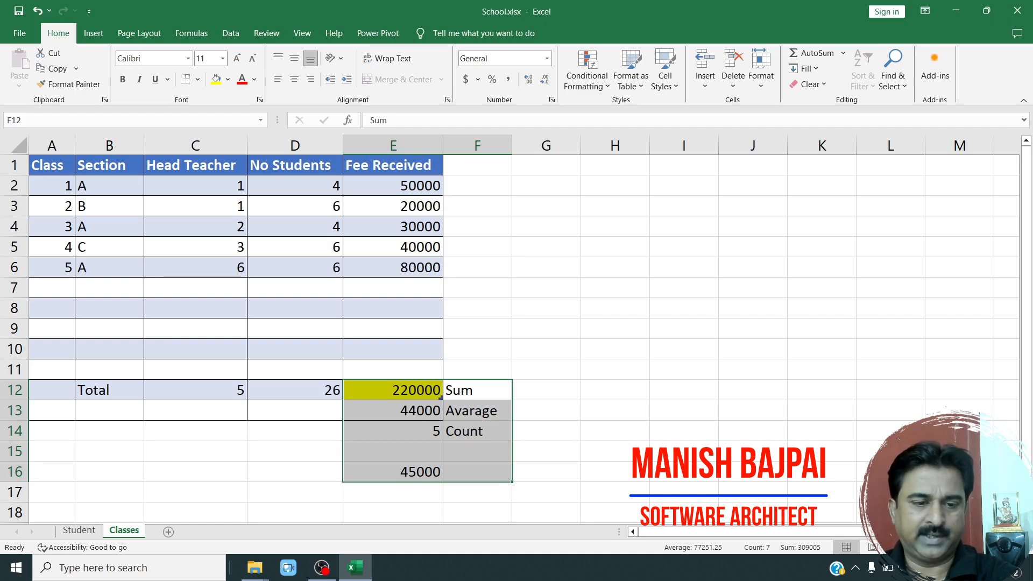
# Switch back and forth between the Student and Classes sheets to compare them.
pyautogui.hotkey('ctrl', 'pageup')
pyautogui.hotkey('ctrl', 'pagedown')
pyautogui.hotkey('ctrl', 'pageup')
pyautogui.hotkey('ctrl', 'pagedown')
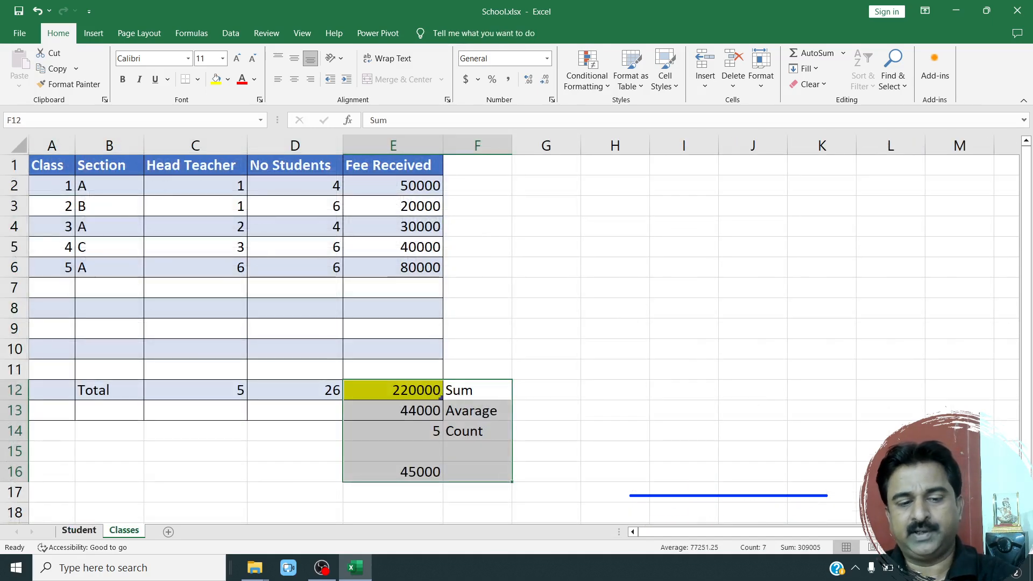
pyautogui.hotkey('ctrl', 'pageup')
pyautogui.hotkey('ctrl', 'pagedown')
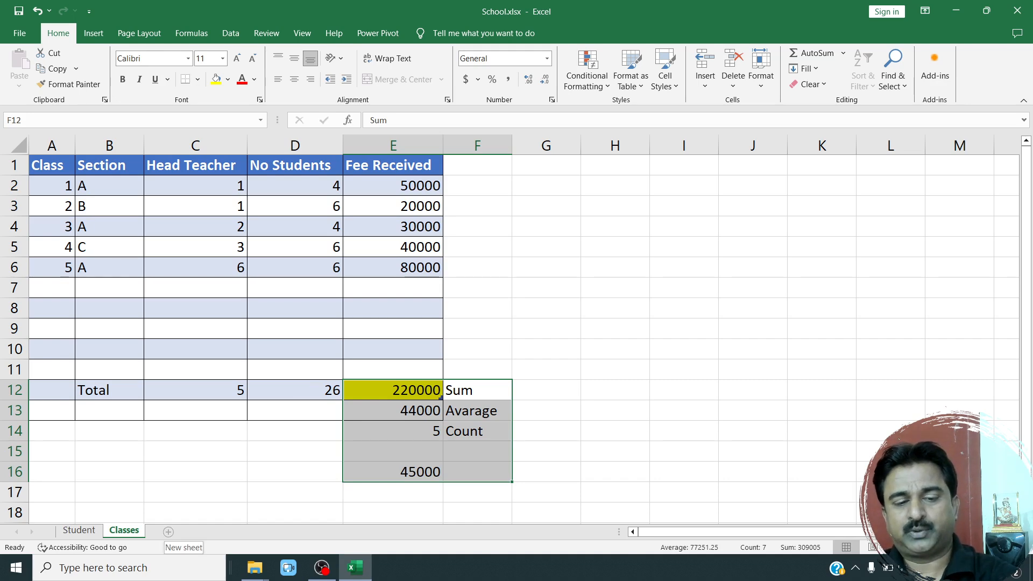
# Add three blank worksheets to the workbook after the Classes sheet.
pyautogui.click(168, 533)
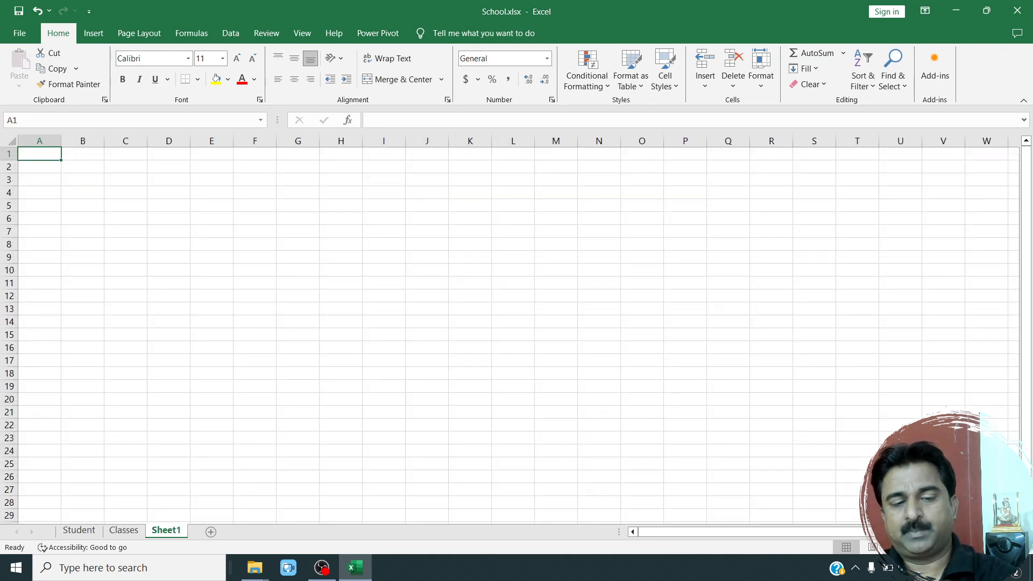
pyautogui.moveTo(39, 154); pyautogui.dragTo(341, 334)
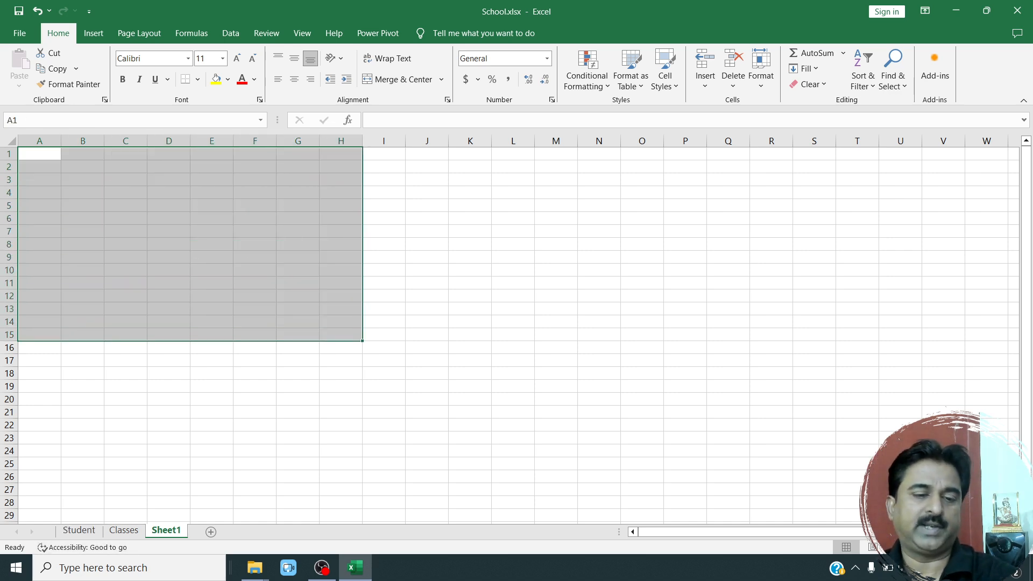
pyautogui.click(123, 530)
pyautogui.hotkey('ctrl', 'pageup')
pyautogui.hotkey('ctrl', 'pagedown')
pyautogui.hotkey('ctrl', 'pagedown')
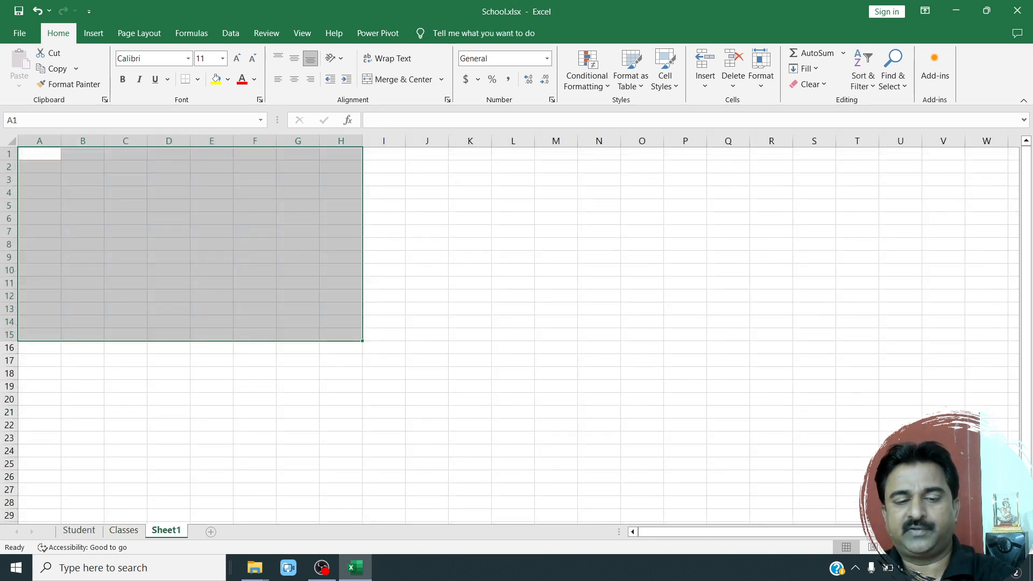
pyautogui.click(211, 532)
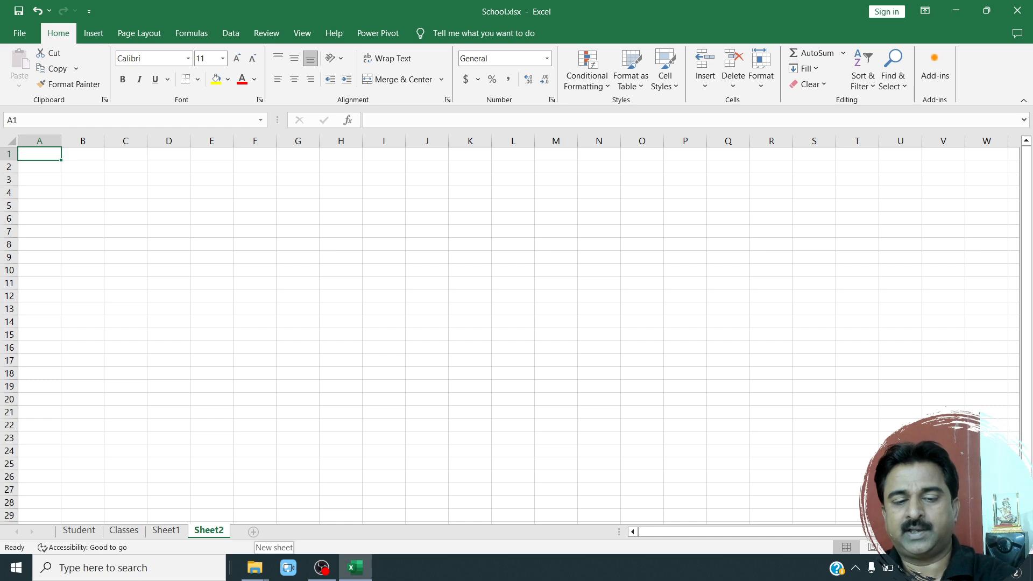
pyautogui.click(253, 531)
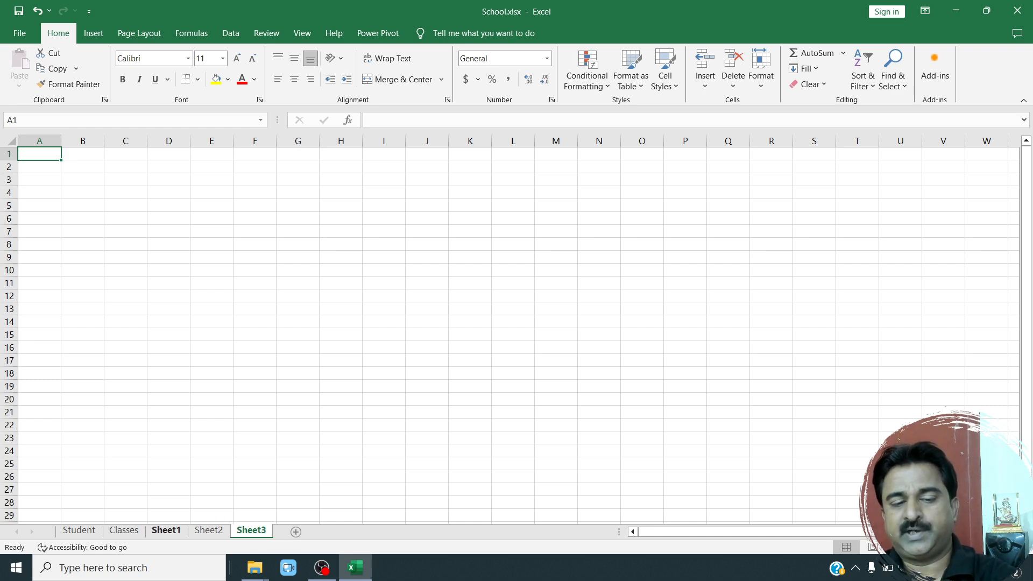
# Rename the Sheet1 worksheet as Staff.
pyautogui.click(166, 531)
pyautogui.doubleClick(166, 531)
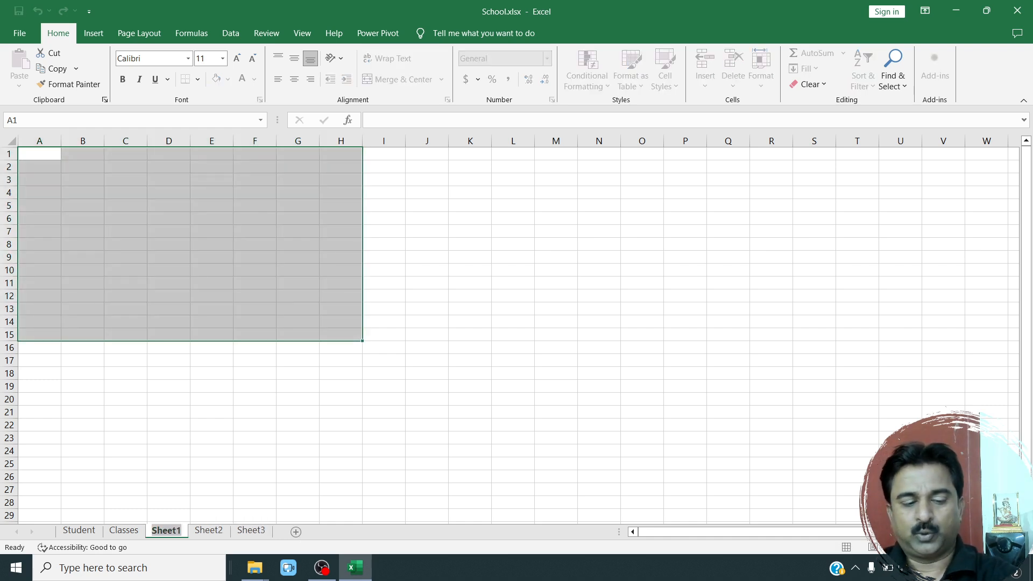
pyautogui.write('Staff')
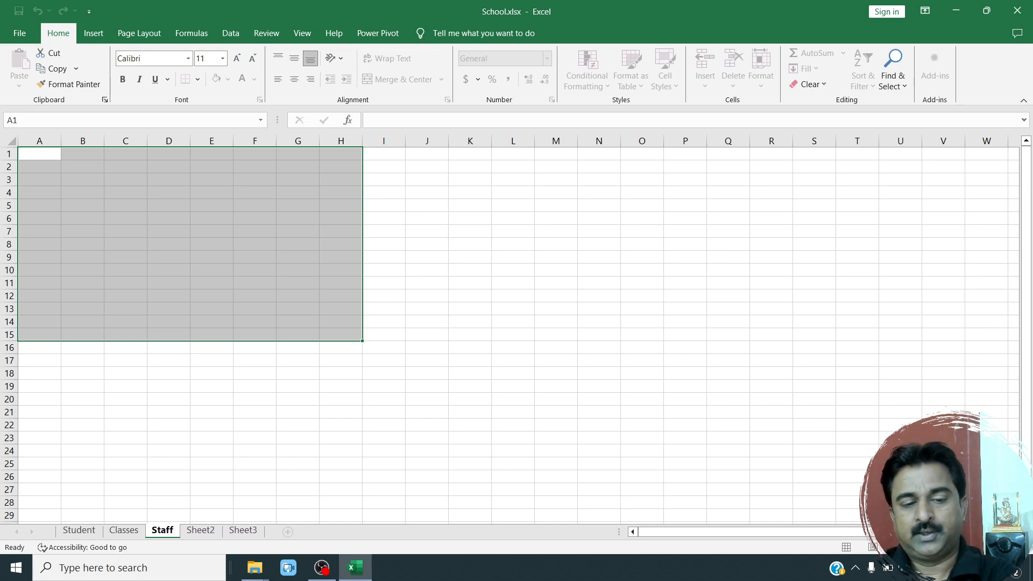
pyautogui.click(298, 438)
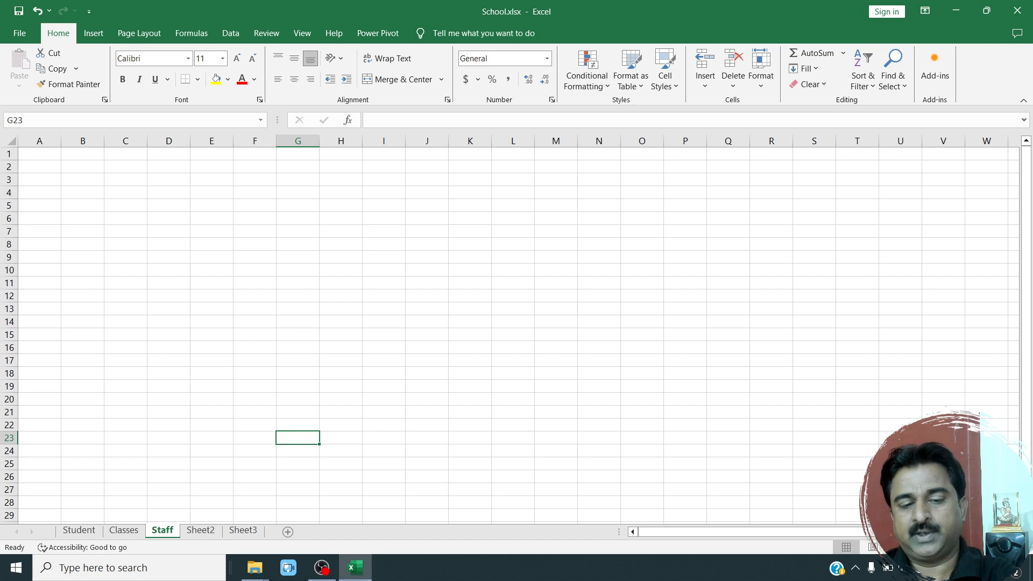
# Examine the blank Staff grid, and columns A to E and rows 2 to 14 of the Classes sheet.
pyautogui.moveTo(39, 153); pyautogui.dragTo(384, 257)
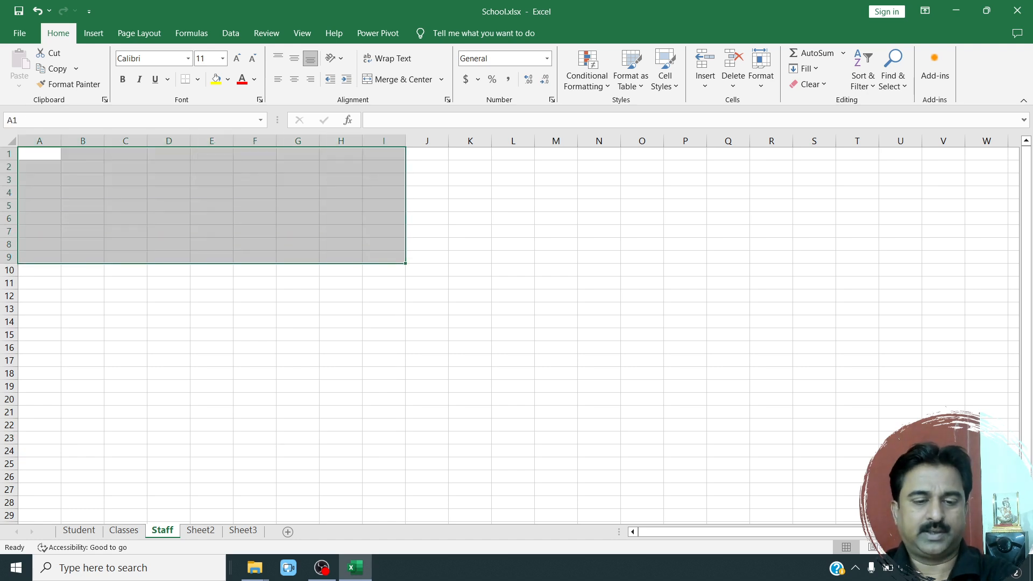
pyautogui.click(298, 438)
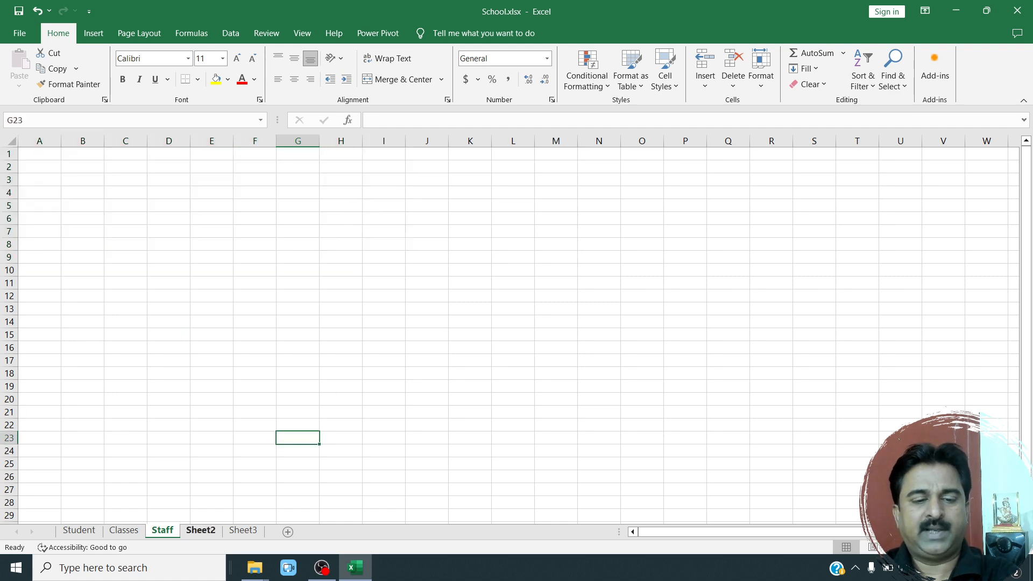
pyautogui.click(124, 531)
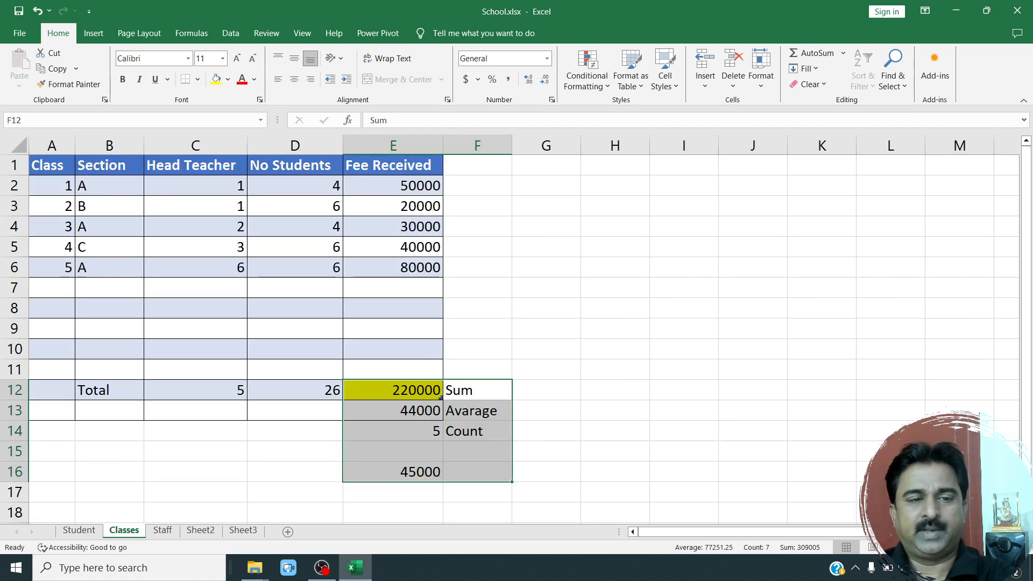
pyautogui.moveTo(52, 146); pyautogui.dragTo(394, 146)
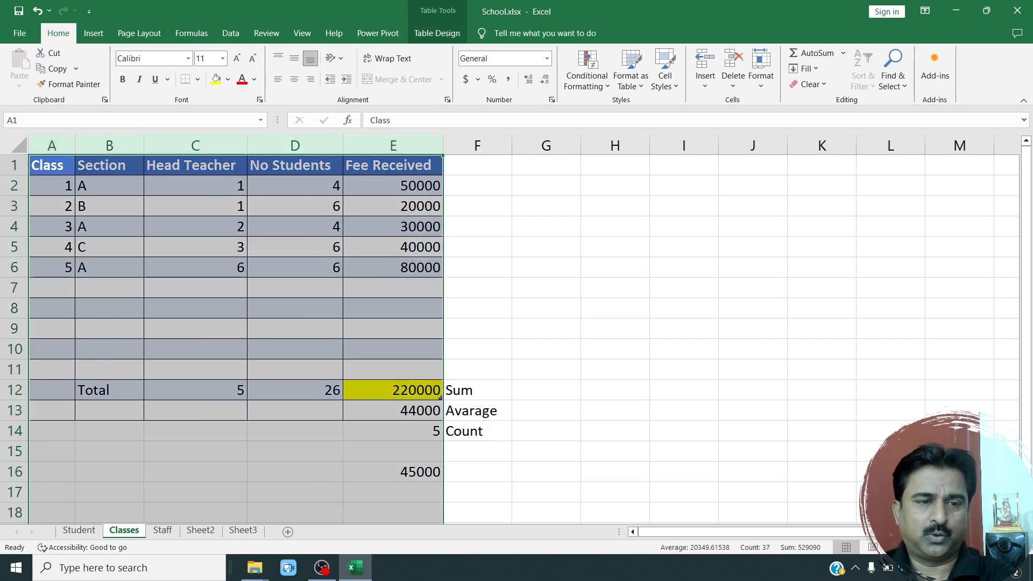
pyautogui.moveTo(14, 185); pyautogui.dragTo(14, 431)
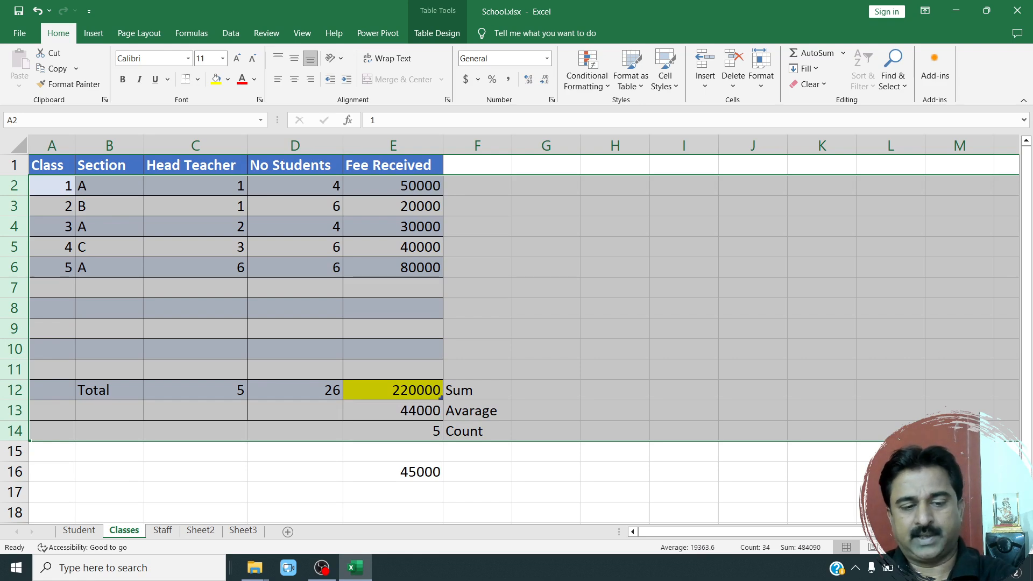
pyautogui.click(195, 452)
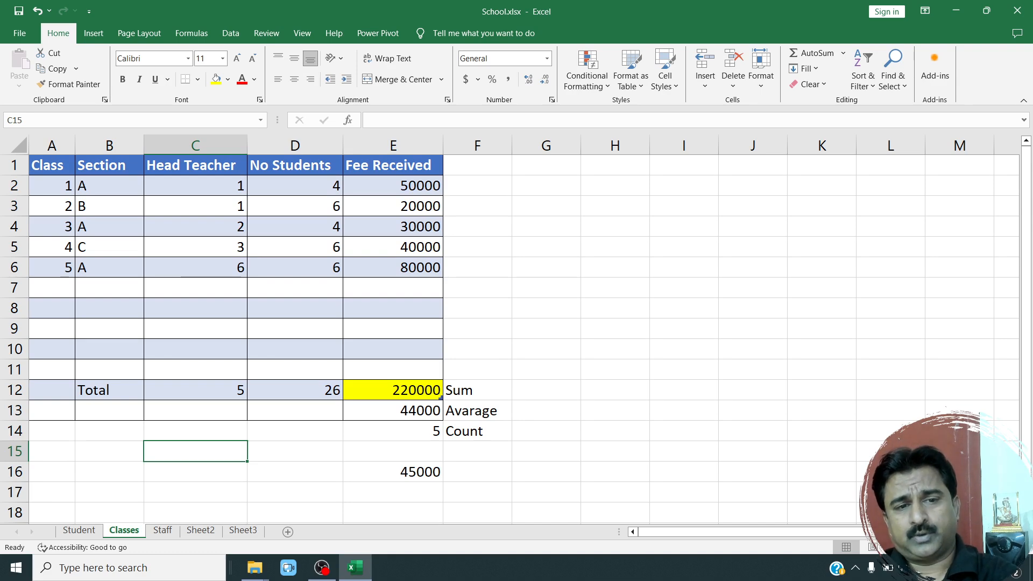
# Examine the class records and the calculated values in E12:F16 on the Classes sheet.
pyautogui.click(20, 33)
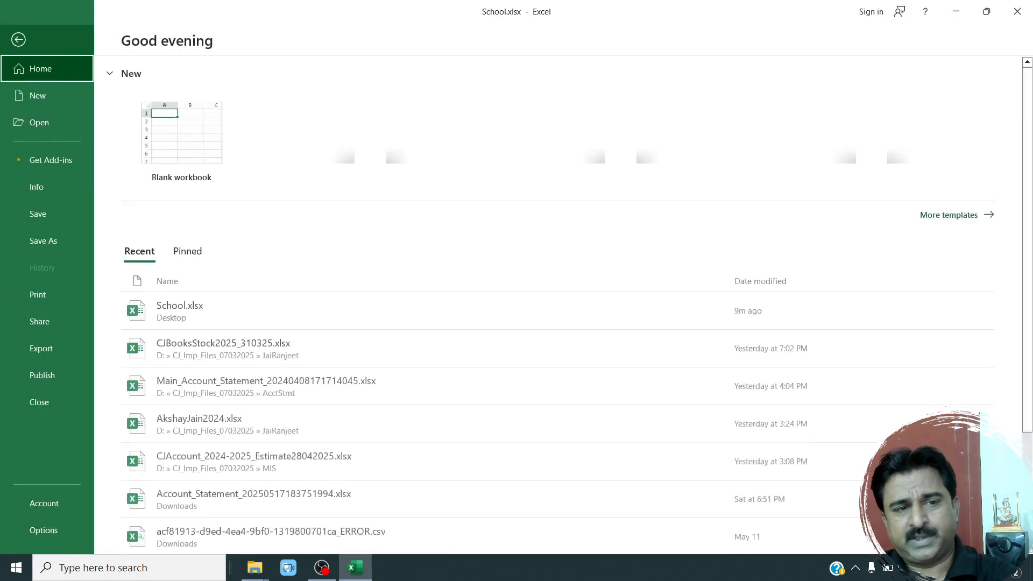
pyautogui.press('Escape')
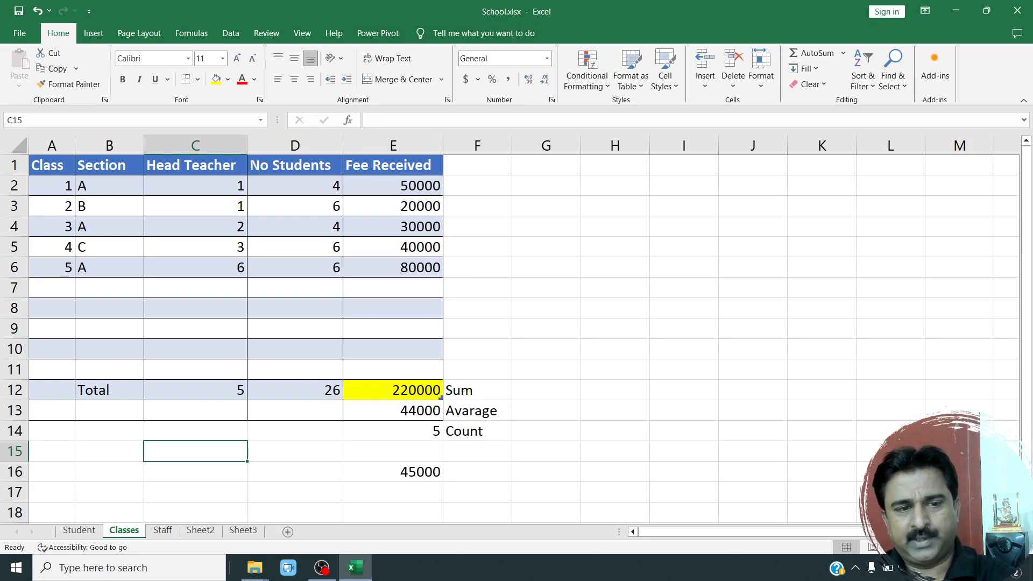
pyautogui.moveTo(52, 186); pyautogui.dragTo(478, 309)
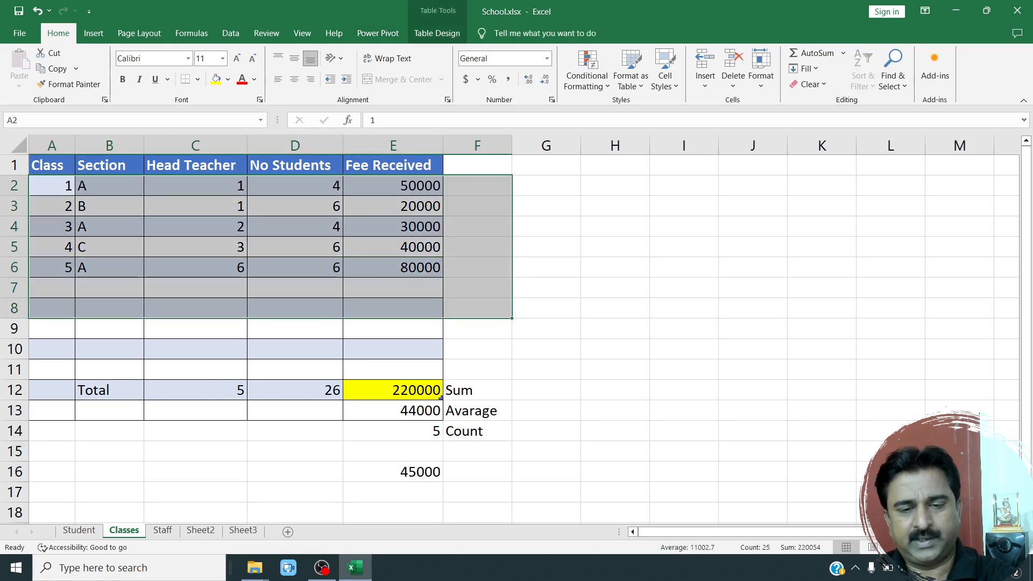
pyautogui.click(477, 349)
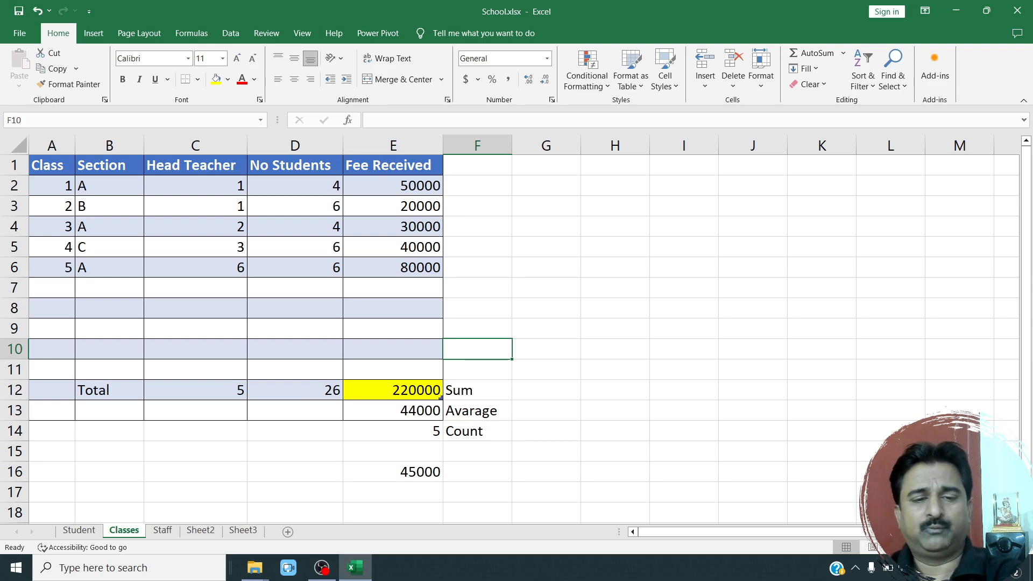
pyautogui.moveTo(52, 227); pyautogui.dragTo(393, 267)
pyautogui.moveTo(477, 267); pyautogui.dragTo(52, 165)
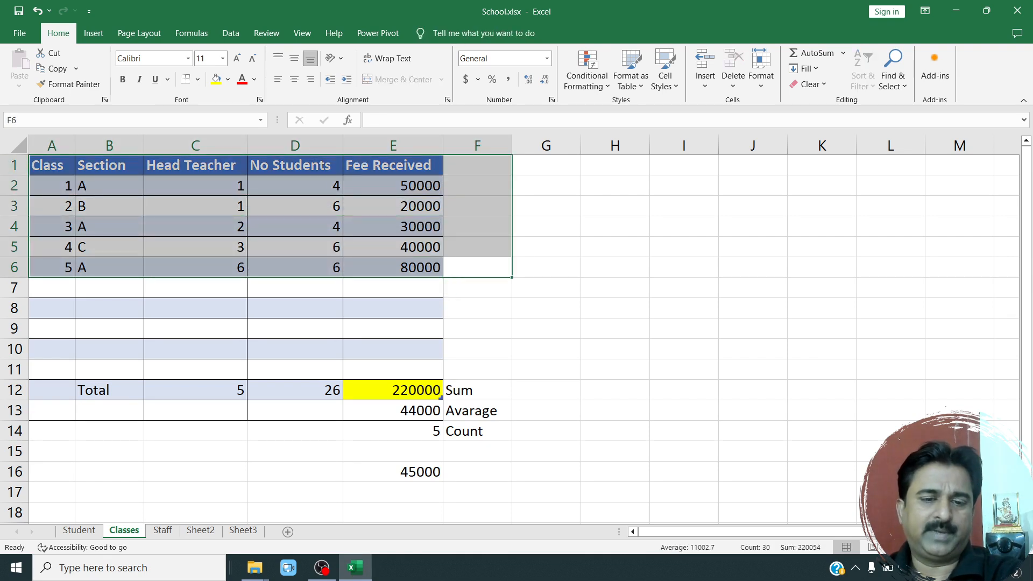
pyautogui.moveTo(477, 390); pyautogui.dragTo(393, 472)
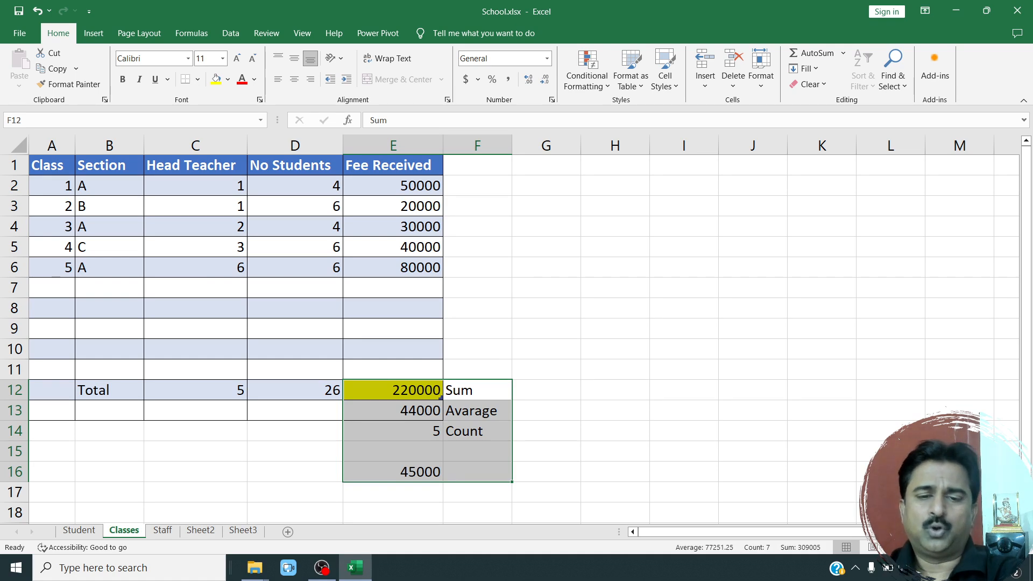
pyautogui.moveTo(478, 390); pyautogui.dragTo(393, 472)
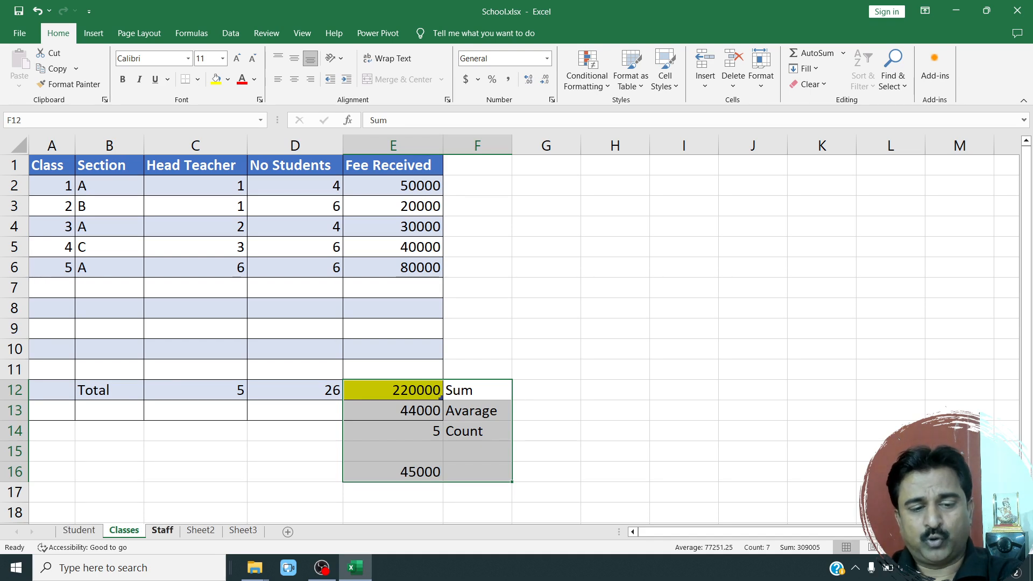
# Examine the first student's Name and City cells and the formula combining them on the Student sheet.
pyautogui.click(78, 530)
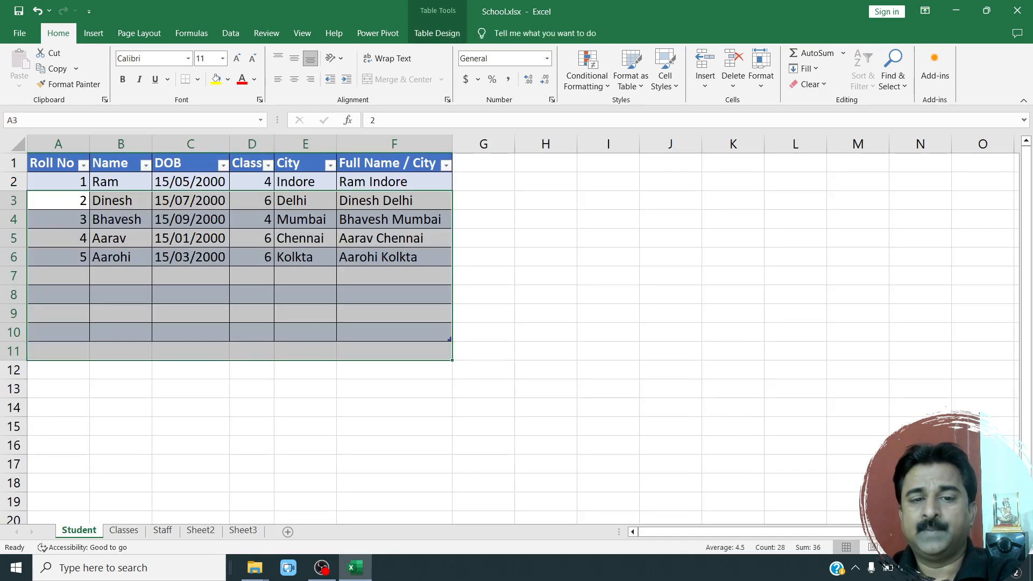
pyautogui.click(483, 370)
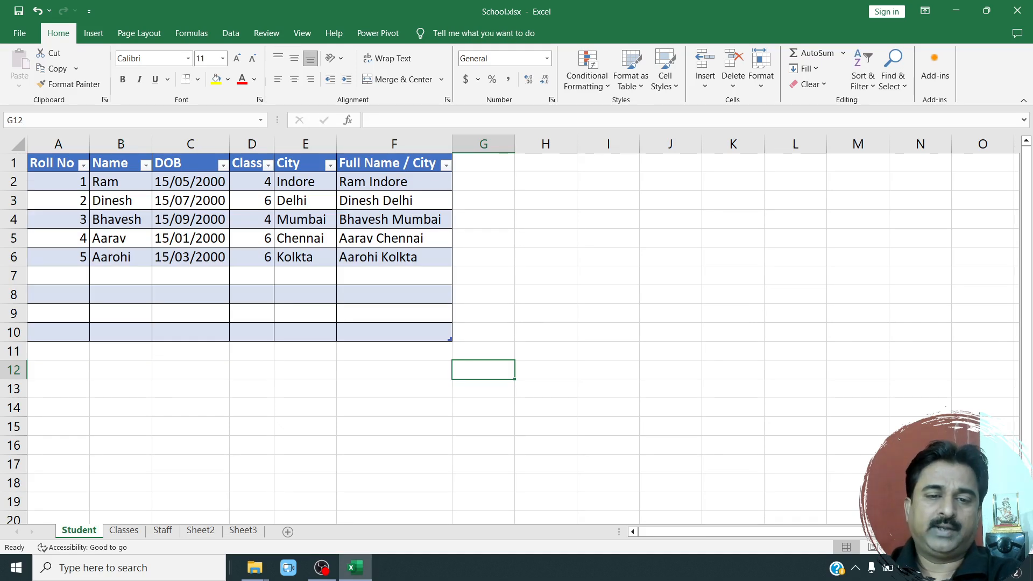
pyautogui.click(395, 182)
pyautogui.click(121, 181)
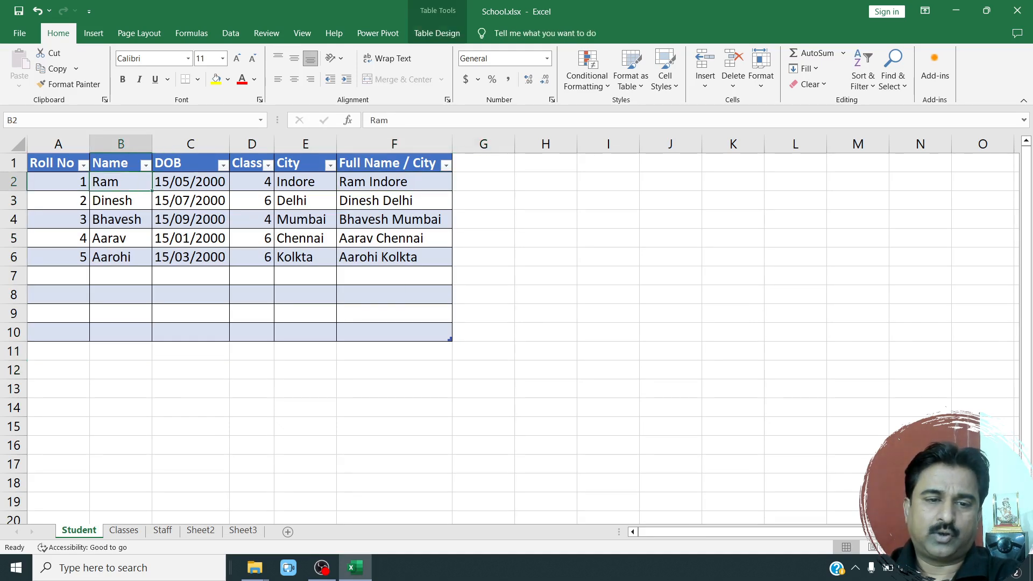
pyautogui.click(306, 182)
pyautogui.click(394, 182)
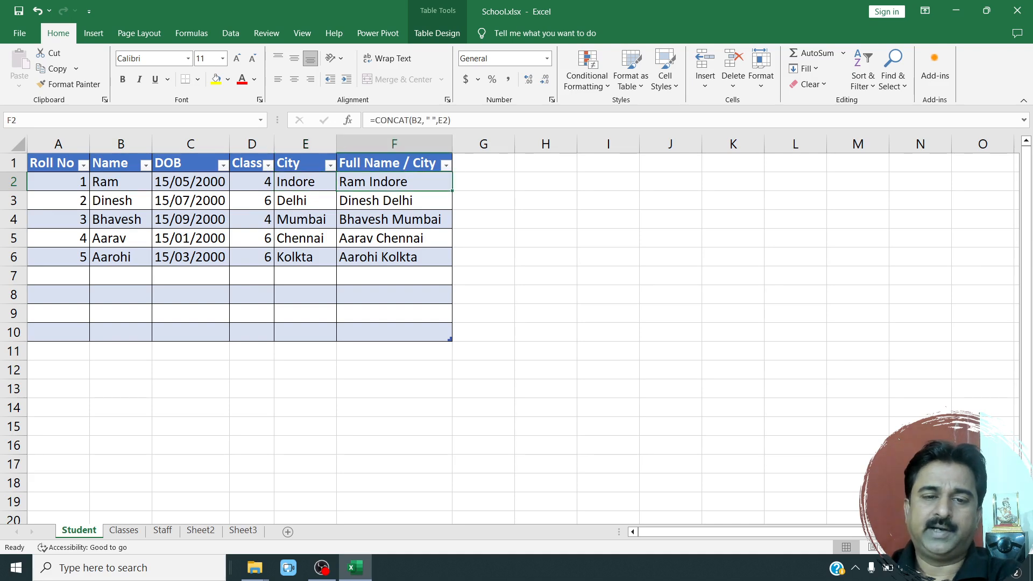
# Enter =UPPER([@[Full Name / City]]) in cell G2 of the Student sheet to fill the new table column.
pyautogui.click(483, 182)
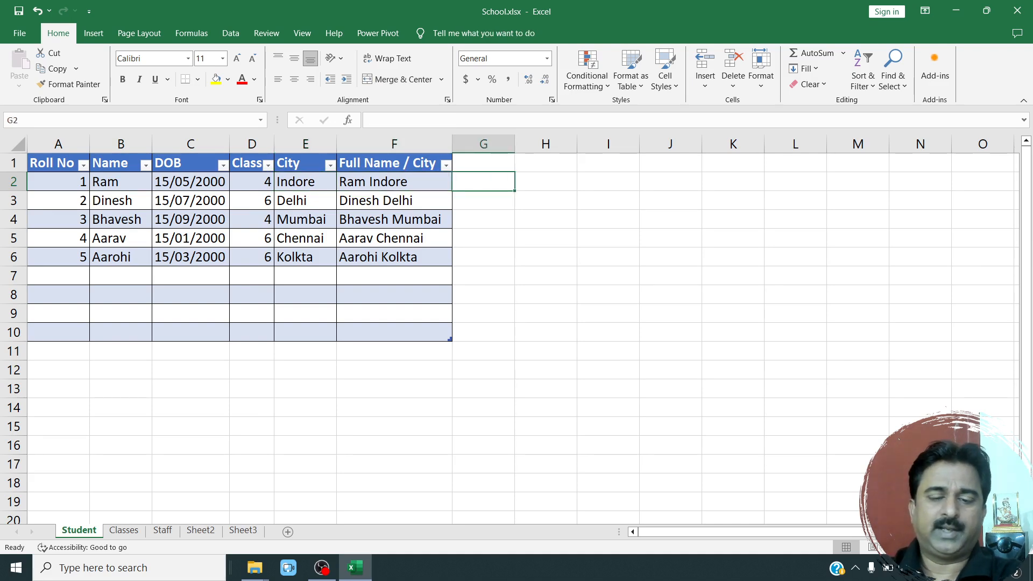
pyautogui.write('=')
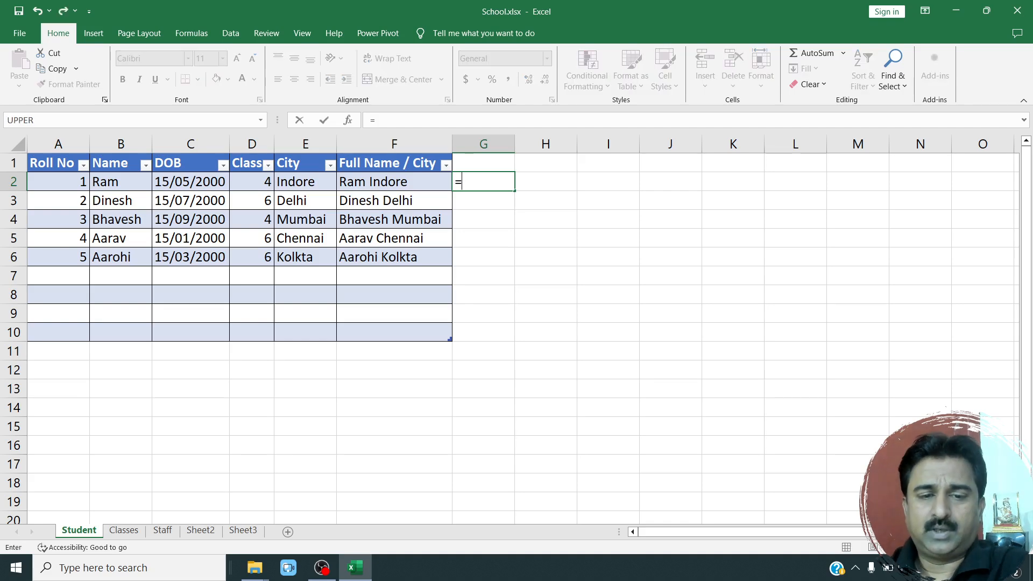
pyautogui.write('upp')
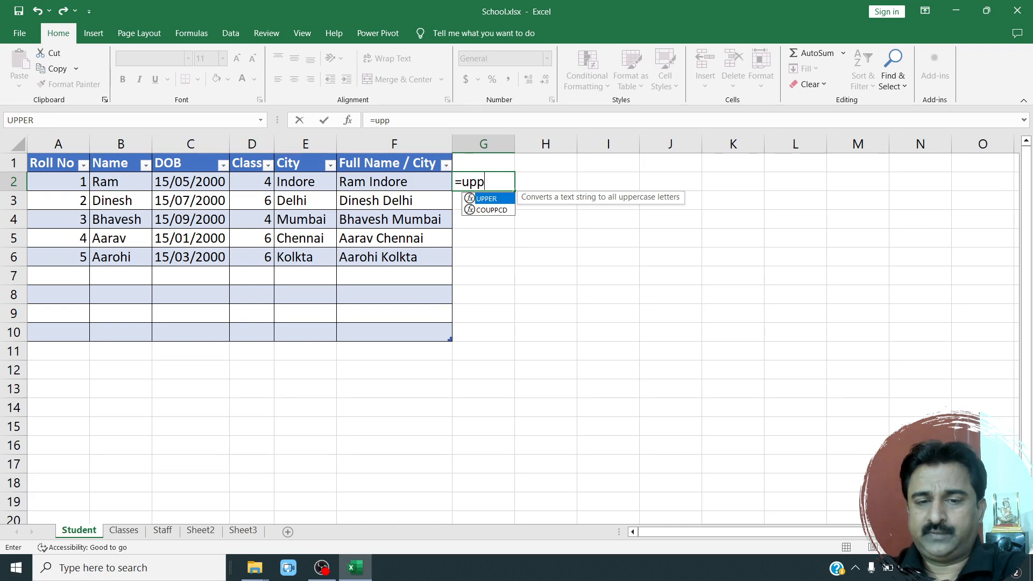
pyautogui.press('BackSpace')
pyautogui.press('BackSpace')
pyautogui.press('BackSpace')
pyautogui.press('BackSpace')
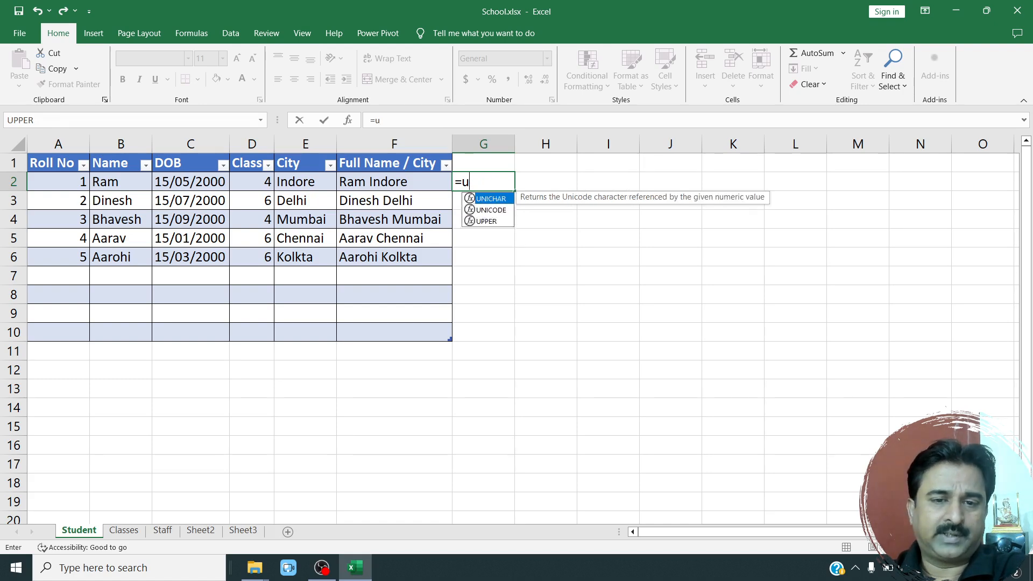
pyautogui.write('=')
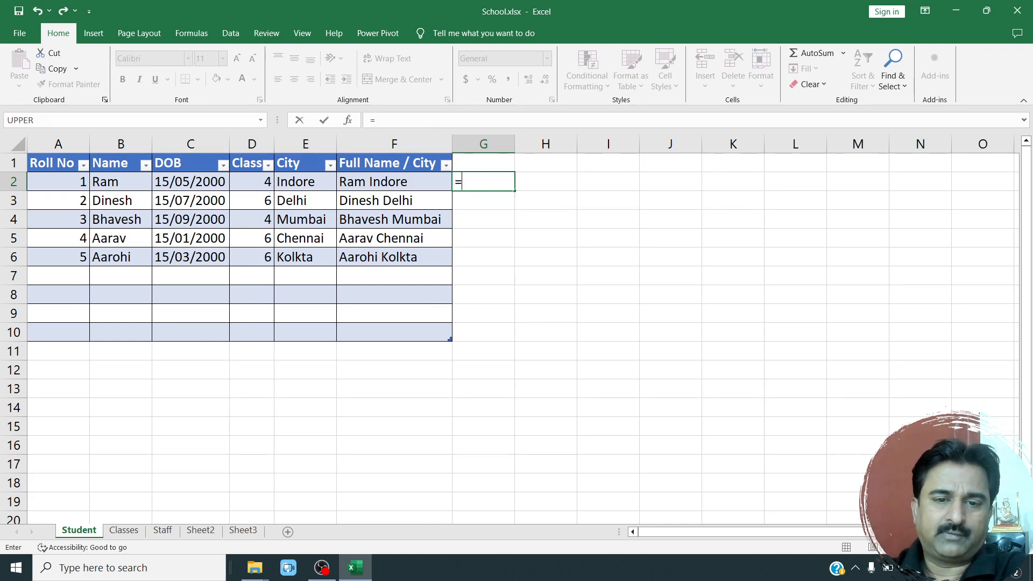
pyautogui.write('u')
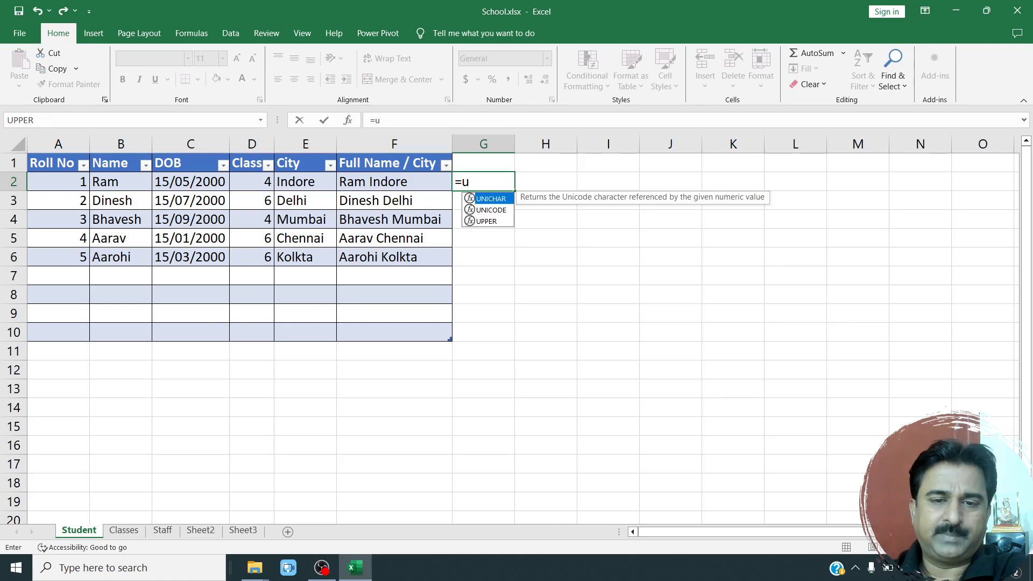
pyautogui.write('pp')
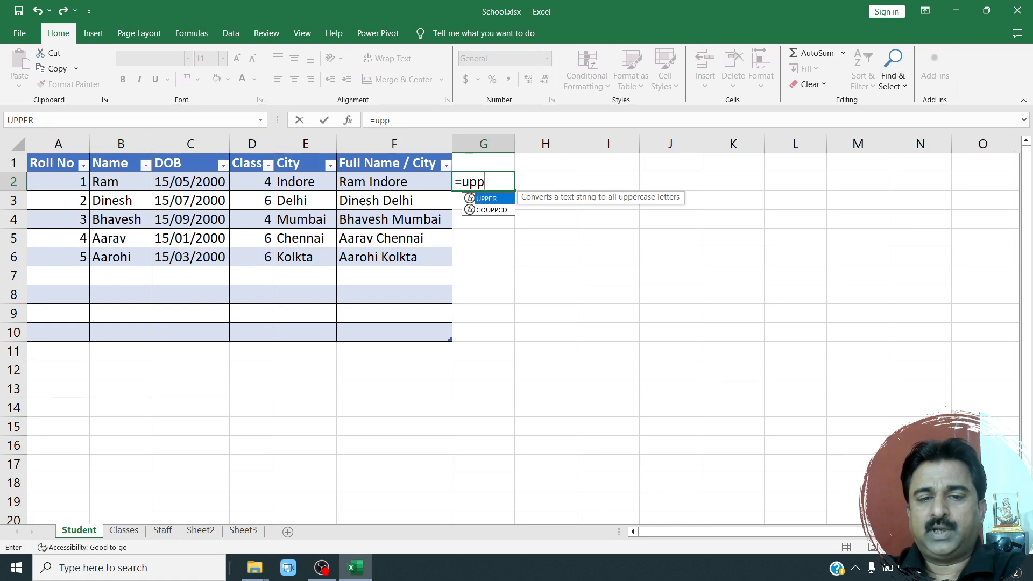
pyautogui.press('Tab')
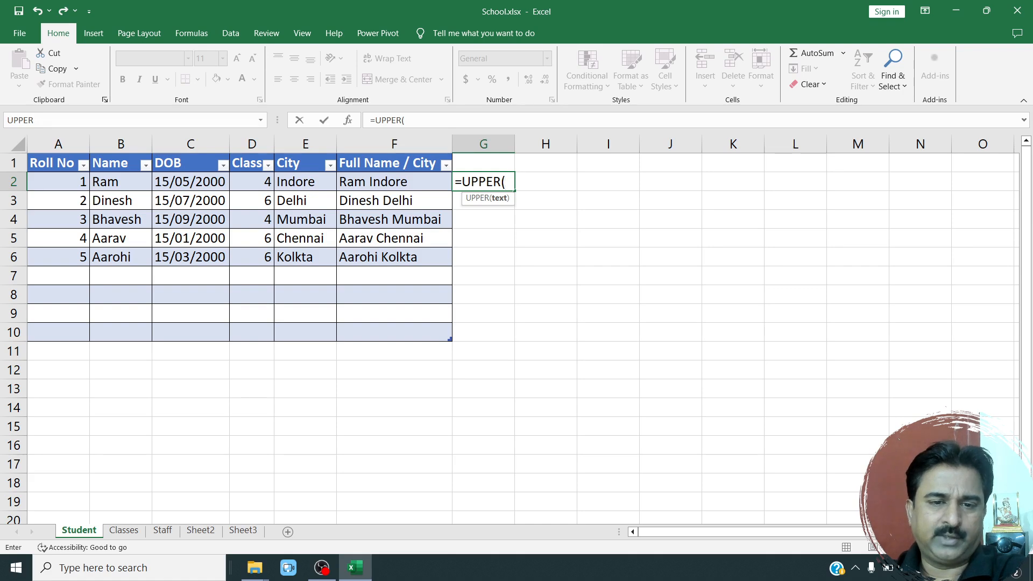
pyautogui.press('Left')
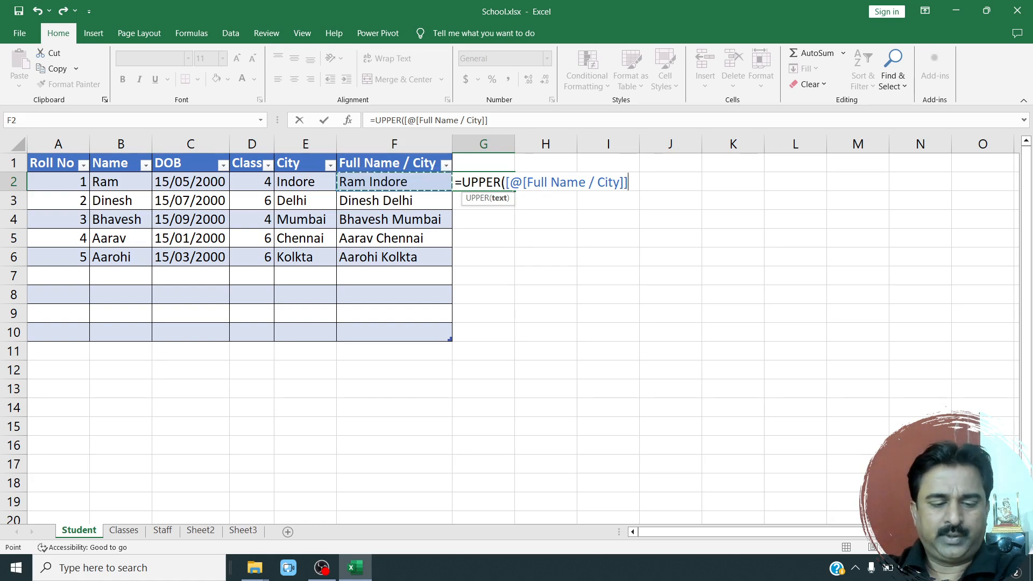
pyautogui.write(')')
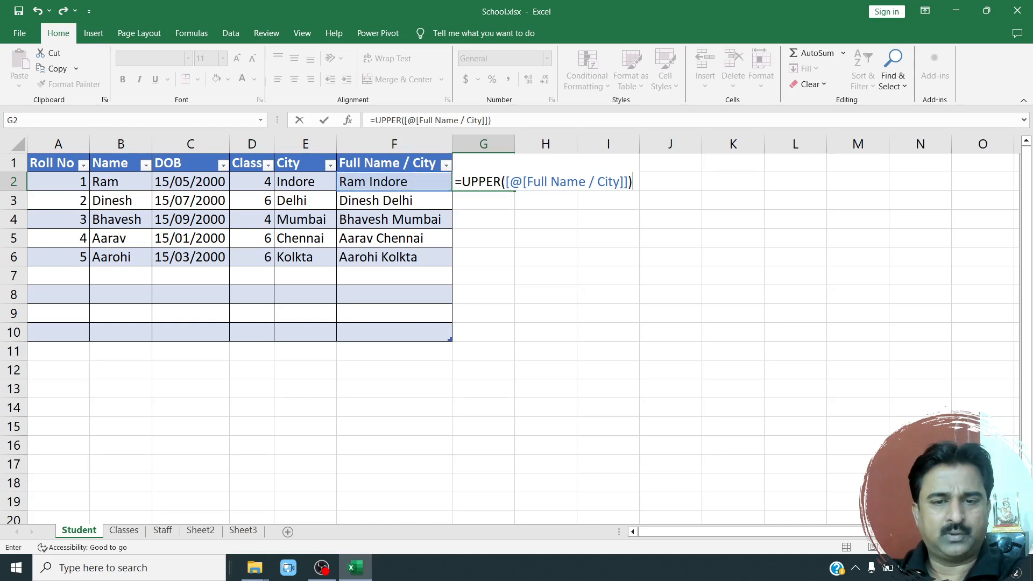
pyautogui.press('Return')
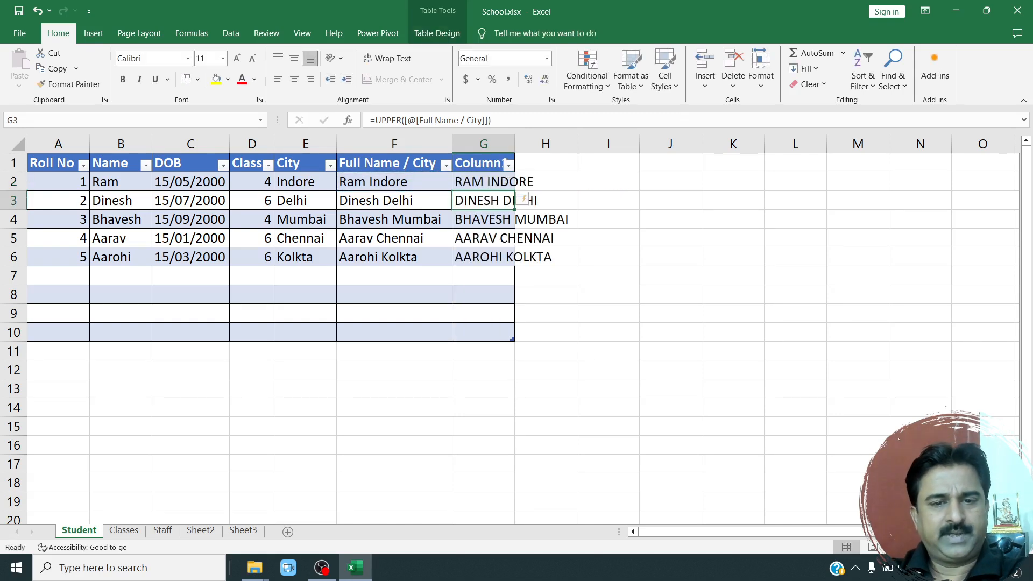
# Autofit the width of column G and review its uppercase entries.
pyautogui.doubleClick(515, 144)
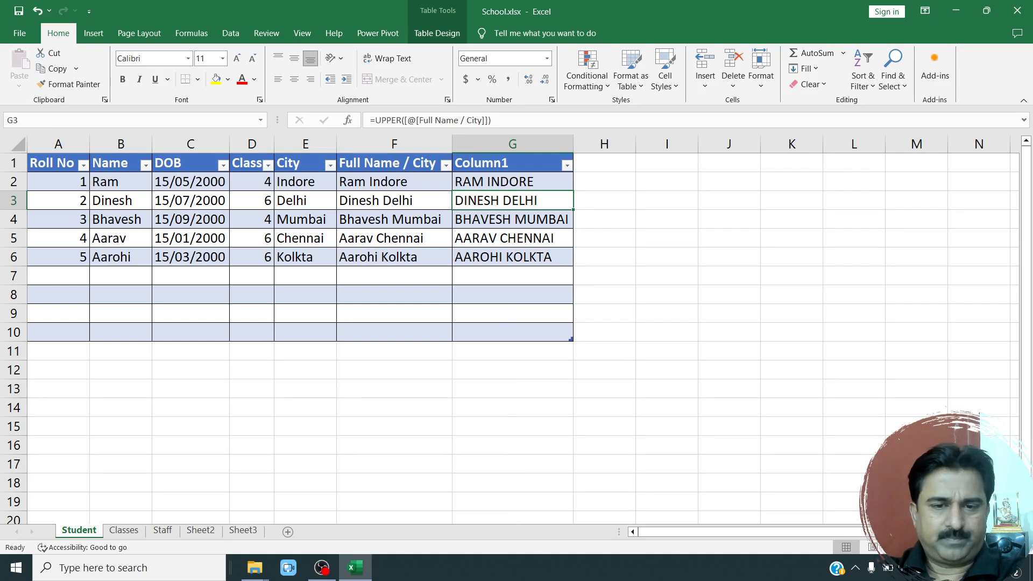
pyautogui.press('Down')
pyautogui.press('Down')
pyautogui.moveTo(513, 182); pyautogui.dragTo(513, 277)
pyautogui.click(512, 314)
pyautogui.click(513, 182)
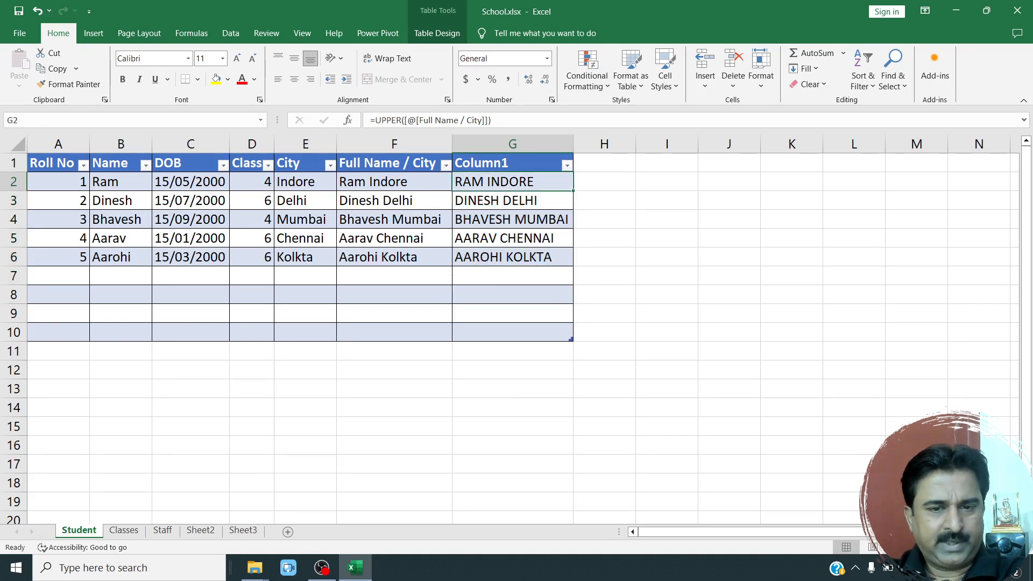
# Copy the UPPER formula from G6 into the empty table rows G7:G10.
pyautogui.click(513, 258)
pyautogui.hotkey('ctrl', 'c')
pyautogui.press('Down')
pyautogui.hotkey('shift', 'Down')
pyautogui.hotkey('shift', 'Down')
pyautogui.hotkey('shift', 'Down')
pyautogui.hotkey('ctrl', 'v')
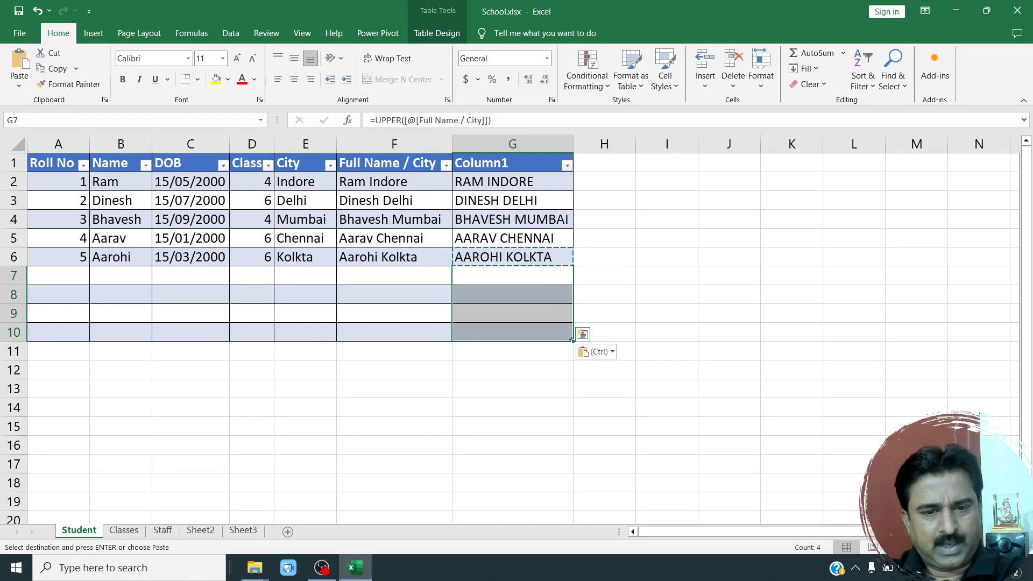
# Replace the formula in cell F7 with a sample name followed by the city Indore.
pyautogui.press('Left')
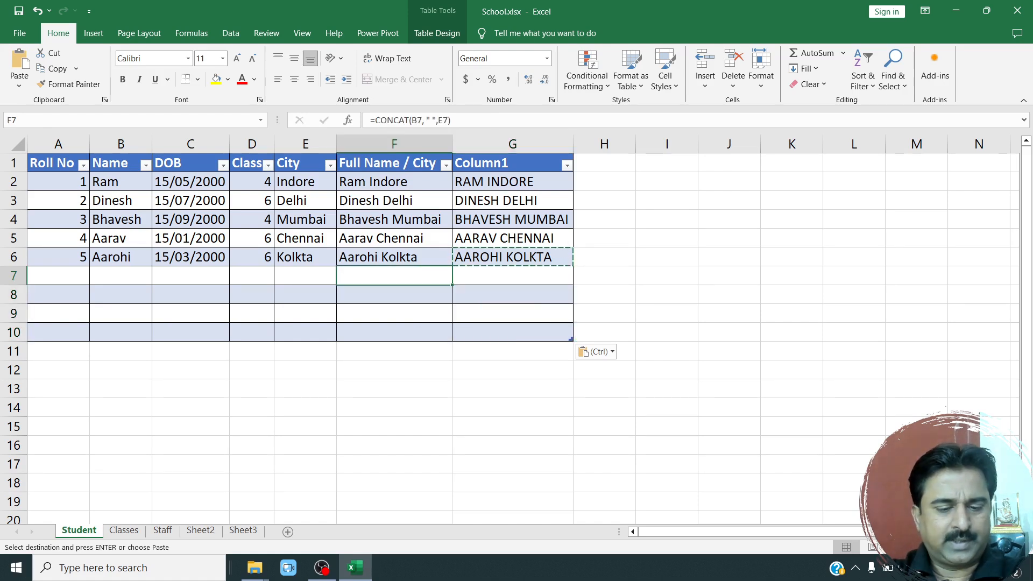
pyautogui.write('SOP')
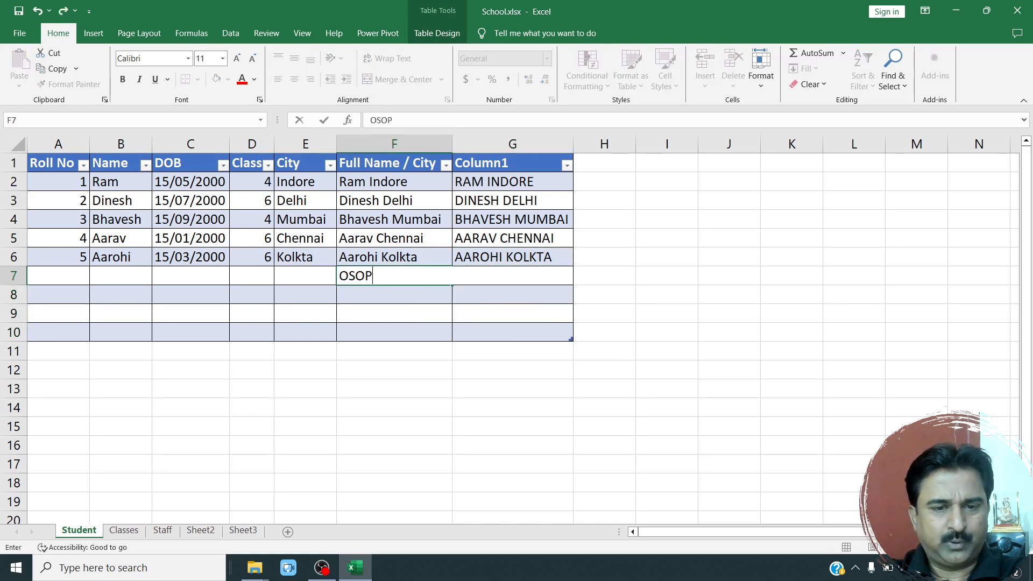
pyautogui.press('BackSpace')
pyautogui.press('BackSpace')
pyautogui.press('BackSpace')
pyautogui.write('so')
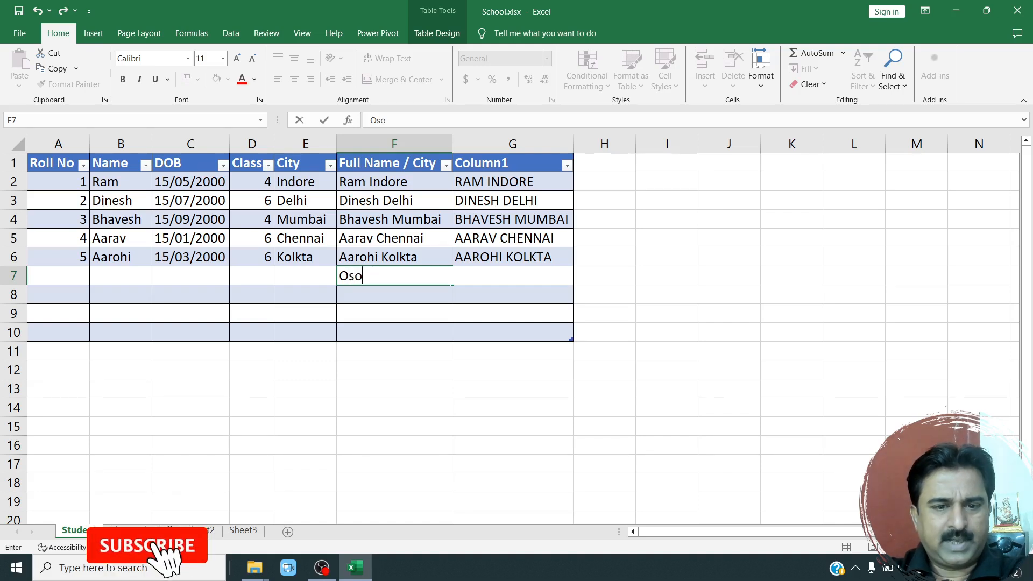
pyautogui.write('p lndore')
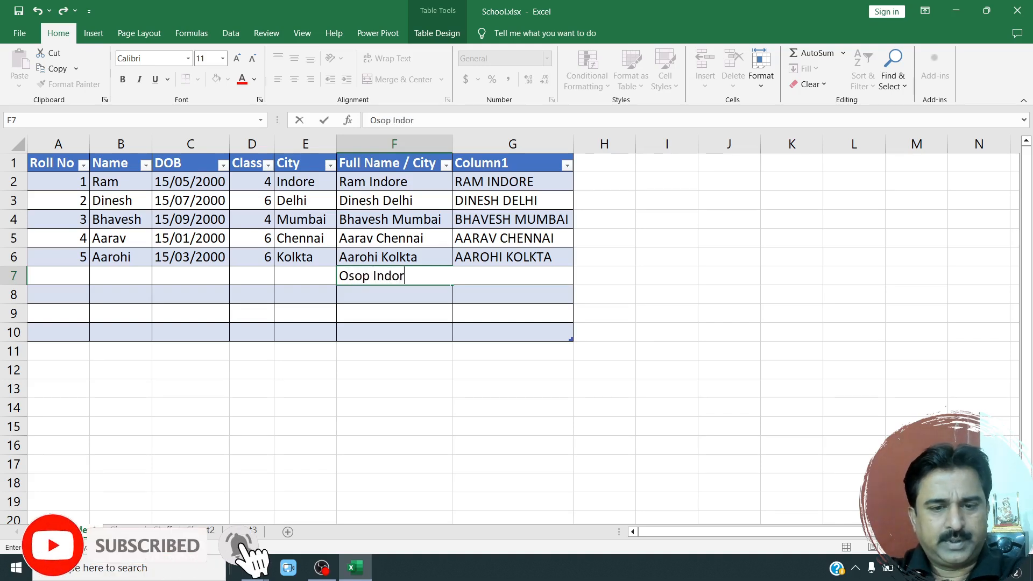
pyautogui.press('Tab')
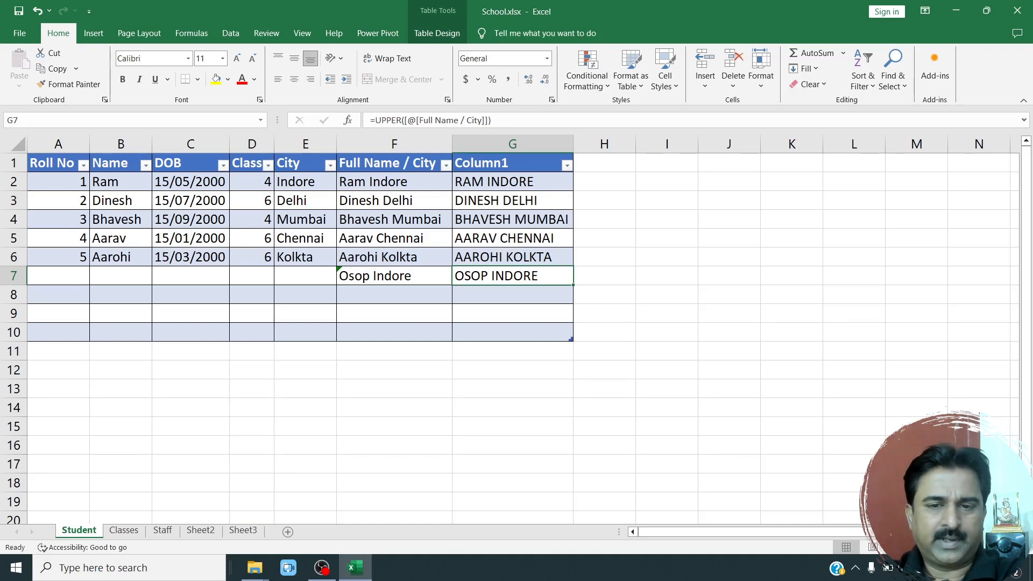
pyautogui.click(604, 182)
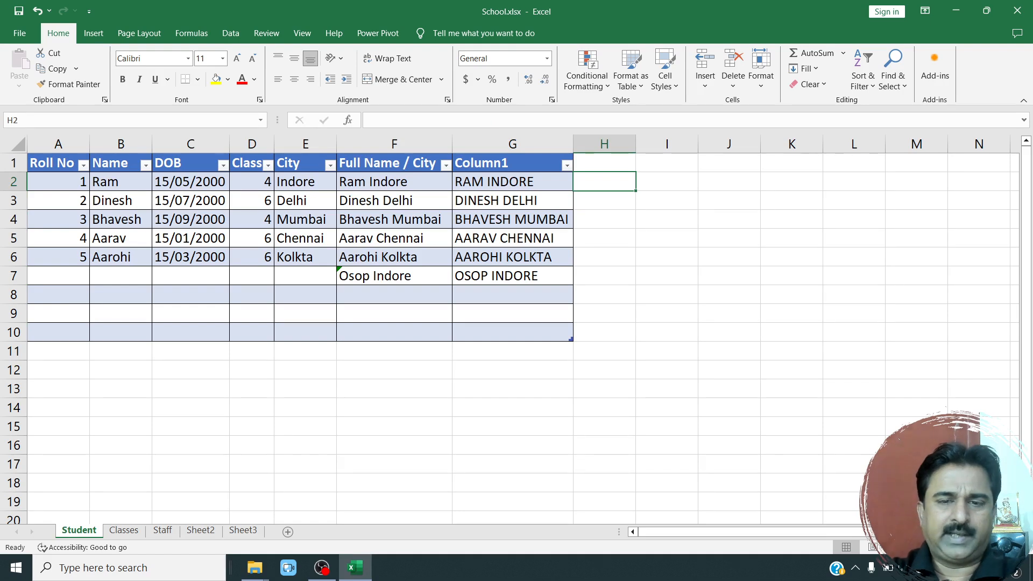
pyautogui.write('=lowe')
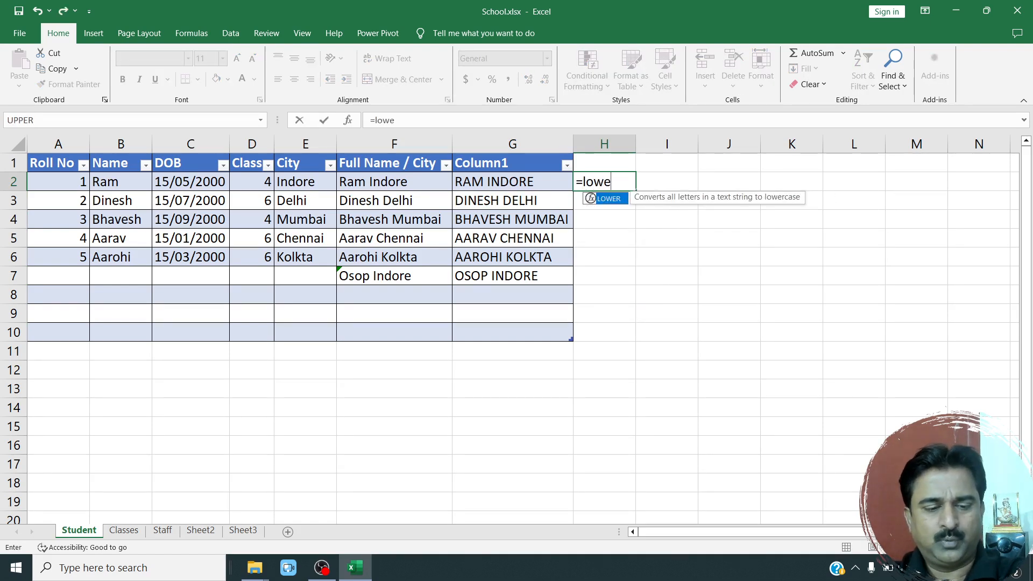
pyautogui.press('Tab')
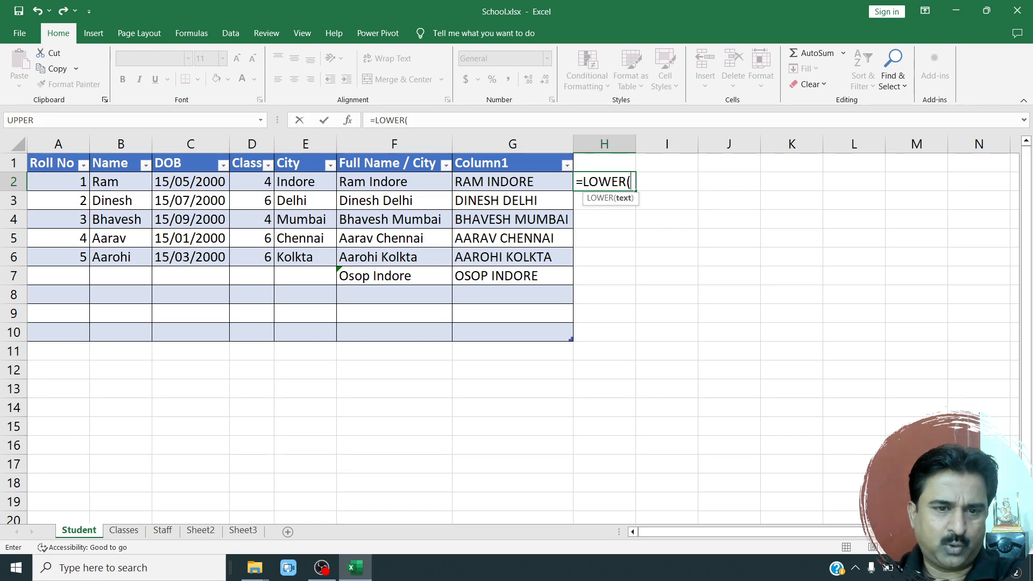
pyautogui.click(305, 182)
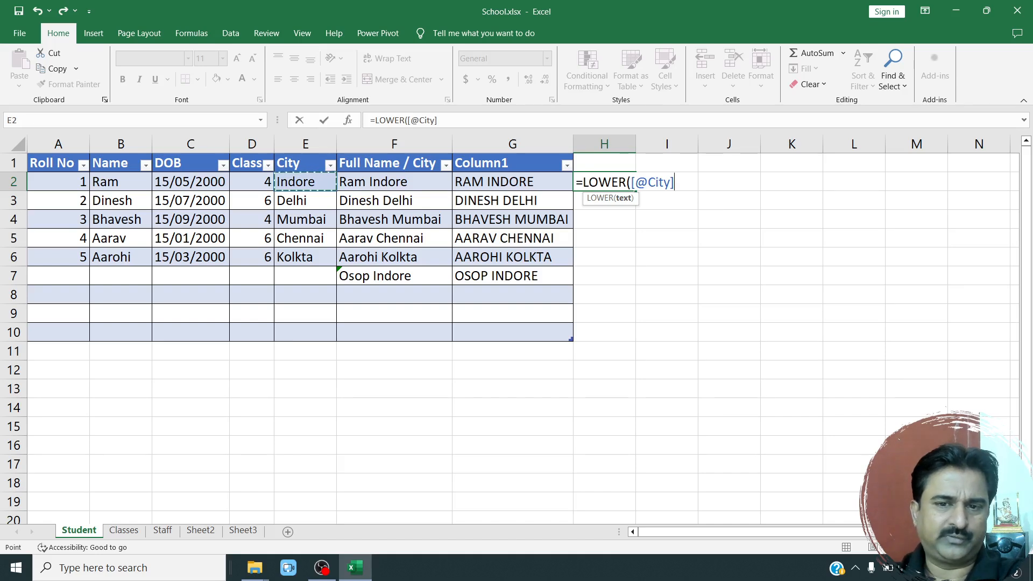
pyautogui.write(')')
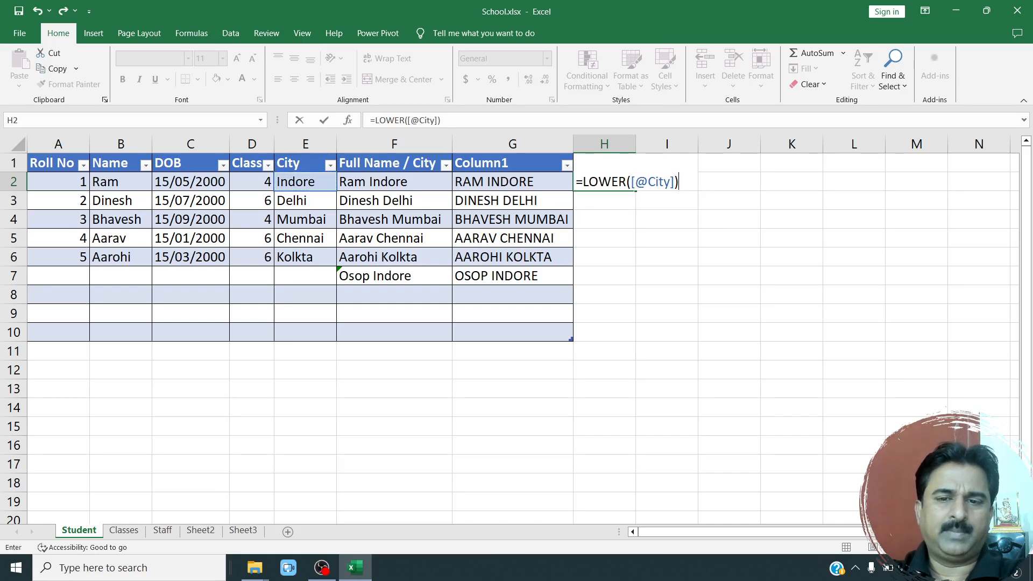
pyautogui.press('Return')
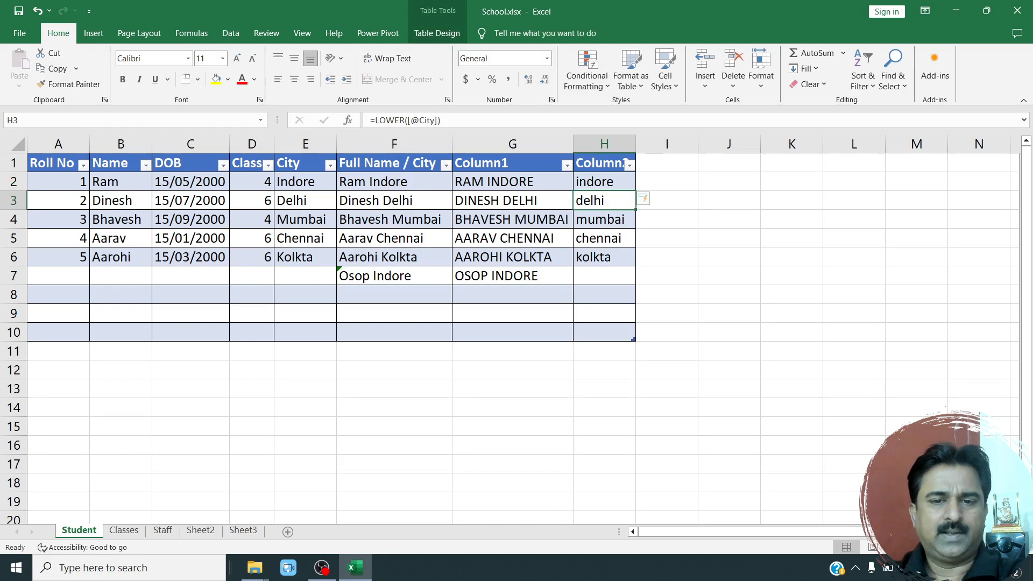
pyautogui.press('Down')
pyautogui.press('Down')
pyautogui.press('Down')
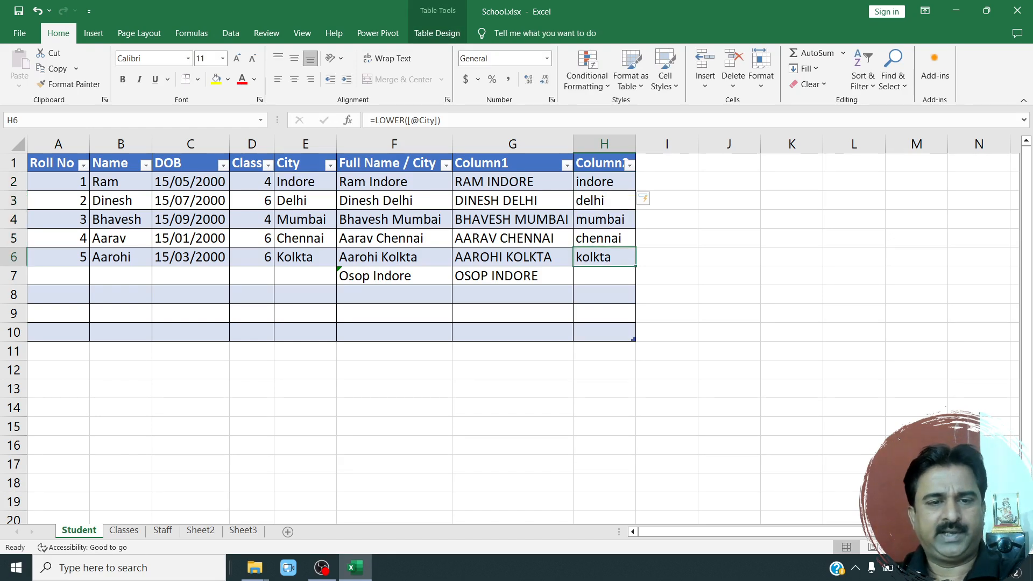
pyautogui.moveTo(305, 182); pyautogui.dragTo(305, 257)
pyautogui.moveTo(604, 182); pyautogui.dragTo(604, 276)
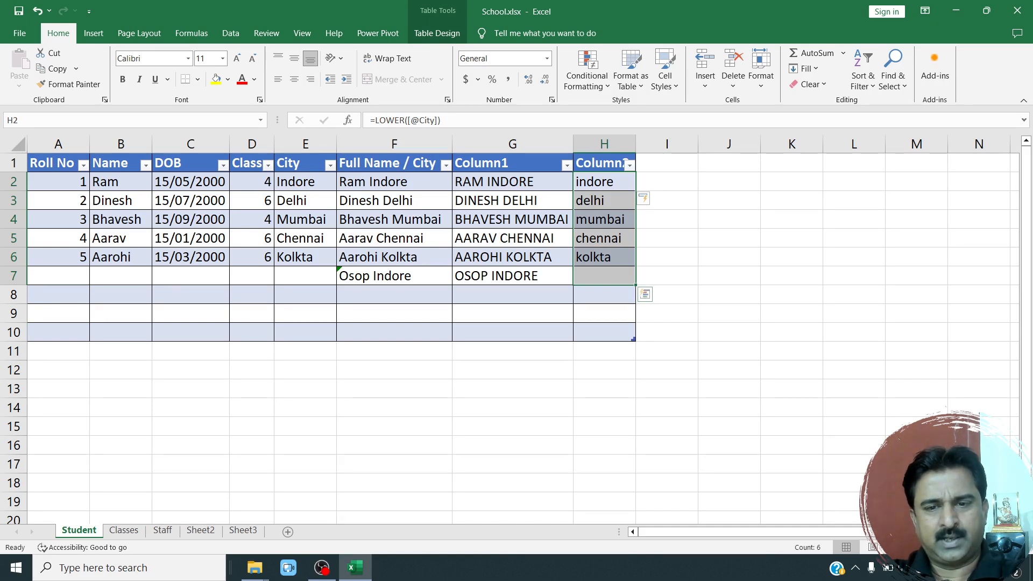
pyautogui.click(667, 182)
pyautogui.write('=')
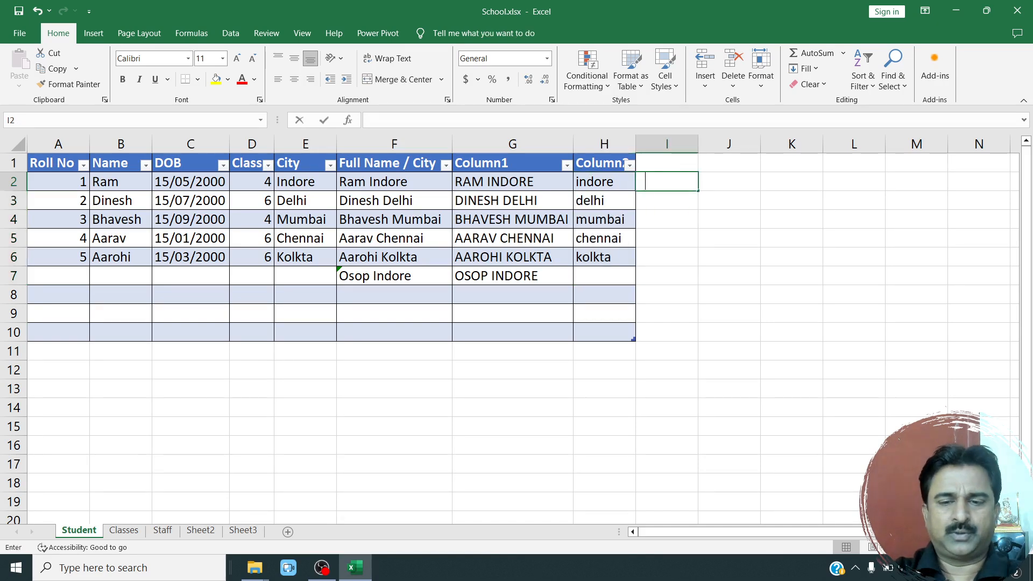
pyautogui.write('prop')
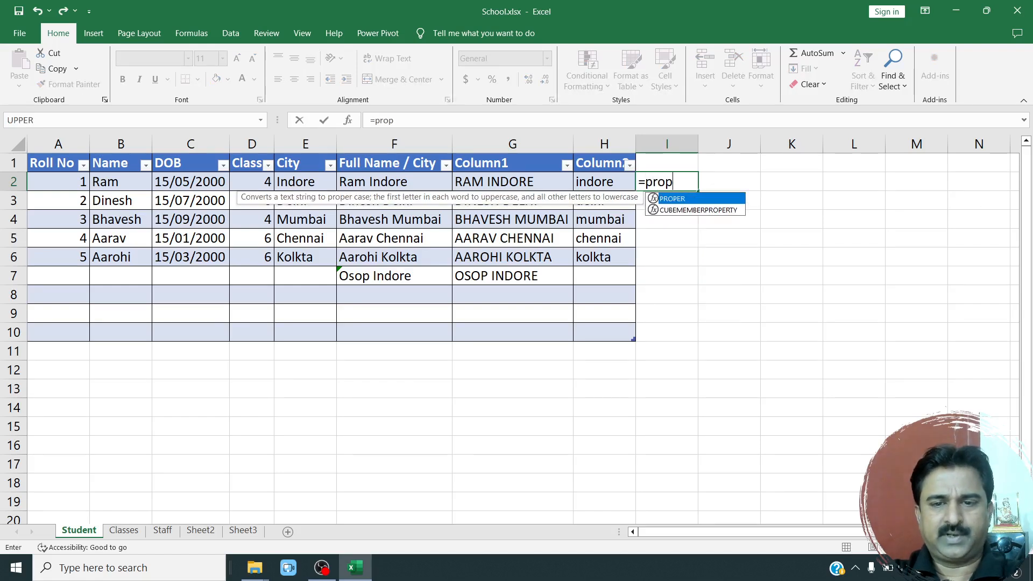
pyautogui.press('Tab')
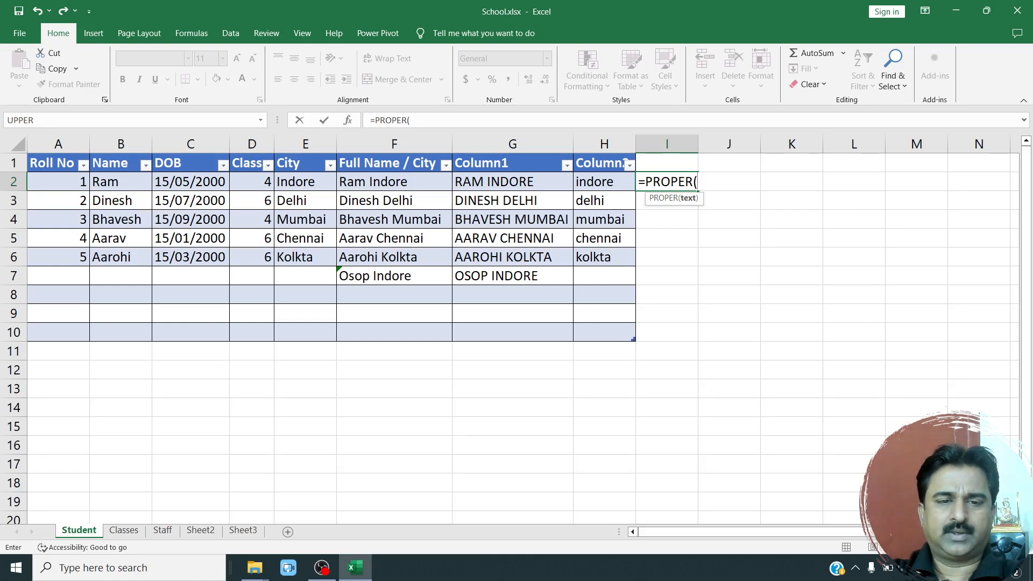
pyautogui.click(306, 182)
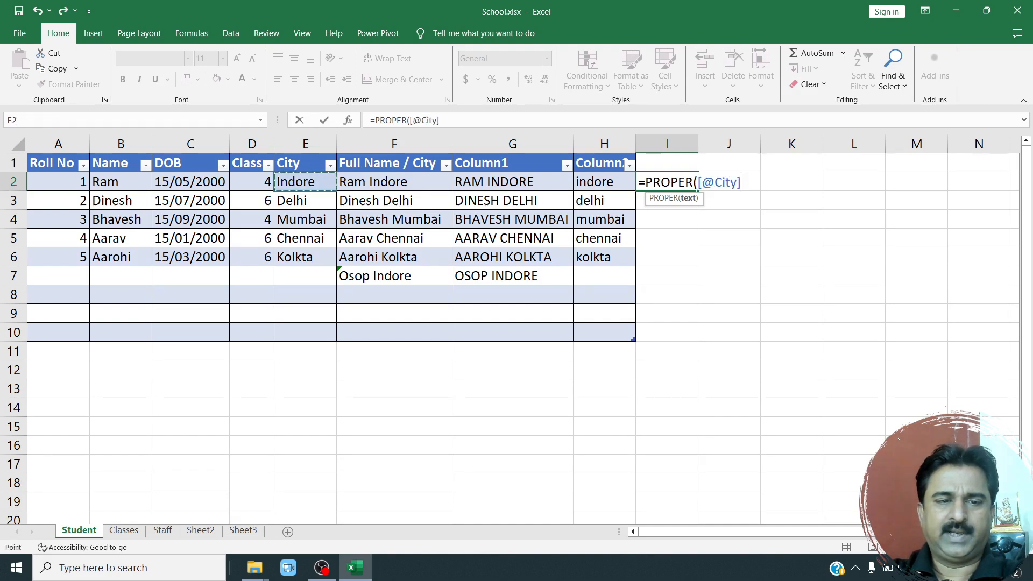
pyautogui.click(120, 181)
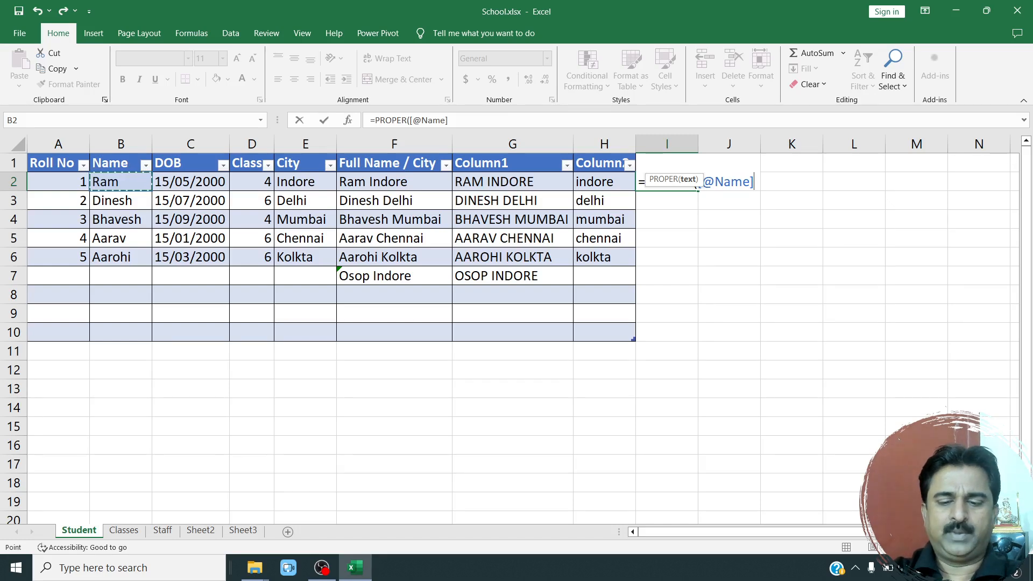
pyautogui.write(')')
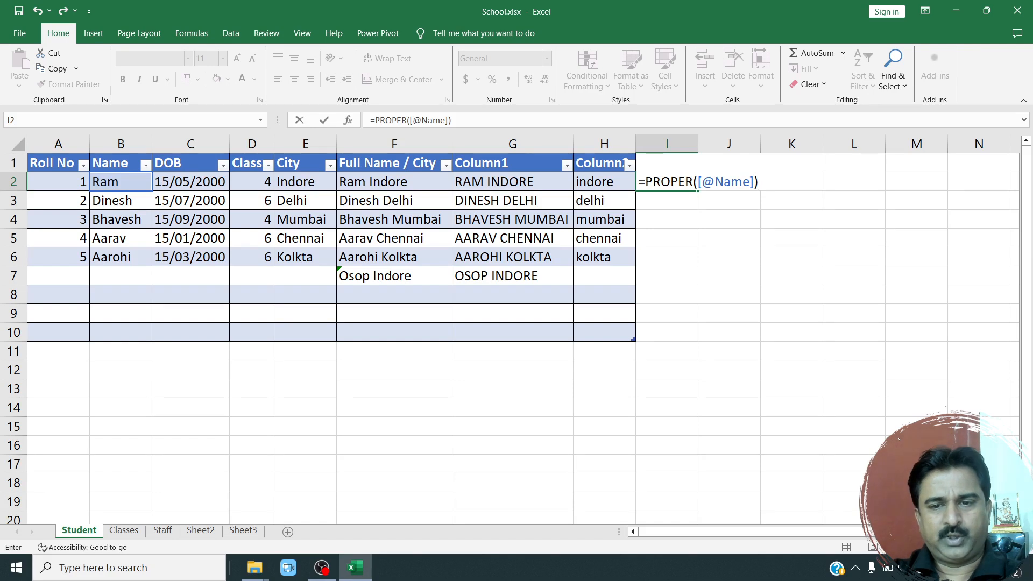
pyautogui.press('Return')
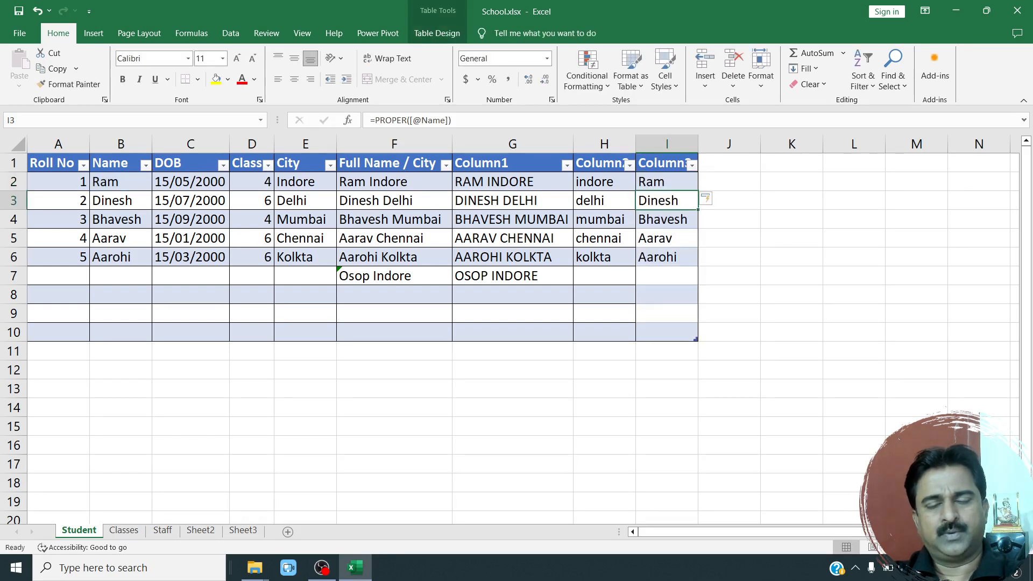
pyautogui.press('Up')
pyautogui.press('Up')
pyautogui.press('Down')
pyautogui.press('Down')
pyautogui.press('Down')
pyautogui.press('Down')
pyautogui.press('Down')
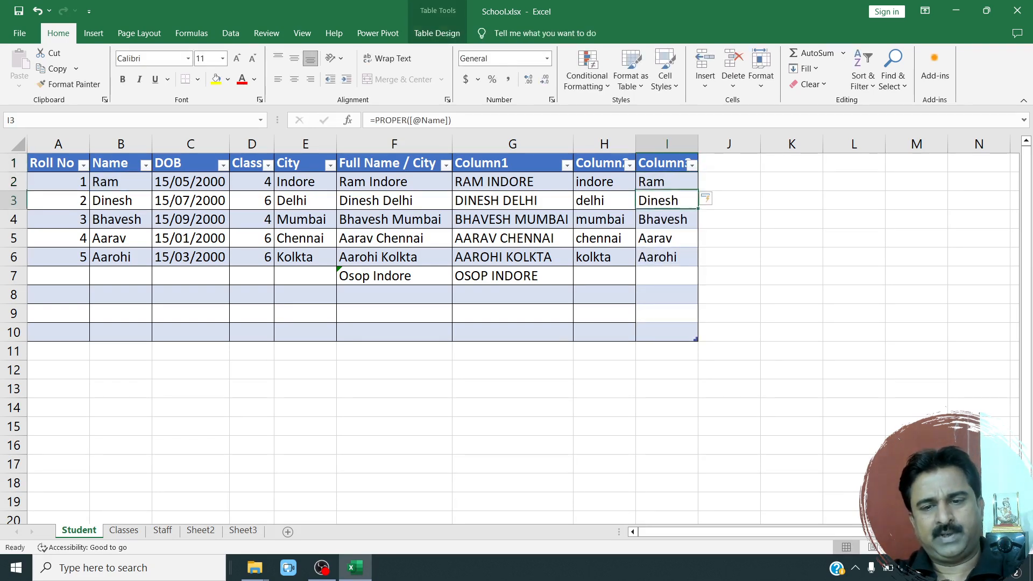
# Compare the entries in the Name column with the PROPER results in column I.
pyautogui.press('Left')
pyautogui.press('Left')
pyautogui.press('Left')
pyautogui.press('Left')
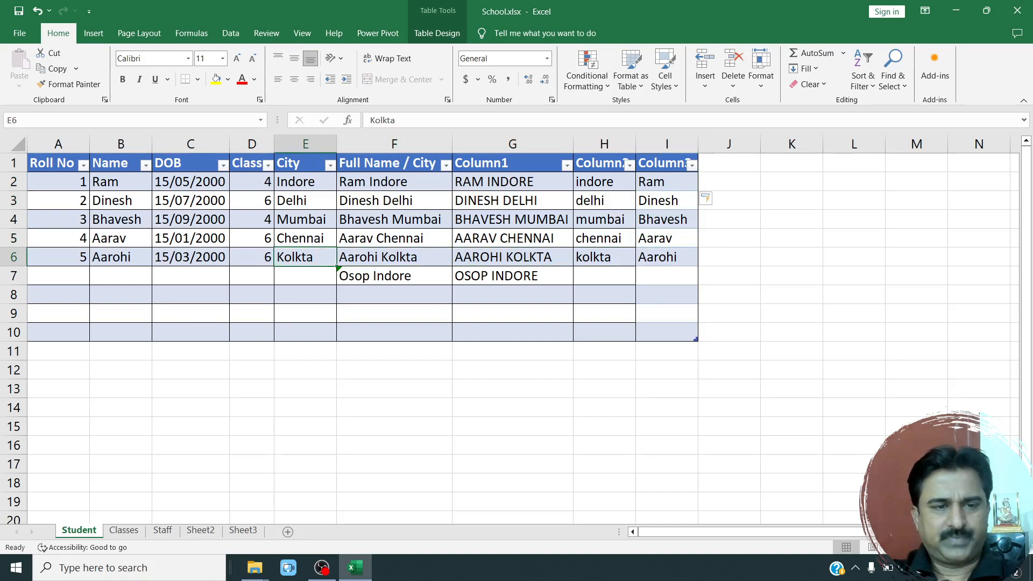
pyautogui.press('Left')
pyautogui.press('Left')
pyautogui.press('Left')
pyautogui.press('Up')
pyautogui.press('Up')
pyautogui.press('Up')
pyautogui.press('Up')
pyautogui.hotkey('shift', 'Down')
pyautogui.hotkey('shift', 'Down')
pyautogui.hotkey('shift', 'Down')
pyautogui.hotkey('shift', 'Down')
pyautogui.hotkey('shift', 'Down')
pyautogui.hotkey('shift', 'Down')
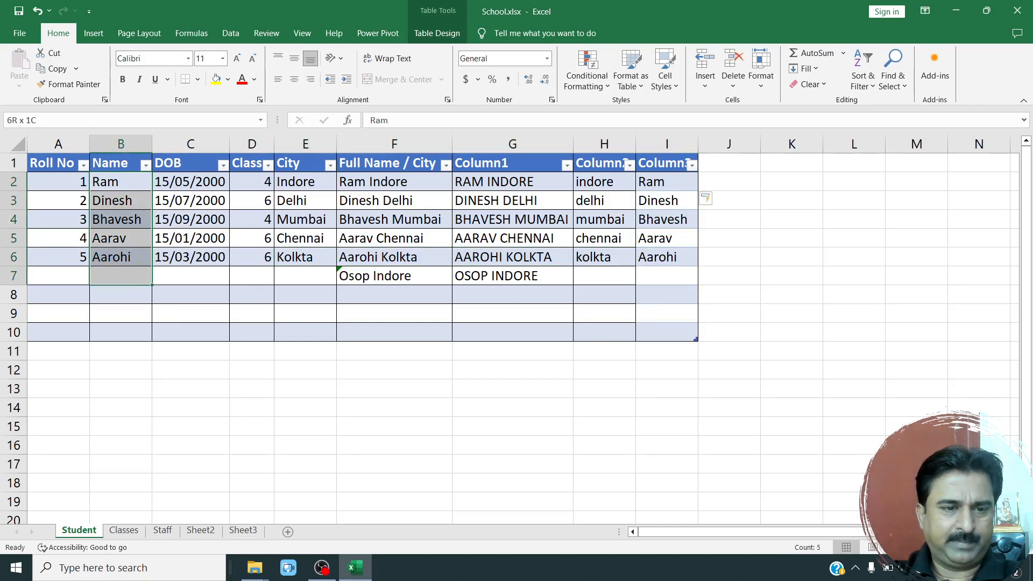
pyautogui.moveTo(666, 181); pyautogui.dragTo(667, 332)
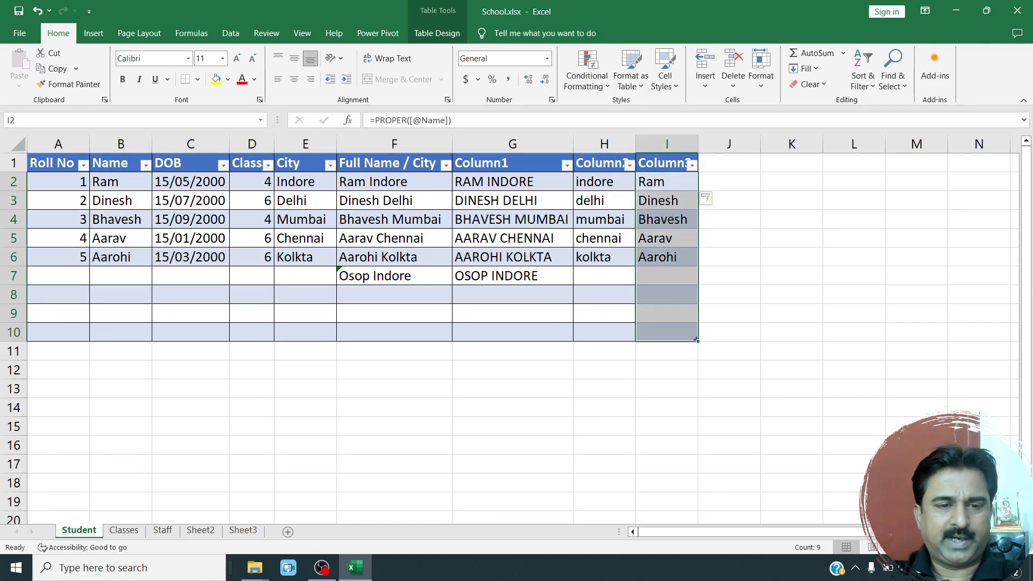
# Enter a sample first name in all lowercase letters in cell B7 of the Name column.
pyautogui.click(120, 276)
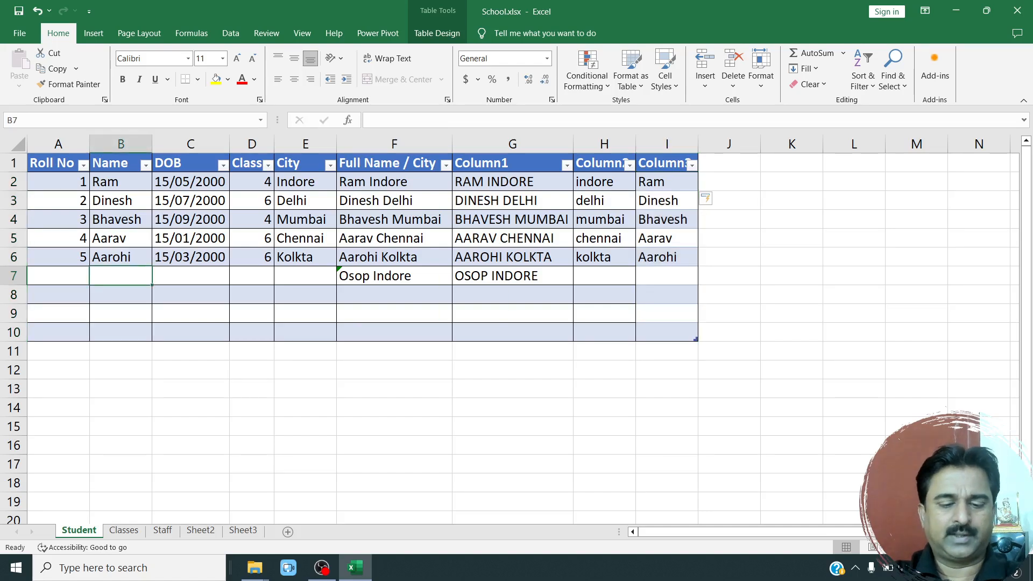
pyautogui.write('manish')
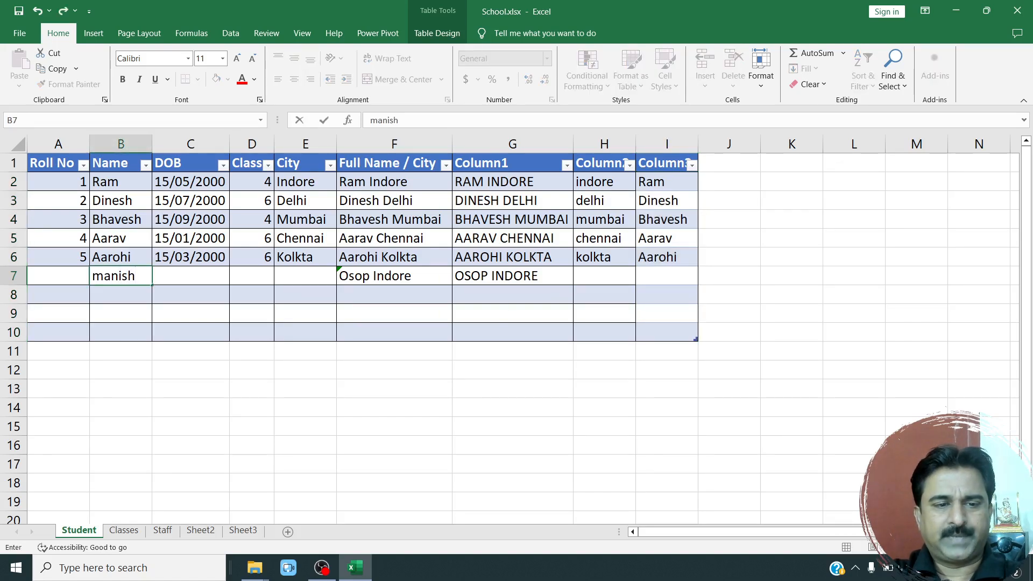
pyautogui.press('Return')
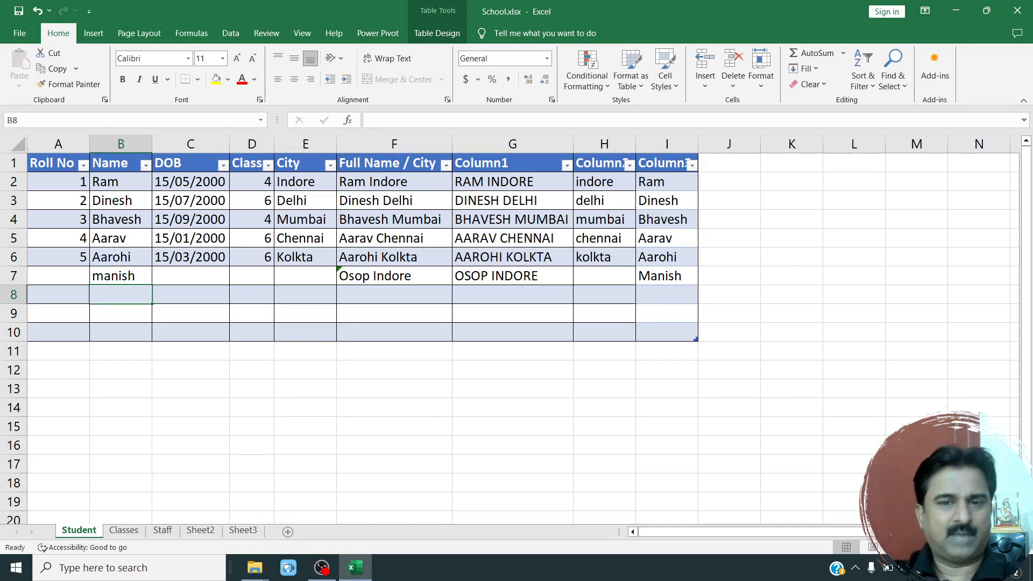
# Check the PROPER result in I7 and review the UPPER, LOWER and PROPER columns G to I.
pyautogui.moveTo(666, 259); pyautogui.dragTo(666, 296)
pyautogui.click(666, 276)
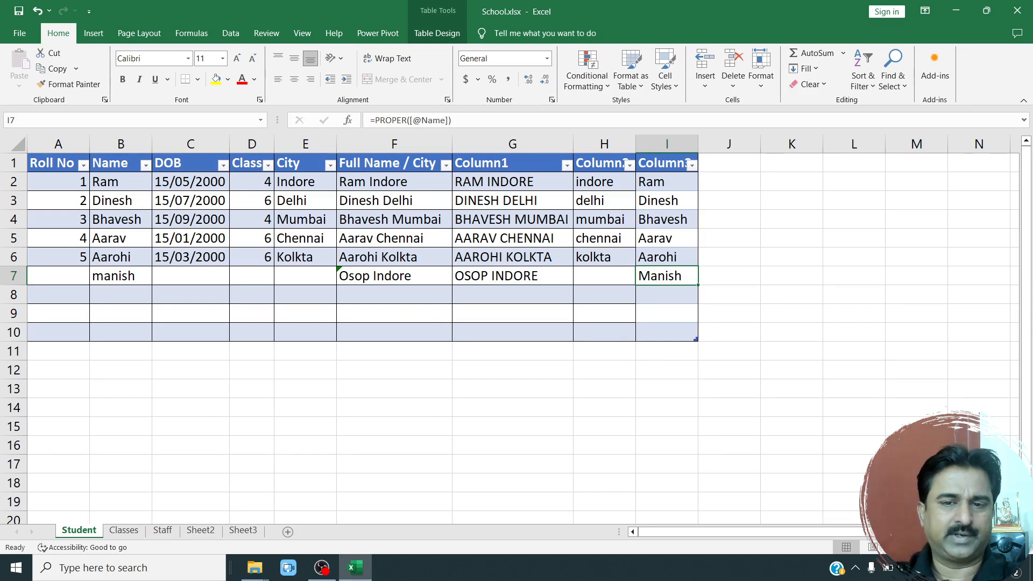
pyautogui.moveTo(513, 181); pyautogui.dragTo(667, 313)
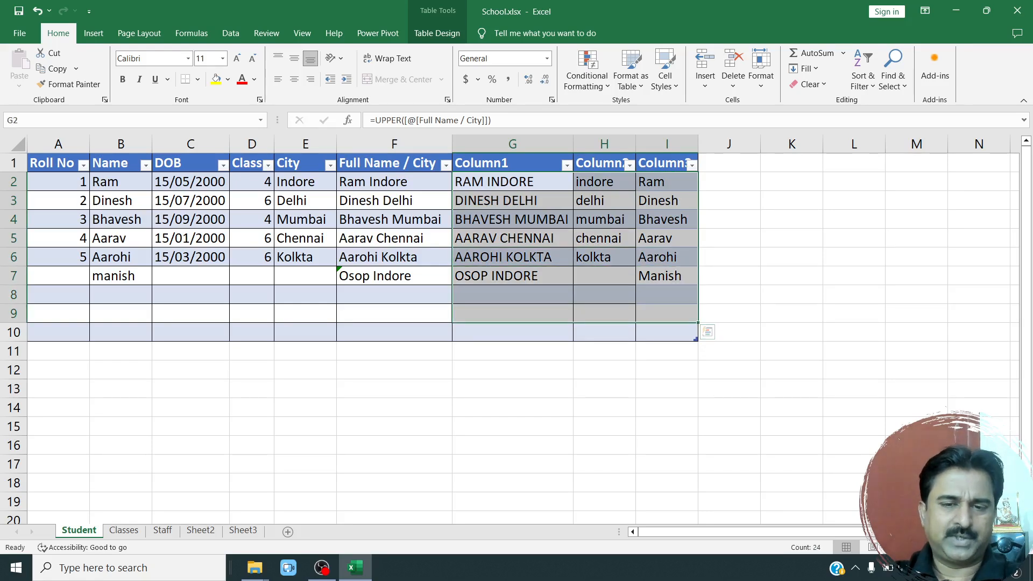
pyautogui.click(604, 219)
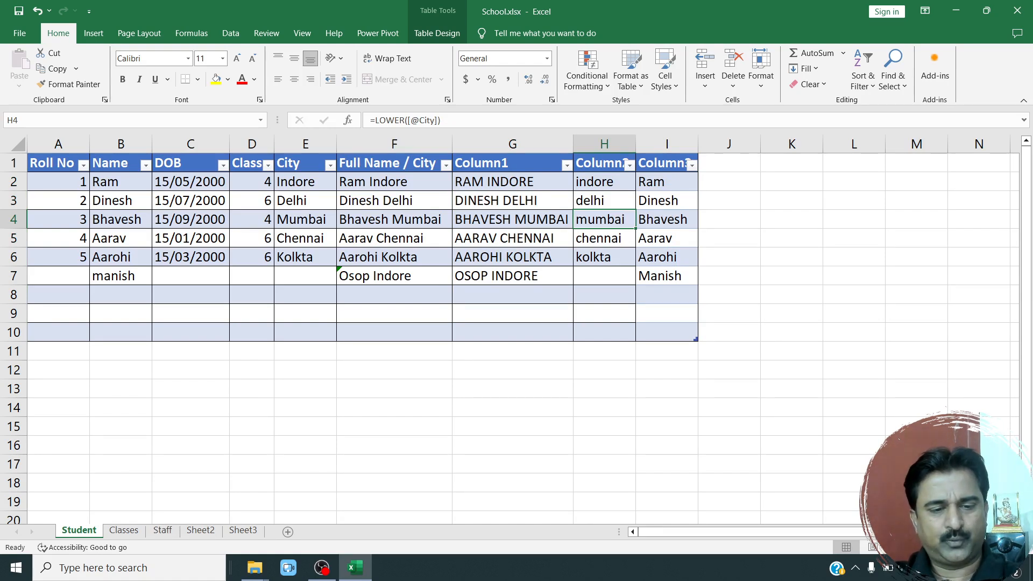
# Rename the worksheet Sheet2 as Math.
pyautogui.click(201, 530)
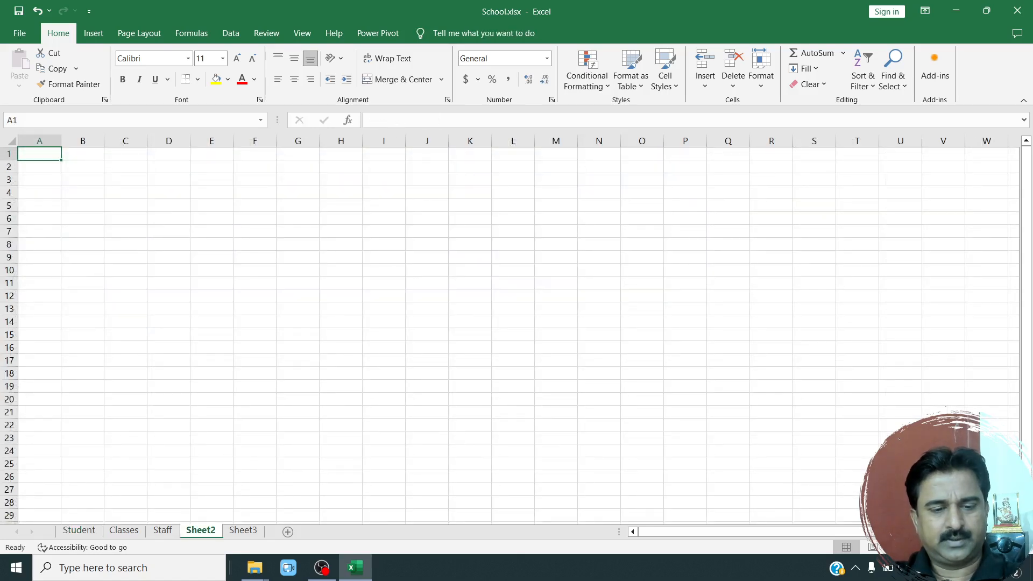
pyautogui.doubleClick(200, 530)
pyautogui.write('Math')
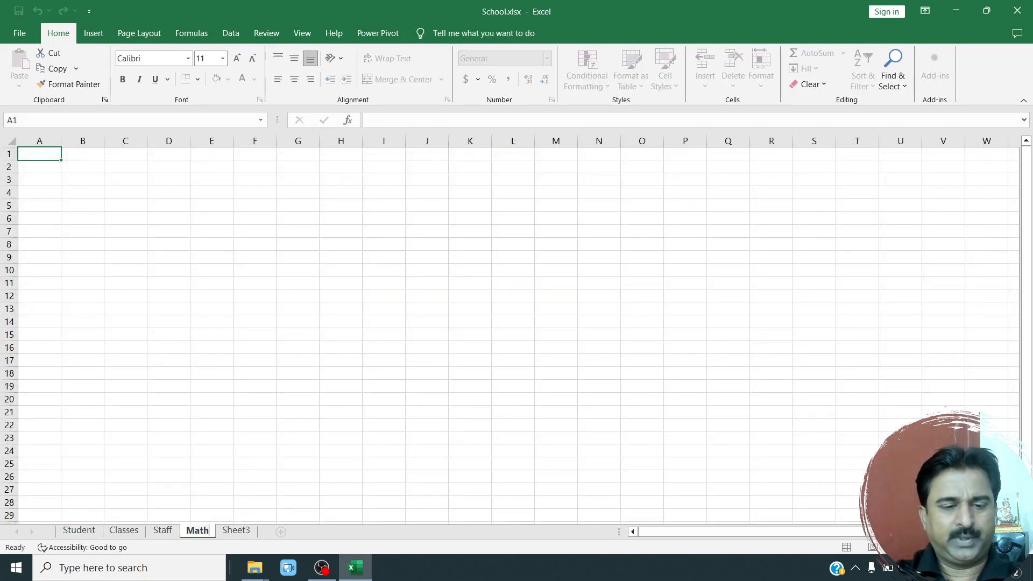
pyautogui.click(168, 490)
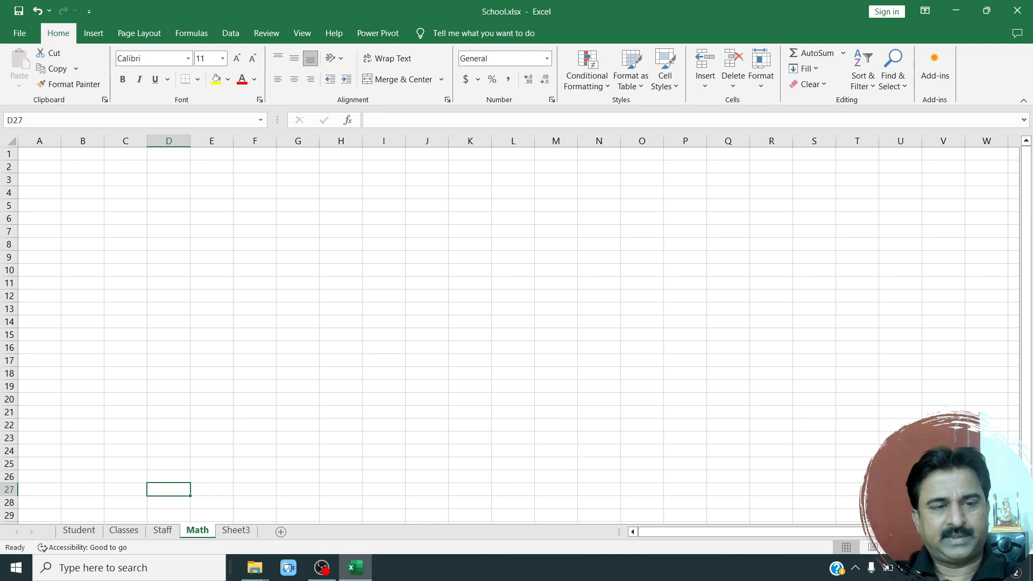
# Enter the column headings A in cell A3 and B in cell B3 of the Math sheet.
pyautogui.click(39, 180)
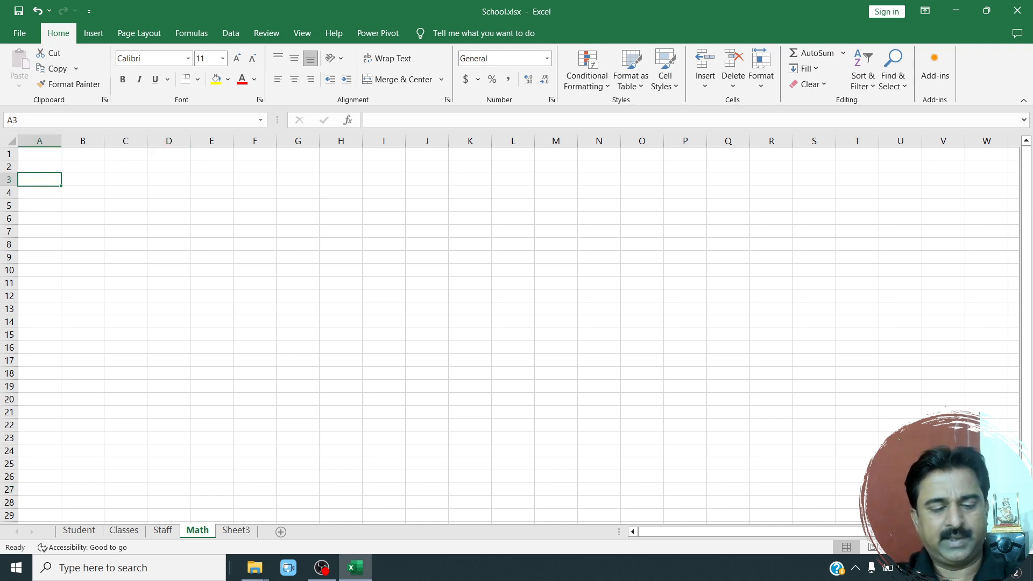
pyautogui.write('A')
pyautogui.press('Return')
pyautogui.press('Up')
pyautogui.press('Up')
pyautogui.press('Up')
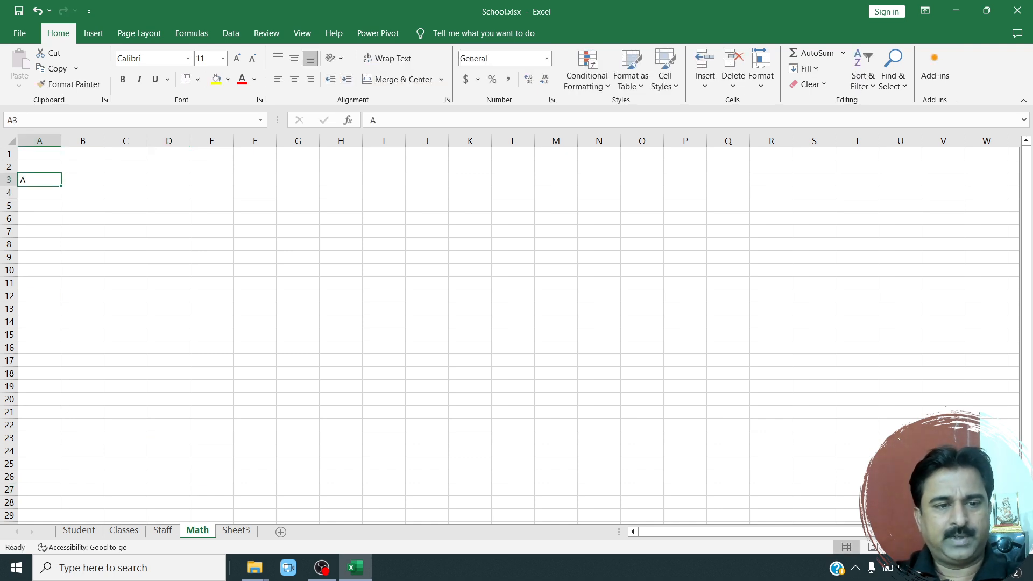
pyautogui.press('Down')
pyautogui.press('Down')
pyautogui.press('Right')
pyautogui.press('Right')
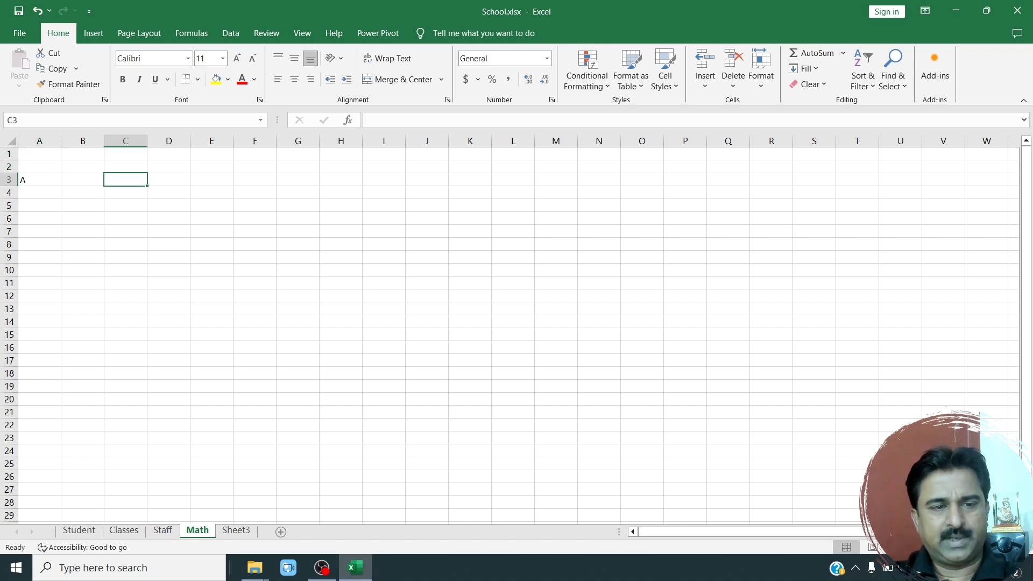
pyautogui.press('Left')
pyautogui.write('B')
pyautogui.press('Return')
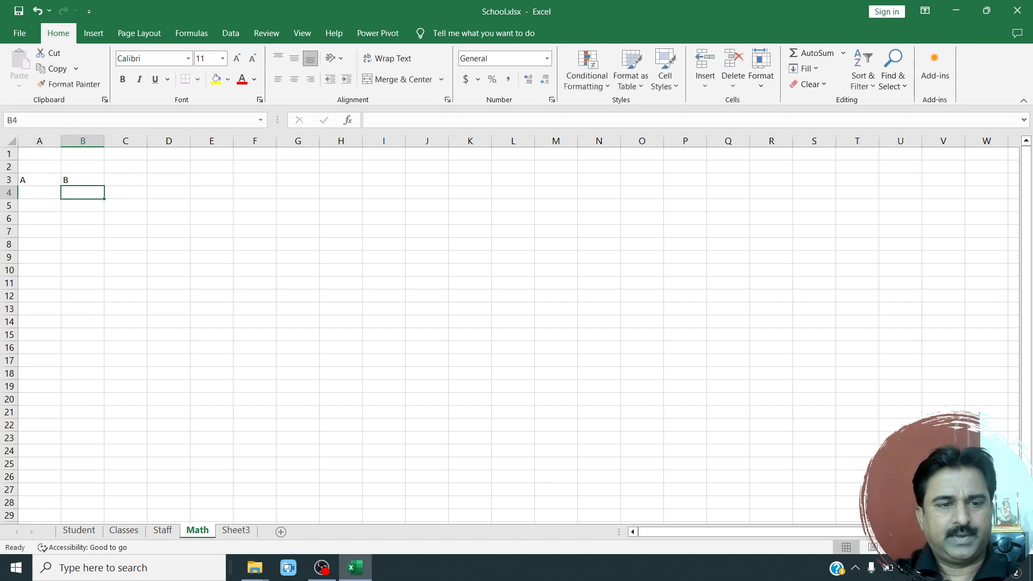
# Enter the column heading Result in cell C3.
pyautogui.press('Left')
pyautogui.press('Right')
pyautogui.press('Right')
pyautogui.press('Up')
pyautogui.write('Result')
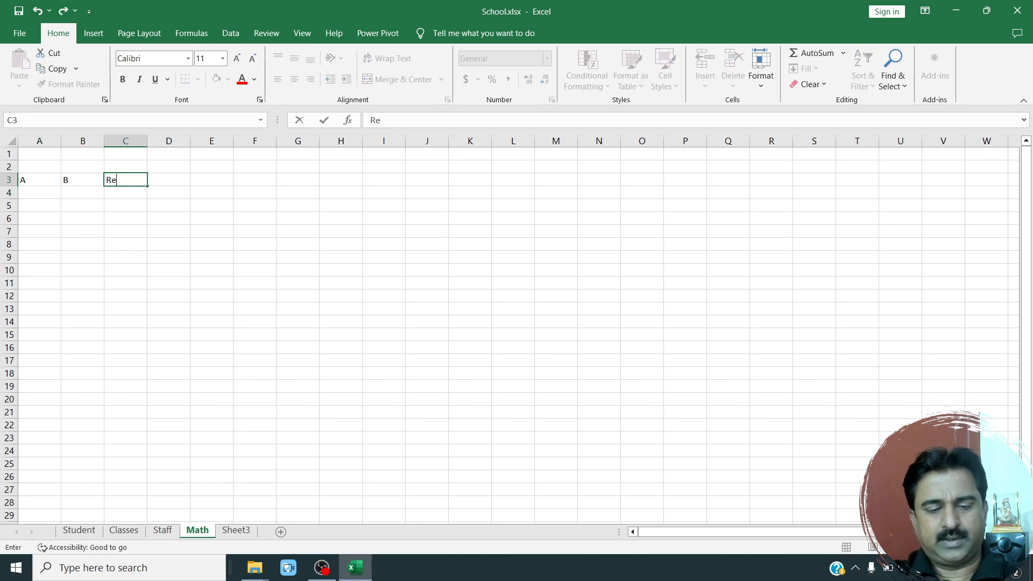
pyautogui.press('Return')
# Enter 100 in cell A4 as the first value of the first column.
pyautogui.press('Left')
pyautogui.press('Left')
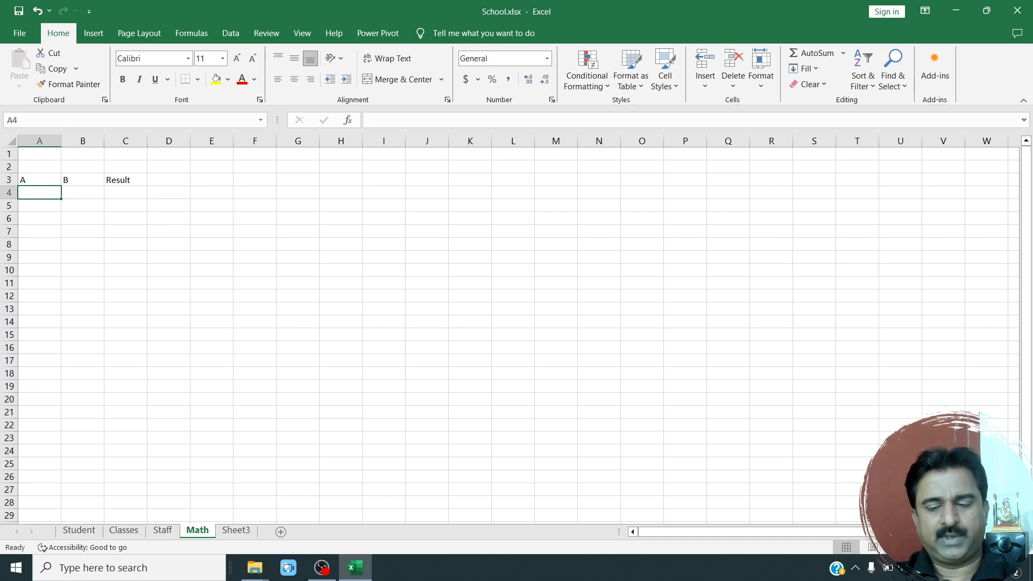
pyautogui.write('100')
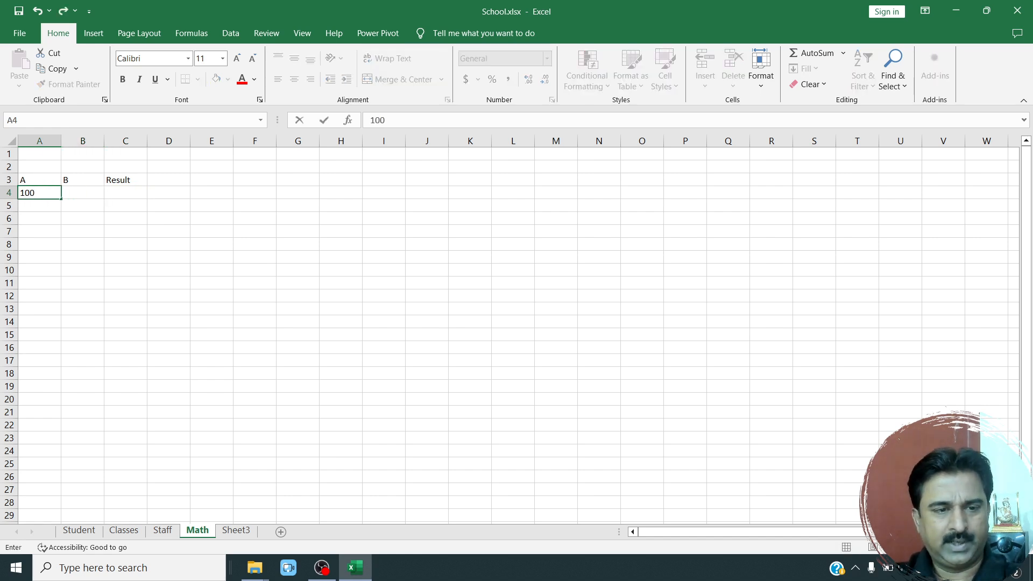
pyautogui.press('Tab')
# Replace the heading in cell A3 with Qty.
pyautogui.press('Left')
pyautogui.press('Up')
pyautogui.write('Qty')
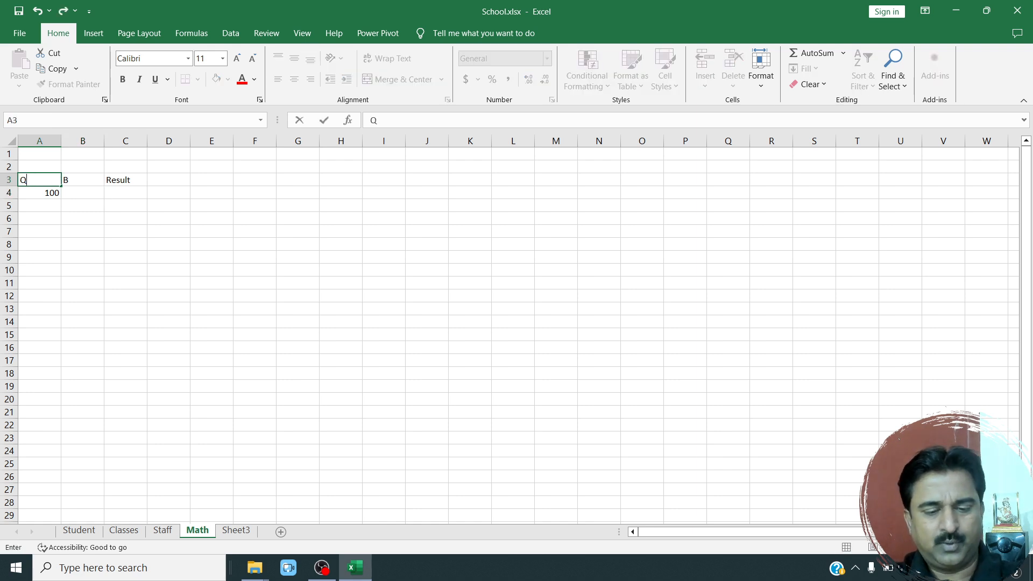
pyautogui.press('Return')
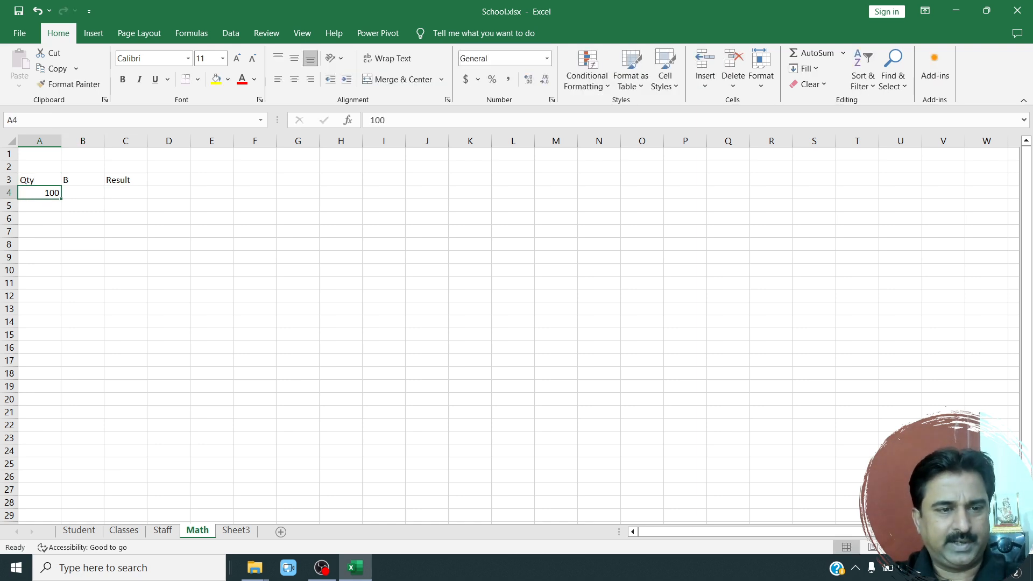
# Replace the heading in cell B3 with Price.
pyautogui.press('Up')
pyautogui.press('Right')
pyautogui.write('Rat')
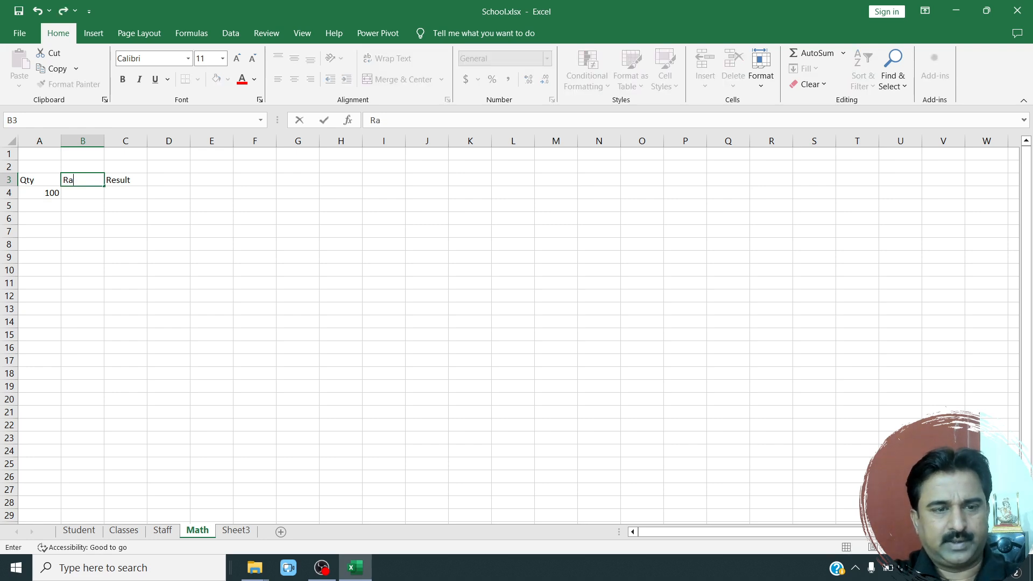
pyautogui.press('BackSpace')
pyautogui.press('BackSpace')
pyautogui.press('BackSpace')
pyautogui.write('Price')
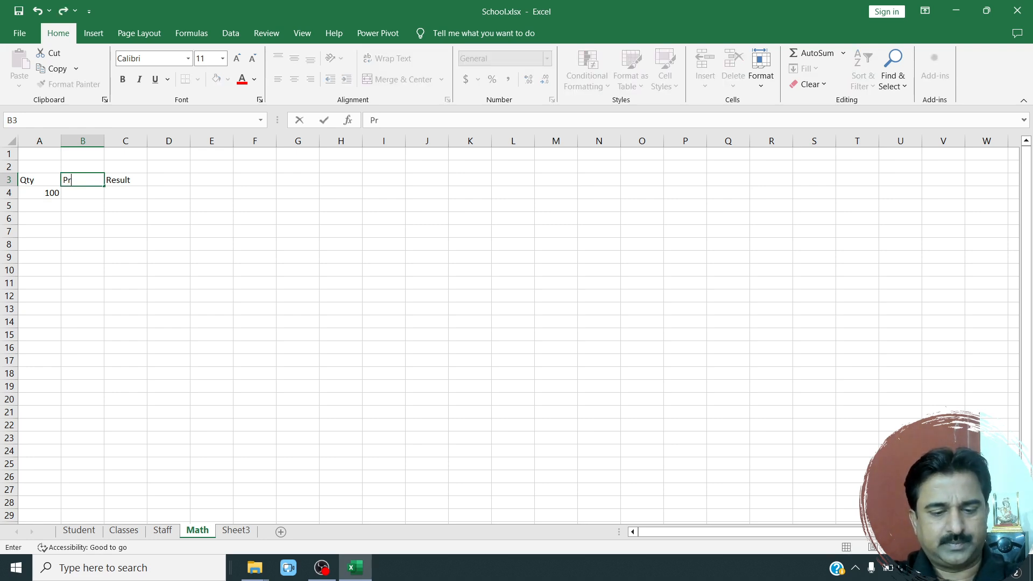
pyautogui.press('Return')
# Replace the heading in cell C3 with Total Amount.
pyautogui.press('Up')
pyautogui.press('Right')
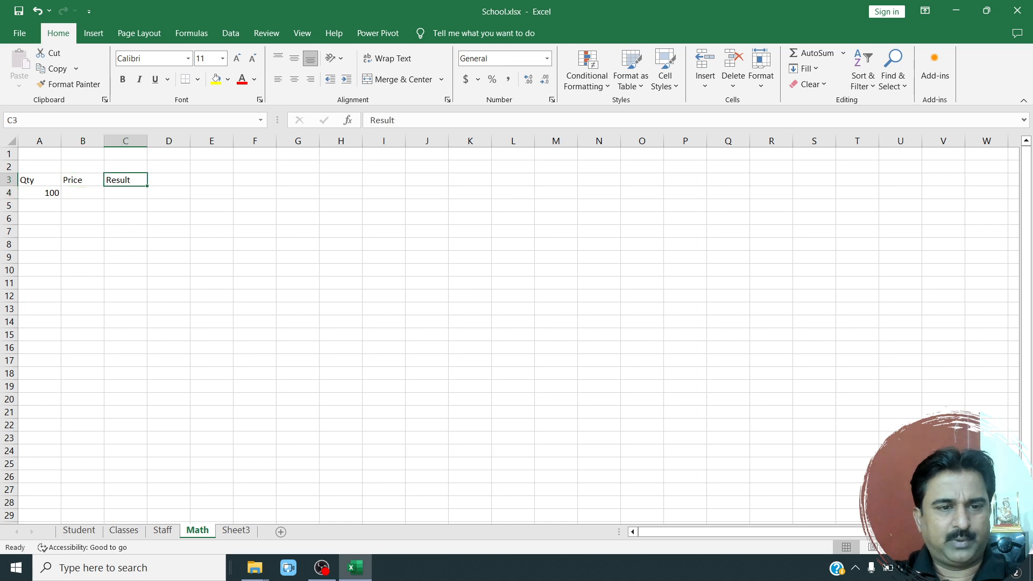
pyautogui.write('Tot')
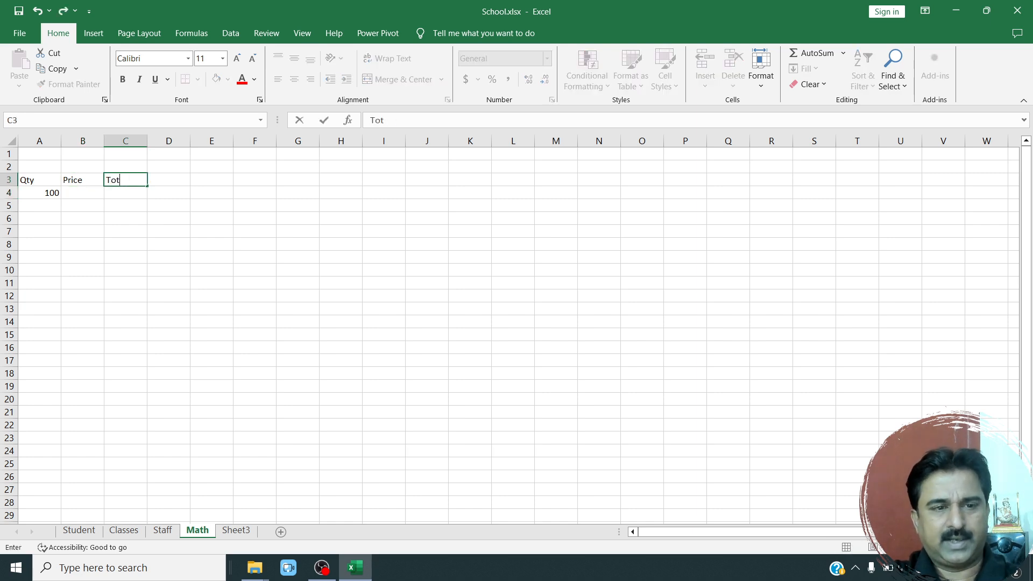
pyautogui.write('al Amount')
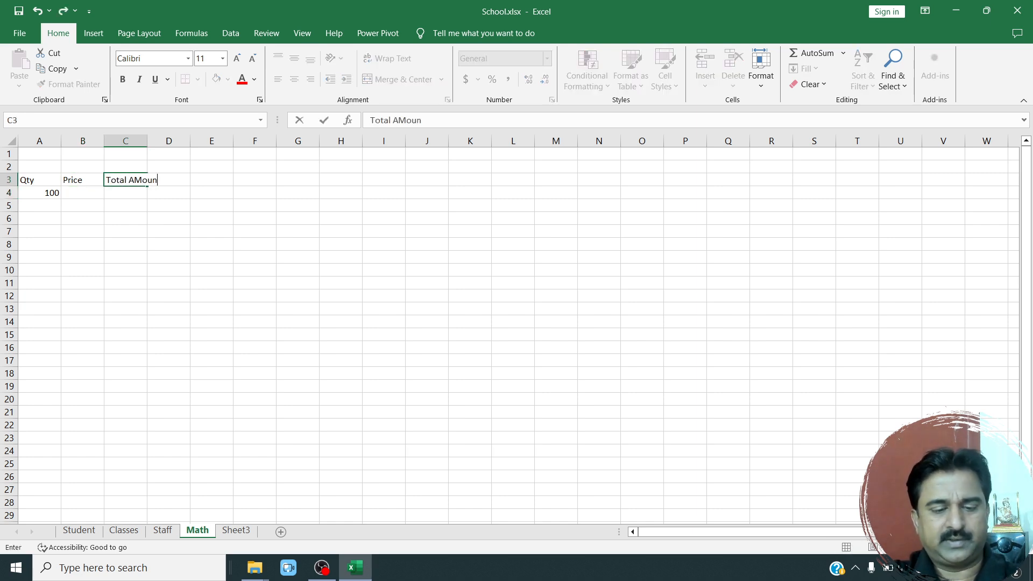
pyautogui.press('Return')
# Enter 50 in cell B4 as the price for the first row.
pyautogui.press('Left')
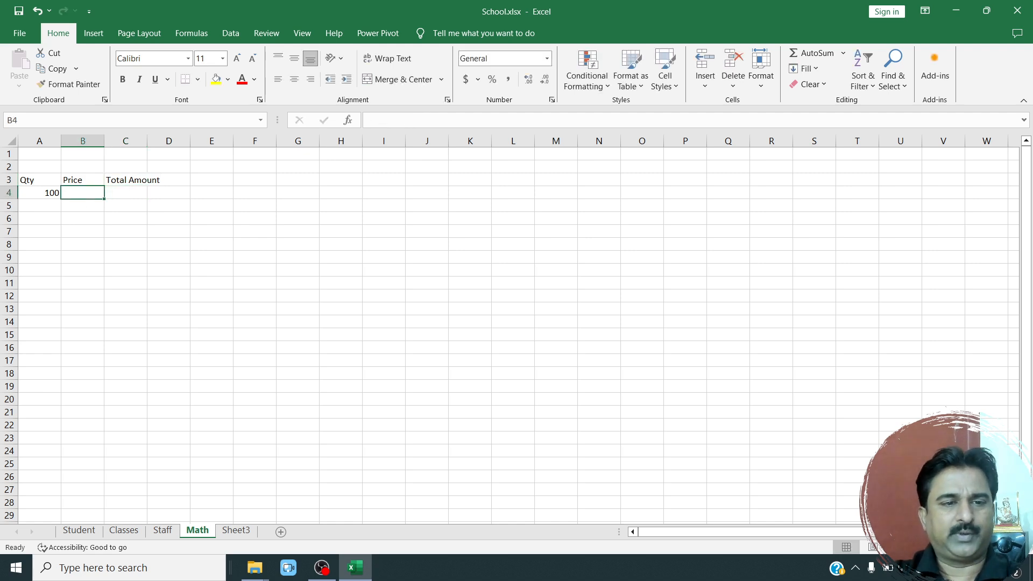
pyautogui.write('50')
pyautogui.press('Return')
pyautogui.press('Up')
pyautogui.press('Left')
pyautogui.press('Right')
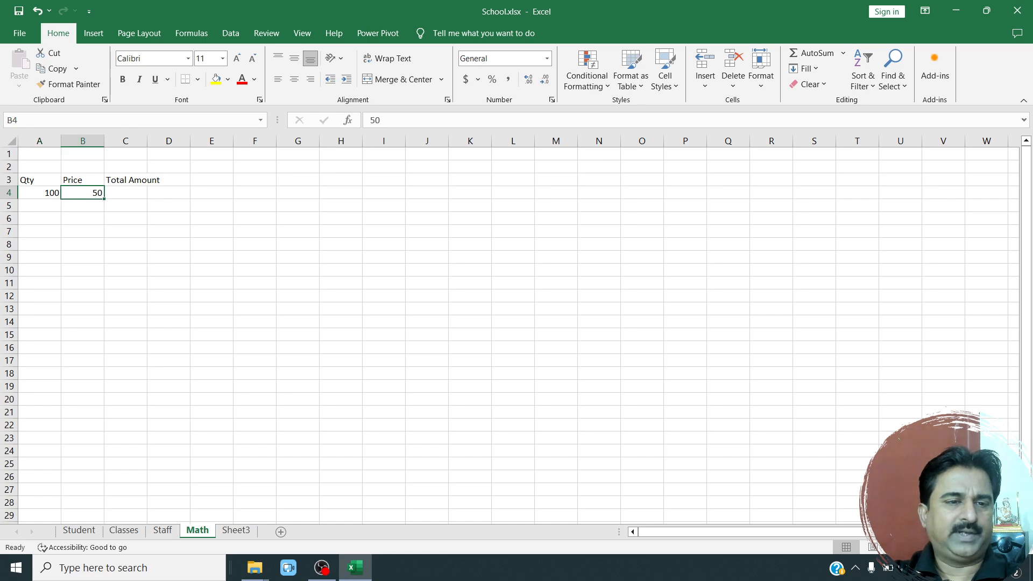
# Fill row 5 with a quantity of 80 and a price of 50.
pyautogui.press('Down')
pyautogui.press('Left')
pyautogui.write('80')
pyautogui.press('Return')
pyautogui.press('Up')
pyautogui.press('Right')
pyautogui.write('50')
pyautogui.press('Return')
# Fill row 6 with a quantity of 85 and a price of 50.
pyautogui.press('Left')
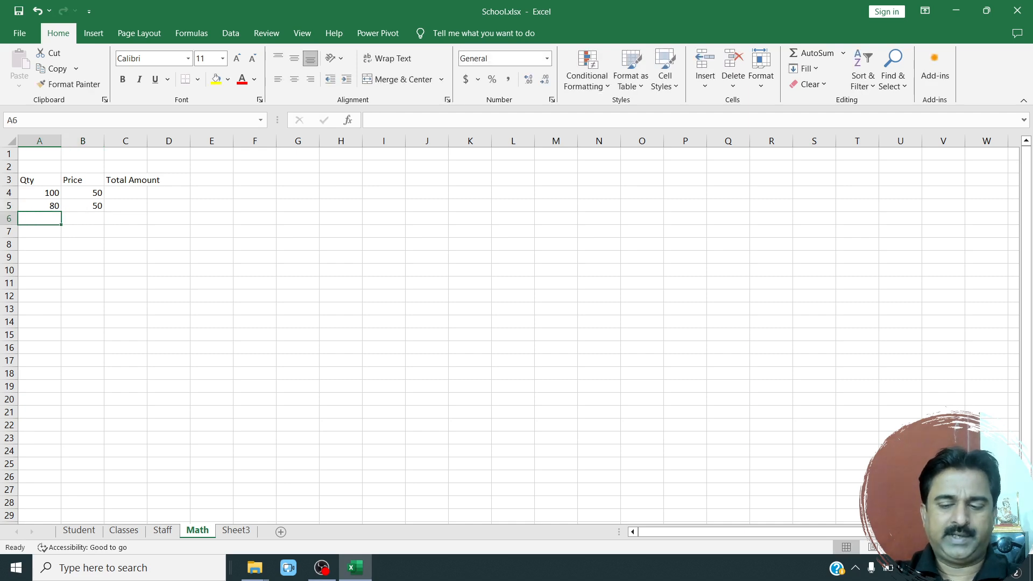
pyautogui.write('85')
pyautogui.press('Return')
pyautogui.press('Up')
pyautogui.press('Right')
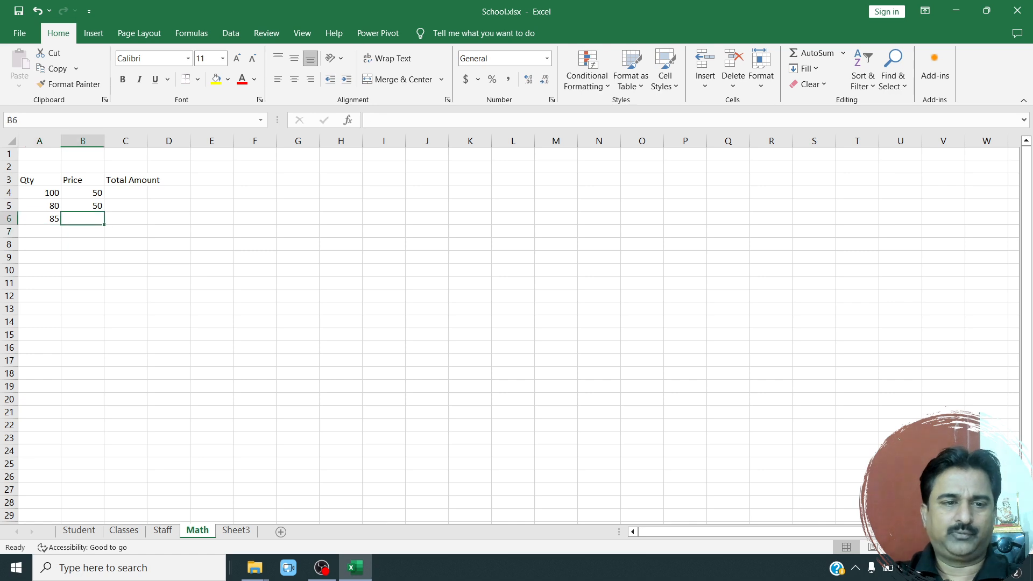
pyautogui.write('50')
pyautogui.press('Return')
# Calculate the first row's total in cell C4 with the formula =A4*B4.
pyautogui.press('Up')
pyautogui.press('Up')
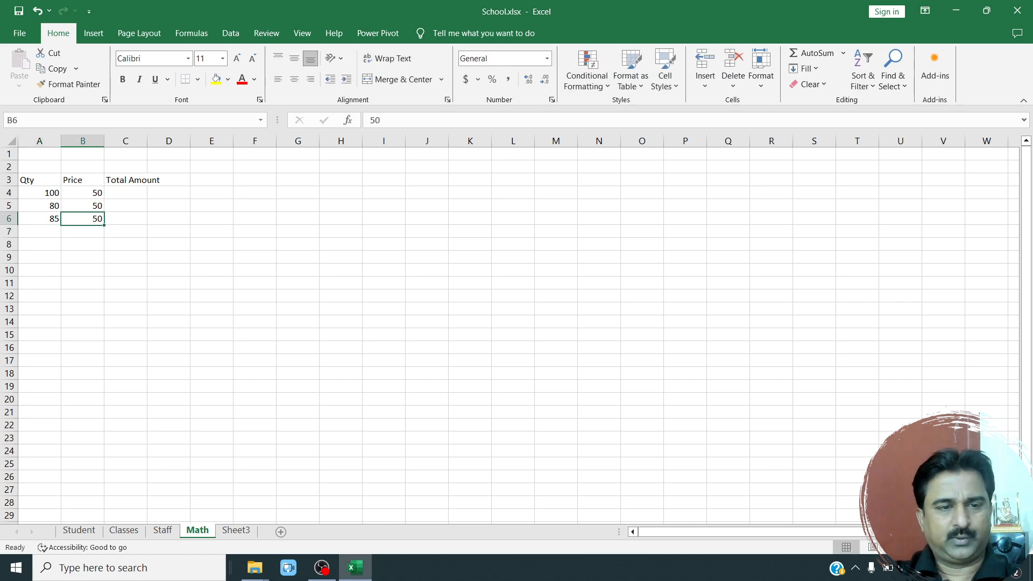
pyautogui.press('Up')
pyautogui.press('Right')
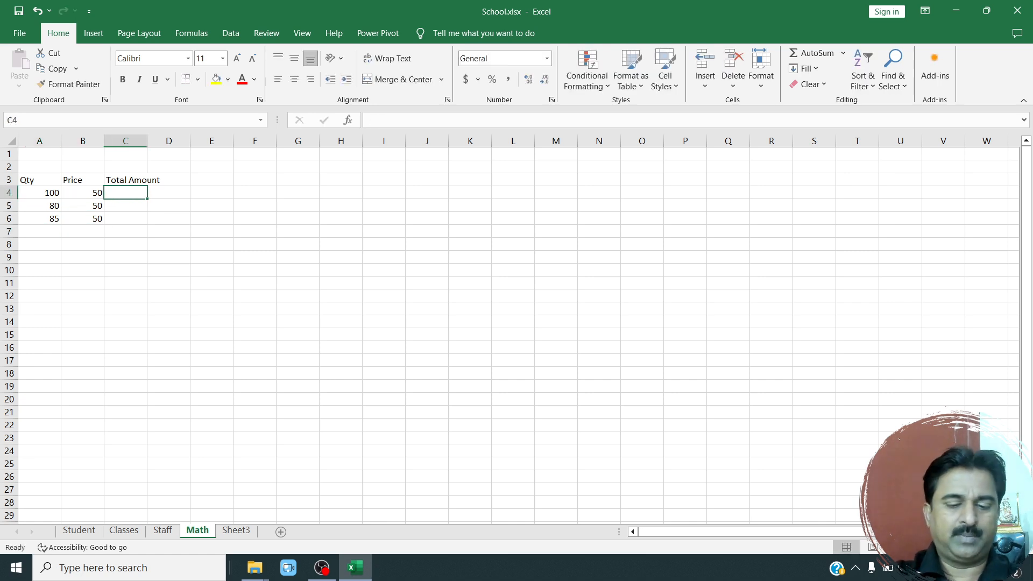
pyautogui.write('=')
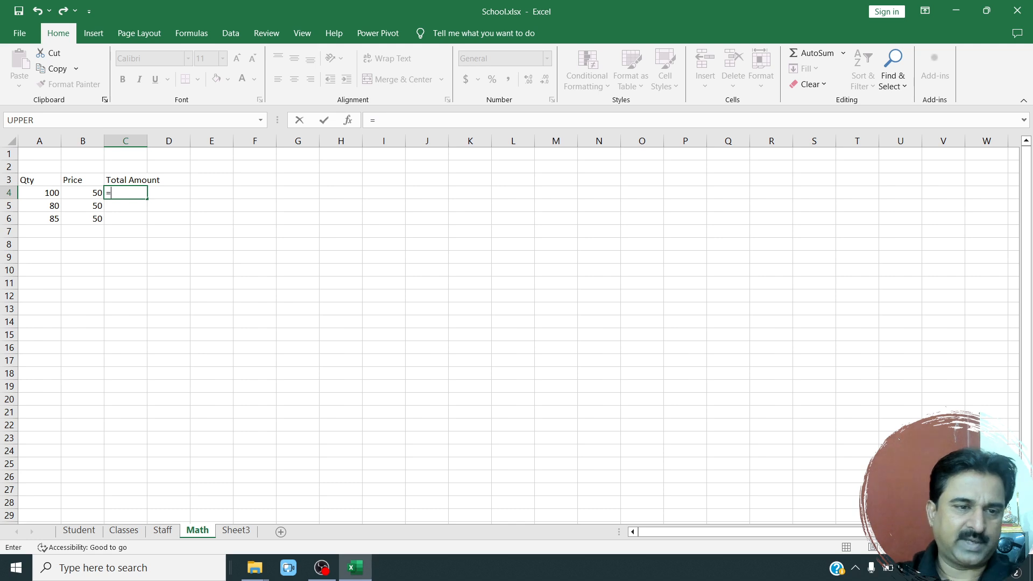
pyautogui.press('Left')
pyautogui.press('Left')
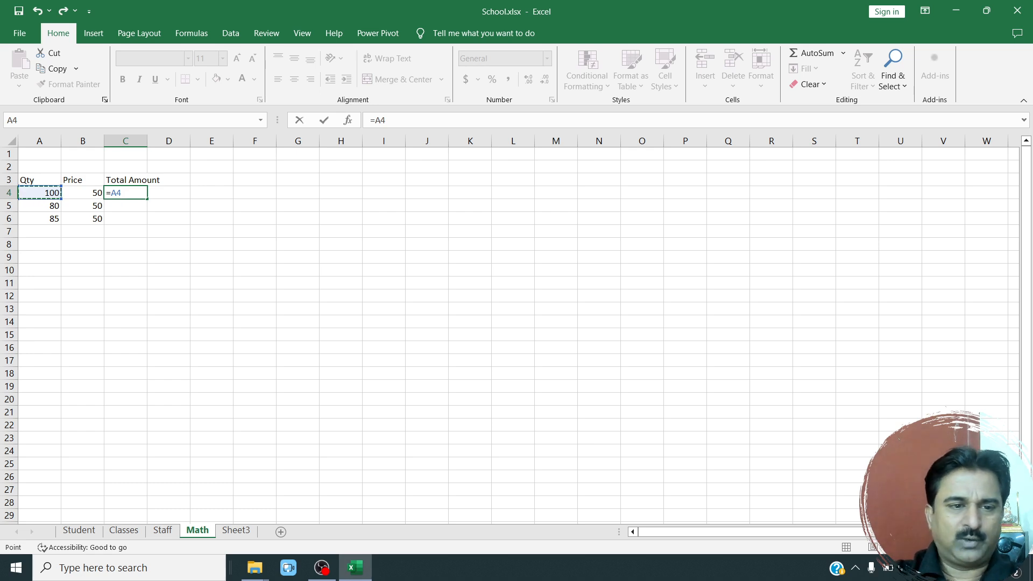
pyautogui.write('*')
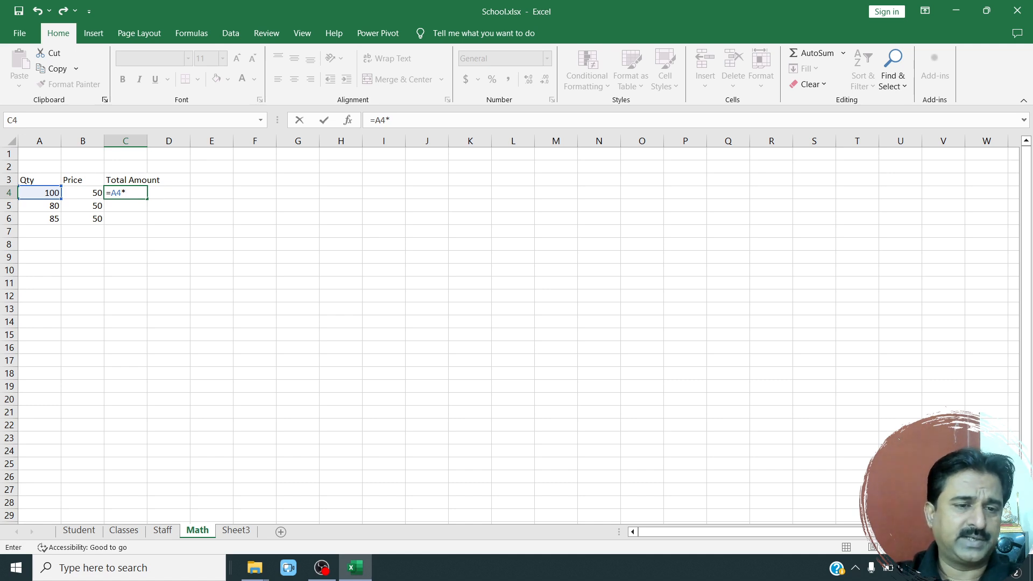
pyautogui.press('Left')
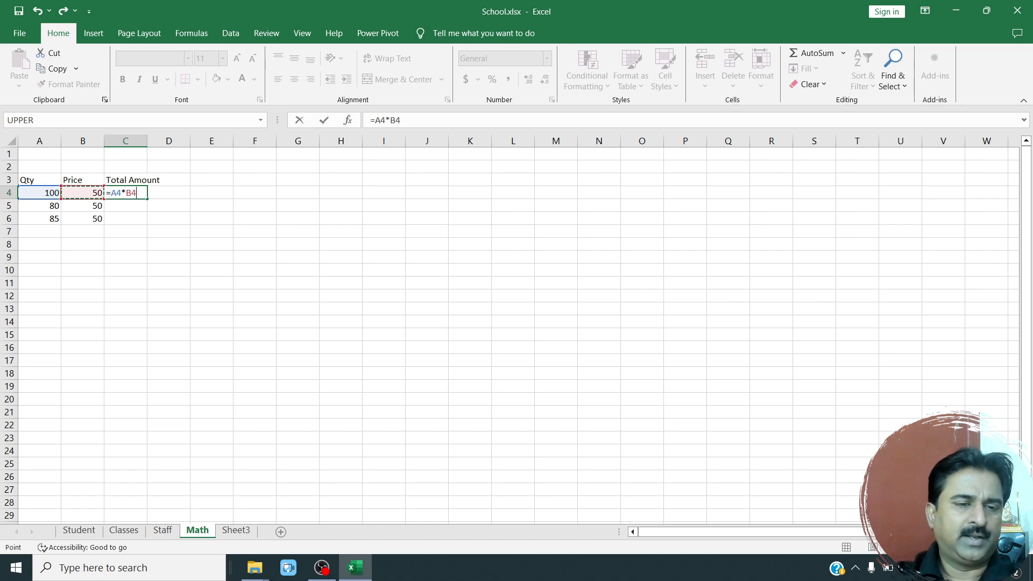
pyautogui.press('Return')
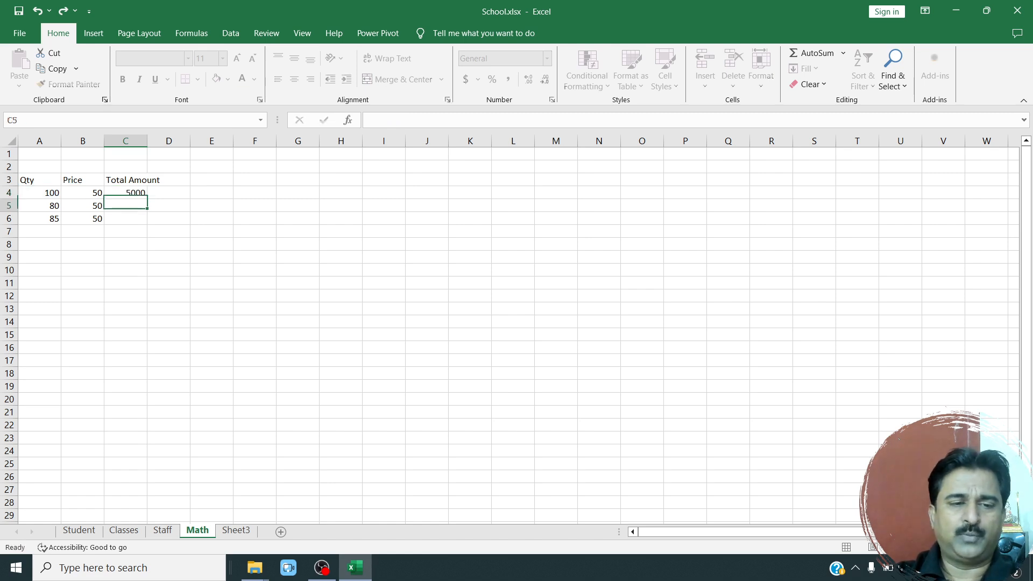
# Copy the total formula from C4 and paste it into cells C5 through C13.
pyautogui.press('Up')
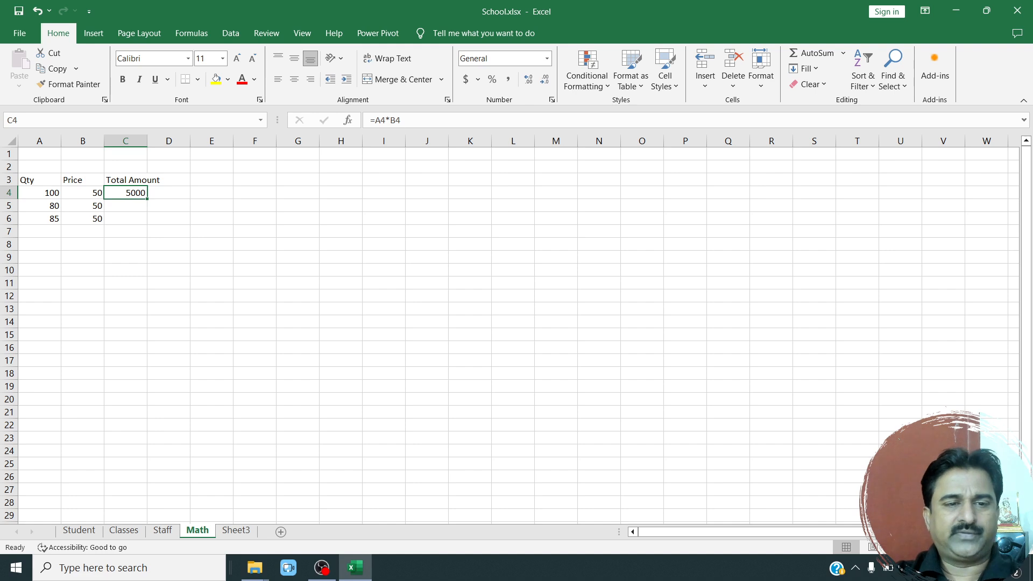
pyautogui.hotkey('ctrl', 'c')
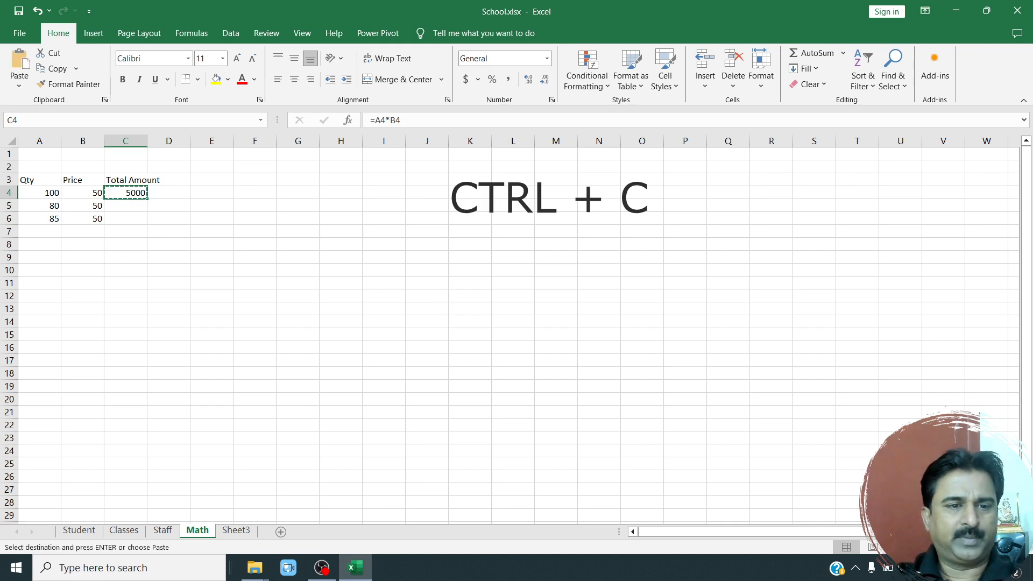
pyautogui.press('Down')
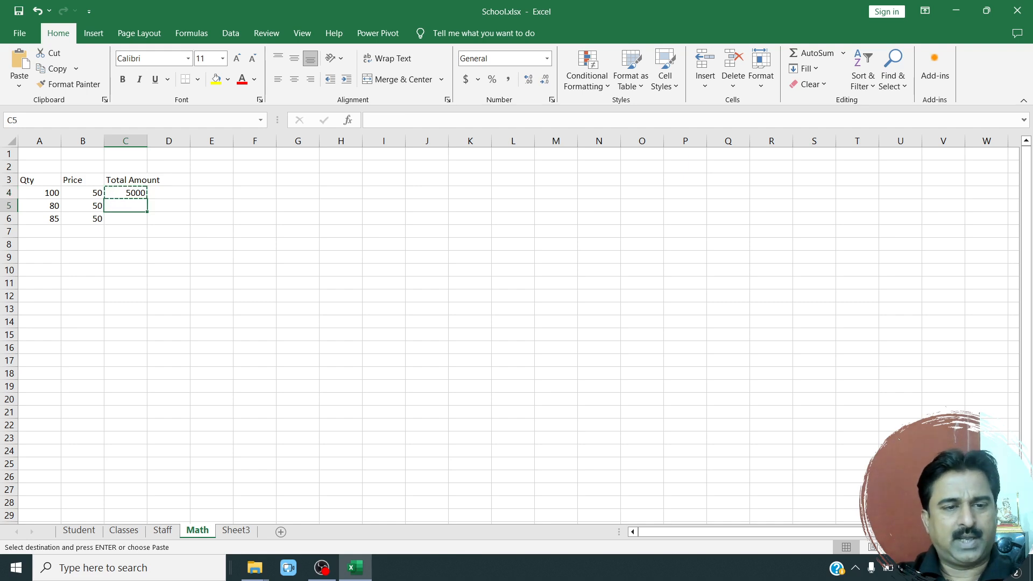
pyautogui.hotkey('shift', 'Down')
pyautogui.hotkey('shift', 'Down')
pyautogui.hotkey('shift', 'Down')
pyautogui.hotkey('shift', 'Down')
pyautogui.hotkey('shift', 'Down')
pyautogui.hotkey('shift', 'Down')
pyautogui.hotkey('shift', 'Down')
pyautogui.hotkey('shift', 'Down')
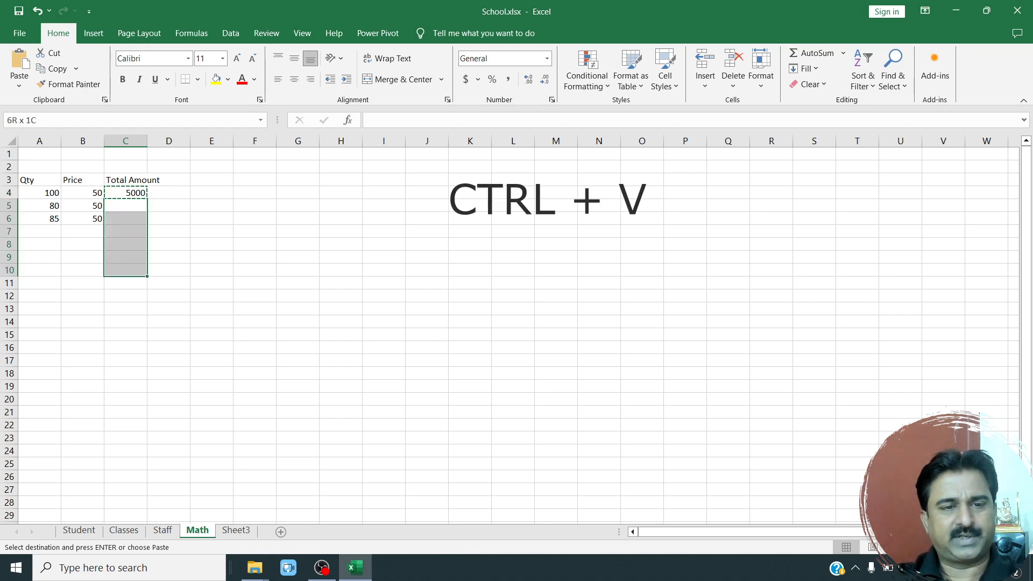
pyautogui.hotkey('ctrl', 'v')
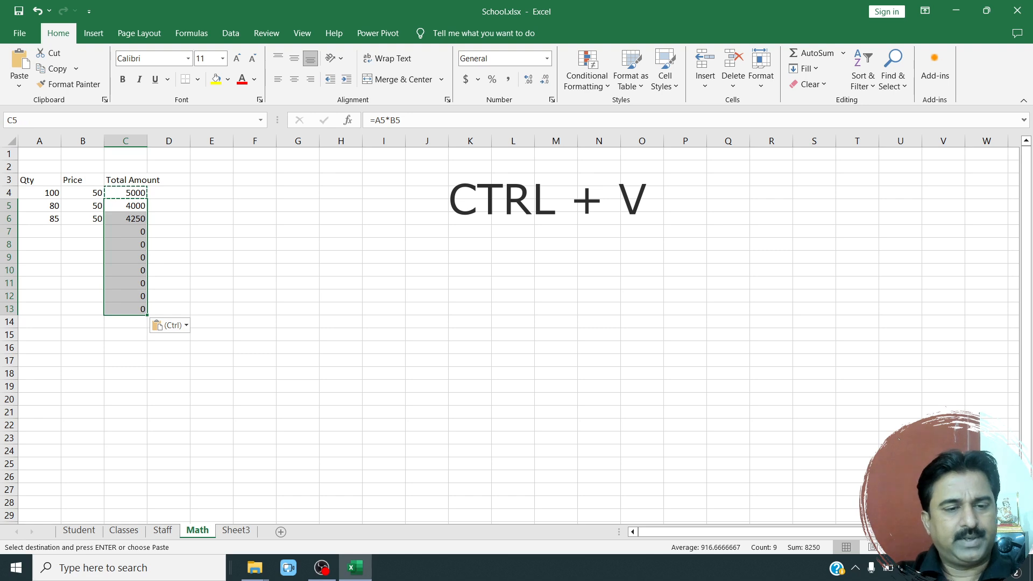
# Fill row 7 with a quantity of 50 and a price of 50.
pyautogui.press('Up')
pyautogui.press('Left')
pyautogui.press('Left')
pyautogui.press('Down')
pyautogui.press('Down')
pyautogui.press('Down')
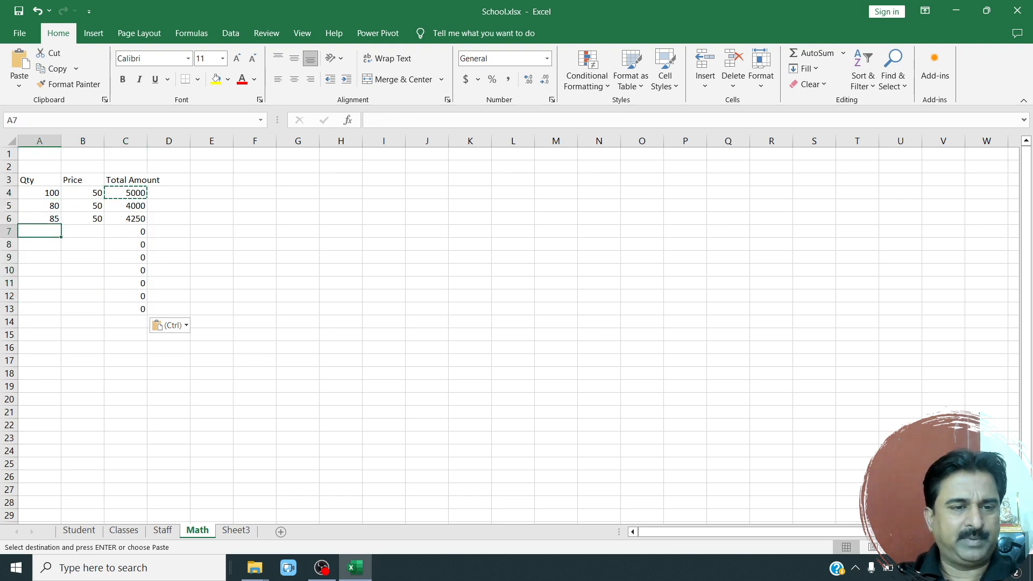
pyautogui.write('50')
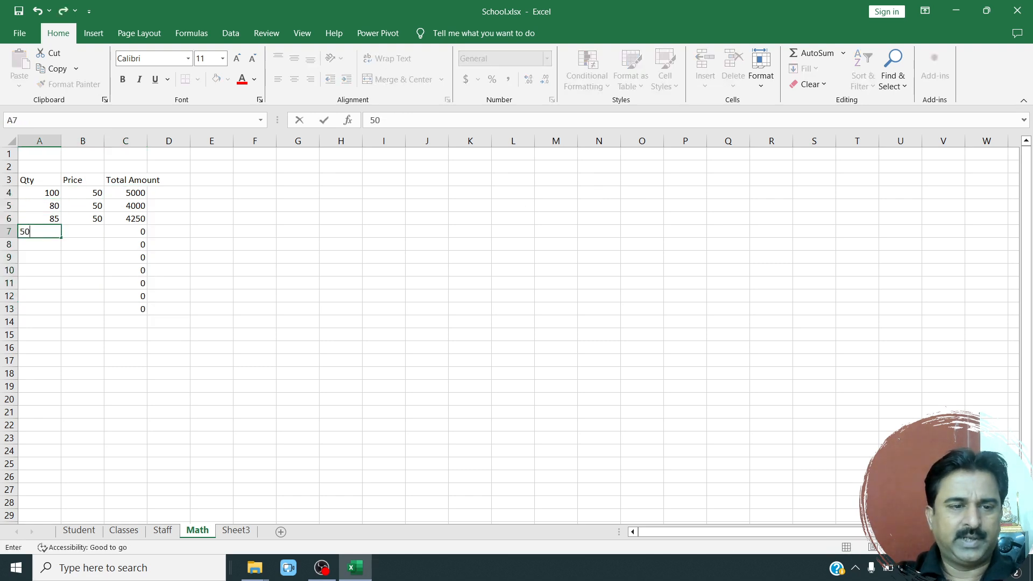
pyautogui.press('Tab')
pyautogui.write('50')
pyautogui.press('Down')
# Check the copied formulas in the Total Amount column from C7 down.
pyautogui.press('Up')
pyautogui.press('Right')
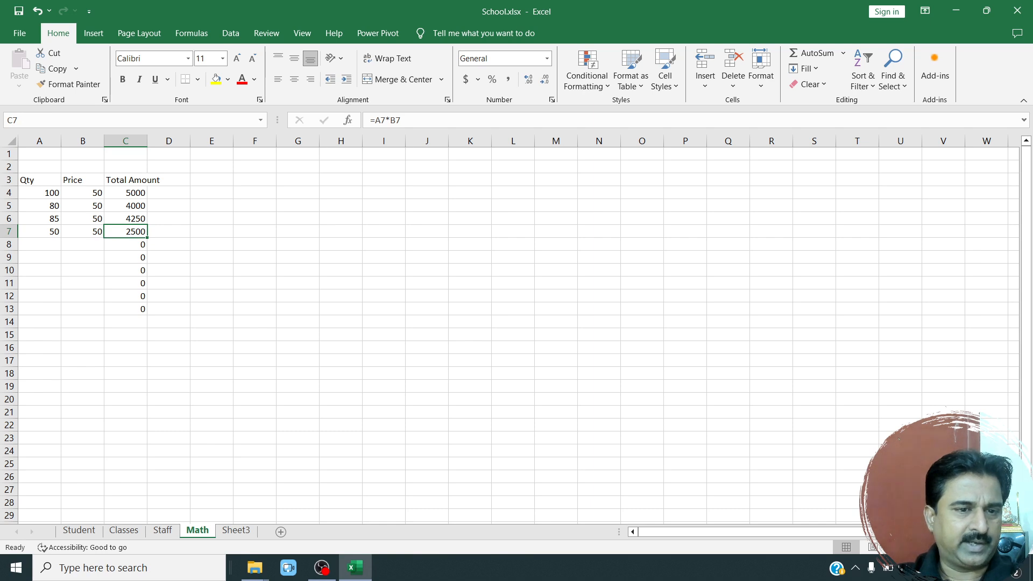
pyautogui.press('Down')
pyautogui.press('Down')
pyautogui.press('Down')
pyautogui.press('Down')
pyautogui.press('Down')
pyautogui.press('Down')
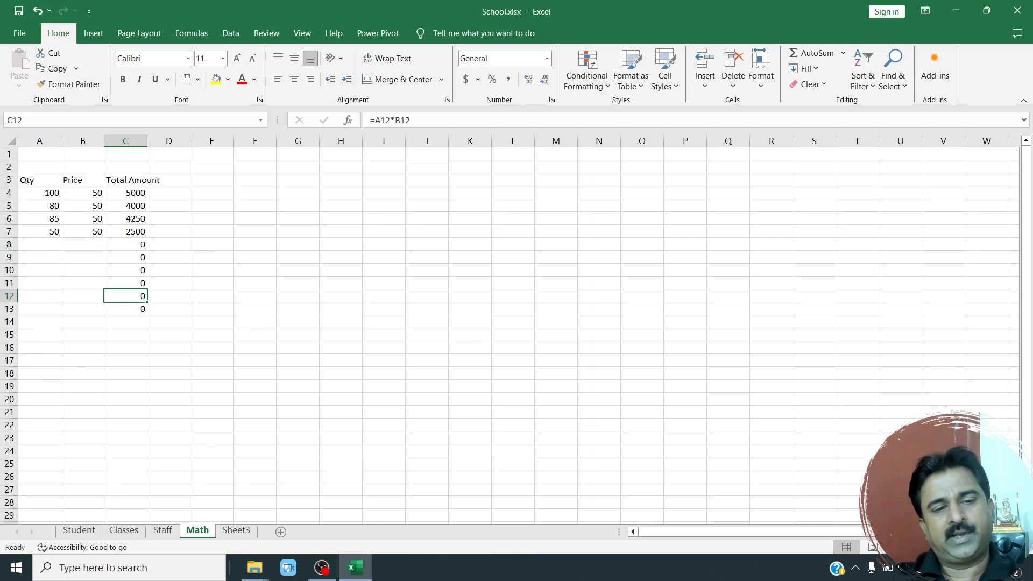
# Demonstrate extending and shrinking a cell selection upward from C13 in the Total Amount column.
pyautogui.hotkey('shift', 'Up')
pyautogui.hotkey('shift', 'Up')
pyautogui.hotkey('shift', 'Up')
pyautogui.hotkey('shift', 'Up')
pyautogui.hotkey('shift', 'Up')
pyautogui.hotkey('shift', 'Up')
pyautogui.hotkey('shift', 'Up')
pyautogui.hotkey('shift', 'Up')
pyautogui.hotkey('shift', 'Up')
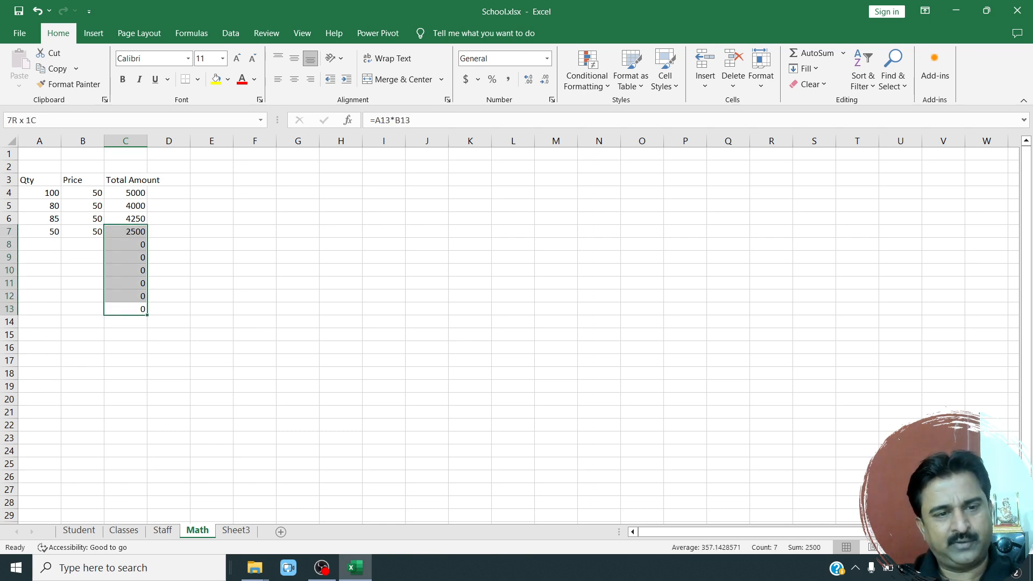
pyautogui.hotkey('shift', 'Up')
pyautogui.hotkey('shift', 'Down')
pyautogui.hotkey('shift', 'Up')
pyautogui.hotkey('shift', 'Down')
pyautogui.hotkey('shift', 'Up')
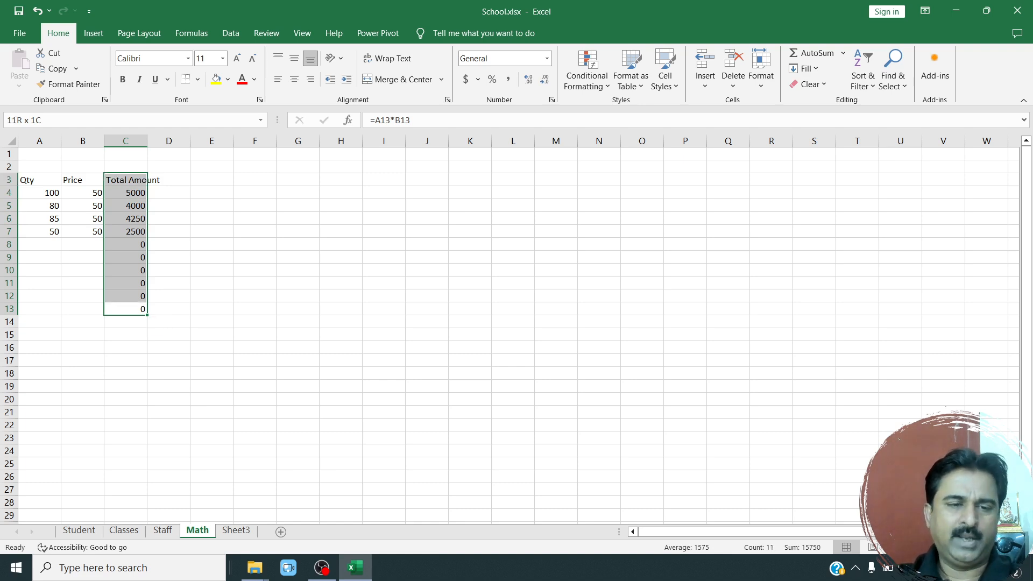
pyautogui.hotkey('shift', 'Down')
pyautogui.hotkey('shift', 'Down')
pyautogui.hotkey('shift', 'Down')
pyautogui.hotkey('shift', 'Down')
pyautogui.hotkey('shift', 'Down')
pyautogui.hotkey('shift', 'Down')
pyautogui.hotkey('shift', 'Down')
pyautogui.hotkey('shift', 'Down')
pyautogui.hotkey('shift', 'Down')
pyautogui.hotkey('shift', 'Down')
pyautogui.hotkey('shift', 'Down')
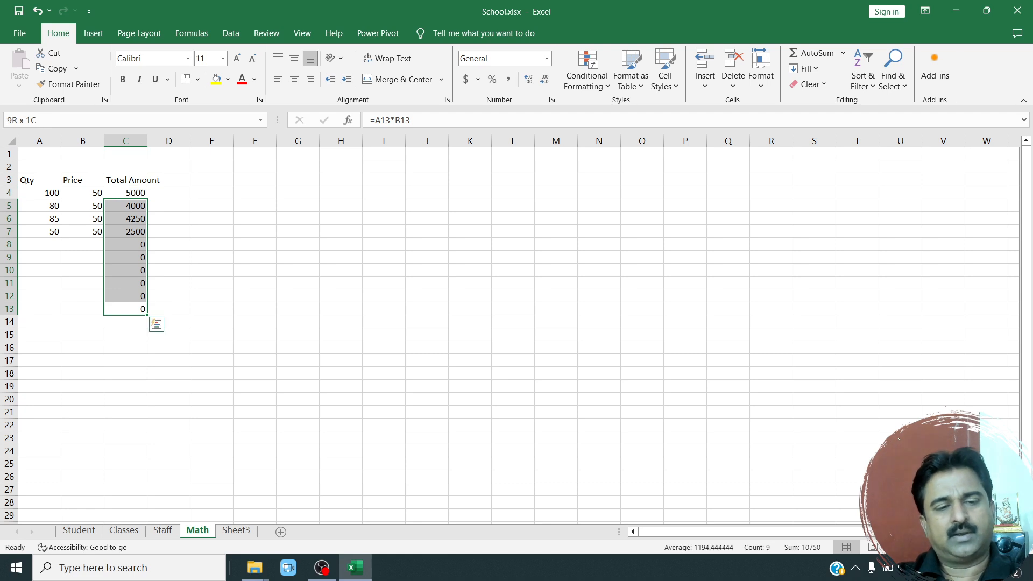
# Demonstrate selecting the Total Amount values from C4 downward as one continuous range.
pyautogui.press('Up')
pyautogui.press('Up')
pyautogui.press('Up')
pyautogui.press('Up')
pyautogui.press('Up')
pyautogui.press('Up')
pyautogui.press('Up')
pyautogui.press('Up')
pyautogui.press('Up')
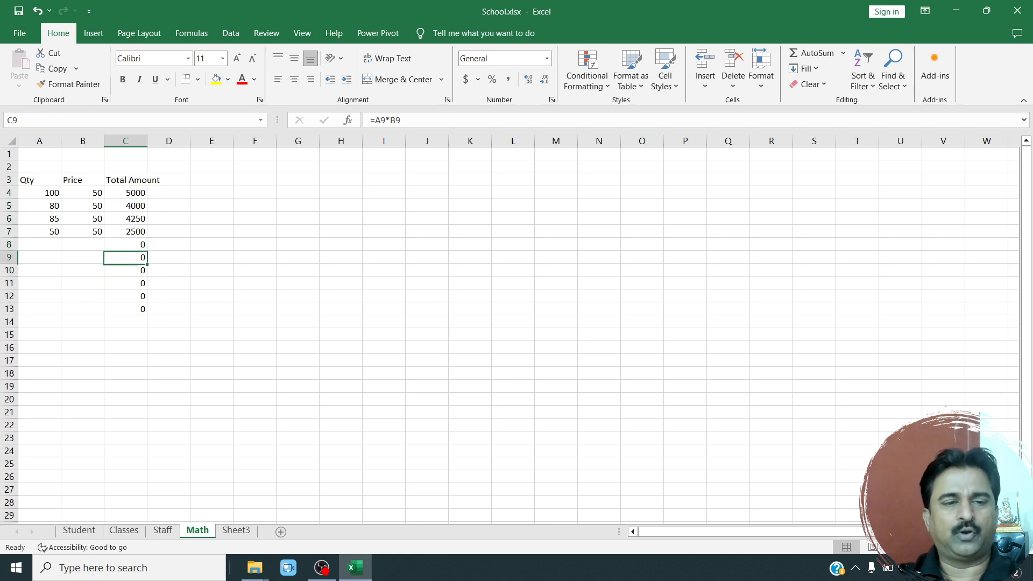
pyautogui.press('Up')
pyautogui.press('Down')
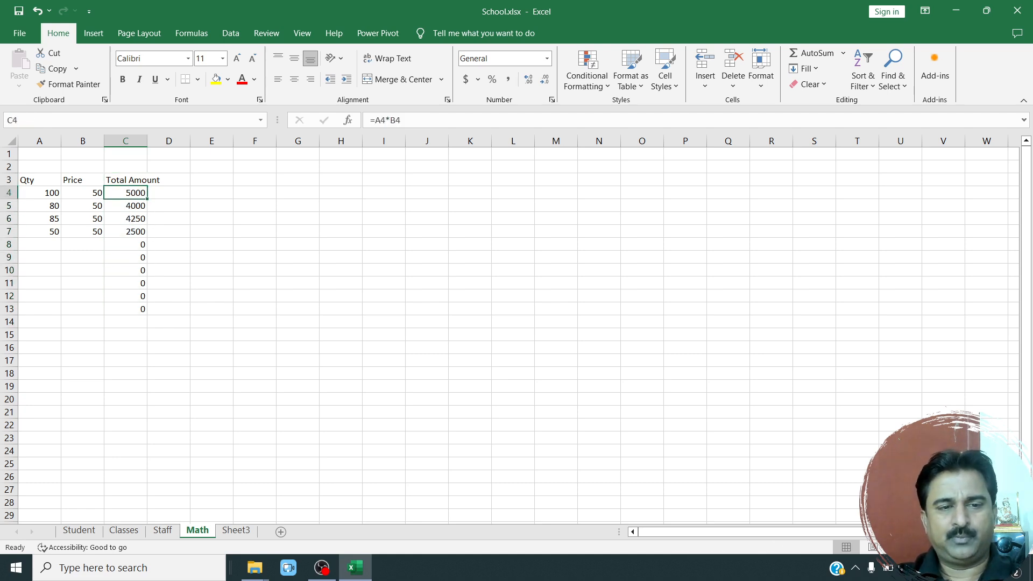
pyautogui.hotkey('ctrl', 'shift', 'Down')
pyautogui.hotkey('shift', 'Down')
pyautogui.hotkey('shift', 'Up')
pyautogui.hotkey('shift', 'Up')
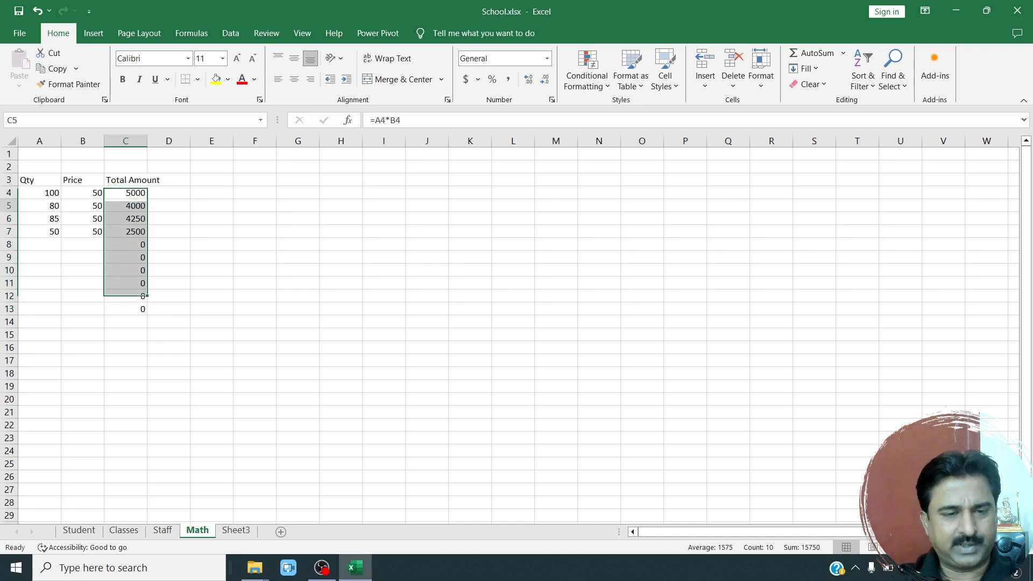
pyautogui.press('Down')
pyautogui.press('Down')
pyautogui.press('Down')
pyautogui.press('Down')
pyautogui.press('Down')
pyautogui.press('Down')
pyautogui.press('Down')
pyautogui.press('Down')
pyautogui.press('Down')
pyautogui.press('Down')
pyautogui.press('Down')
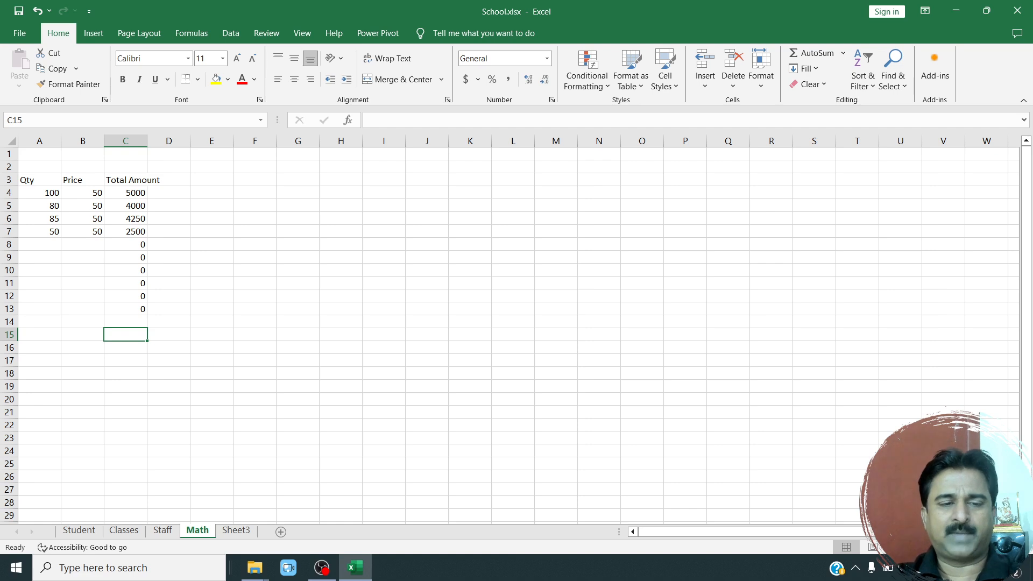
pyautogui.press('Up')
pyautogui.press('Up')
pyautogui.press('Up')
pyautogui.press('Up')
pyautogui.press('Up')
pyautogui.press('Up')
pyautogui.press('Up')
pyautogui.press('Up')
pyautogui.press('Up')
pyautogui.press('Up')
pyautogui.press('Up')
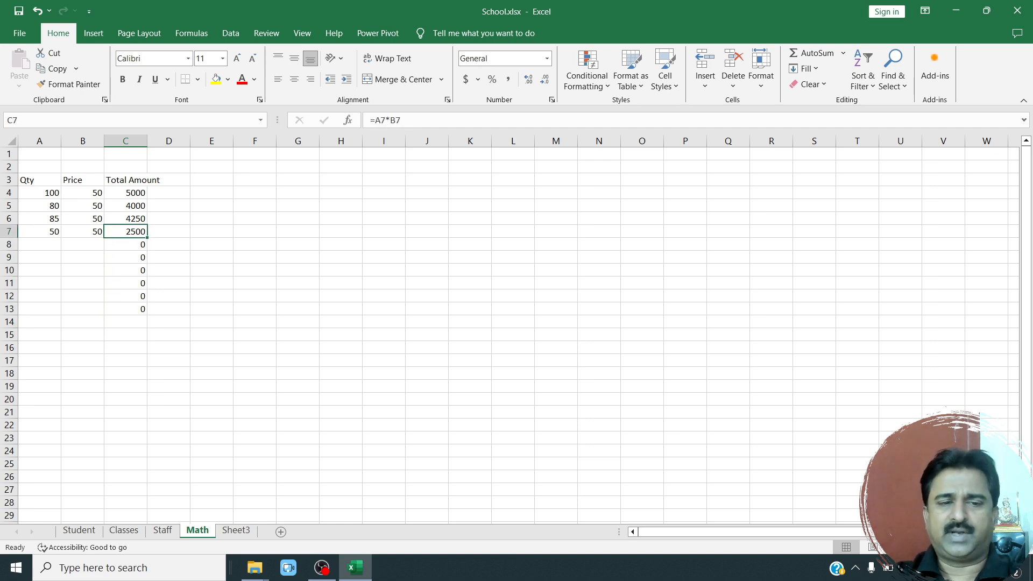
pyautogui.press('Up')
pyautogui.press('Down')
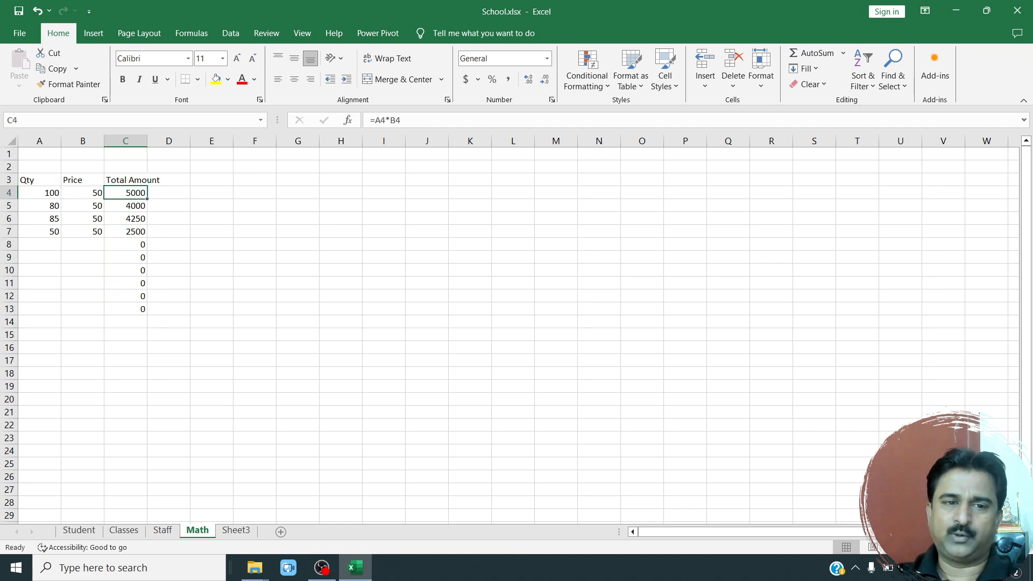
# Add the heading Tax in cell D3, beside Total Amount.
pyautogui.press('Right')
pyautogui.press('Up')
pyautogui.write('Tax')
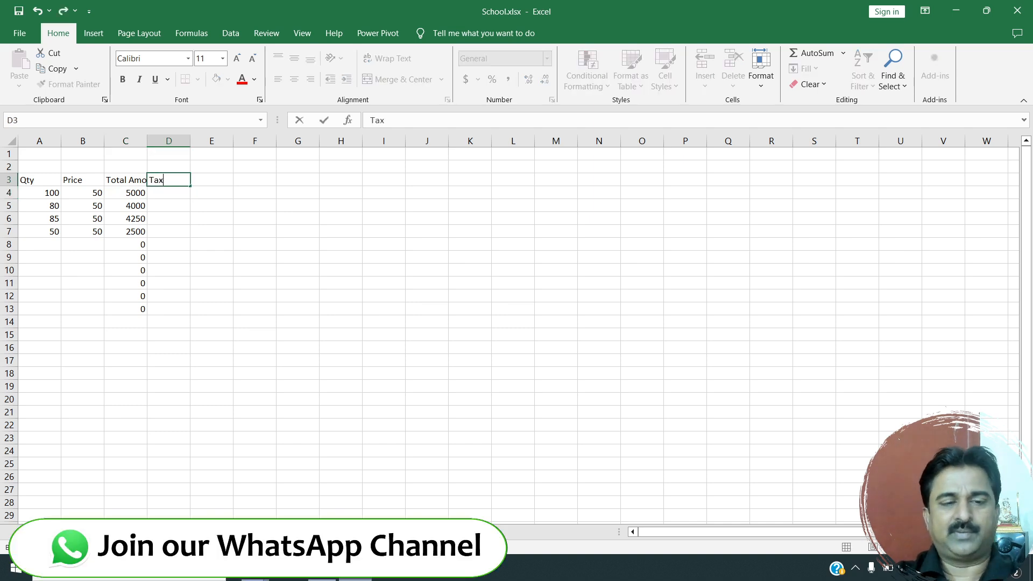
pyautogui.press('Return')
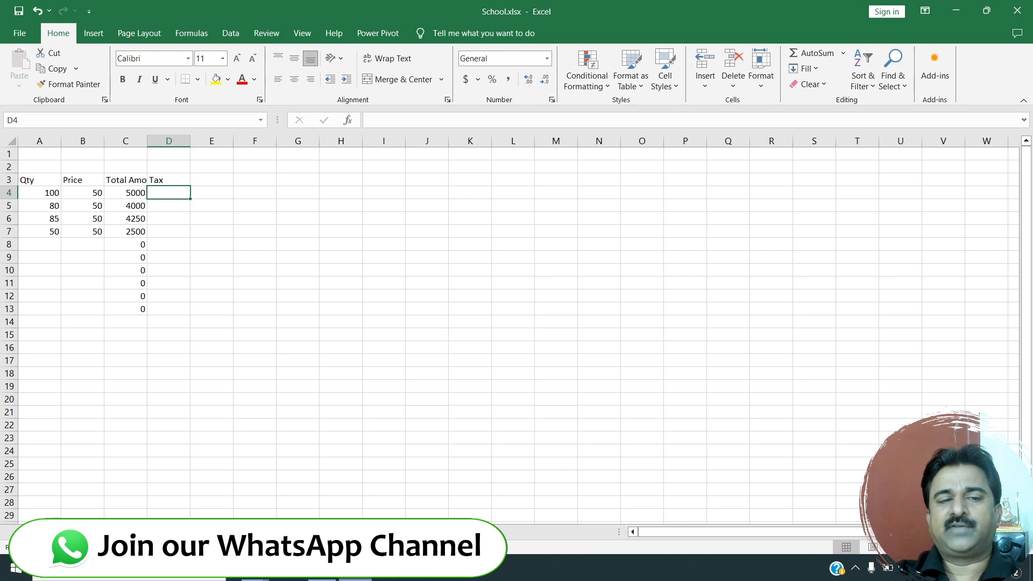
pyautogui.press('Left')
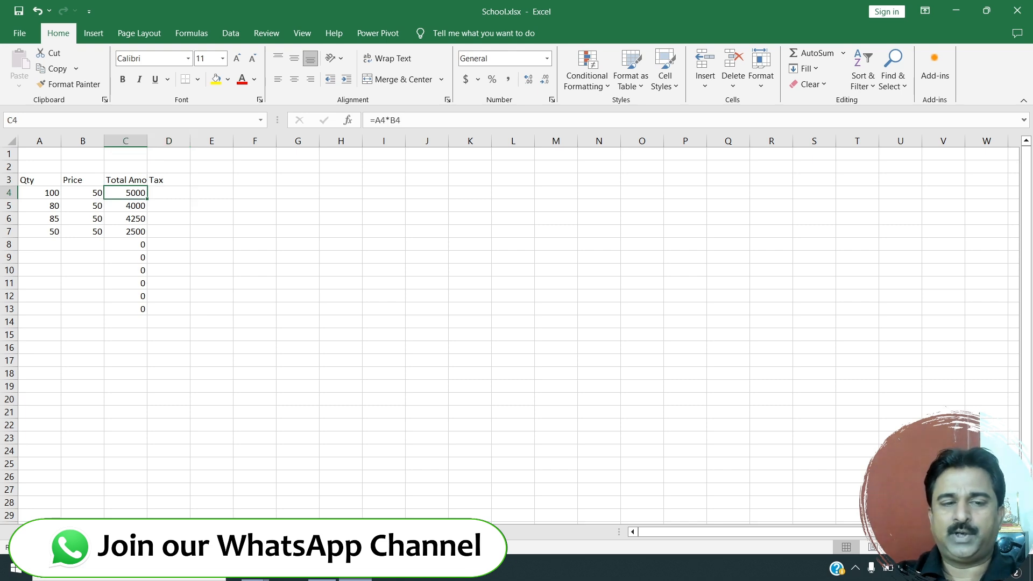
pyautogui.press('Right')
pyautogui.press('Up')
pyautogui.press('Down')
pyautogui.press('Left')
pyautogui.press('Right')
pyautogui.press('Up')
pyautogui.press('Down')
pyautogui.press('Left')
pyautogui.press('Right')
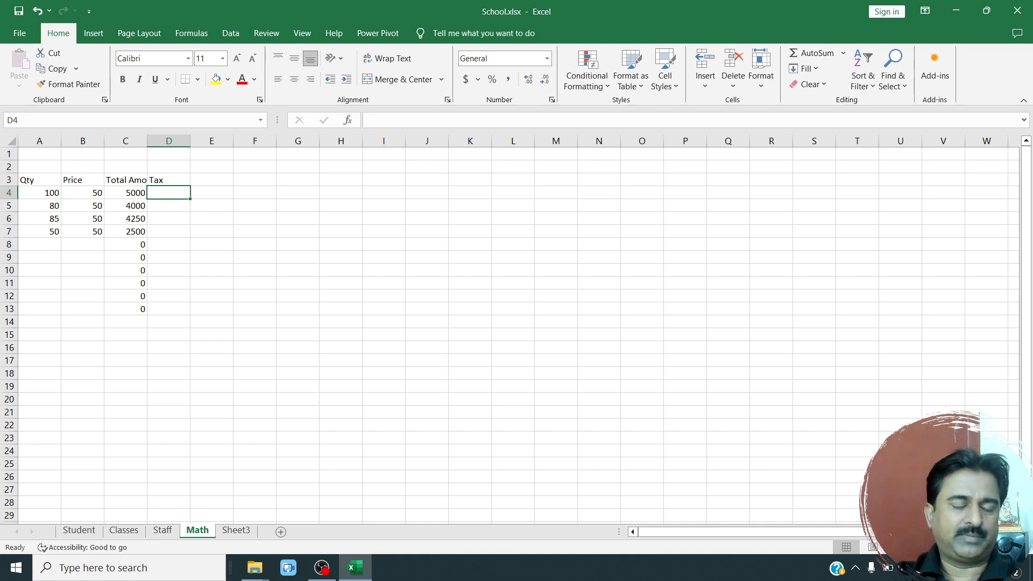
# Extend the heading in cell D3 so that it reads Tax Rate.
pyautogui.press('Up')
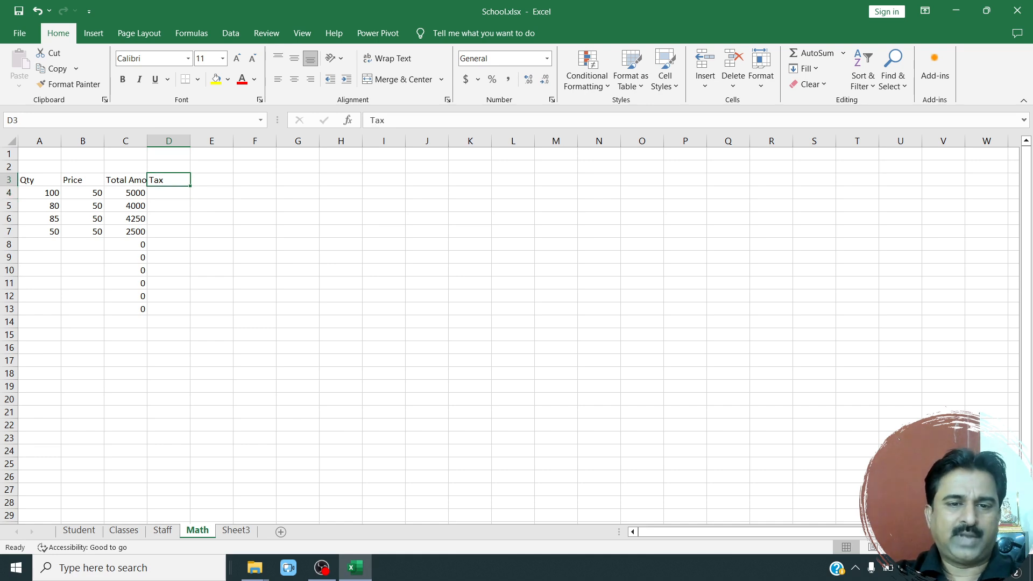
pyautogui.press('F2')
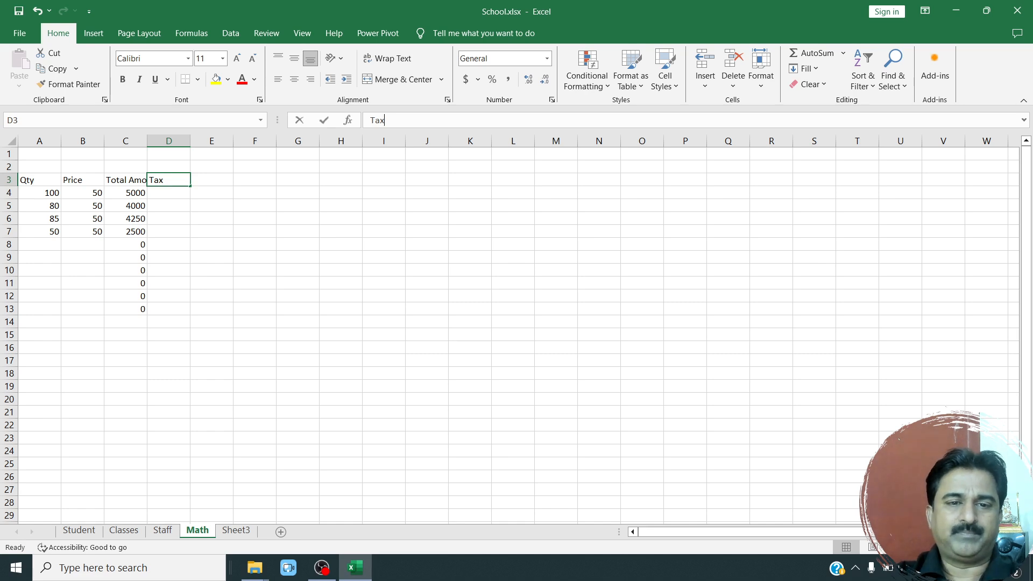
pyautogui.write('Rate')
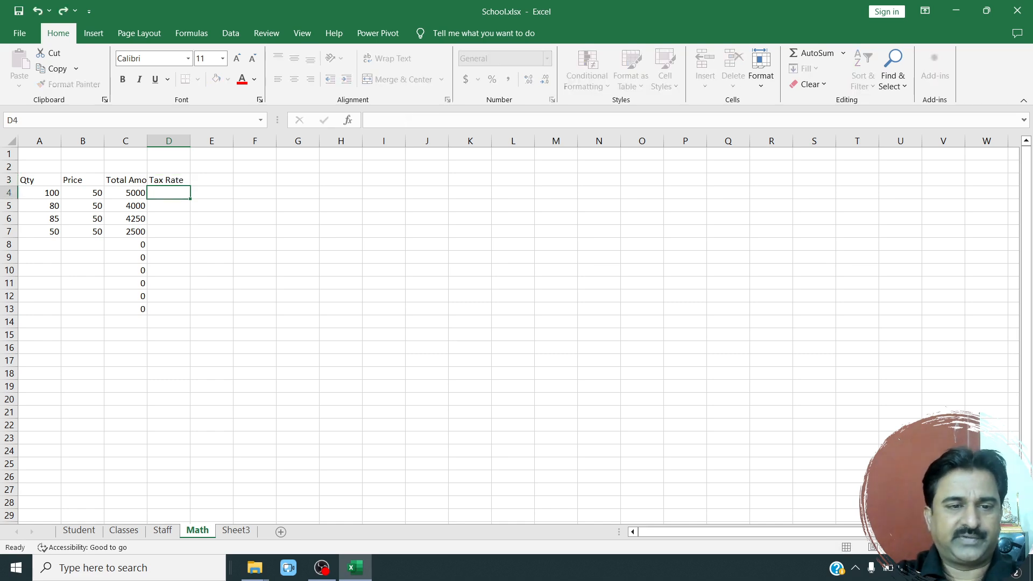
pyautogui.hotkey('ctrl', 'Return')
# Add the heading Tax Amt in cell E3 and autofit the widths of columns C and D.
pyautogui.press('Right')
pyautogui.write('Tax Amt')
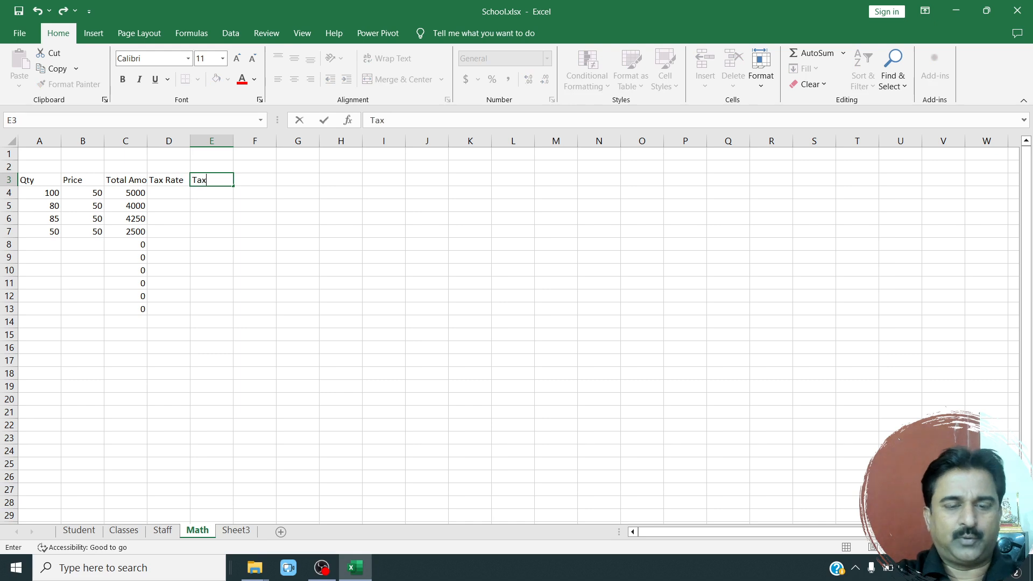
pyautogui.press('Return')
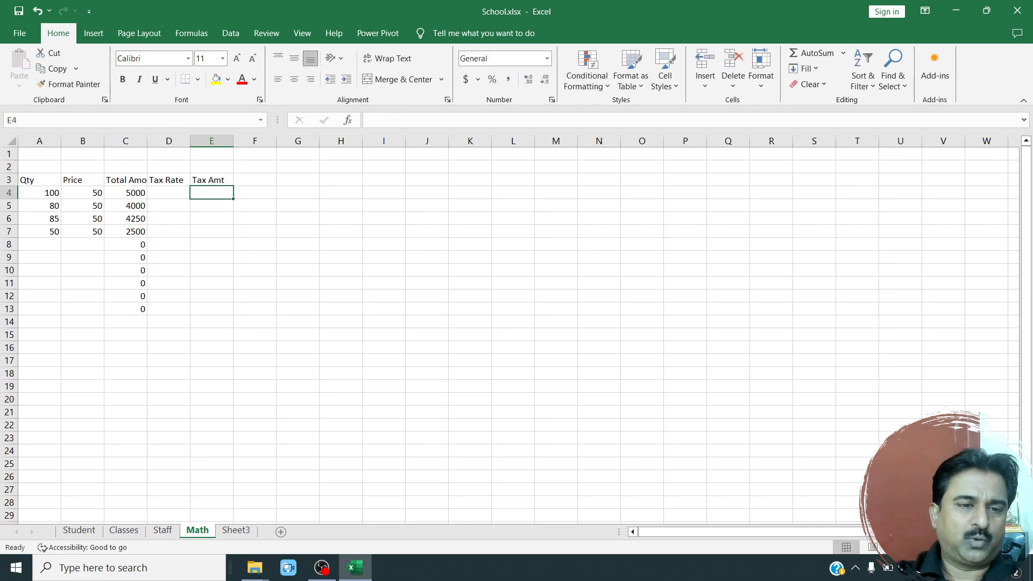
pyautogui.doubleClick(148, 141)
pyautogui.doubleClick(206, 141)
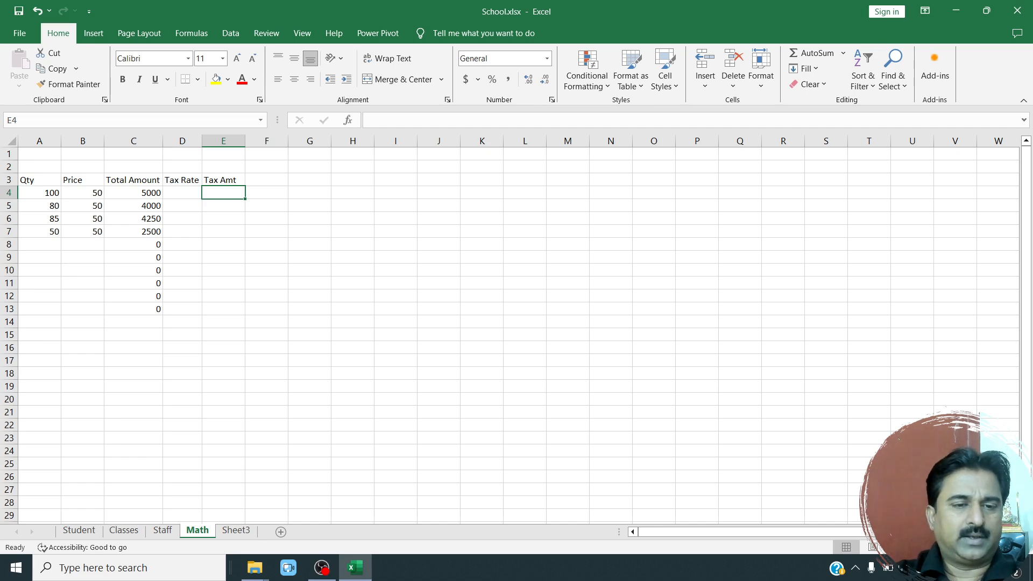
# Enter the tax rates 18, 5 and 12 in cells D4 through D6.
pyautogui.press('Left')
pyautogui.write('18')
pyautogui.press('Return')
pyautogui.write('5')
pyautogui.press('Return')
pyautogui.write('12')
pyautogui.press('Return')
# Calculate the first row's tax amount in cell E4 with the formula =C4*D4/100.
pyautogui.press('Up')
pyautogui.press('Up')
pyautogui.press('Up')
pyautogui.press('Right')
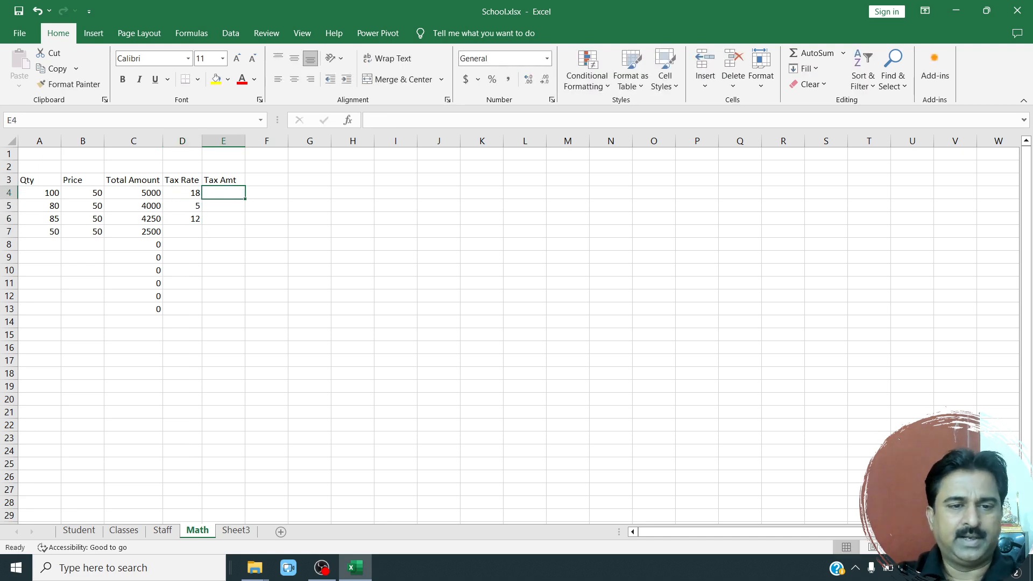
pyautogui.write('=')
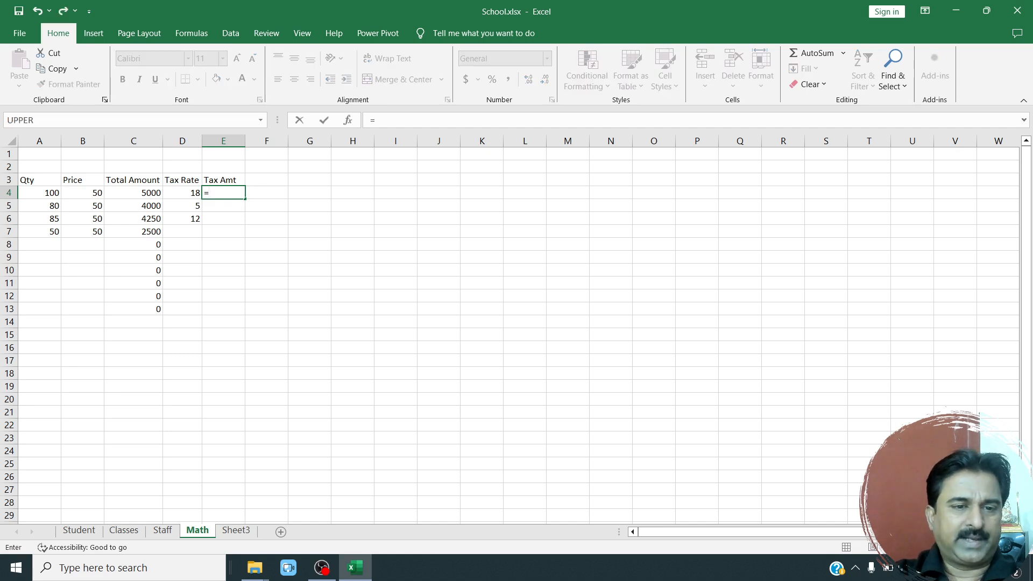
pyautogui.press('Left')
pyautogui.press('Left')
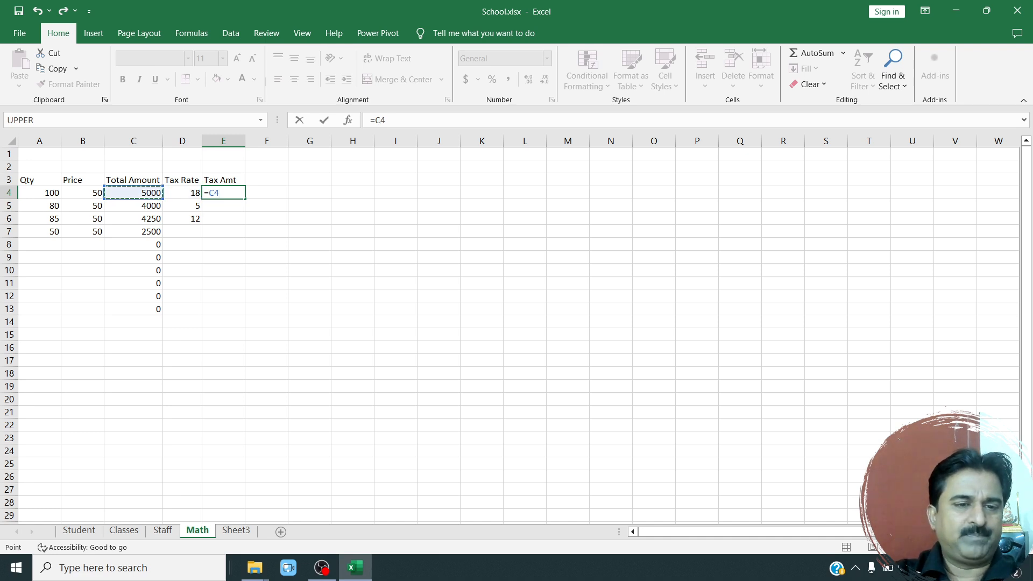
pyautogui.press('Right')
pyautogui.press('Left')
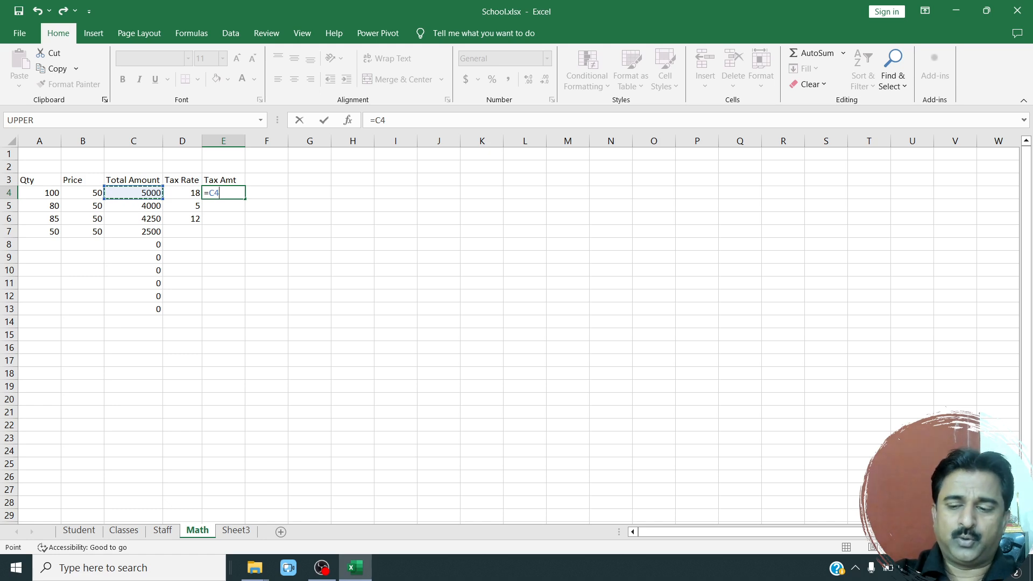
pyautogui.write('*')
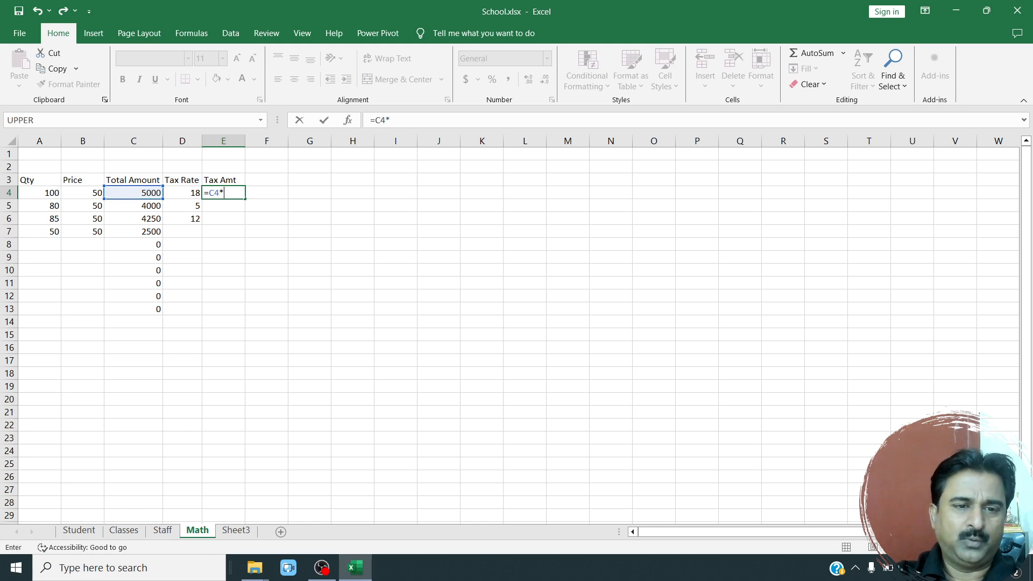
pyautogui.press('Left')
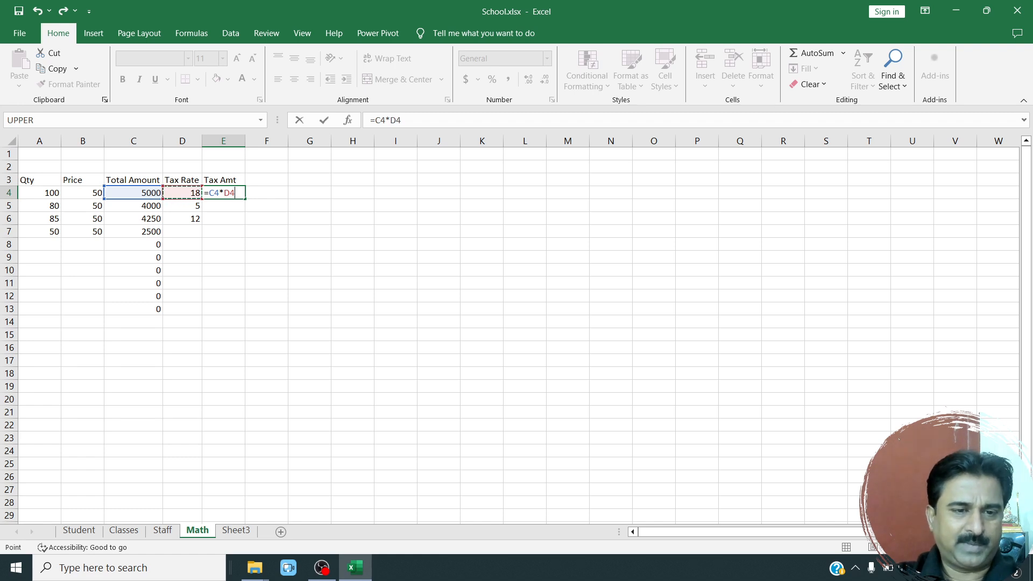
pyautogui.write('/')
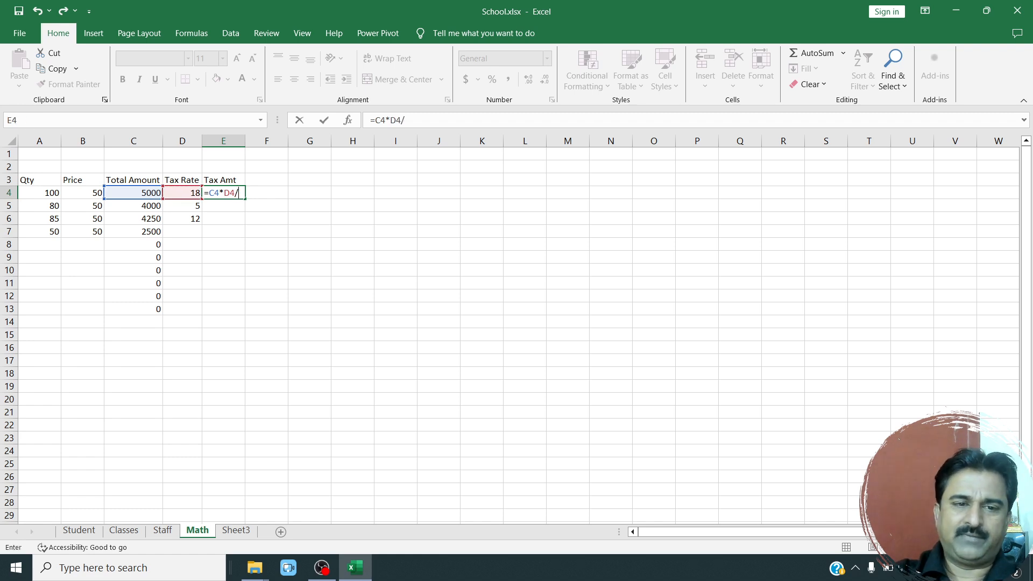
pyautogui.write('100')
pyautogui.press('Return')
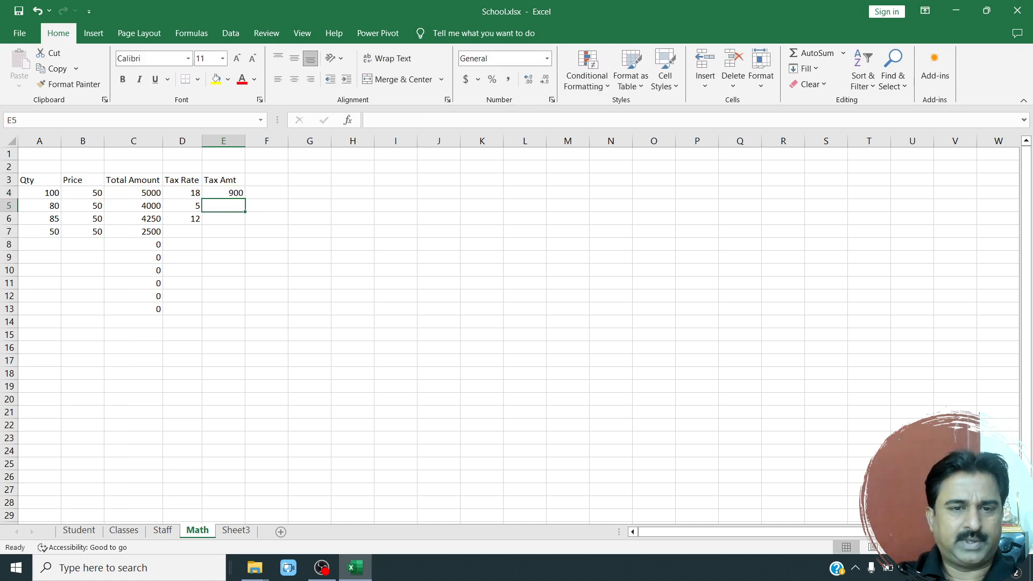
# Examine the Tax Amt formula in E4 alongside the Total Amount and Tax Rate cells it refers to.
pyautogui.press('Up')
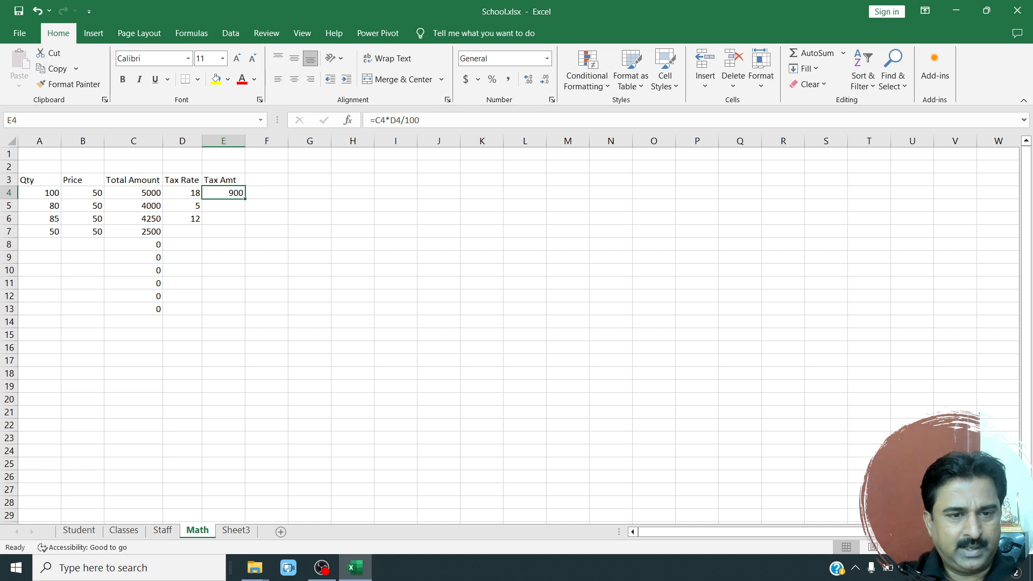
pyautogui.press('Left')
pyautogui.press('Right')
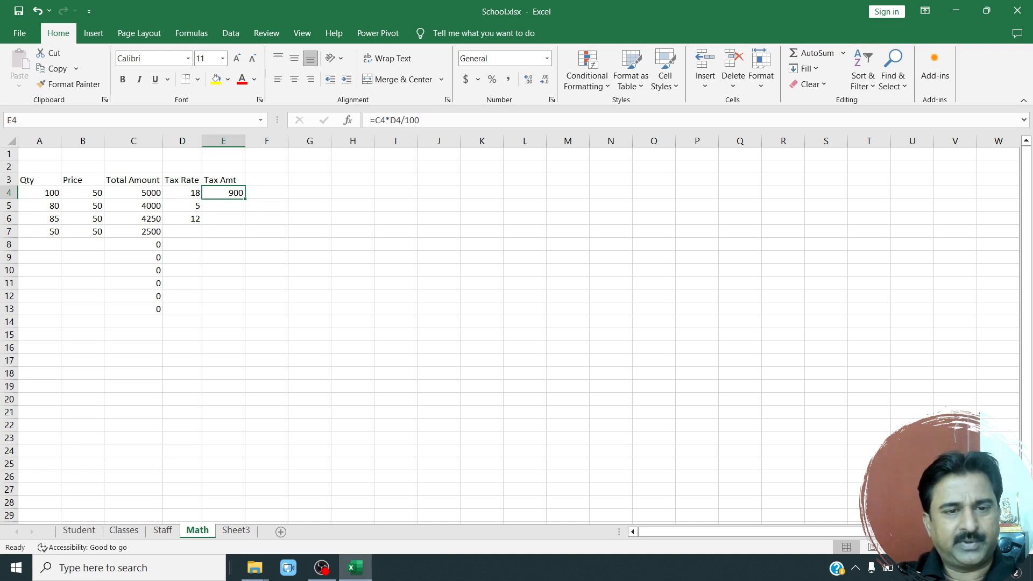
pyautogui.press('Left')
pyautogui.press('Left')
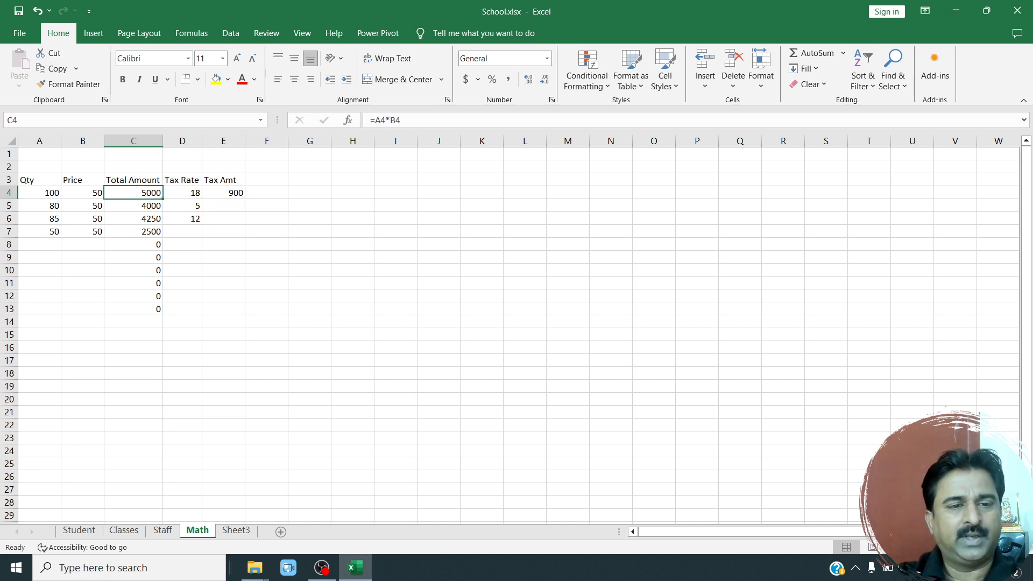
pyautogui.press('Right')
pyautogui.press('Right')
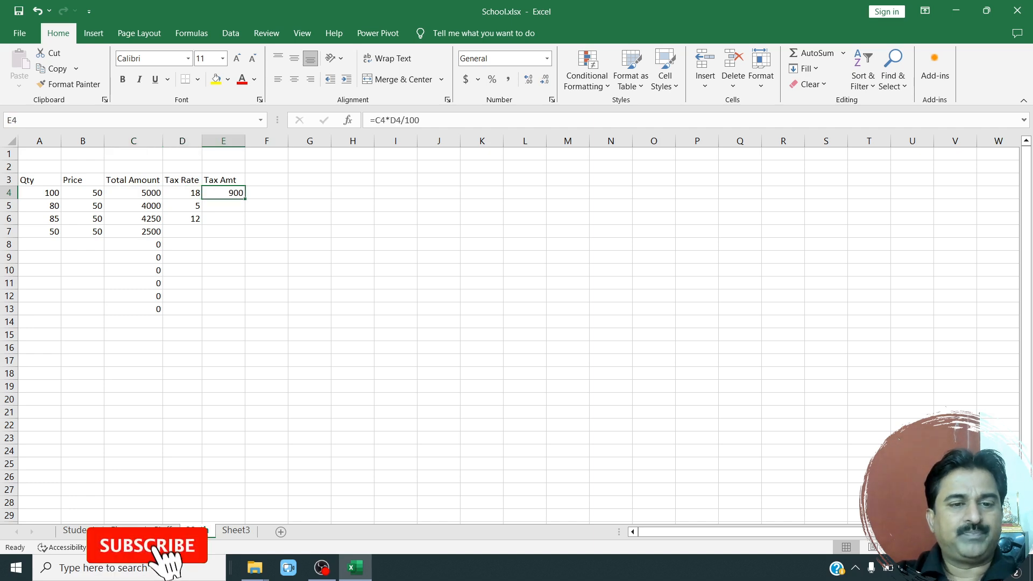
pyautogui.press('Up')
pyautogui.press('Down')
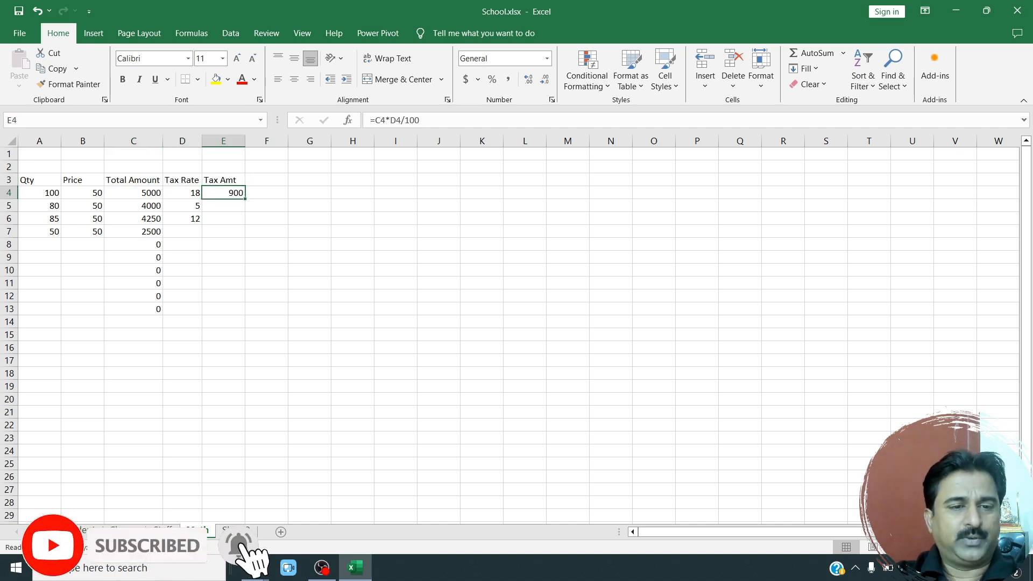
# Copy the tax formula from E4 into cells E5 through E13.
pyautogui.hotkey('ctrl', 'c')
pyautogui.hotkey('shift', 'Down')
pyautogui.hotkey('shift', 'Down')
pyautogui.hotkey('shift', 'Down')
pyautogui.hotkey('shift', 'Down')
pyautogui.hotkey('shift', 'Down')
pyautogui.hotkey('shift', 'Down')
pyautogui.hotkey('shift', 'Down')
pyautogui.hotkey('shift', 'Down')
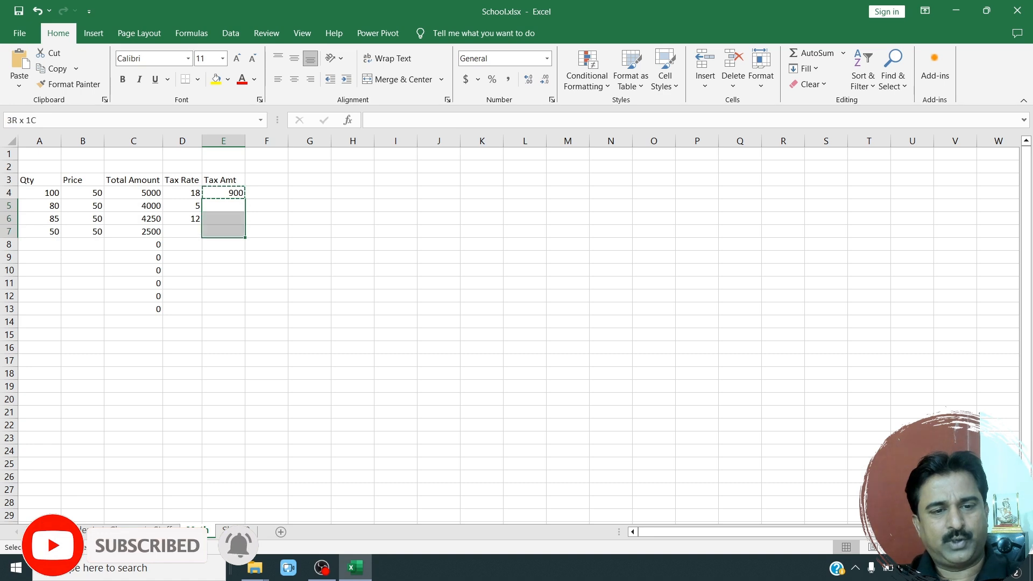
pyautogui.hotkey('shift', 'Down')
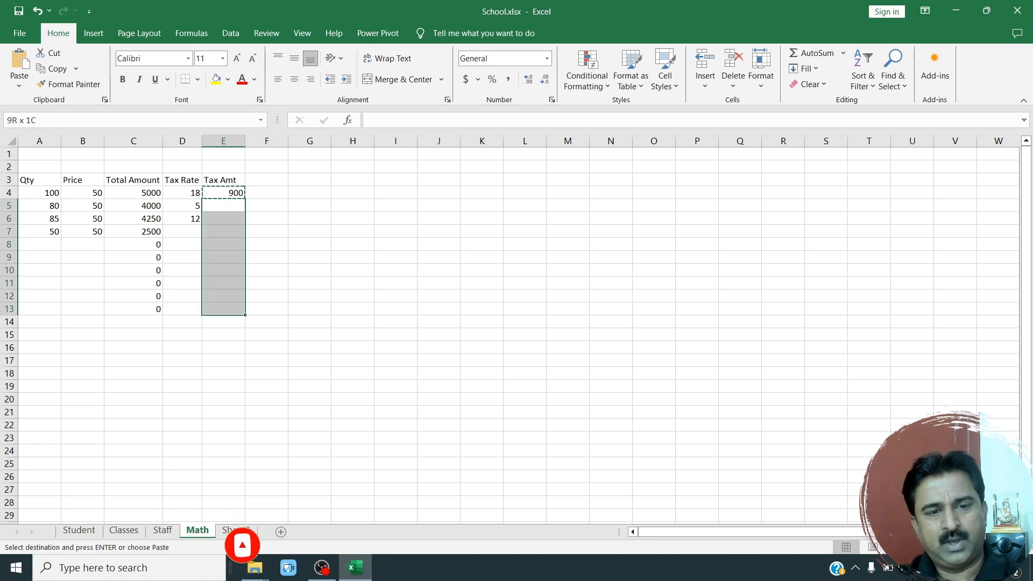
pyautogui.hotkey('ctrl', 'v')
# Set the tax rate in cell D6 to 10 and check the tax formula in E6.
pyautogui.press('Up')
pyautogui.press('Up')
pyautogui.press('Down')
pyautogui.press('Down')
pyautogui.press('Down')
pyautogui.press('Down')
pyautogui.press('Down')
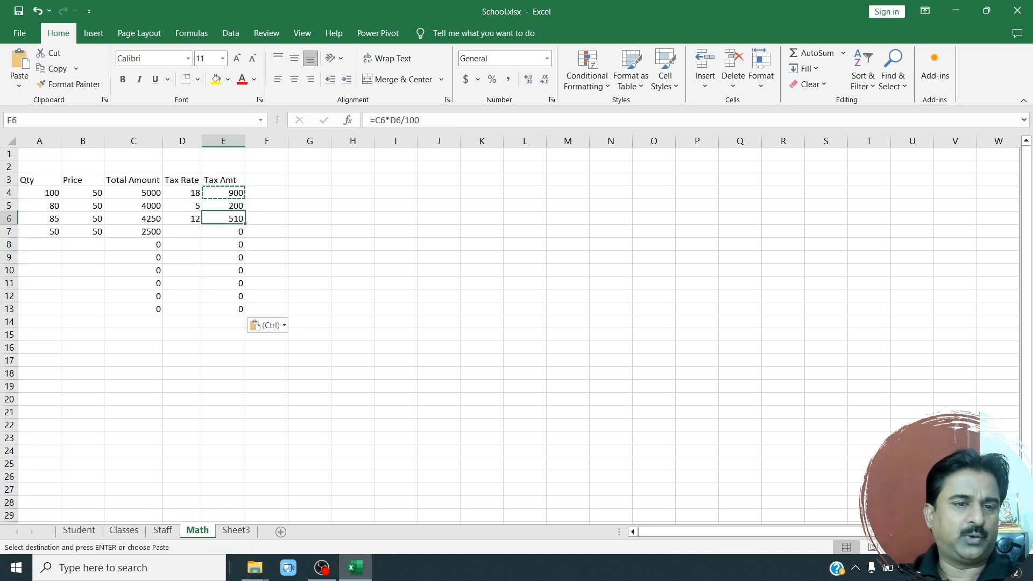
pyautogui.press('Up')
pyautogui.press('Up')
pyautogui.press('Left')
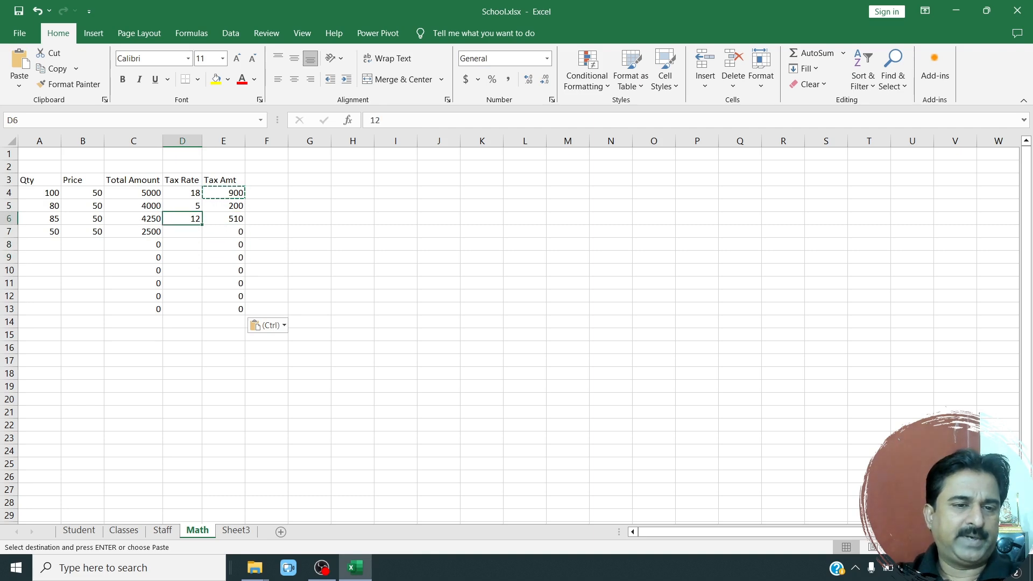
pyautogui.write('10')
pyautogui.press('Return')
pyautogui.press('Up')
pyautogui.press('Right')
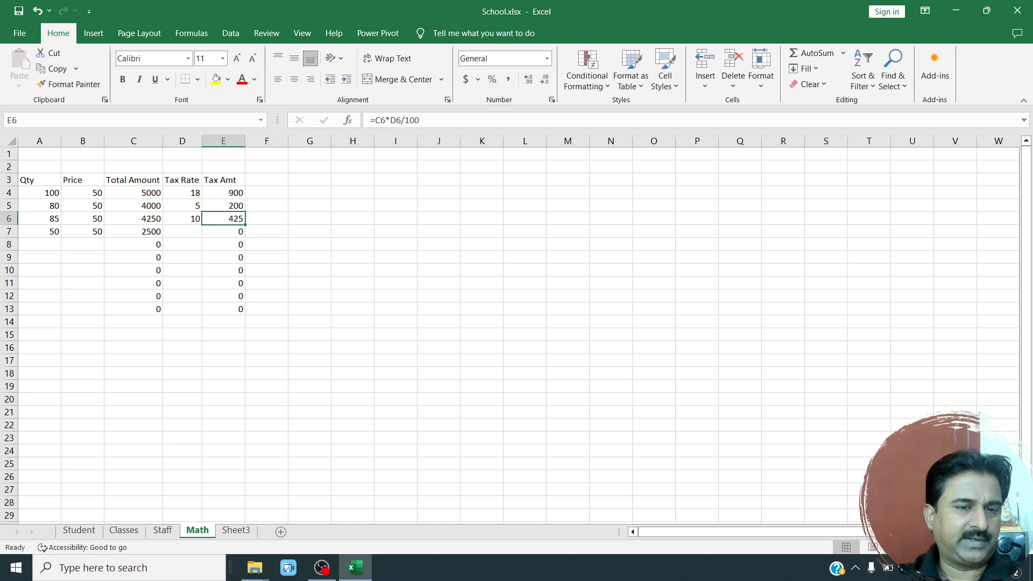
# Set the tax rate in cell D6 to 15 and return to the tax amount in E6.
pyautogui.press('Left')
pyautogui.write('15')
pyautogui.press('Return')
pyautogui.press('Up')
pyautogui.press('Right')
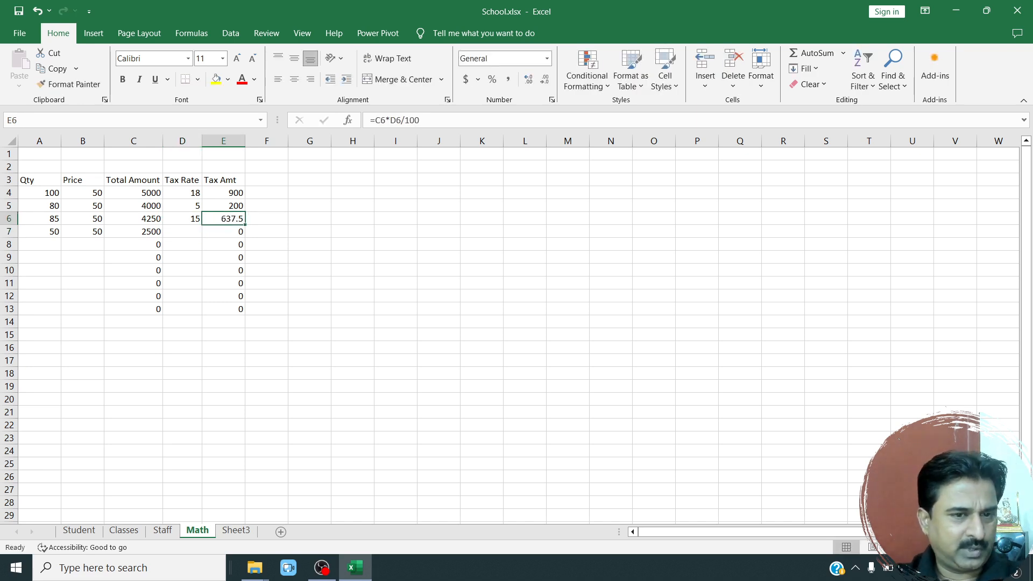
# Demonstrate selecting the Tax Amt values from E4 through E13 as one continuous range.
pyautogui.press('Up')
pyautogui.press('Up')
pyautogui.hotkey('ctrl', 'shift', 'Down')
pyautogui.hotkey('ctrl', 'shift', 'Down')
pyautogui.hotkey('ctrl', 'shift', 'Up')
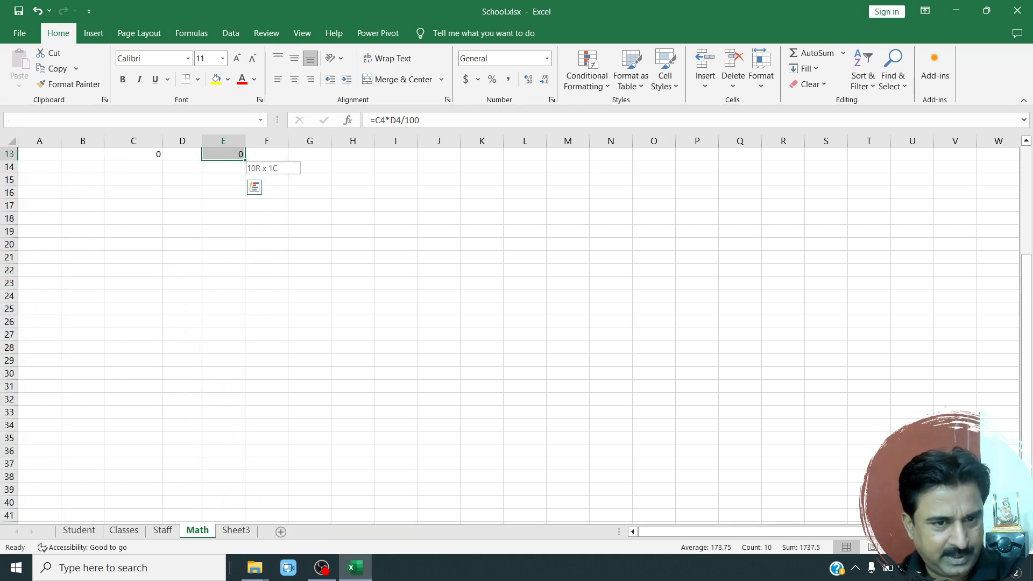
pyautogui.hotkey('ctrl', 'shift', 'Up')
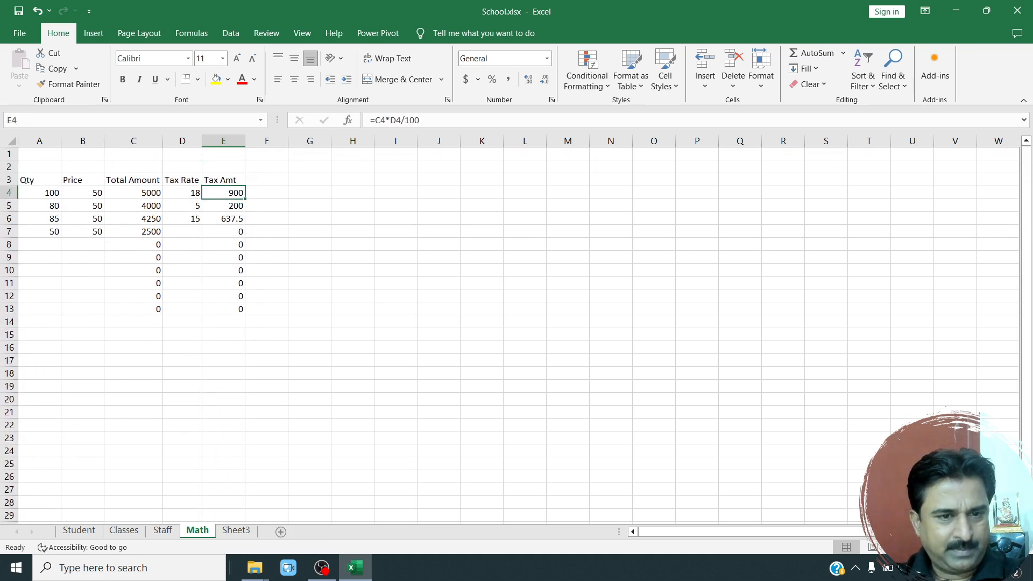
pyautogui.hotkey('shift', 'Down')
pyautogui.hotkey('shift', 'Down')
pyautogui.hotkey('shift', 'Down')
pyautogui.hotkey('shift', 'Down')
pyautogui.hotkey('shift', 'Down')
pyautogui.hotkey('shift', 'Down')
pyautogui.hotkey('shift', 'Down')
pyautogui.hotkey('shift', 'Down')
pyautogui.hotkey('shift', 'Down')
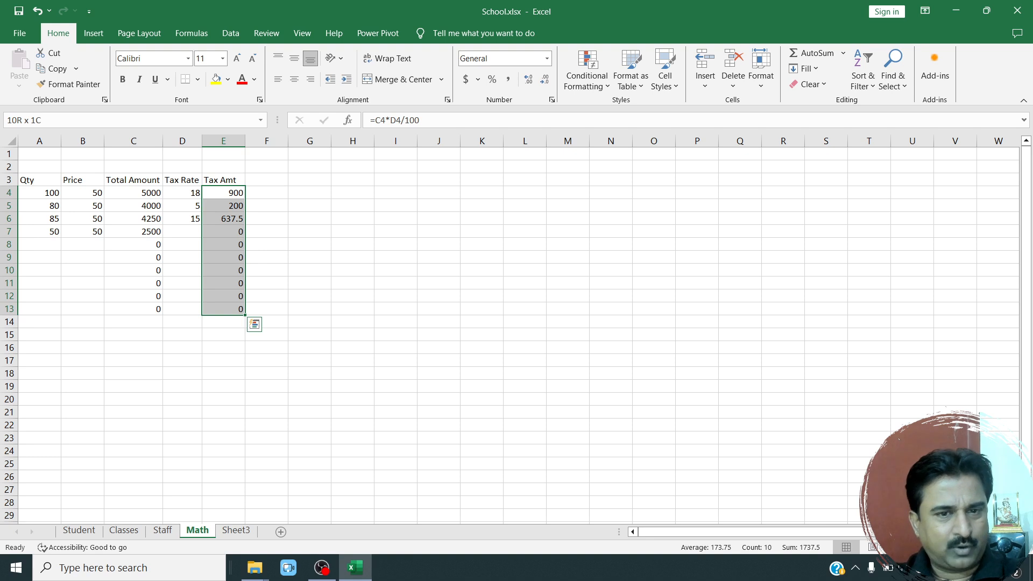
pyautogui.press('Down')
pyautogui.press('Down')
pyautogui.press('Down')
pyautogui.press('Down')
pyautogui.press('Down')
pyautogui.press('Down')
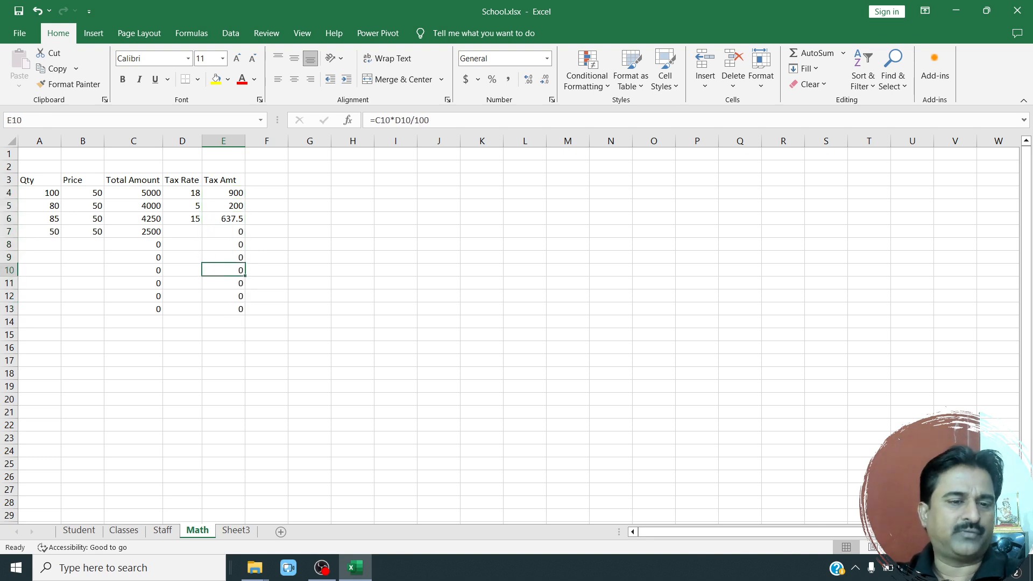
pyautogui.press('Up')
# Apply All Borders to the table range A3:E13, including the heading row.
pyautogui.moveTo(32, 180); pyautogui.dragTo(237, 232)
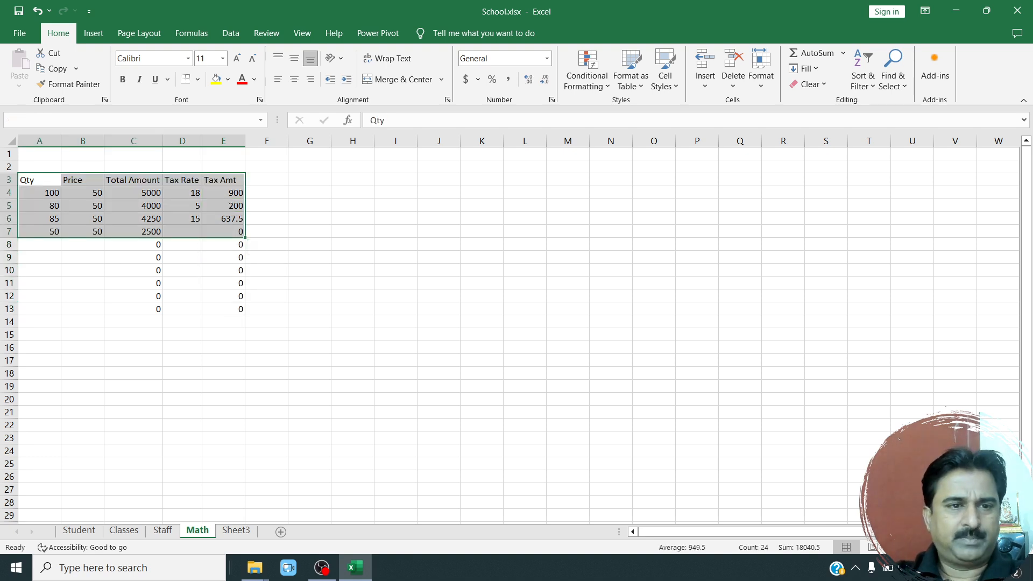
pyautogui.click(198, 79)
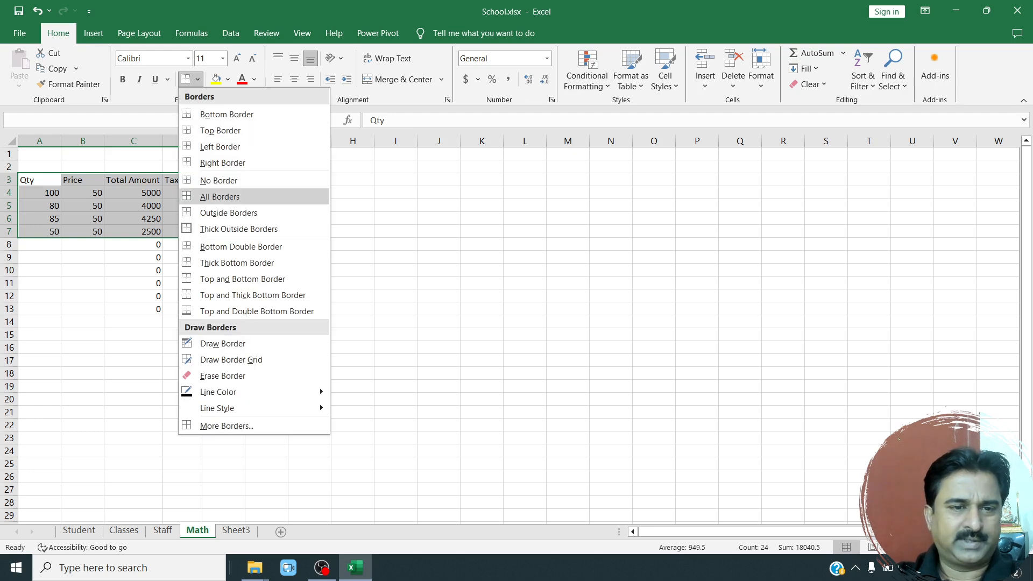
pyautogui.click(219, 193)
# Add the heading Invoice Amount in cell F3, beside Tax Amt.
pyautogui.click(183, 258)
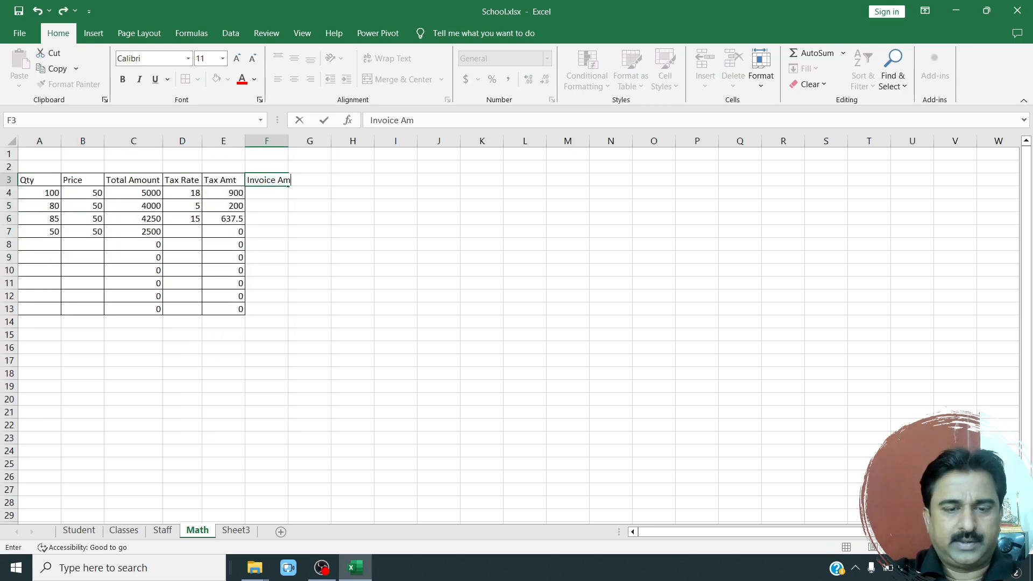
pyautogui.write('ount')
pyautogui.press('Return')
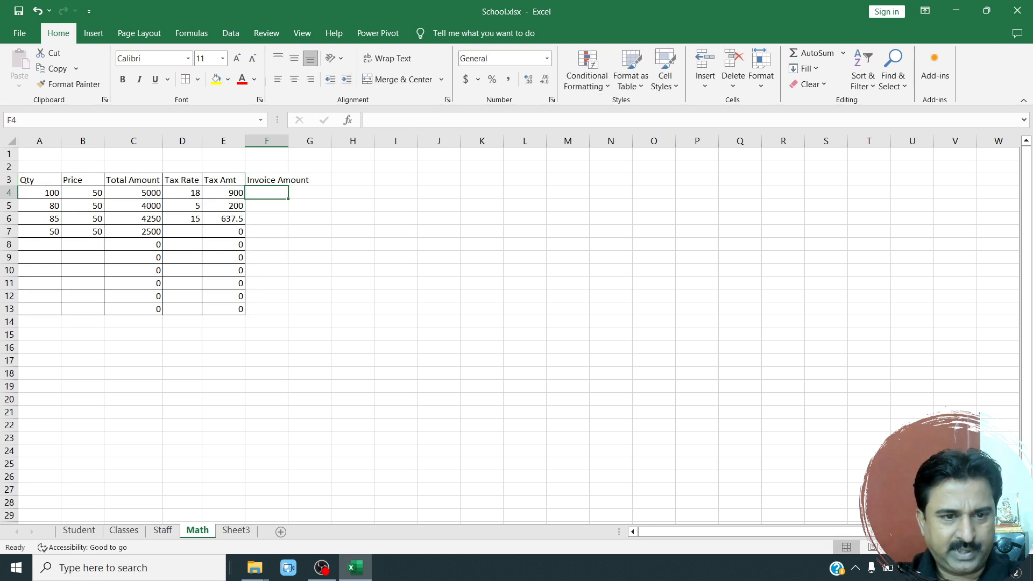
# Calculate the first row's invoice amount in F4 by adding Total Amount and Tax Amt with the formula =C4+E4.
pyautogui.click(133, 180)
pyautogui.click(224, 193)
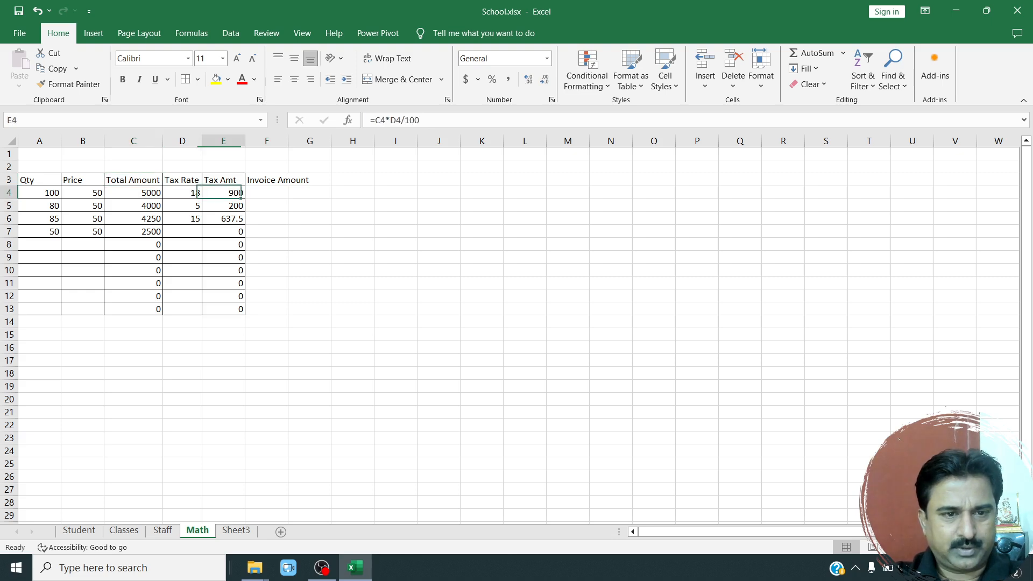
pyautogui.keyDown('ctrl'); pyautogui.click(134, 192); pyautogui.keyUp('ctrl')
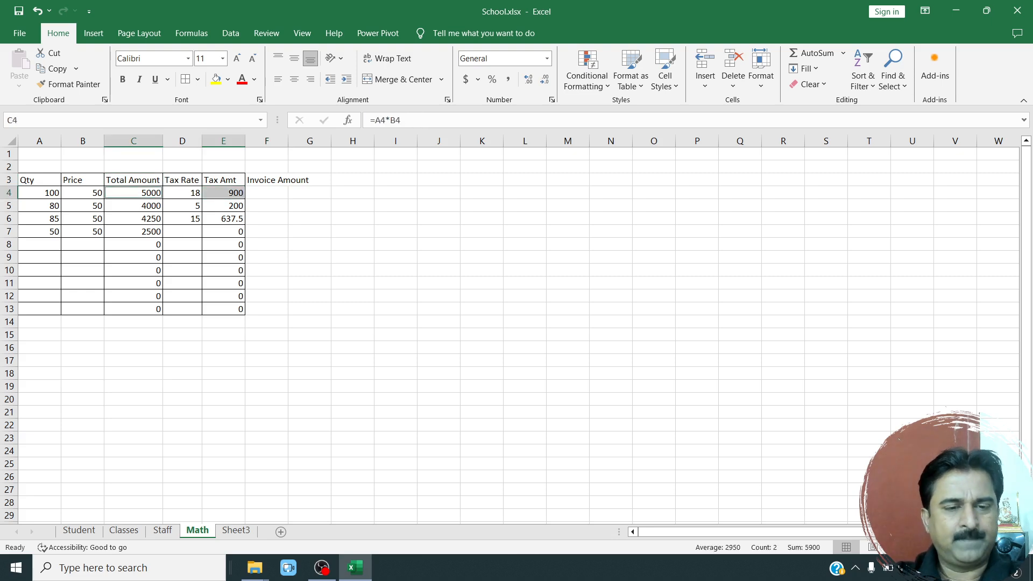
pyautogui.click(267, 192)
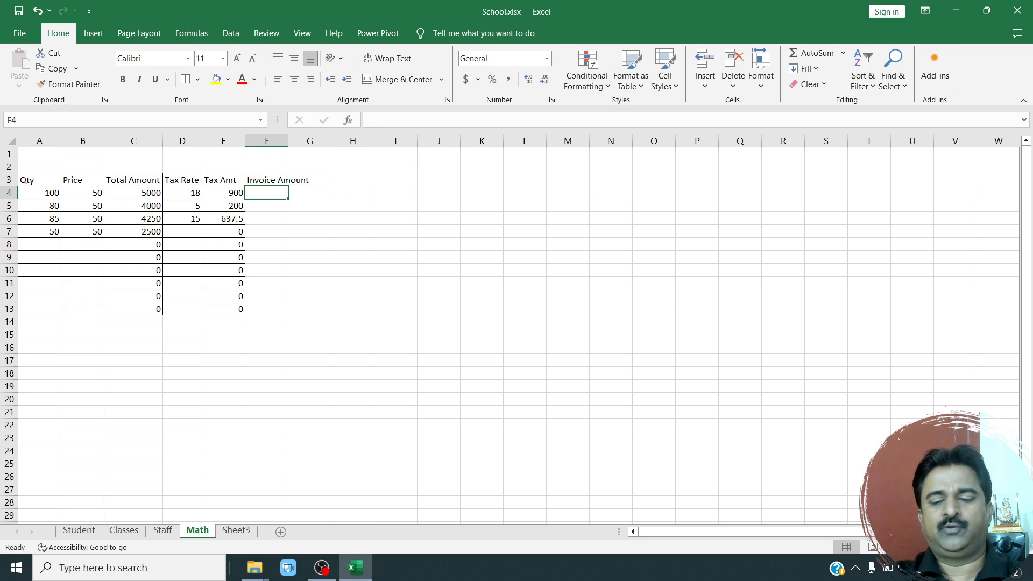
pyautogui.write('=')
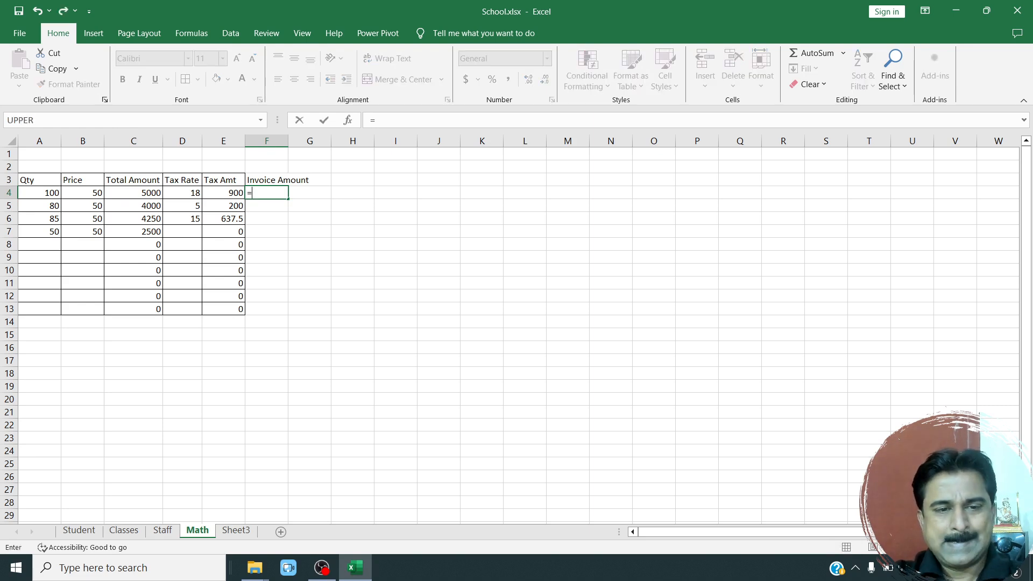
pyautogui.press('Left')
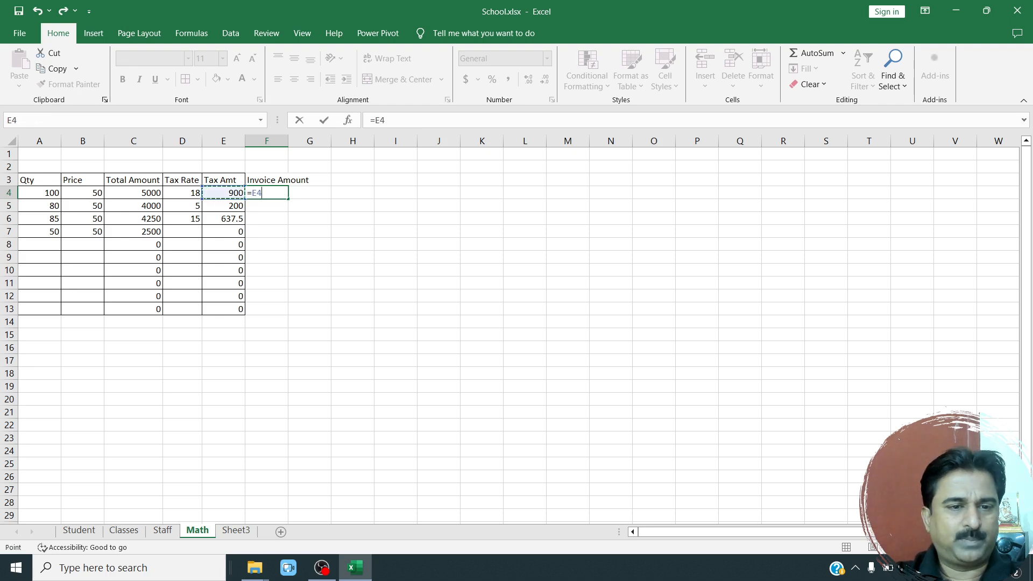
pyautogui.press('Left')
pyautogui.press('Left')
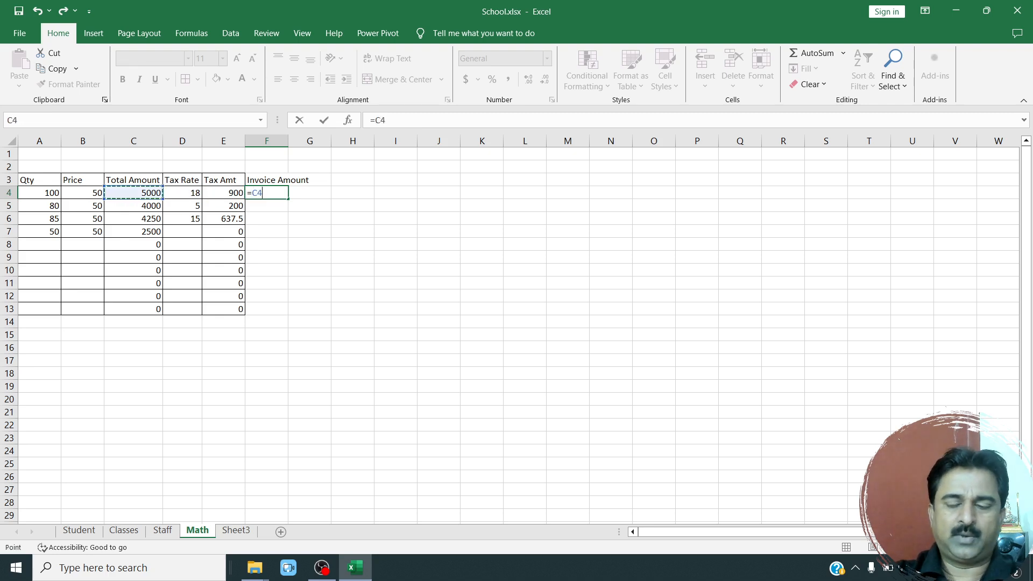
pyautogui.write('+')
pyautogui.press('Left')
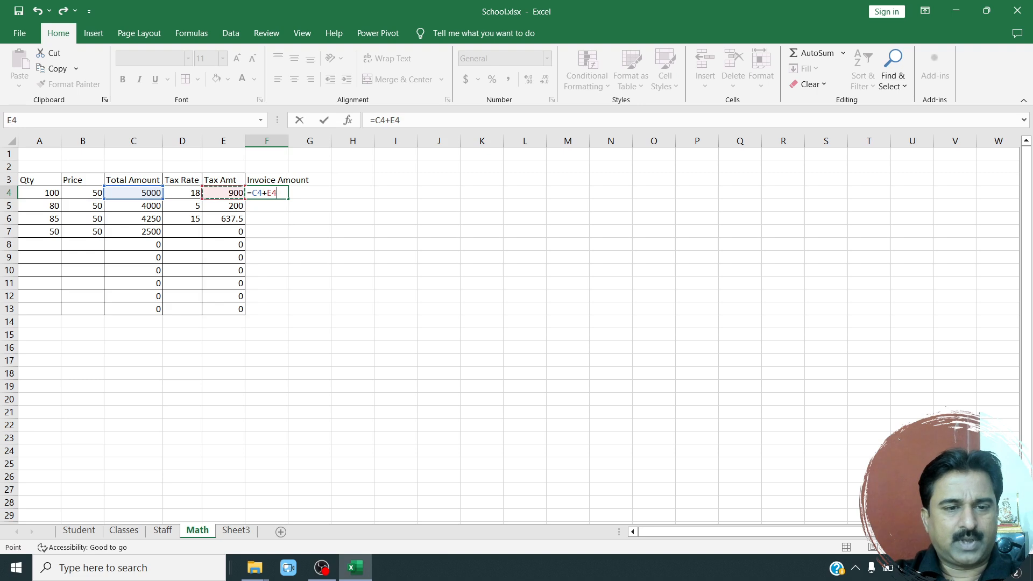
pyautogui.press('Return')
pyautogui.press('Up')
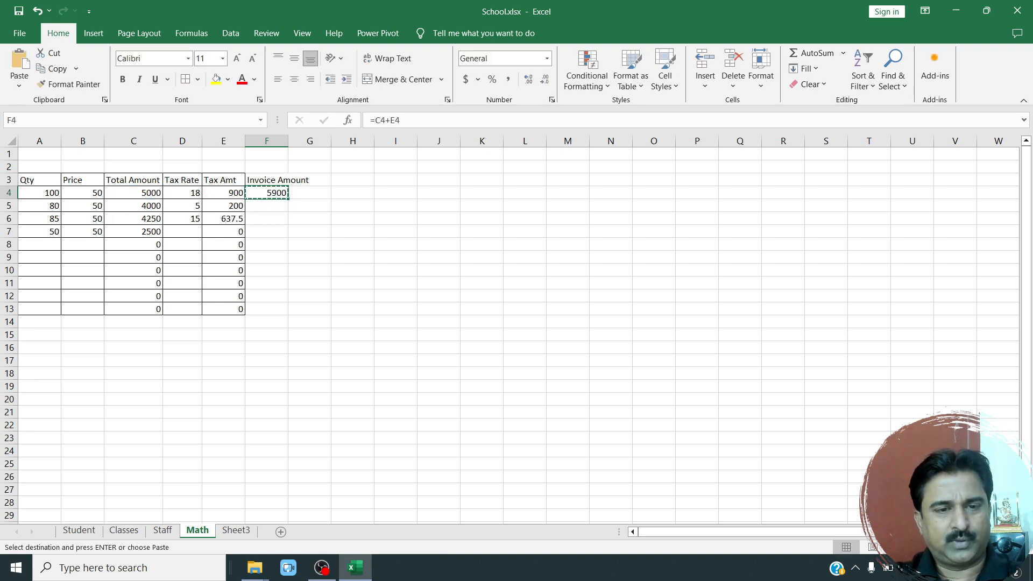
# Paste the copied invoice amount formula from F4 into the Invoice Amount column down through F13.
pyautogui.press('Down')
pyautogui.press('Up')
pyautogui.hotkey('shift', 'Down')
pyautogui.hotkey('shift', 'Down')
pyautogui.hotkey('shift', 'Down')
pyautogui.hotkey('shift', 'Down')
pyautogui.hotkey('shift', 'Down')
pyautogui.hotkey('shift', 'Down')
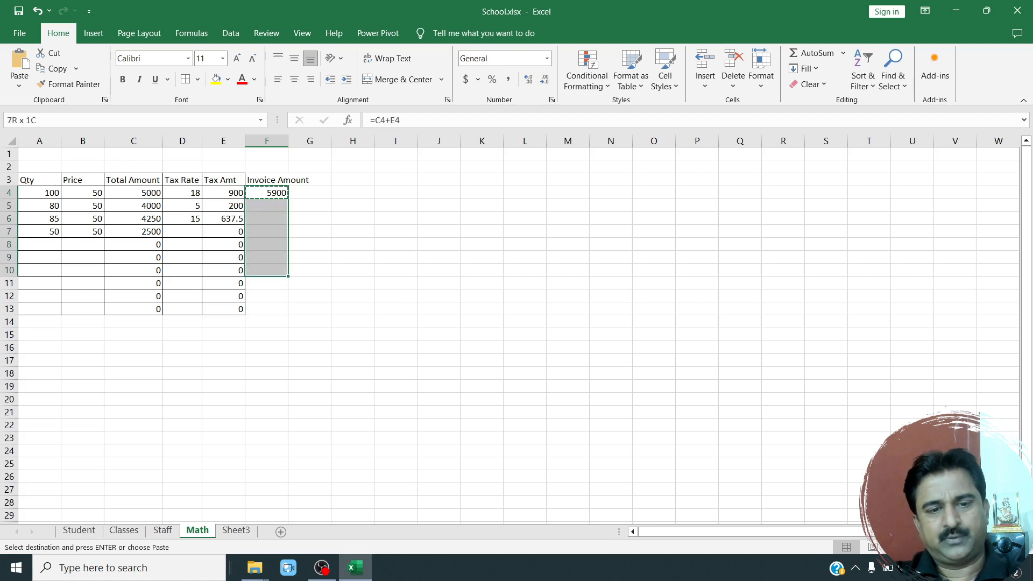
pyautogui.hotkey('shift', 'Down')
pyautogui.hotkey('shift', 'Down')
pyautogui.hotkey('shift', 'Down')
pyautogui.hotkey('ctrl', 'v')
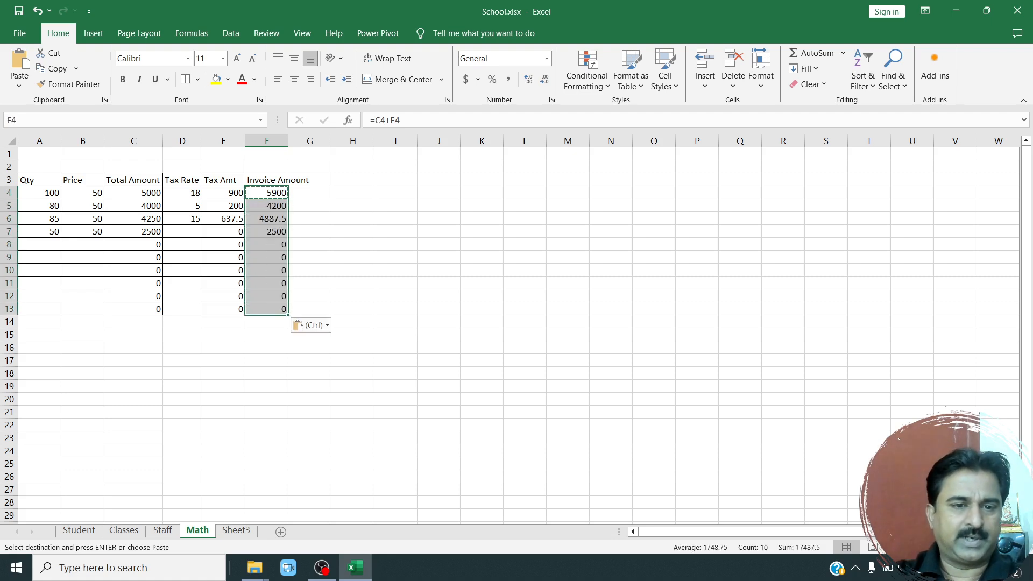
# Examine the pasted formulas in the Invoice Amount column and the row 4 cells that feed them.
pyautogui.press('Up')
pyautogui.press('Up')
pyautogui.press('Down')
pyautogui.press('Down')
pyautogui.press('Down')
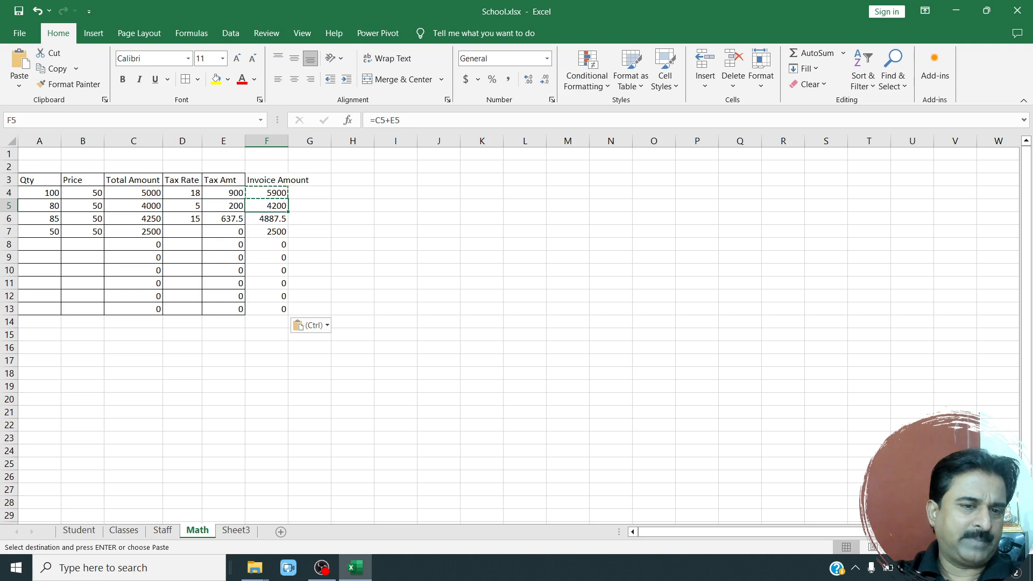
pyautogui.press('Up')
pyautogui.press('Left')
pyautogui.press('Left')
pyautogui.press('Left')
pyautogui.press('Right')
pyautogui.press('Right')
pyautogui.press('Right')
pyautogui.press('Right')
pyautogui.press('Left')
pyautogui.press('Left')
pyautogui.press('Right')
pyautogui.press('Right')
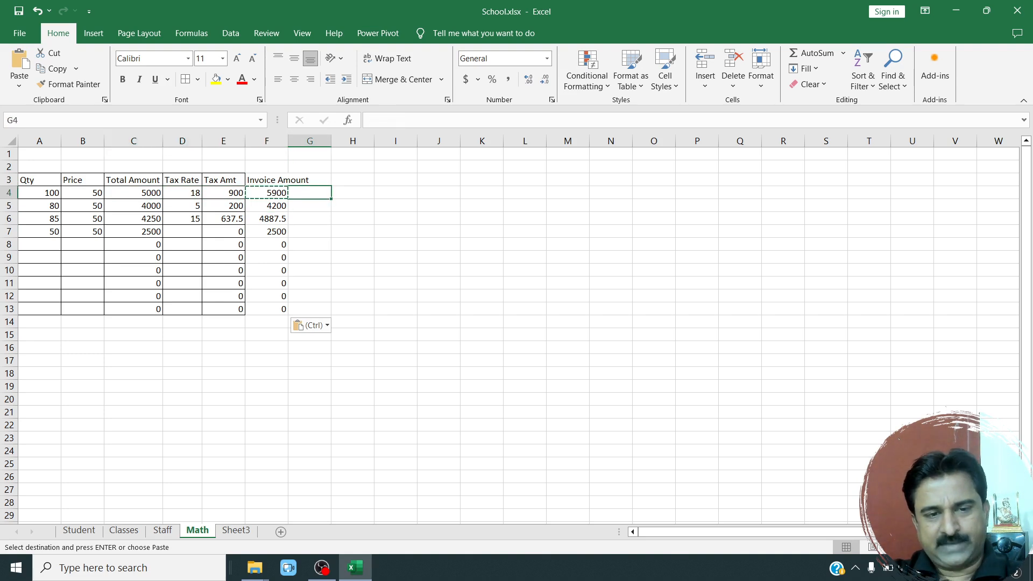
pyautogui.press('Left')
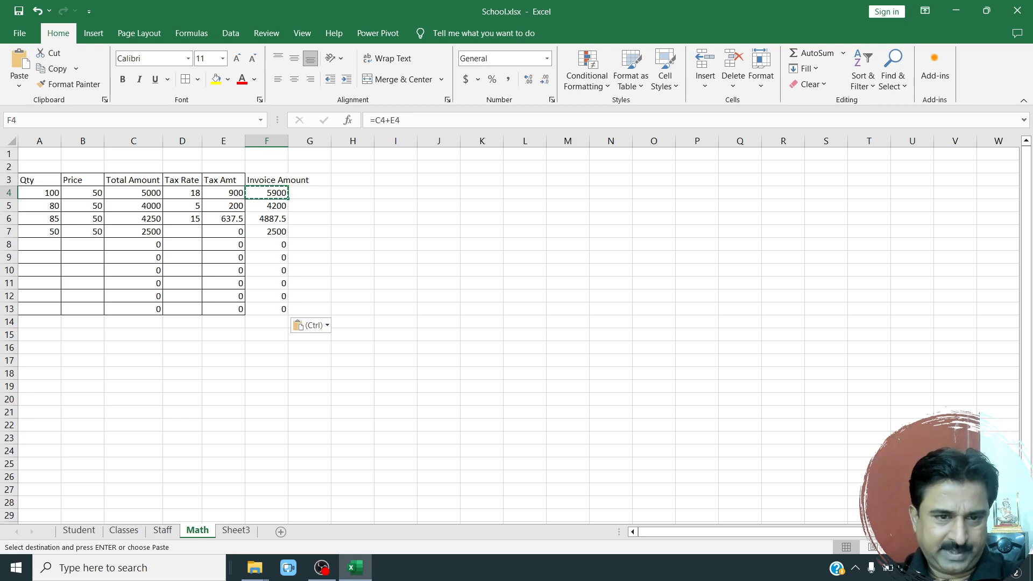
# AutoFit the width of column F to the Invoice Amount heading.
pyautogui.press('Up')
pyautogui.hotkey('alt', 'h')
pyautogui.press('o')
pyautogui.press('i')
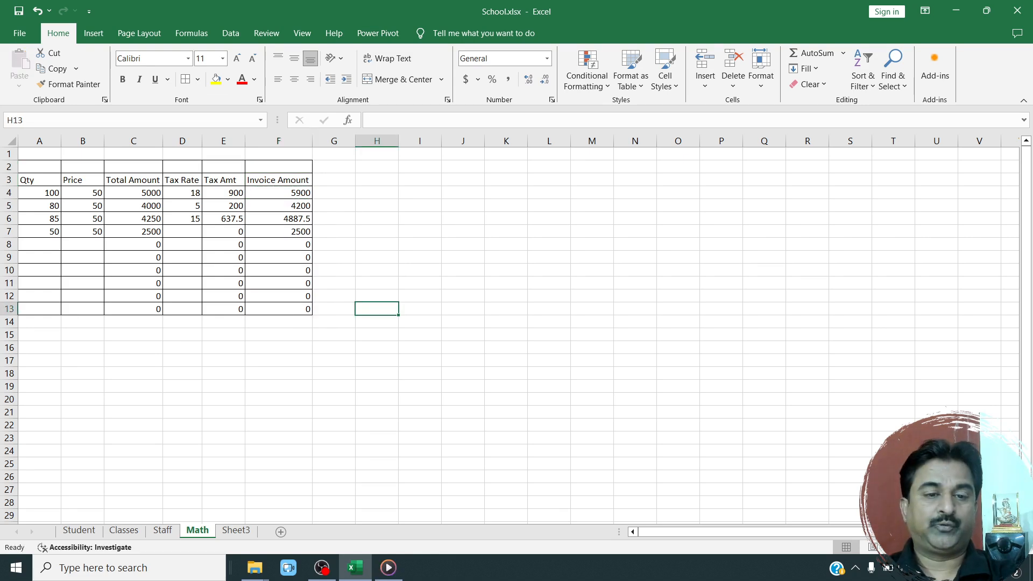
# Add the heading Discount in cell G3, beside Invoice Amount, with a capital D.
pyautogui.click(279, 373)
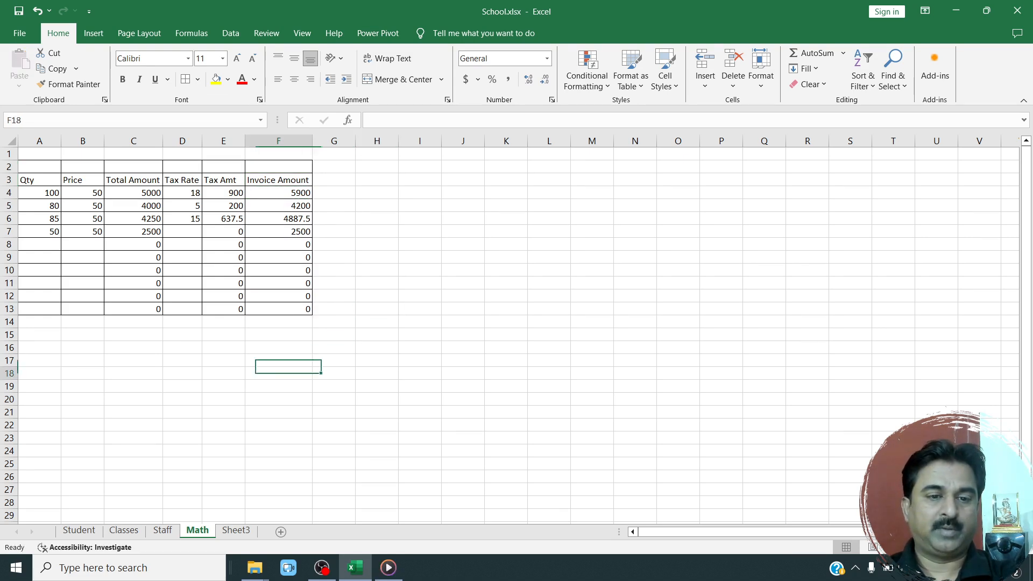
pyautogui.click(333, 180)
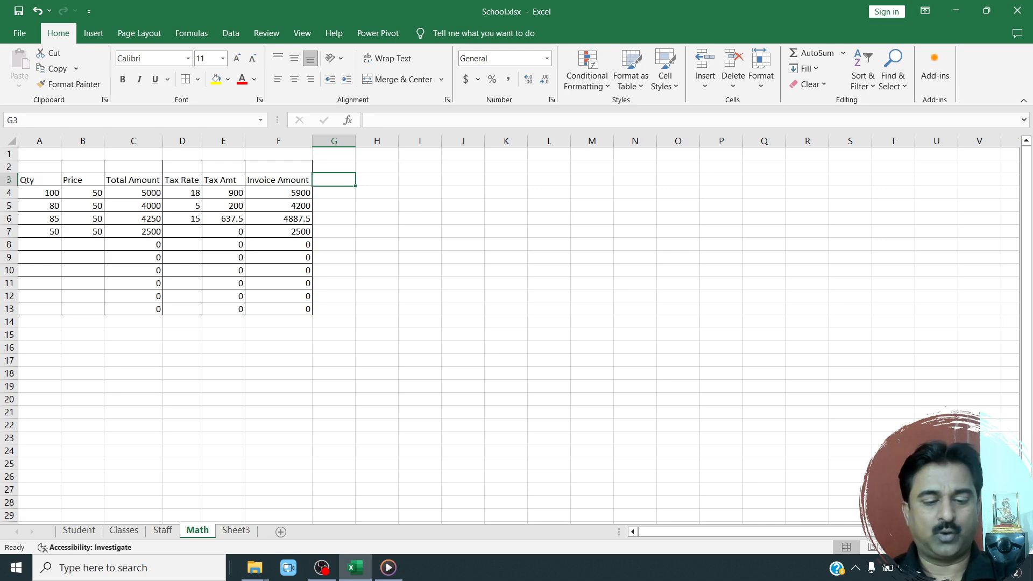
pyautogui.write('discount')
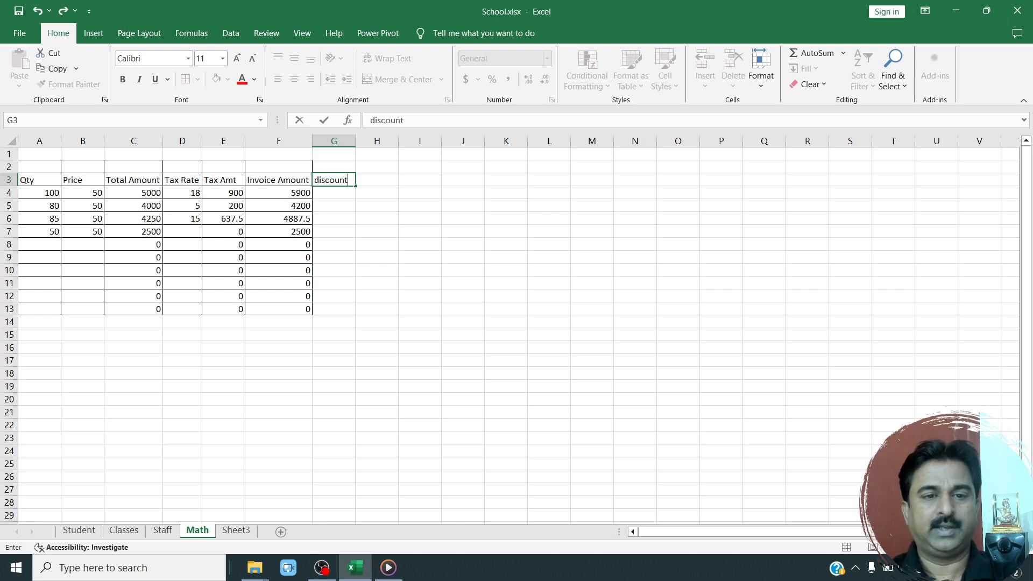
pyautogui.press('Return')
pyautogui.press('Up')
pyautogui.write('Discount')
pyautogui.press('Return')
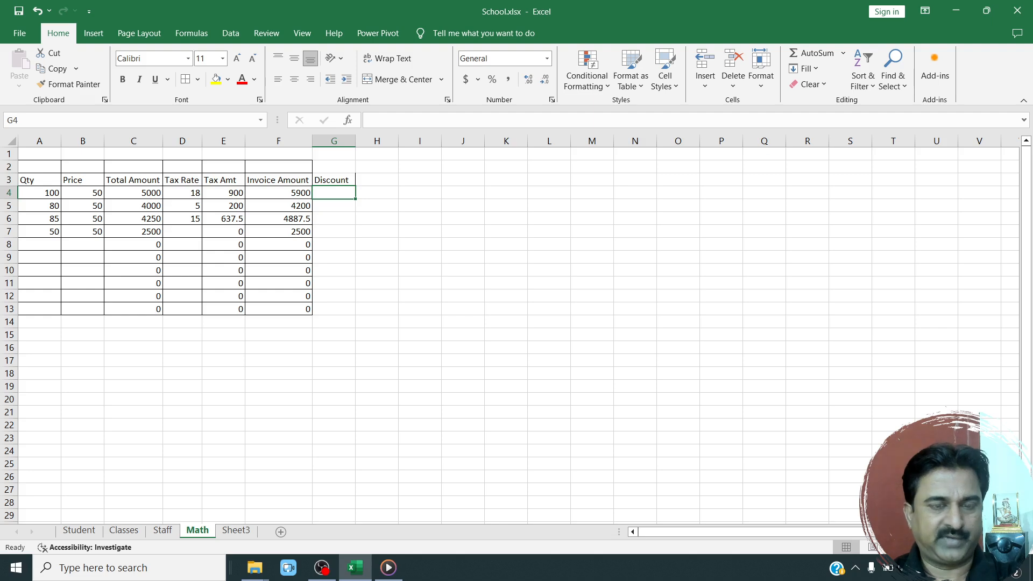
# Enter the discounts 100, 200, 300 and 250 in cells G4 through G7.
pyautogui.write('100')
pyautogui.press('Return')
pyautogui.write('200')
pyautogui.press('Return')
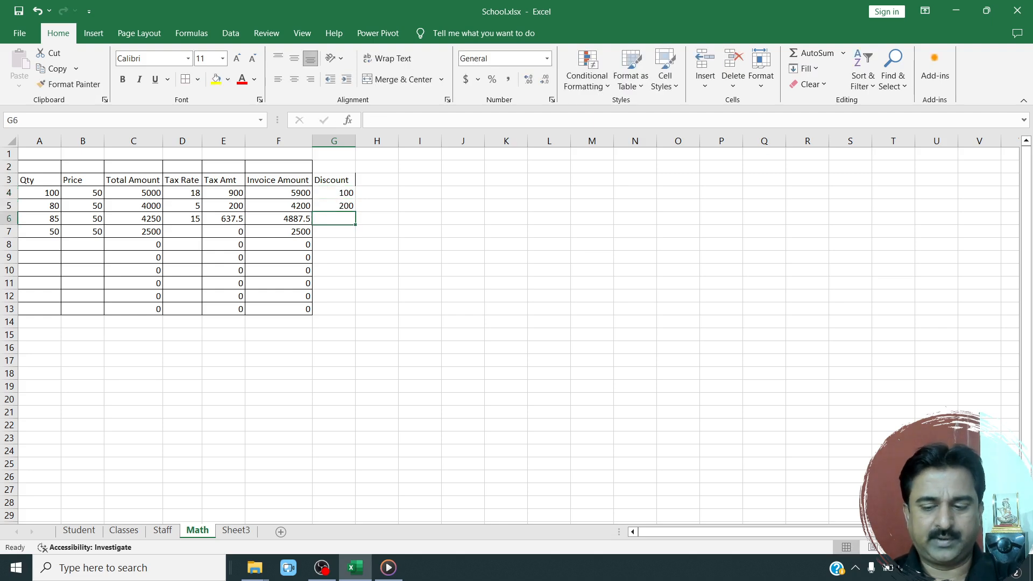
pyautogui.write('300')
pyautogui.press('Return')
pyautogui.write('250')
pyautogui.press('Return')
# Add the heading Net Amount in cell H3, beside Discount.
pyautogui.press('Up')
pyautogui.press('Up')
pyautogui.press('Up')
pyautogui.press('Up')
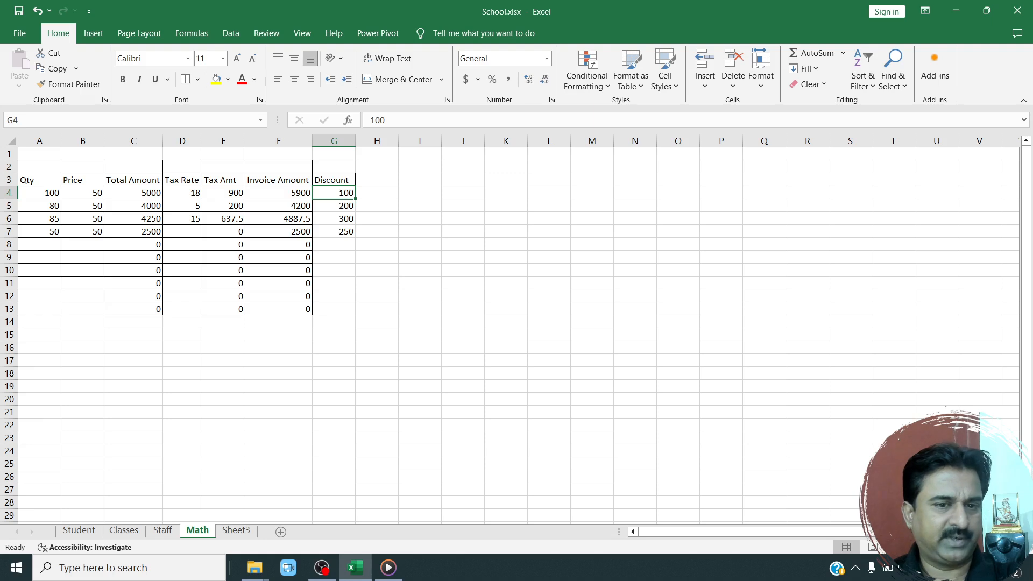
pyautogui.press('Right')
pyautogui.press('Up')
pyautogui.write('Net Amount')
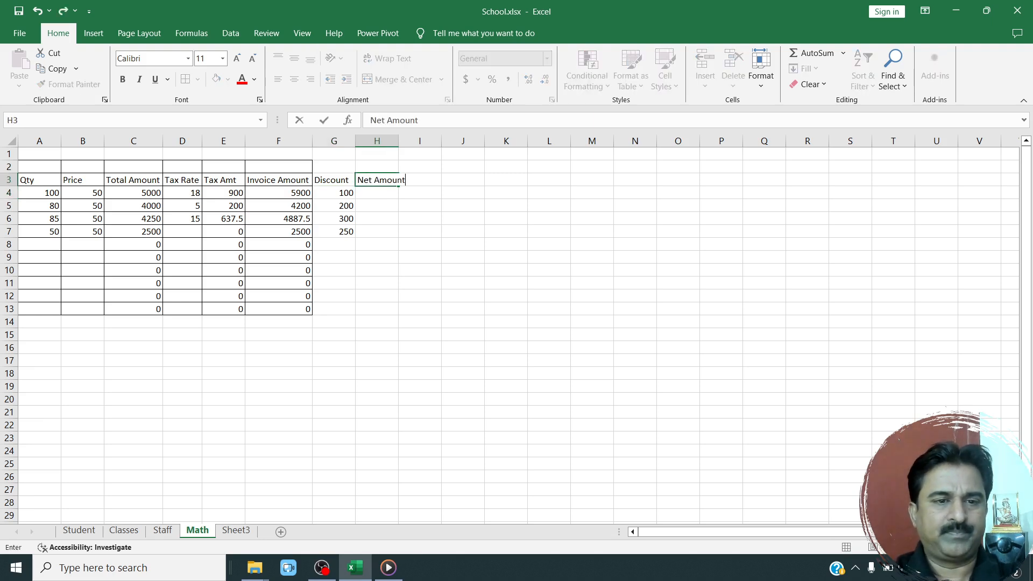
pyautogui.press('Return')
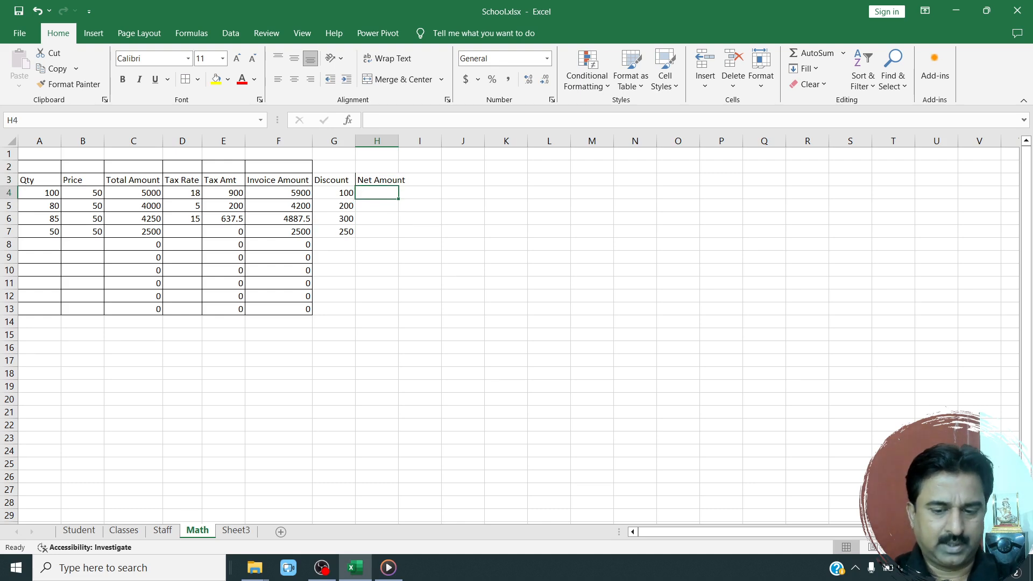
# Calculate the first row's net amount in H4 by subtracting Discount from Invoice Amount with the formula =F4-G4.
pyautogui.write('=')
pyautogui.press('Left')
pyautogui.press('Left')
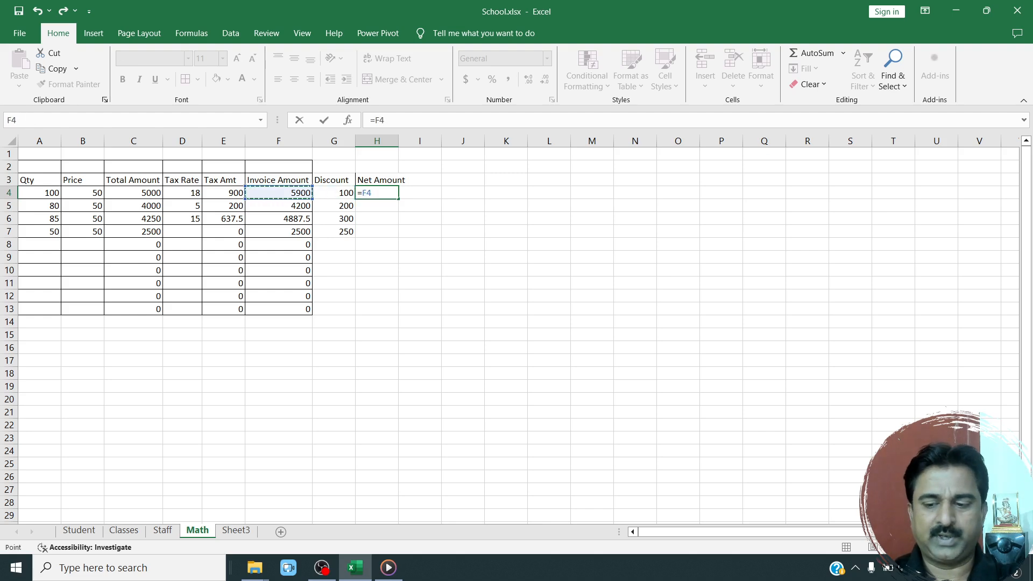
pyautogui.write('-')
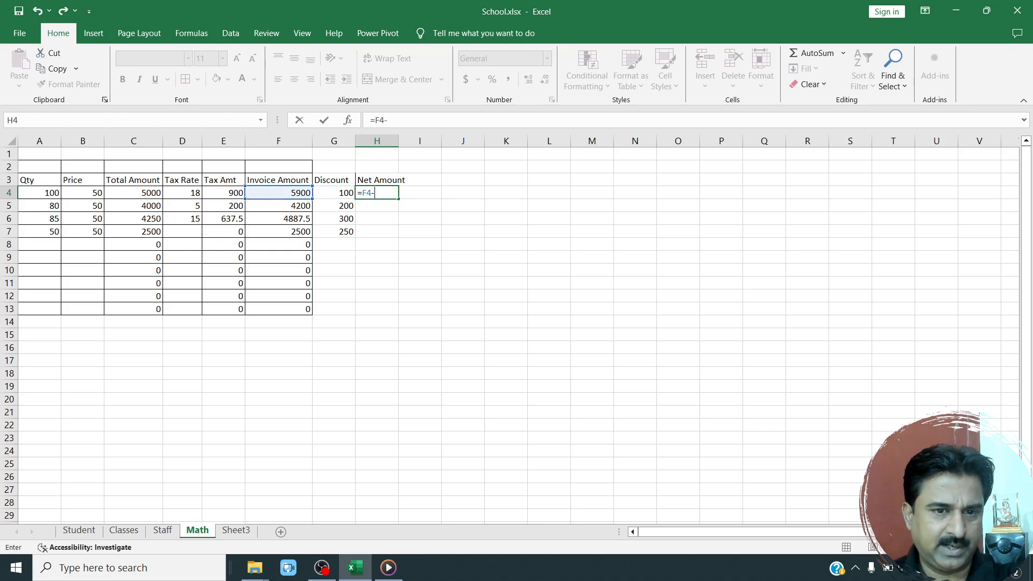
pyautogui.press('Left')
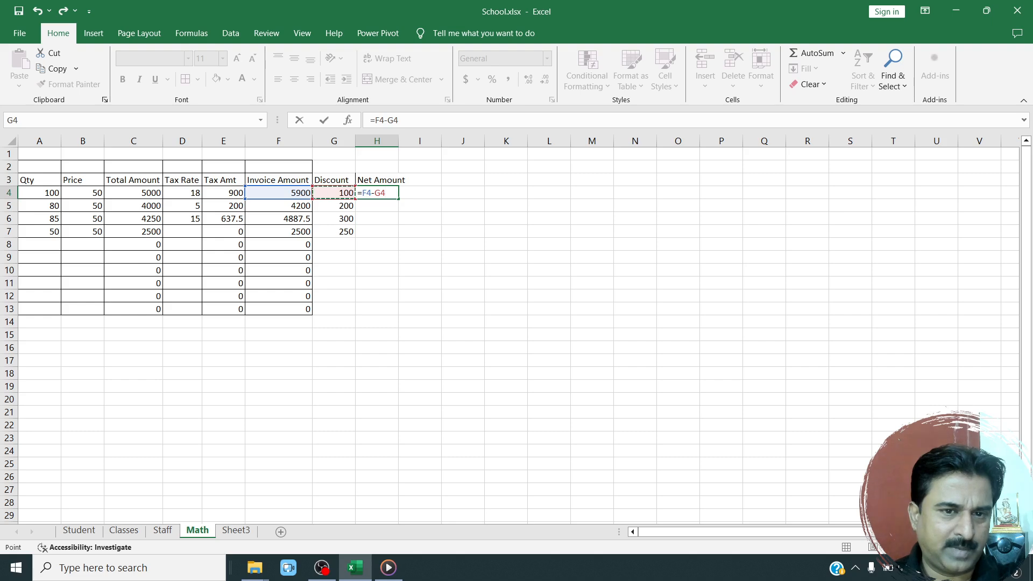
pyautogui.moveTo(375, 120); pyautogui.dragTo(399, 120)
pyautogui.click(400, 120)
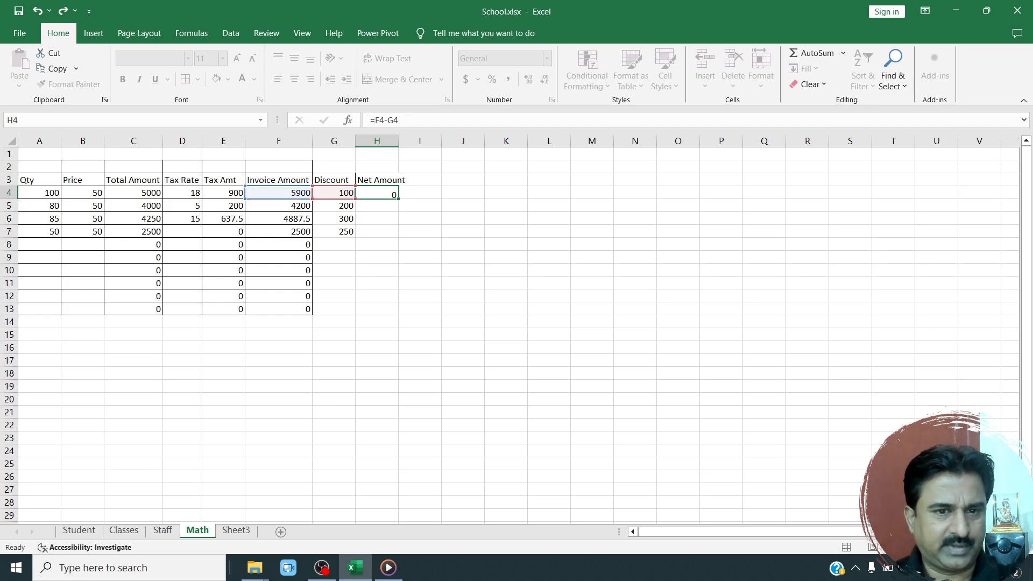
pyautogui.press('Return')
# Copy the net amount formula from H4 into cells H5 through H13.
pyautogui.press('Up')
pyautogui.hotkey('ctrl', 'c')
pyautogui.press('Down')
pyautogui.hotkey('shift', 'Down')
pyautogui.hotkey('shift', 'Down')
pyautogui.hotkey('shift', 'Down')
pyautogui.hotkey('shift', 'Down')
pyautogui.hotkey('shift', 'Down')
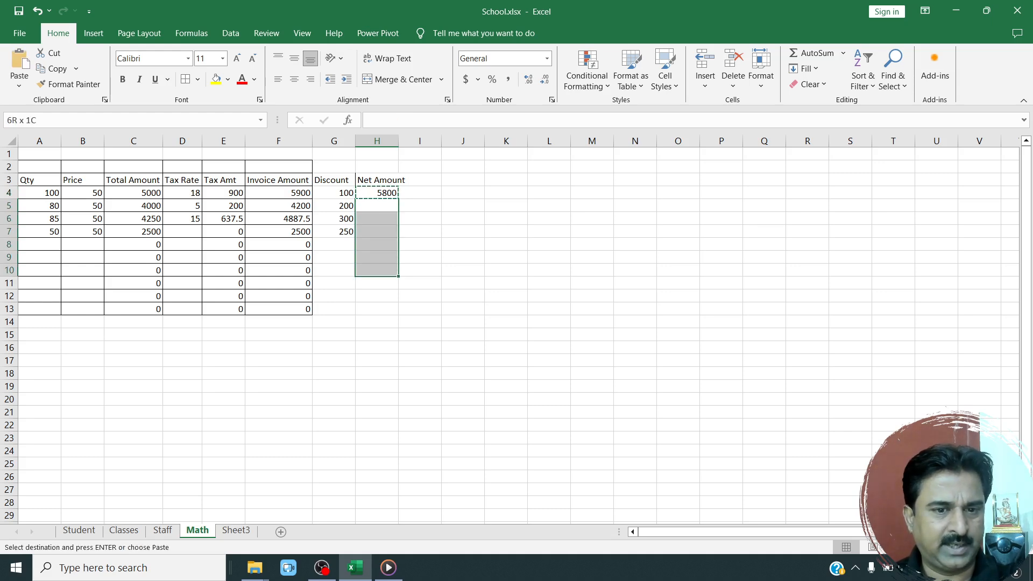
pyautogui.hotkey('shift', 'Down')
pyautogui.hotkey('shift', 'Down')
pyautogui.hotkey('shift', 'Down')
pyautogui.hotkey('ctrl', 'v')
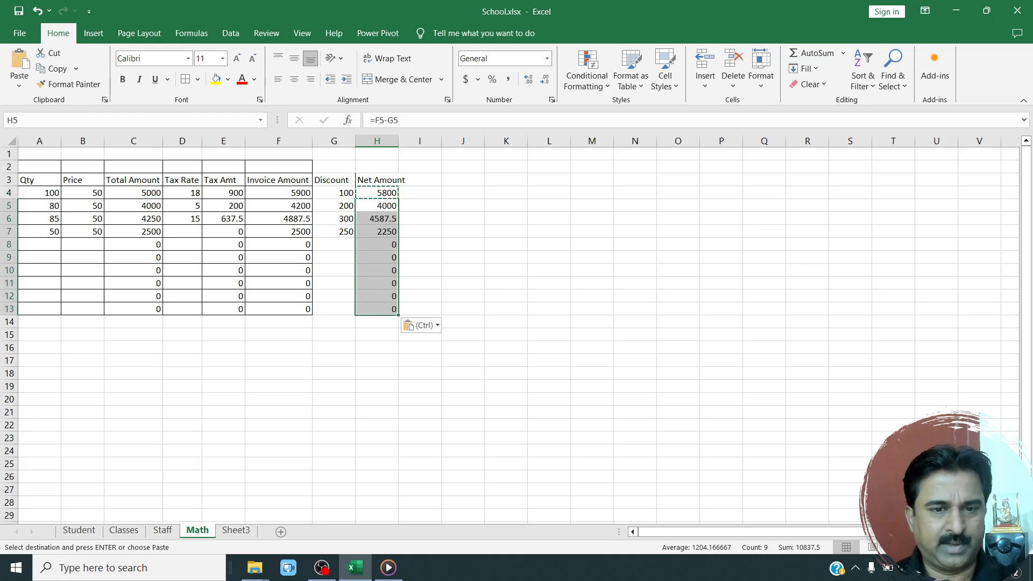
# Examine the Net Amount formulas and compare them with the Invoice Amount and Tax Amt formulas in row 4.
pyautogui.press('Up')
pyautogui.press('Up')
pyautogui.press('Down')
pyautogui.press('Down')
pyautogui.press('Down')
pyautogui.press('Up')
pyautogui.press('Up')
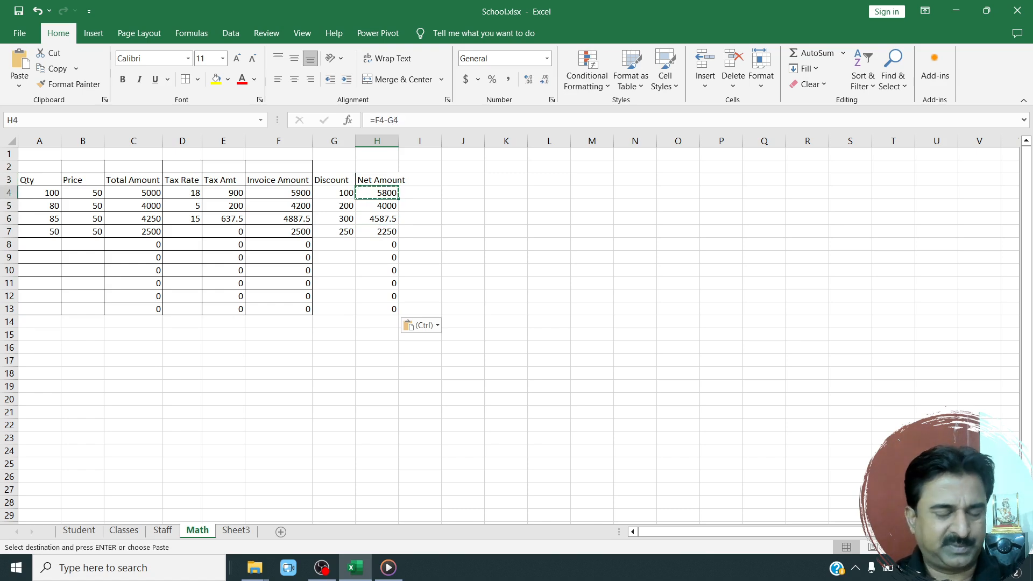
pyautogui.press('Left')
pyautogui.press('Left')
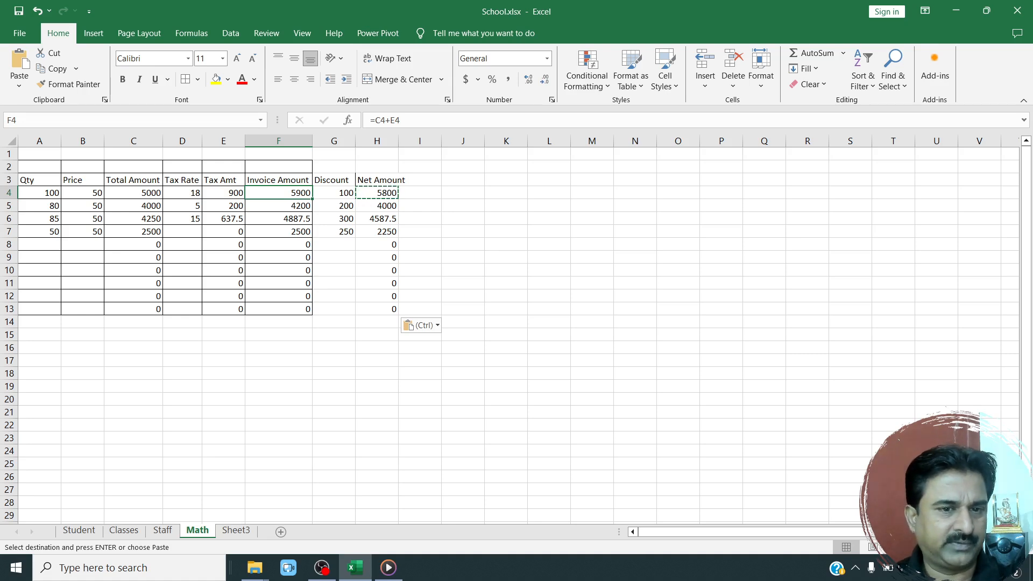
pyautogui.press('Left')
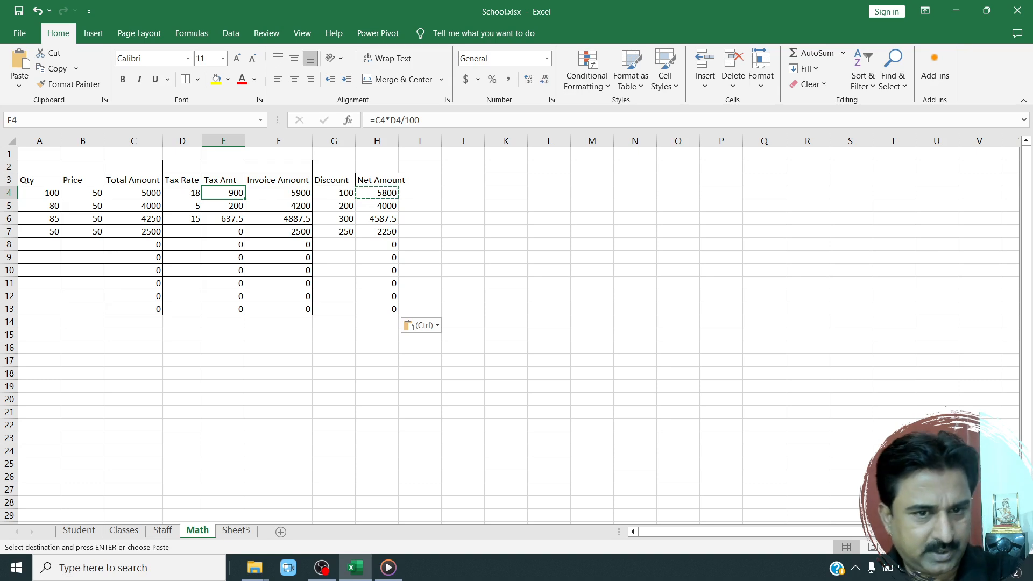
pyautogui.press('Left')
pyautogui.press('Right')
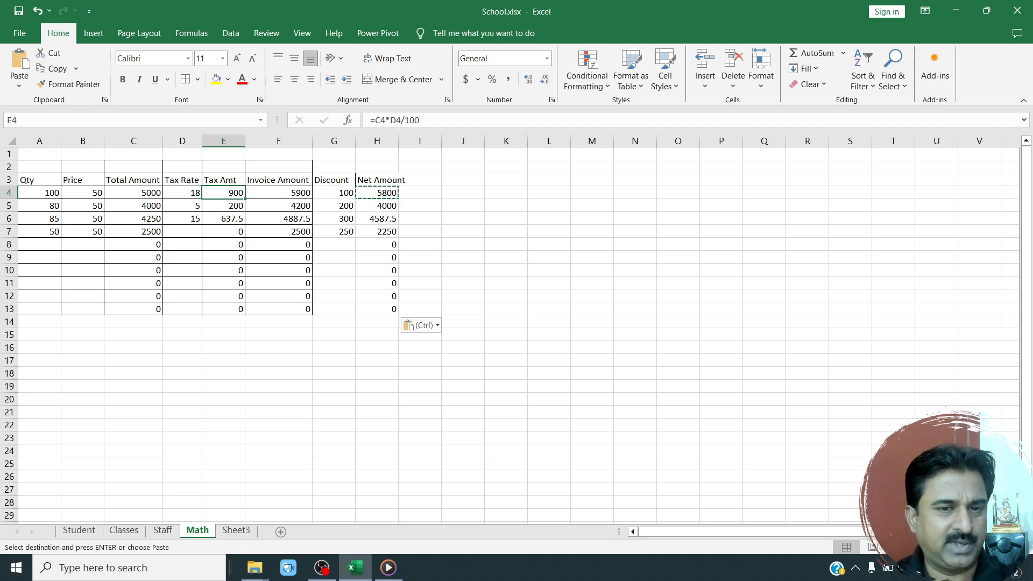
pyautogui.press('Right')
pyautogui.press('Right')
pyautogui.press('Right')
pyautogui.press('Right')
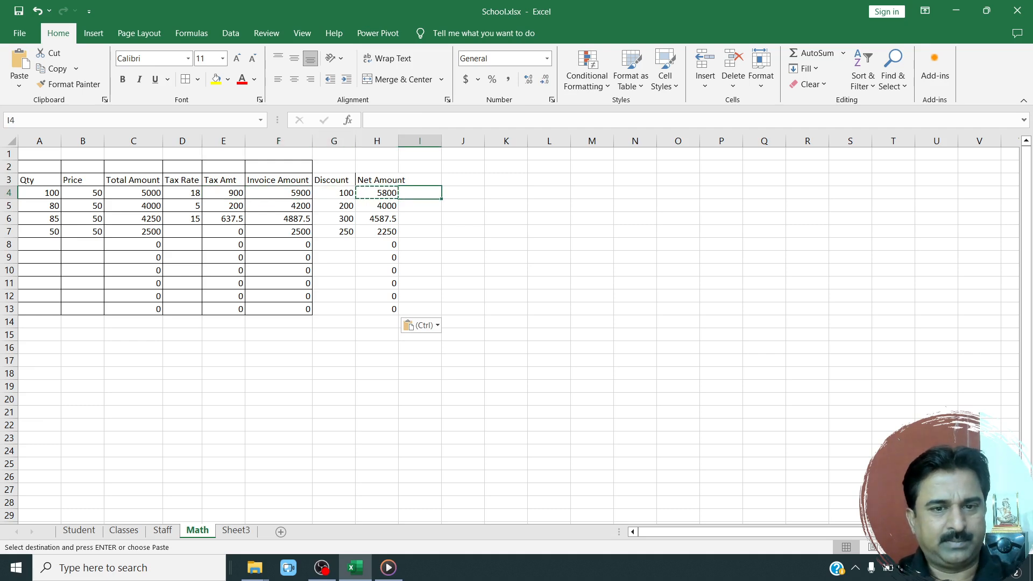
# AutoFit the width of column H to the Net Amount heading and clear the copy marquee.
pyautogui.doubleClick(398, 141)
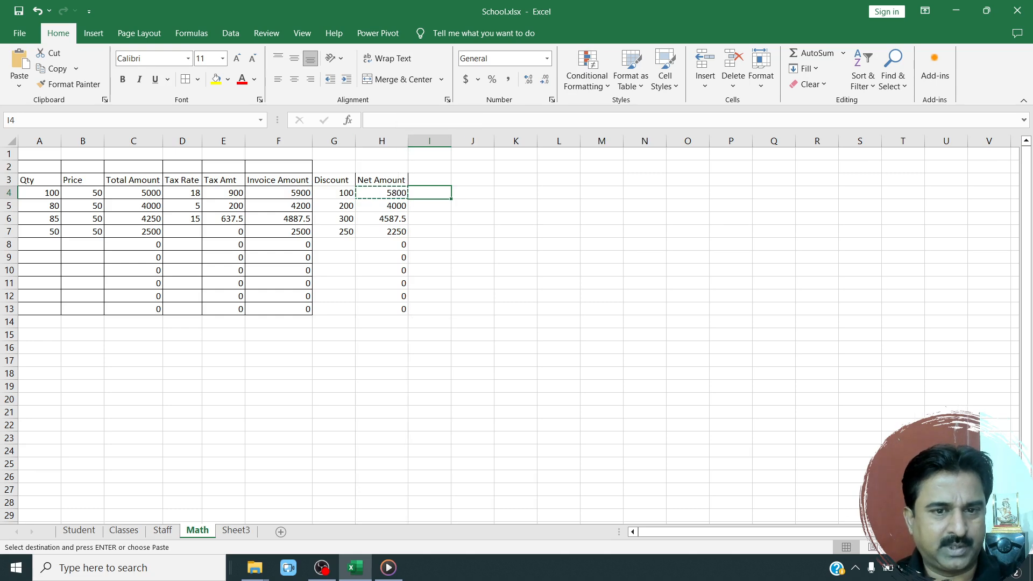
pyautogui.click(429, 218)
pyautogui.press('Escape')
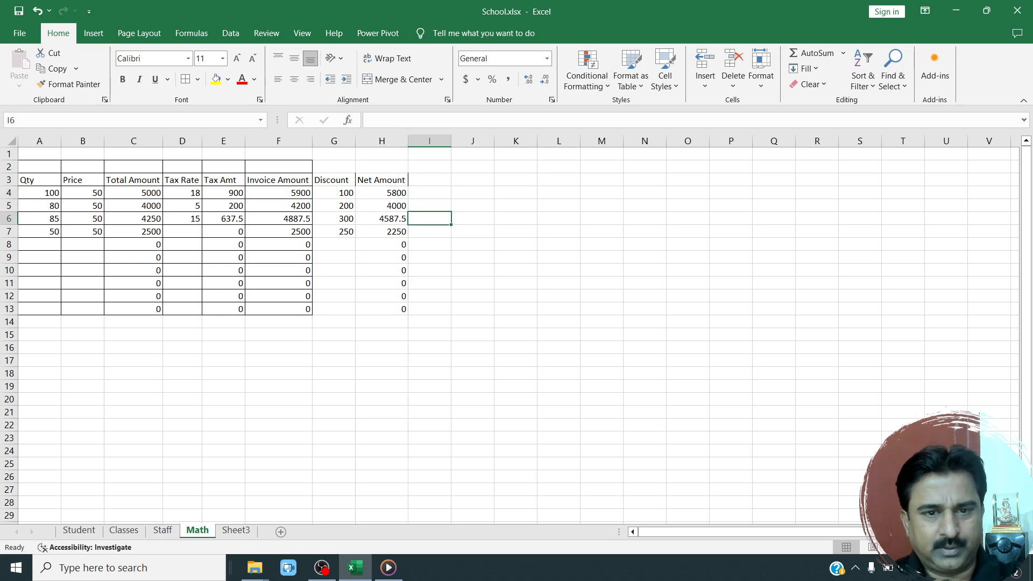
# Add the heading 1 Fourth in cell I3, beside Net Amount.
pyautogui.press('Up')
pyautogui.press('Up')
pyautogui.press('Up')
pyautogui.write('1')
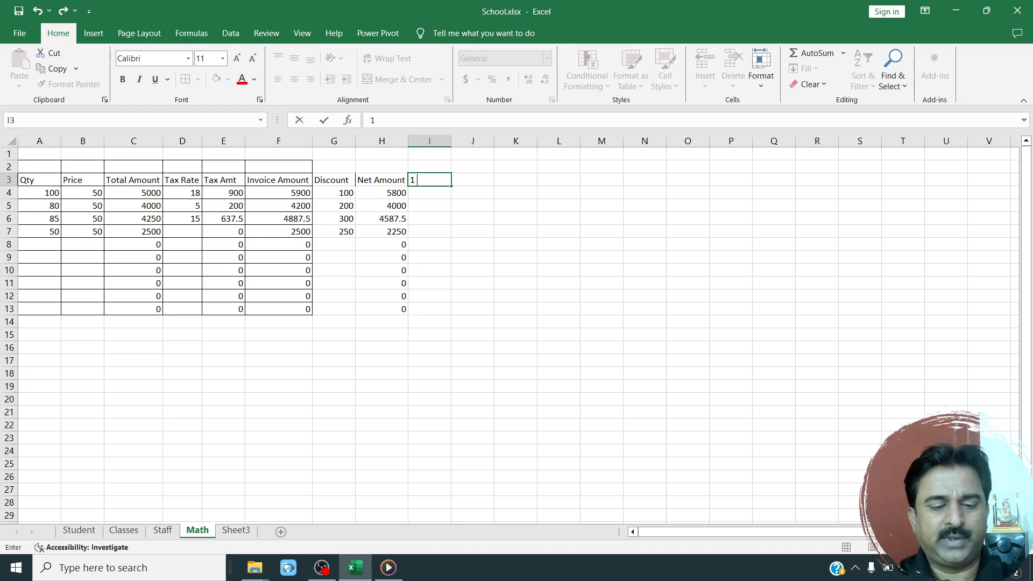
pyautogui.write(' Fourth')
pyautogui.press('Return')
# Calculate one fourth of the first row's net amount in I4 with the formula =H4/4.
pyautogui.write('=')
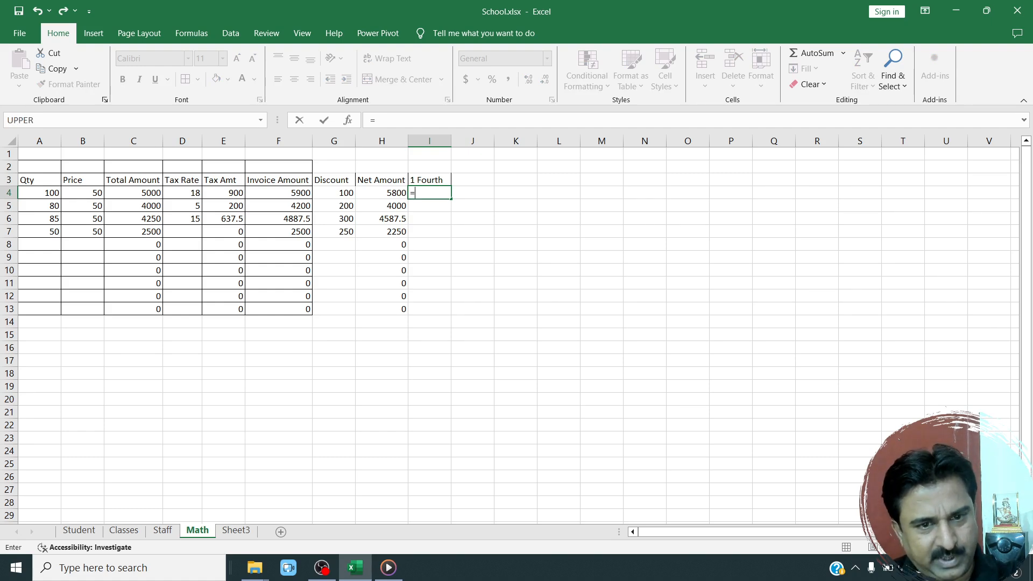
pyautogui.press('Left')
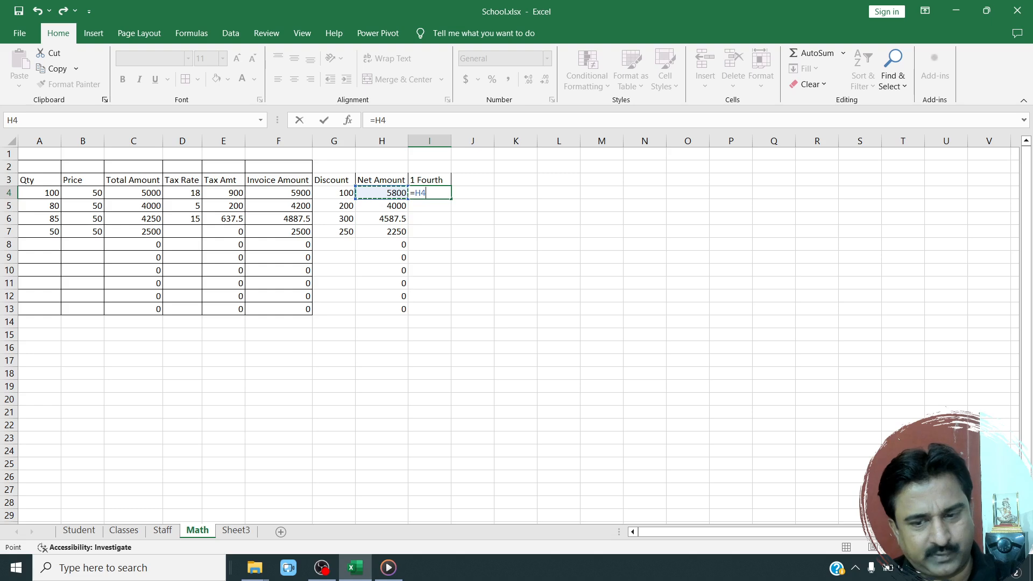
pyautogui.write('/4')
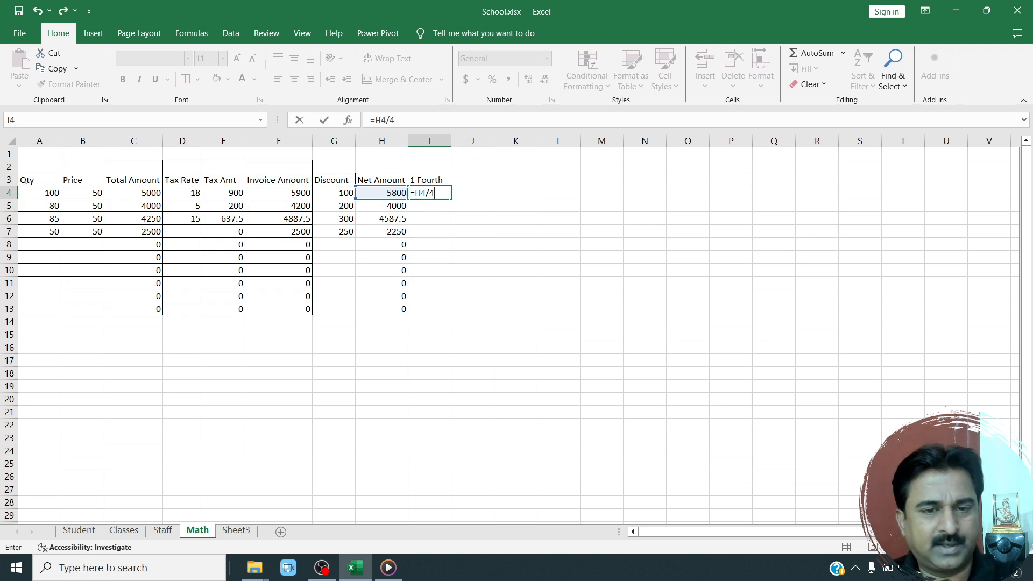
pyautogui.press('Return')
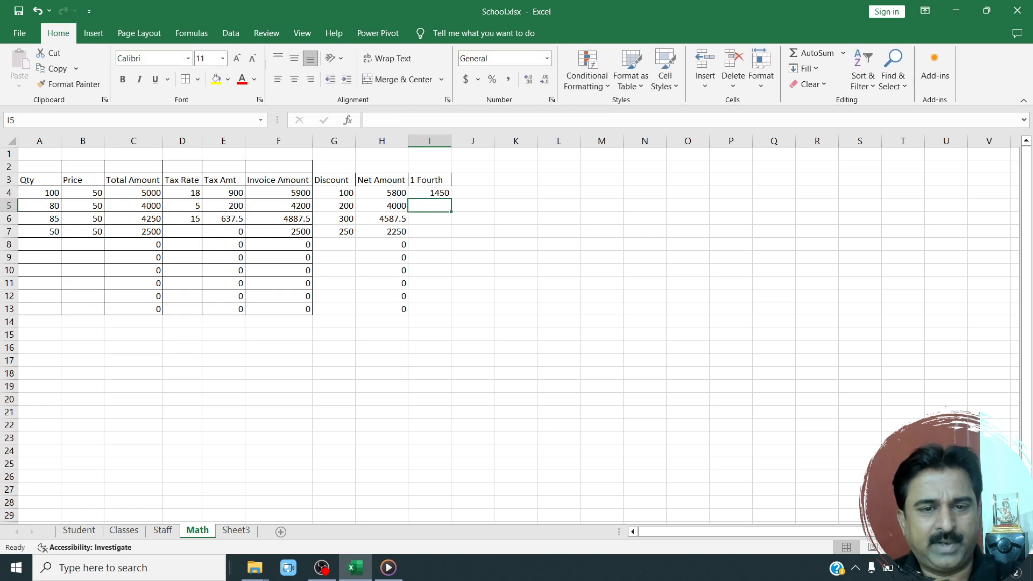
# Copy the one-fourth formula from I4 down to I5:I13.
pyautogui.press('Up')
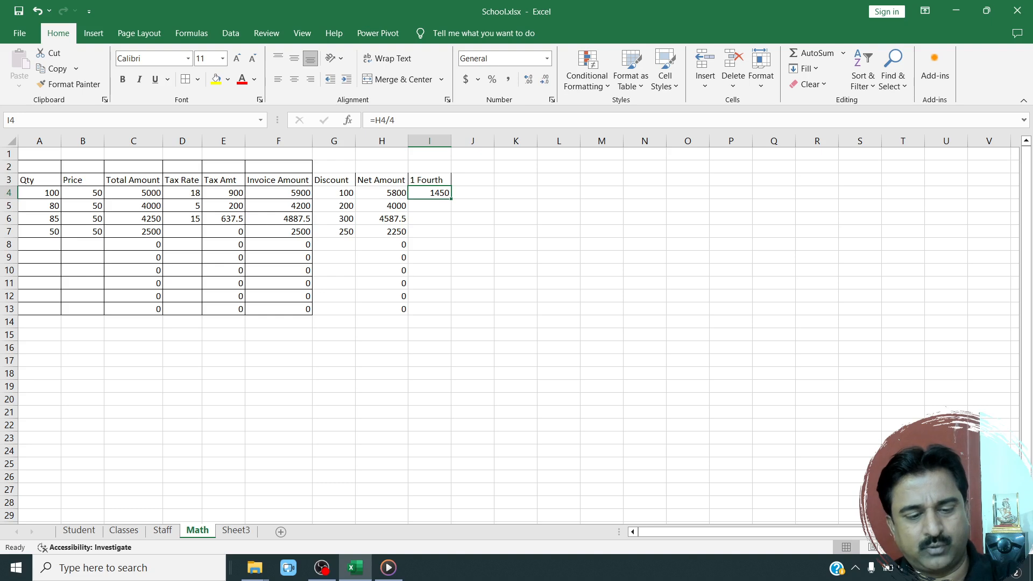
pyautogui.hotkey('ctrl', 'c')
pyautogui.press('Down')
pyautogui.hotkey('shift', 'Down')
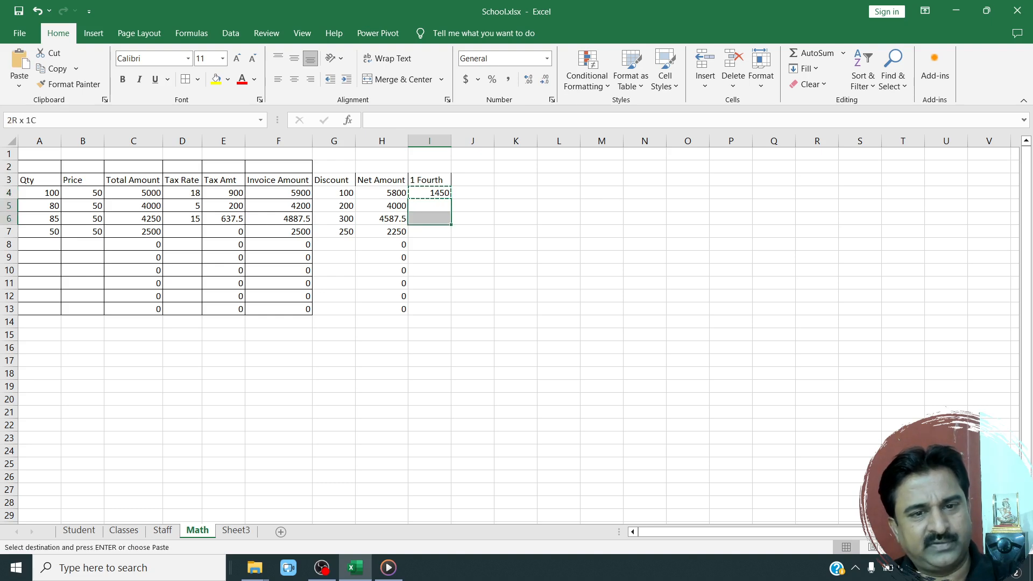
pyautogui.hotkey('shift', 'Down')
pyautogui.hotkey('shift', 'Down')
pyautogui.hotkey('shift', 'Down')
pyautogui.hotkey('shift', 'Down')
pyautogui.hotkey('shift', 'Down')
pyautogui.hotkey('shift', 'Down')
pyautogui.hotkey('shift', 'Down')
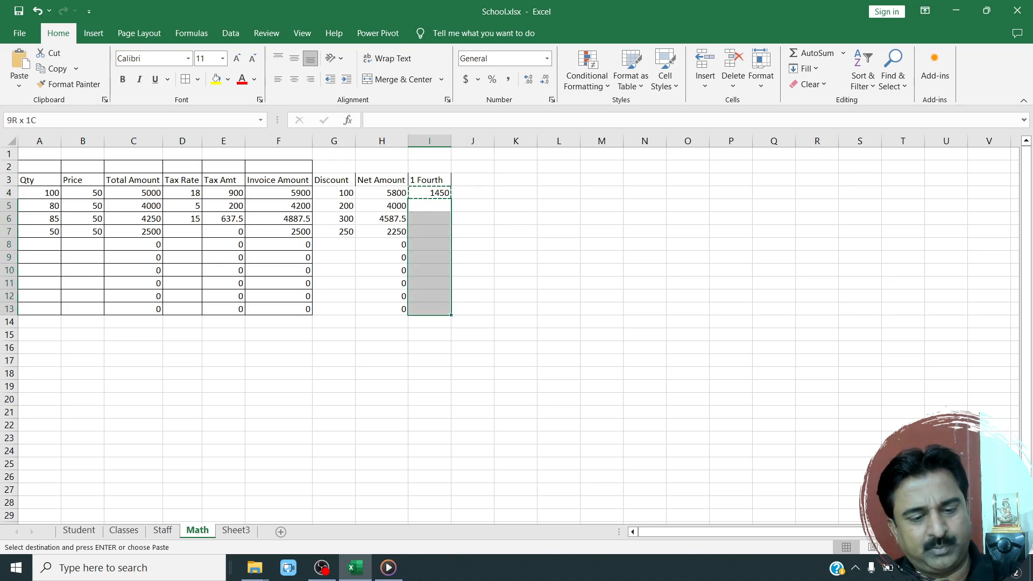
pyautogui.hotkey('ctrl', 'v')
# Fill the heading cells A3:I3, from Qty to 1 Fourth, with yellow.
pyautogui.press('Up')
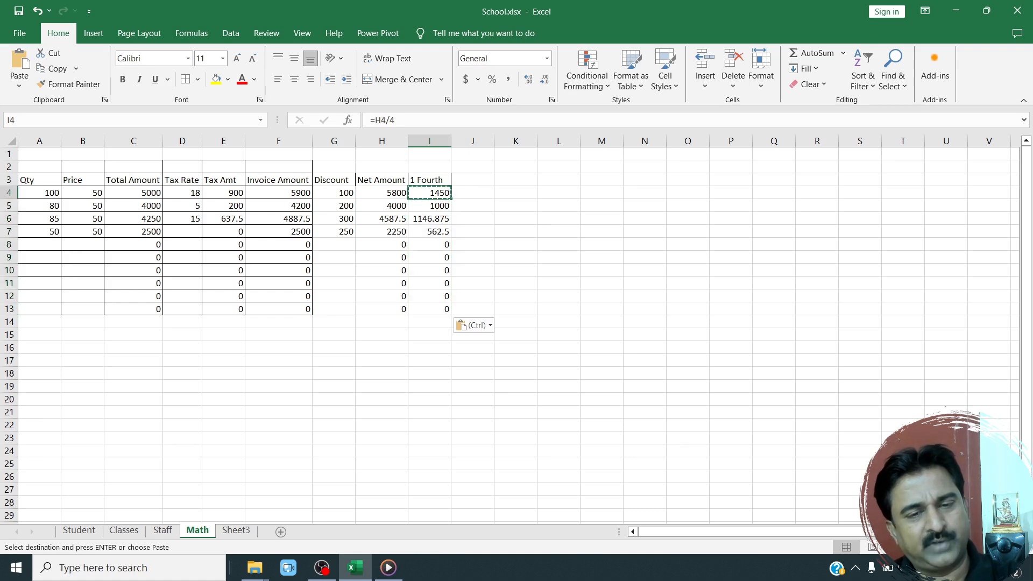
pyautogui.press('Left')
pyautogui.press('Left')
pyautogui.press('Left')
pyautogui.press('Left')
pyautogui.press('Left')
pyautogui.press('Left')
pyautogui.press('Left')
pyautogui.press('Left')
pyautogui.press('Up')
pyautogui.hotkey('shift', 'Right')
pyautogui.hotkey('shift', 'Right')
pyautogui.hotkey('shift', 'Right')
pyautogui.hotkey('shift', 'Right')
pyautogui.hotkey('shift', 'Right')
pyautogui.hotkey('shift', 'Right')
pyautogui.hotkey('shift', 'Right')
pyautogui.hotkey('shift', 'Right')
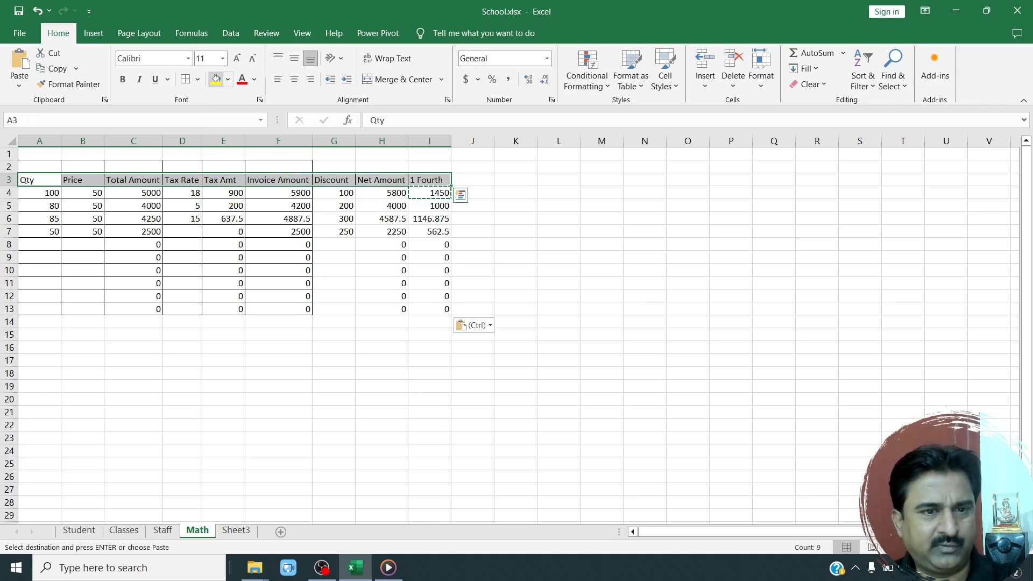
pyautogui.click(216, 79)
pyautogui.click(278, 283)
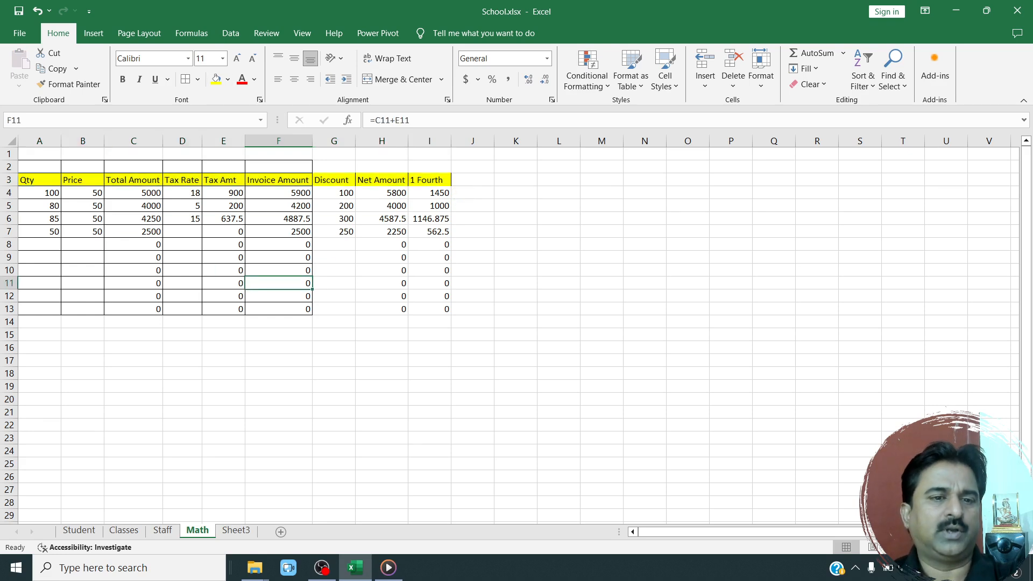
# Examine the heading row, several data rows, and the Total Amount and Invoice Amount columns one after another.
pyautogui.moveTo(40, 180); pyautogui.dragTo(225, 169)
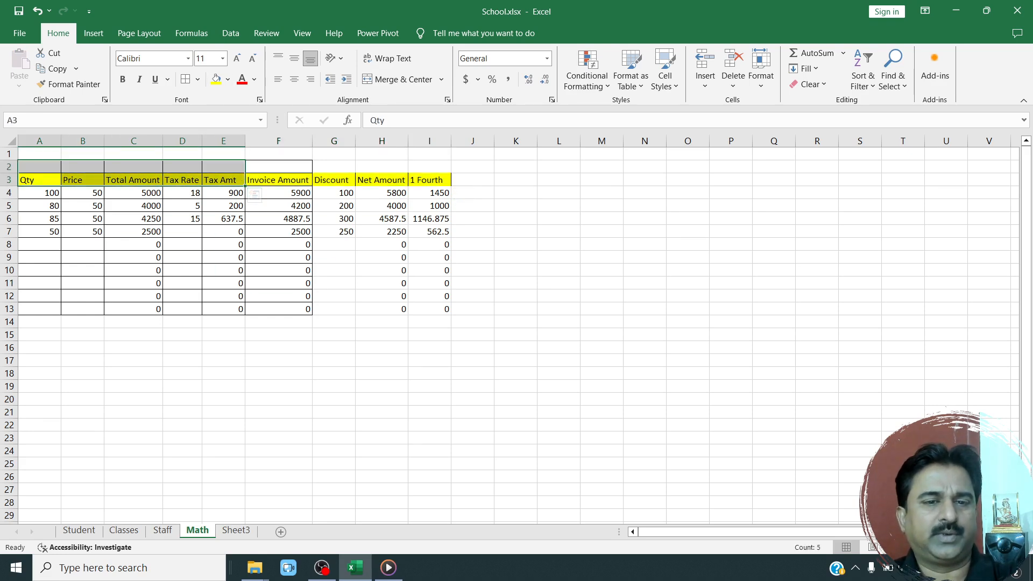
pyautogui.click(429, 180)
pyautogui.click(8, 180)
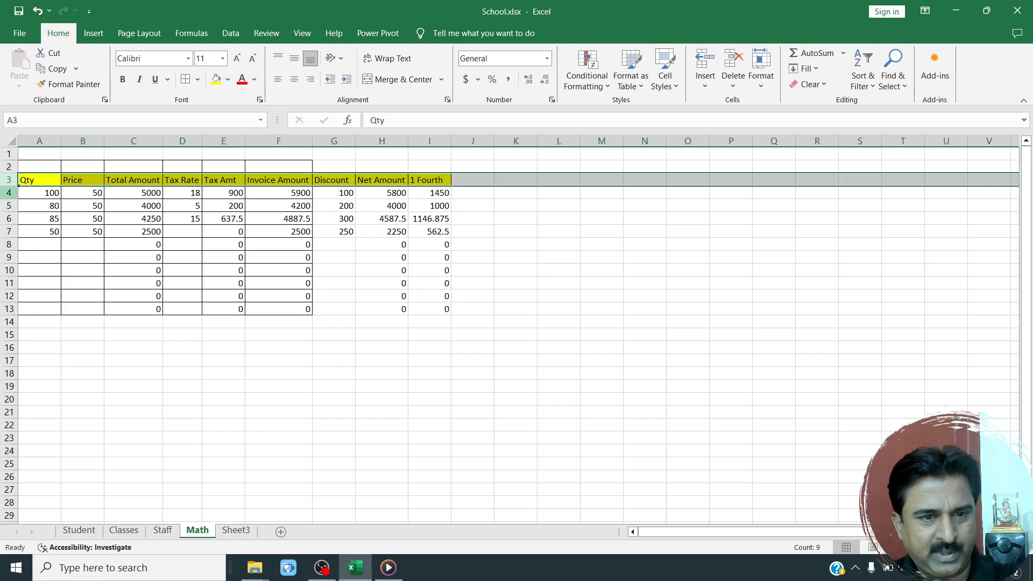
pyautogui.click(9, 206)
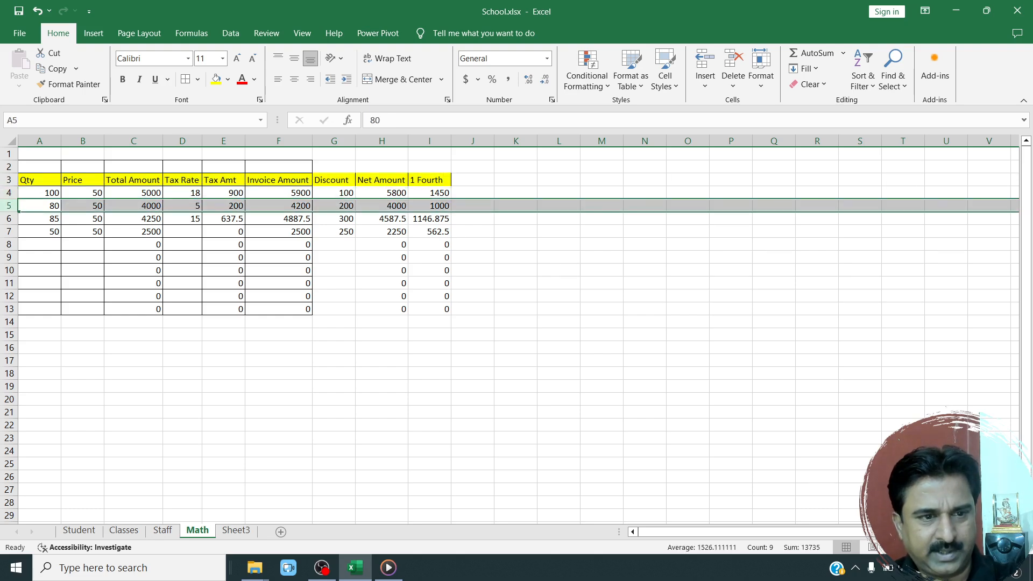
pyautogui.click(9, 231)
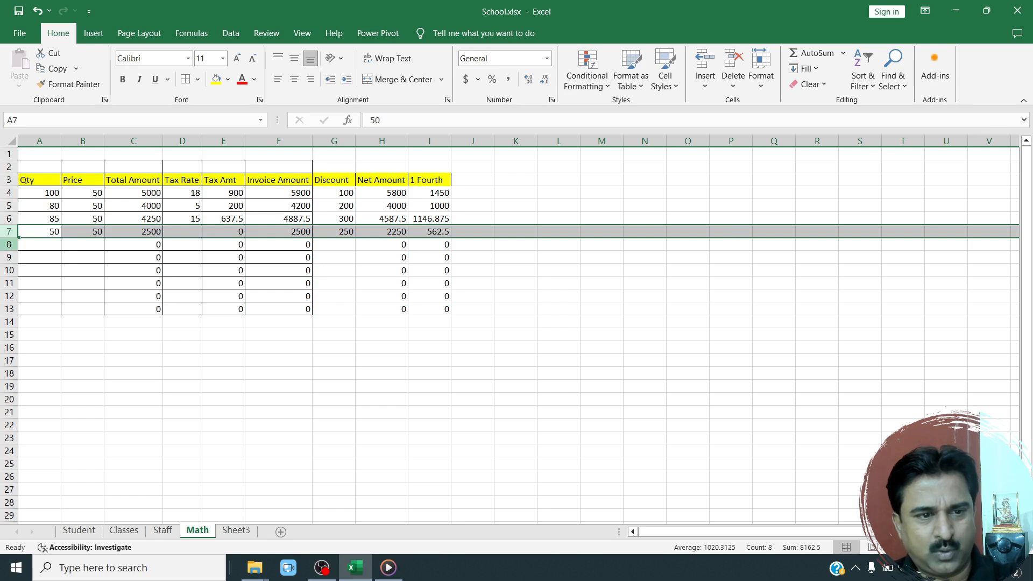
pyautogui.click(8, 245)
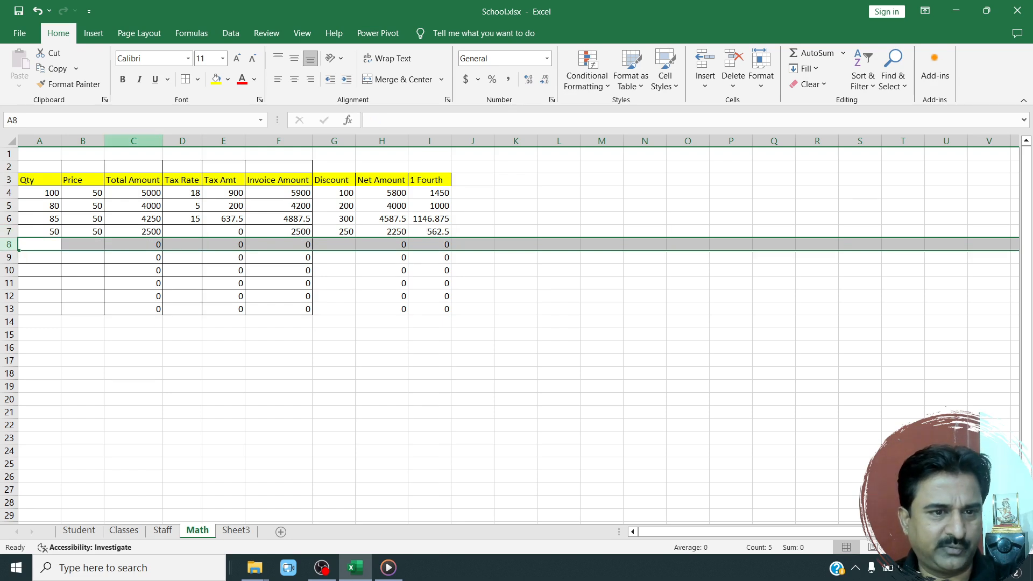
pyautogui.click(134, 141)
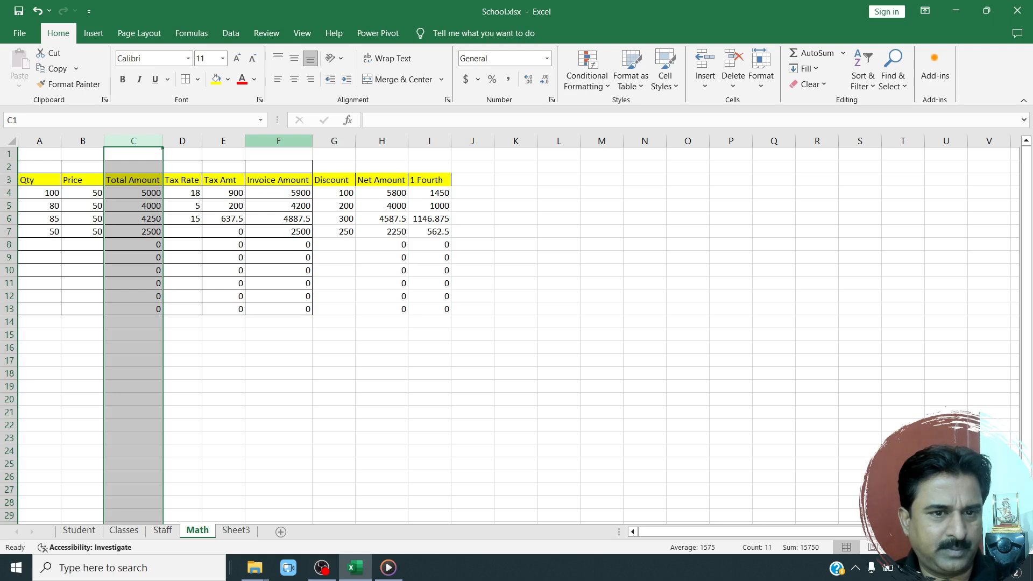
pyautogui.click(279, 141)
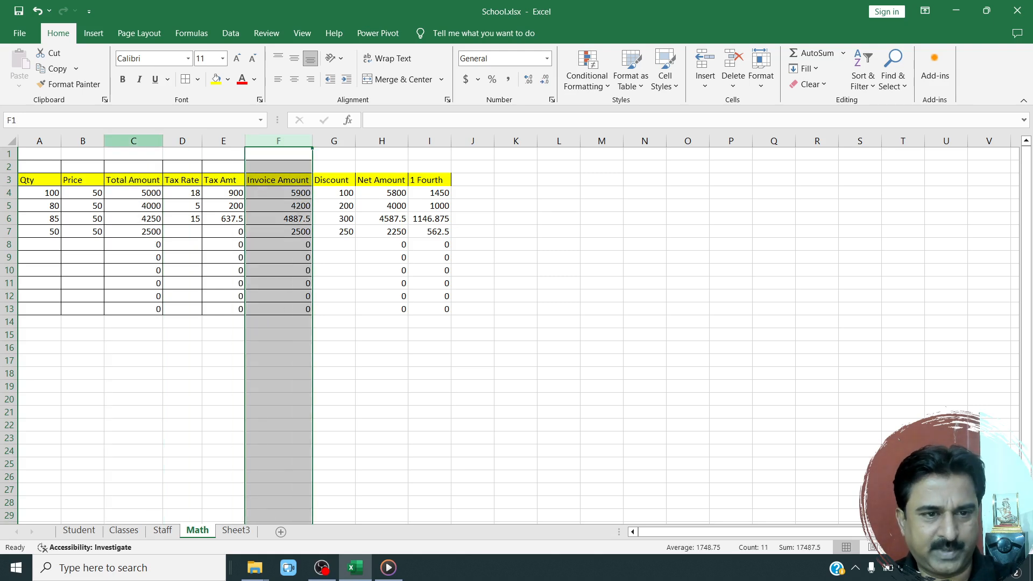
pyautogui.click(133, 141)
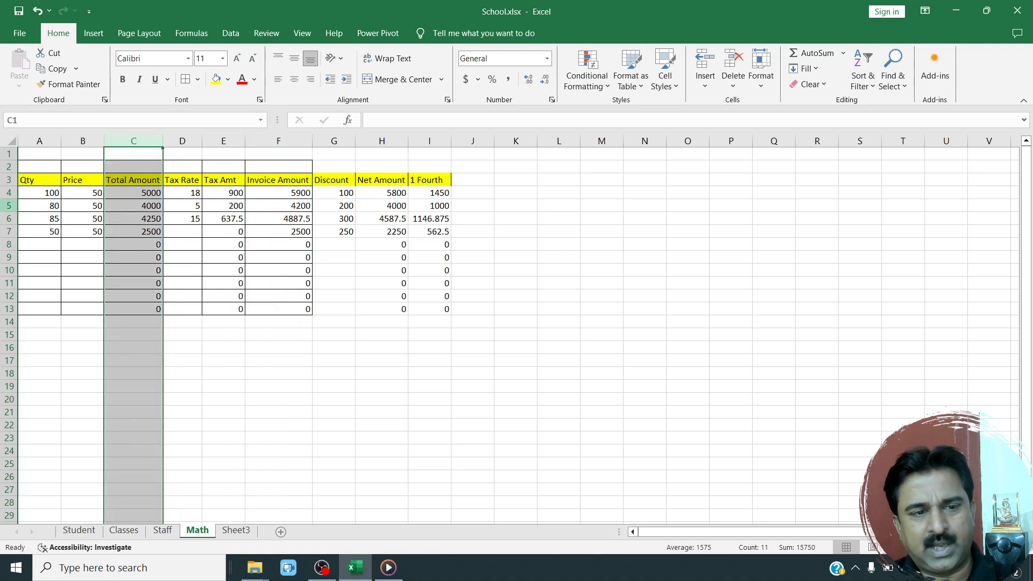
pyautogui.click(8, 205)
# Delete the empty rows 1 and 2 above the headings, undo the deletion, and delete them again.
pyautogui.moveTo(9, 167); pyautogui.dragTo(8, 155)
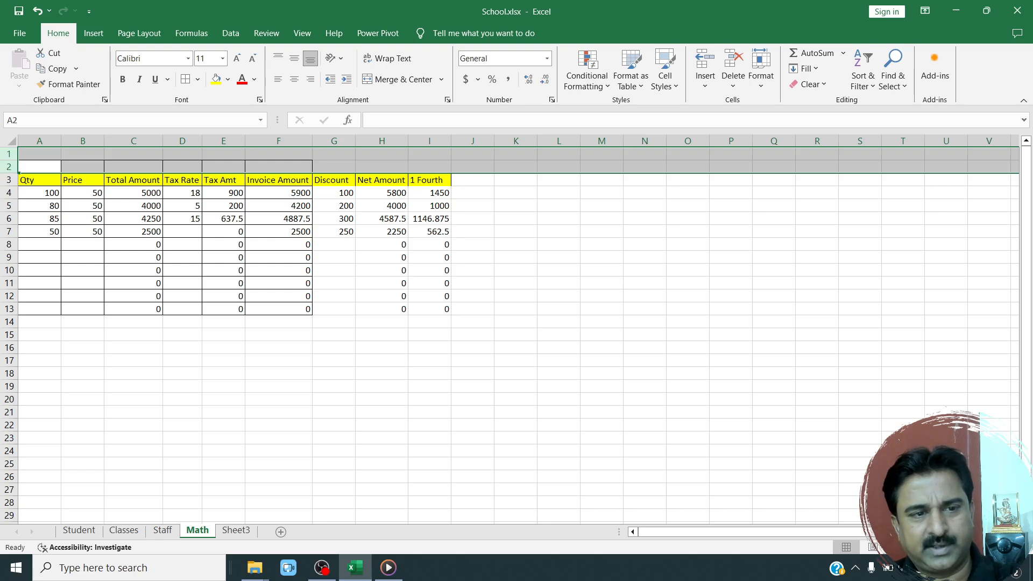
pyautogui.rightClick(8, 156)
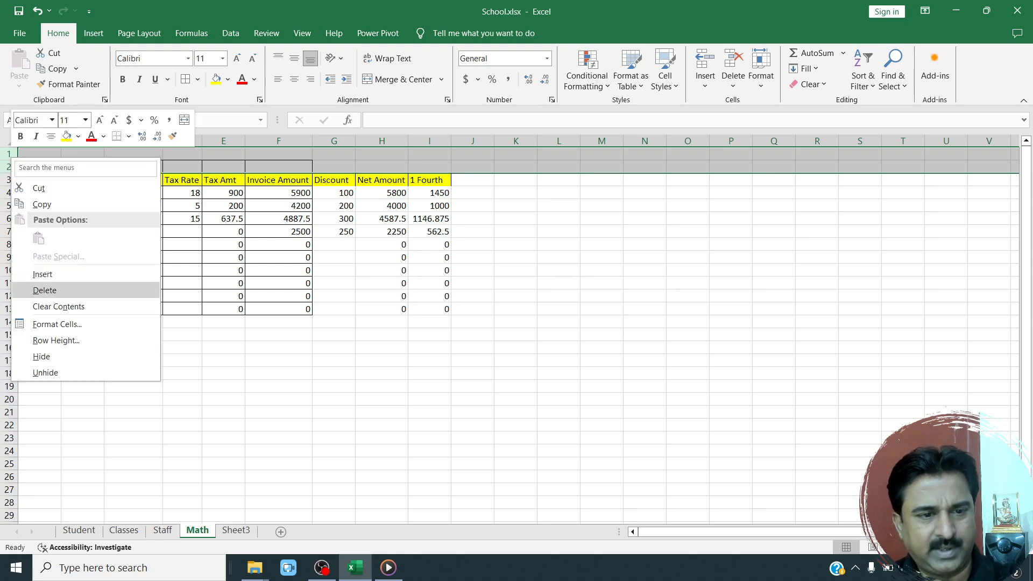
pyautogui.click(44, 290)
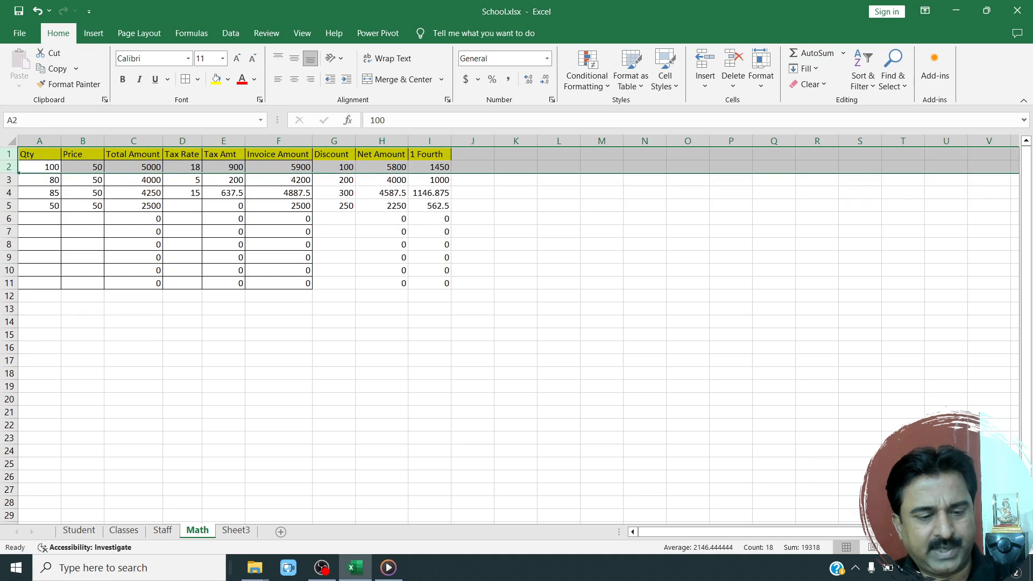
pyautogui.hotkey('ctrl', 'z')
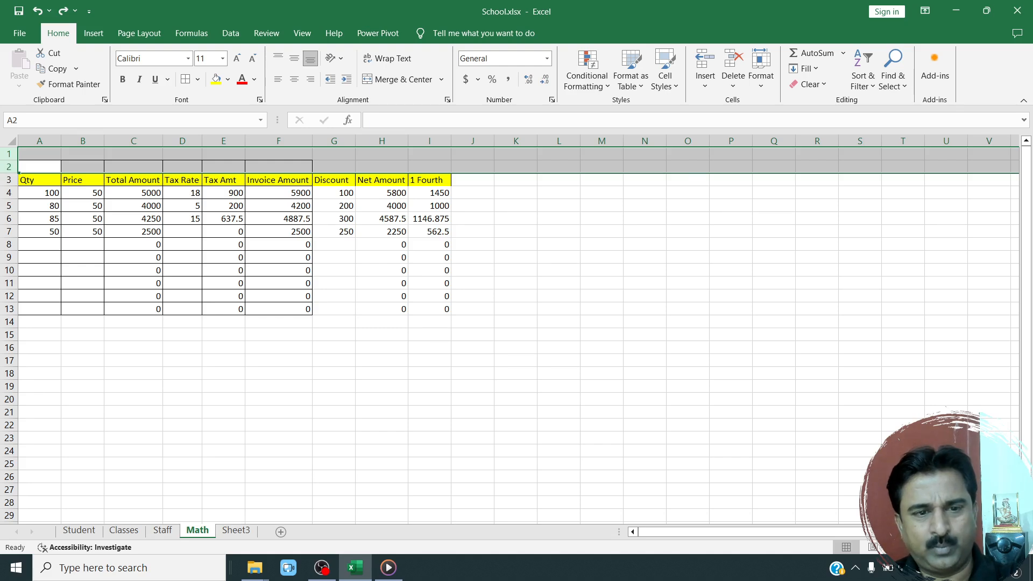
pyautogui.hotkey('ctrl', '-')
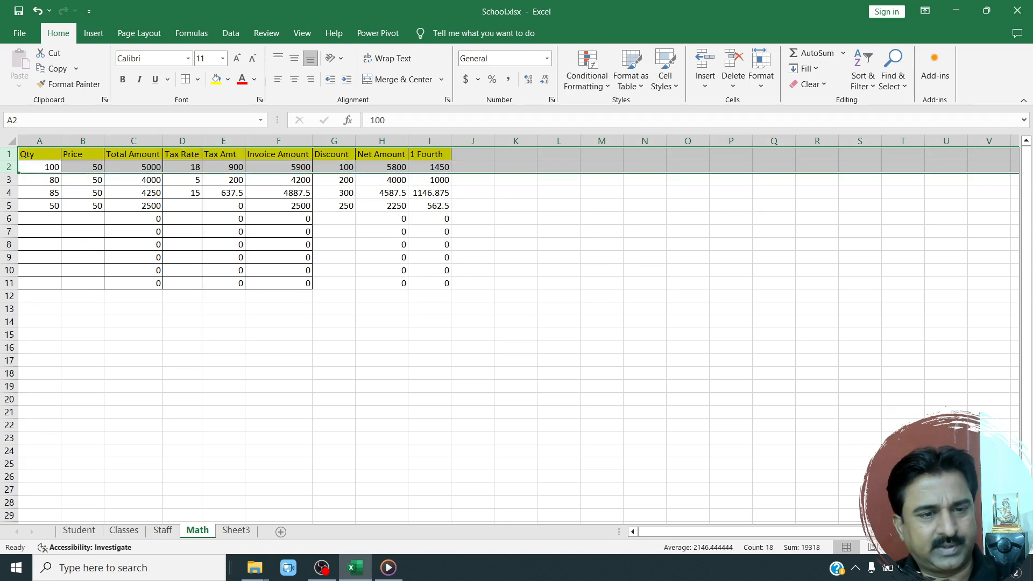
pyautogui.click(278, 283)
# Apply all borders to the range A1:I13.
pyautogui.moveTo(429, 154); pyautogui.dragTo(39, 309)
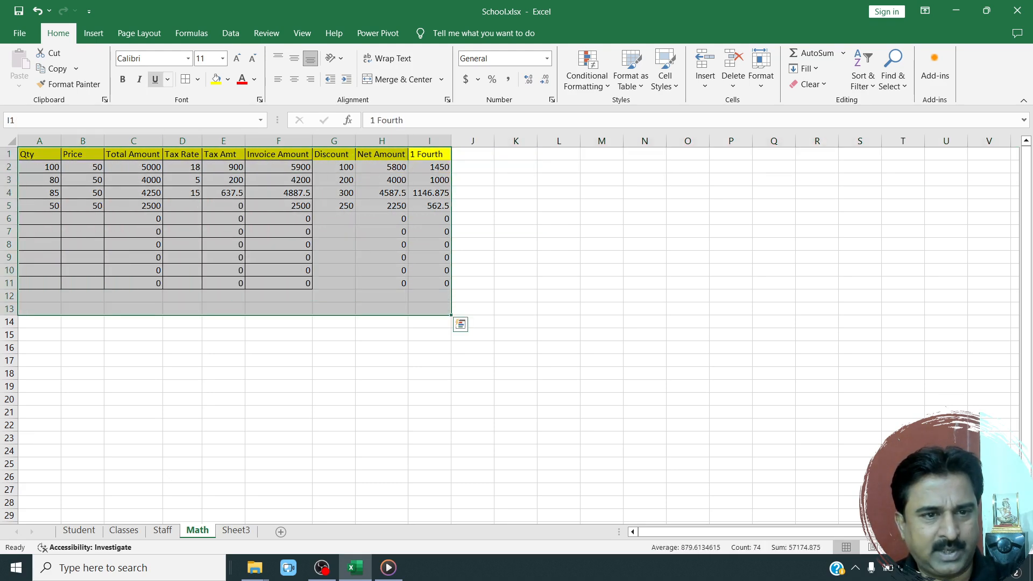
pyautogui.click(185, 79)
pyautogui.click(334, 283)
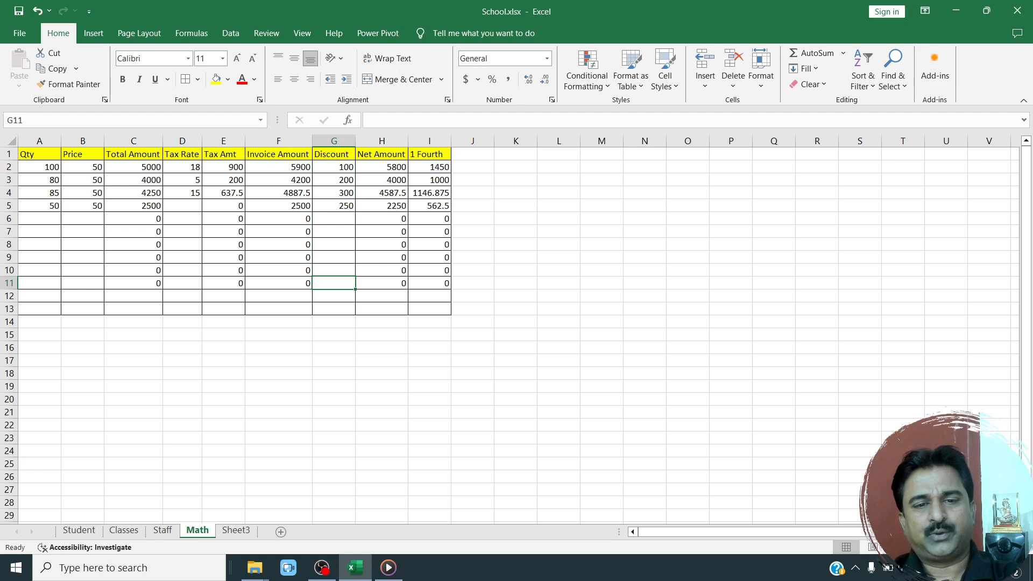
pyautogui.moveTo(429, 167); pyautogui.dragTo(83, 270)
pyautogui.hotkey('ctrl', 'Down')
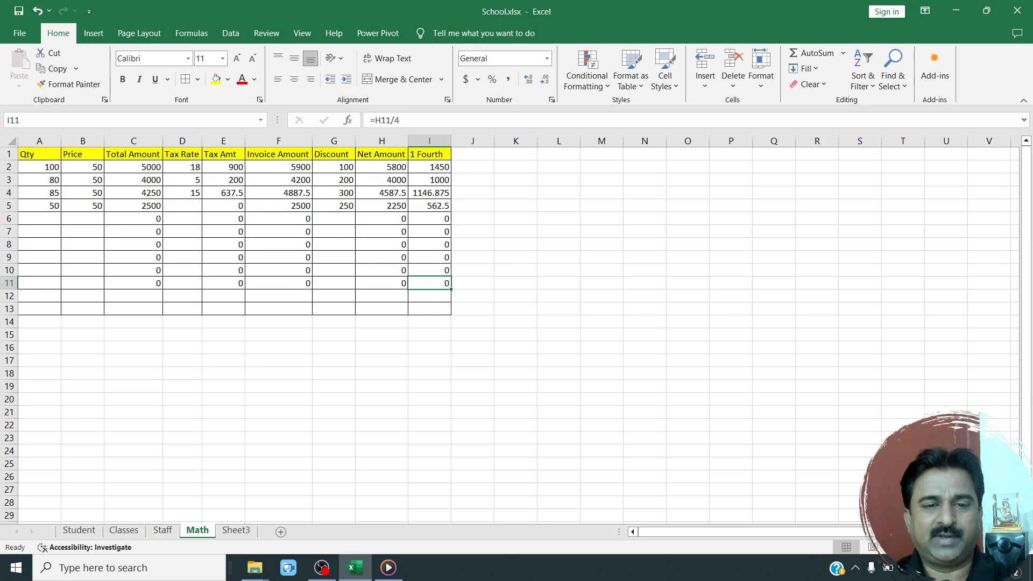
pyautogui.click(472, 167)
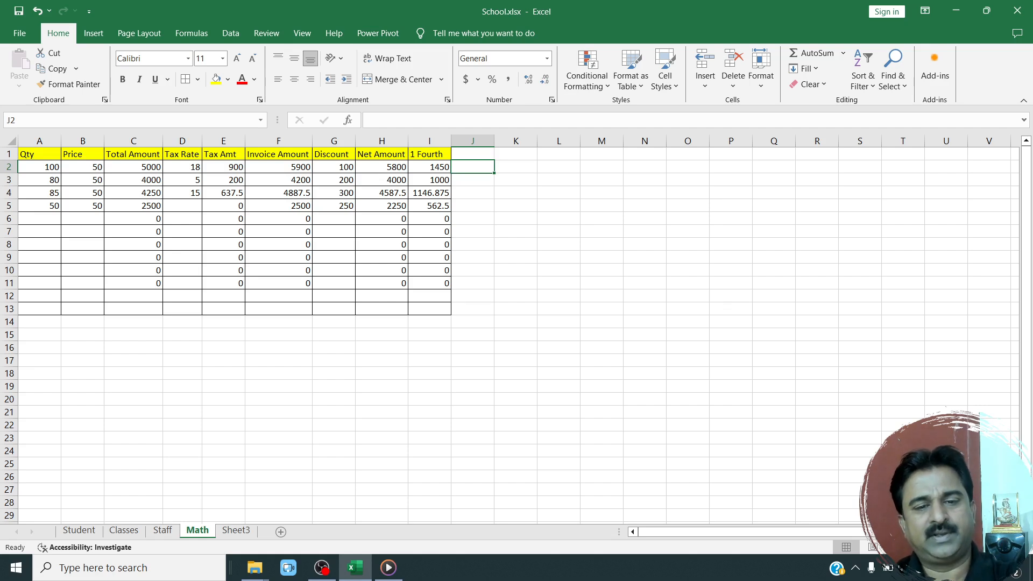
pyautogui.click(429, 322)
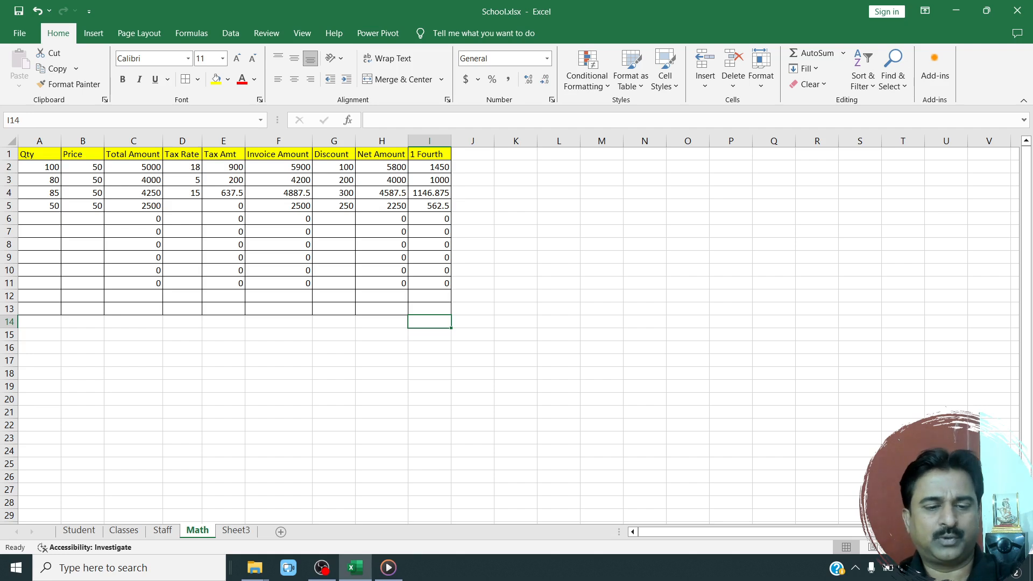
pyautogui.moveTo(383, 309); pyautogui.dragTo(83, 257)
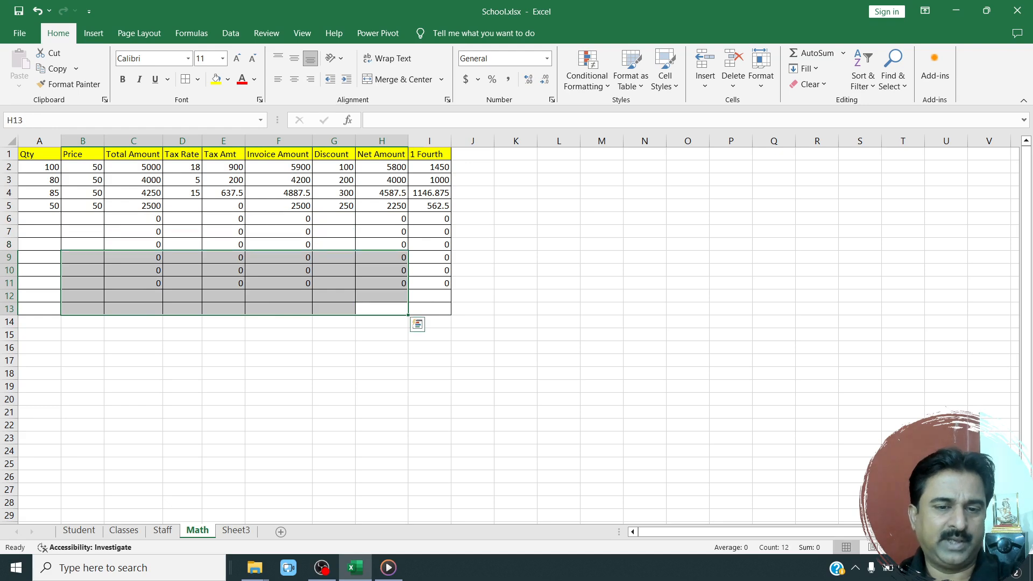
pyautogui.click(382, 361)
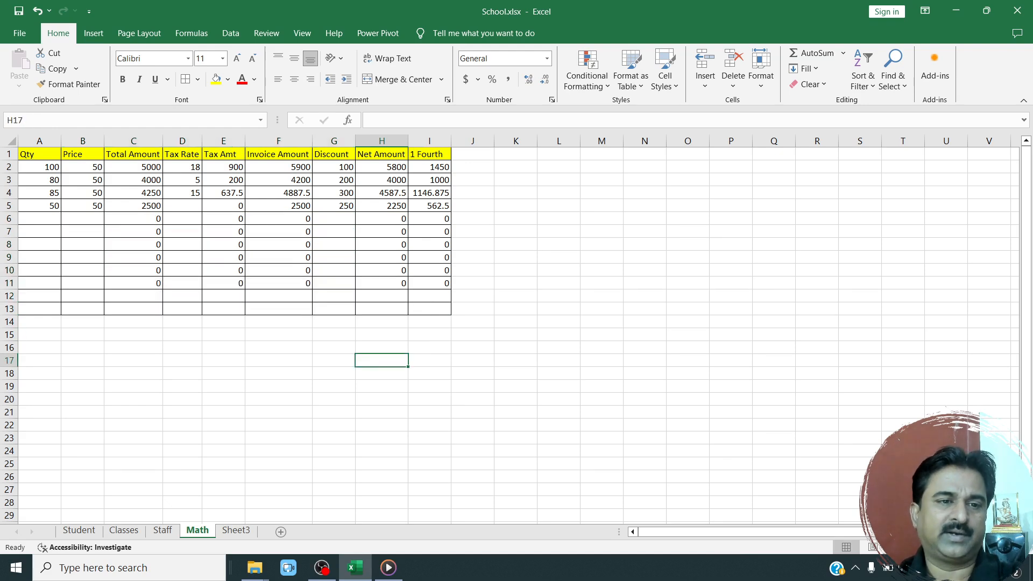
pyautogui.click(224, 335)
pyautogui.click(334, 334)
pyautogui.moveTo(429, 309); pyautogui.dragTo(40, 154)
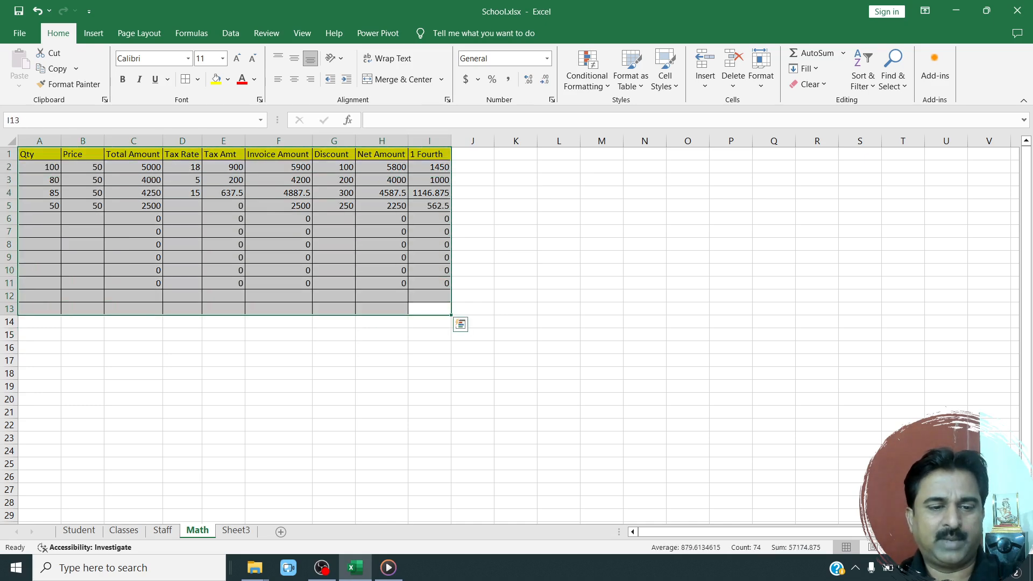
# Open the Student sheet and examine the UPPER formulas in Column1 and their references to the Full Name / City column.
pyautogui.click(79, 531)
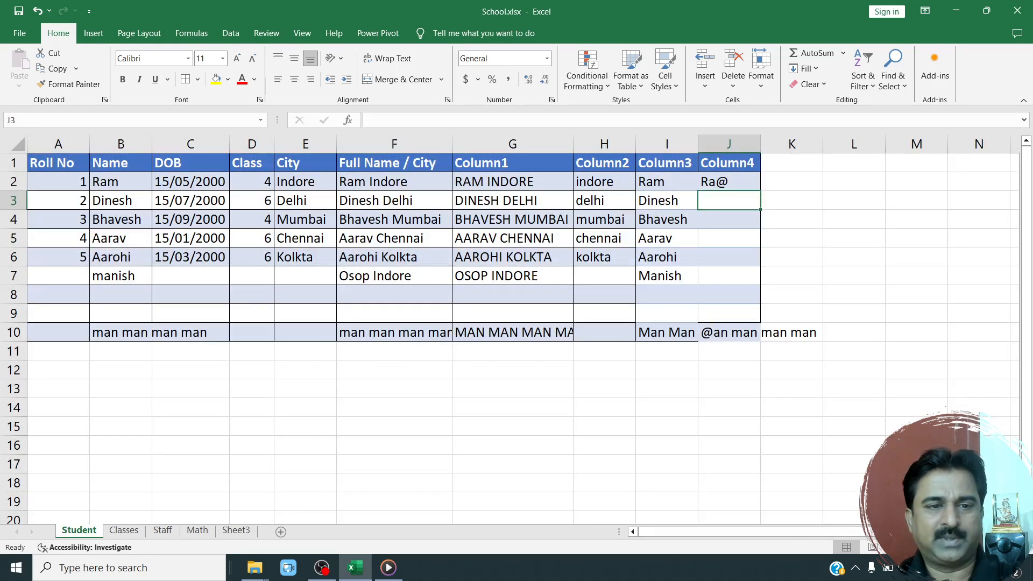
pyautogui.click(729, 238)
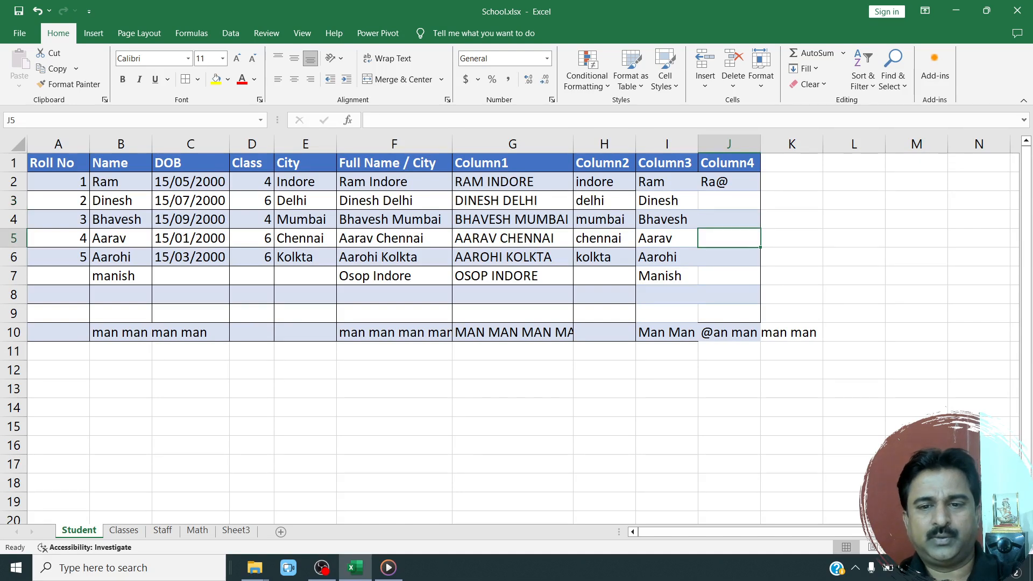
pyautogui.click(667, 182)
pyautogui.click(506, 182)
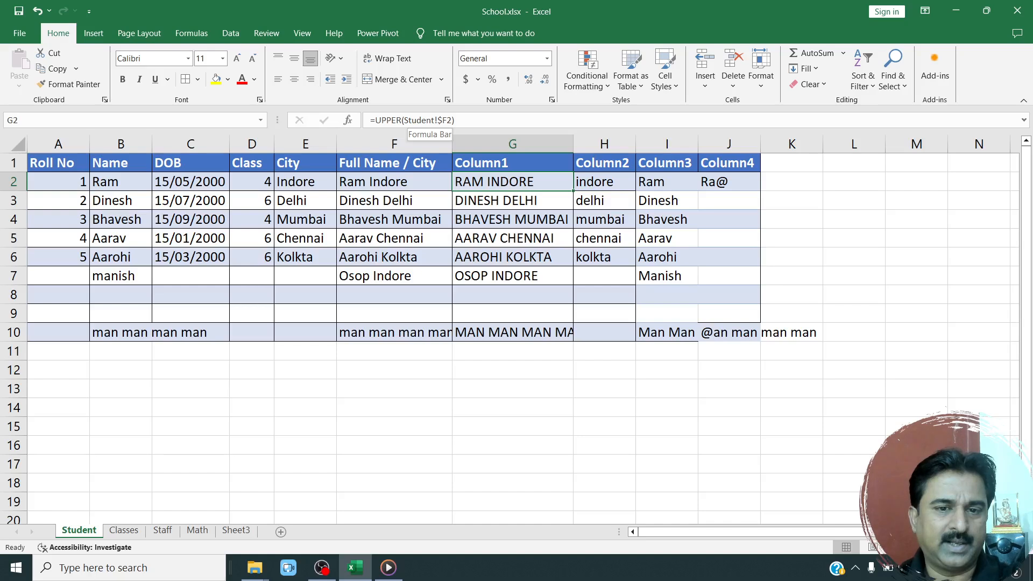
pyautogui.moveTo(435, 120); pyautogui.dragTo(452, 120)
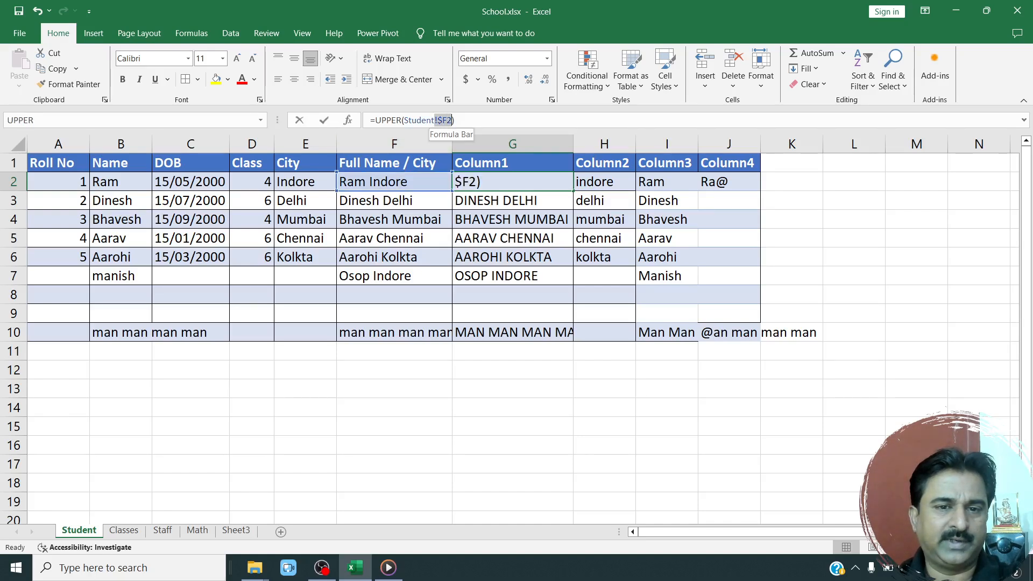
pyautogui.click(429, 120)
pyautogui.moveTo(452, 120); pyautogui.dragTo(397, 120)
pyautogui.click(513, 219)
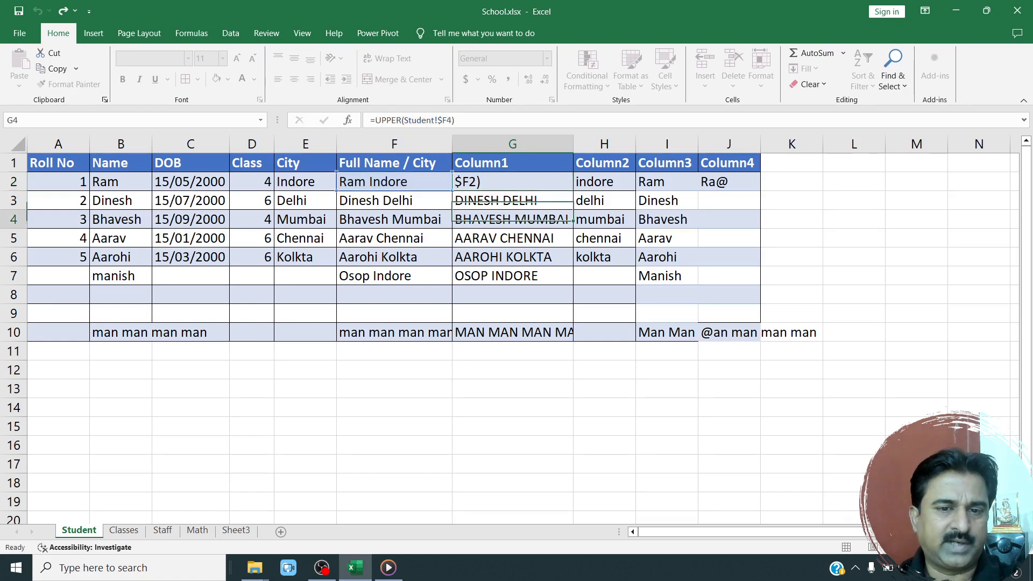
pyautogui.click(512, 257)
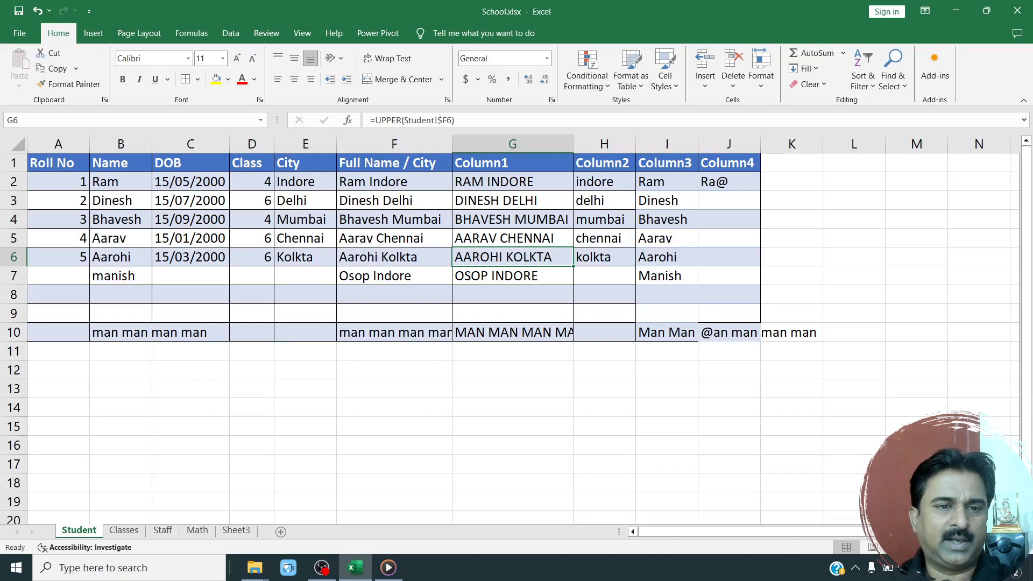
# Open the Classes sheet and go to the Class heading in A1.
pyautogui.click(124, 530)
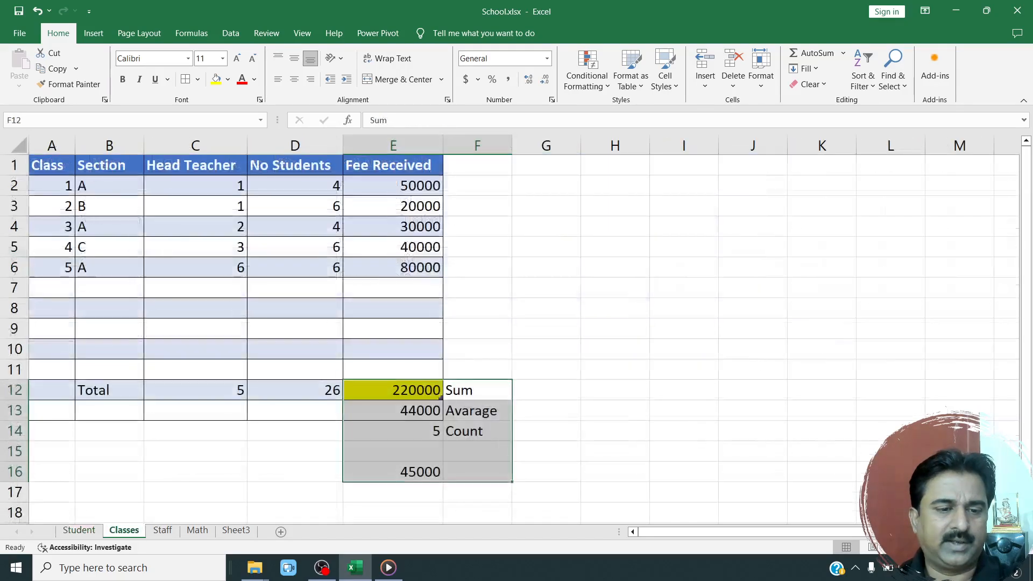
pyautogui.click(51, 165)
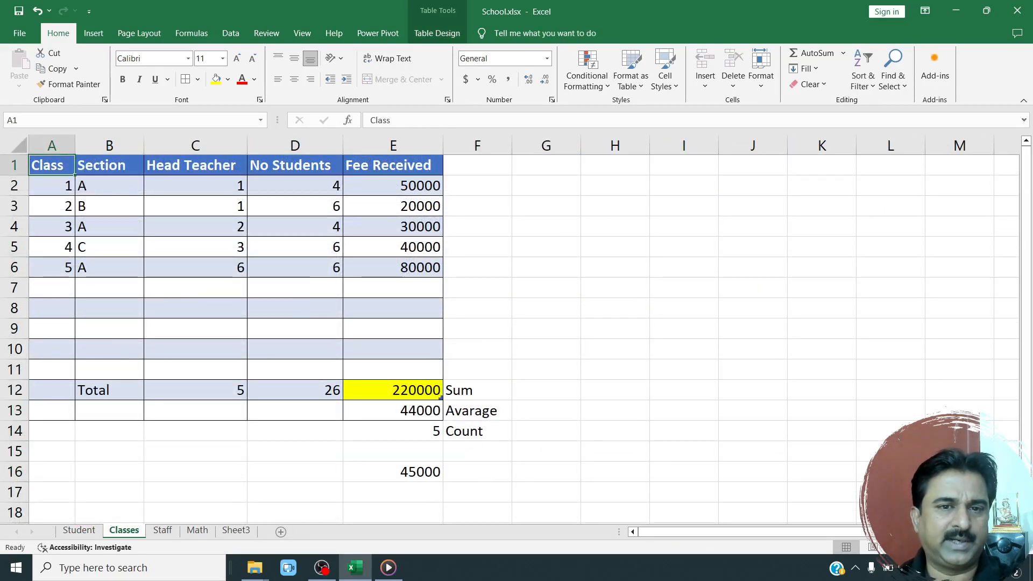
# Select the range A1:E13 on the Classes sheet and view its table design settings, including the table name.
pyautogui.moveTo(51, 165); pyautogui.dragTo(392, 410)
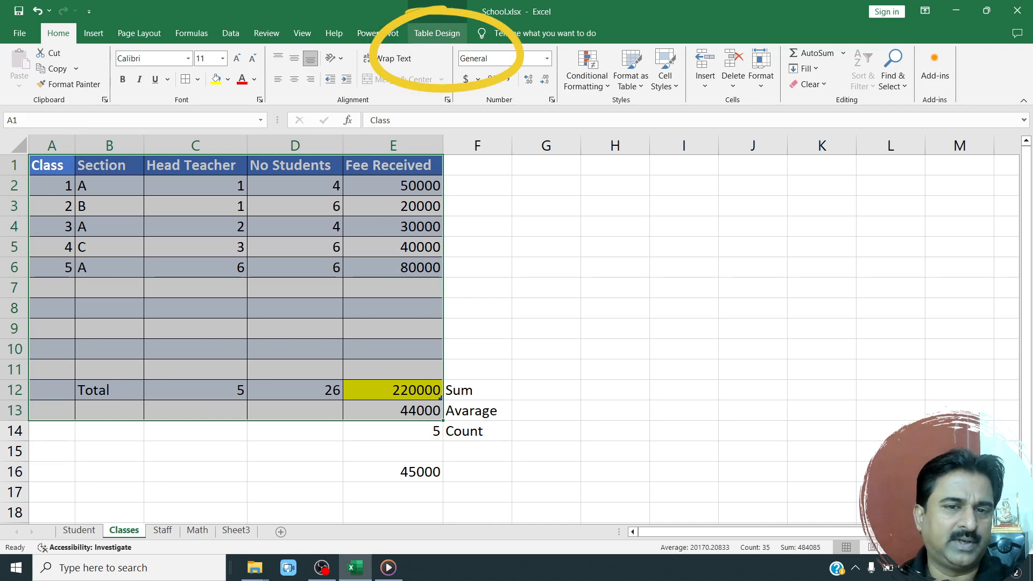
pyautogui.click(437, 33)
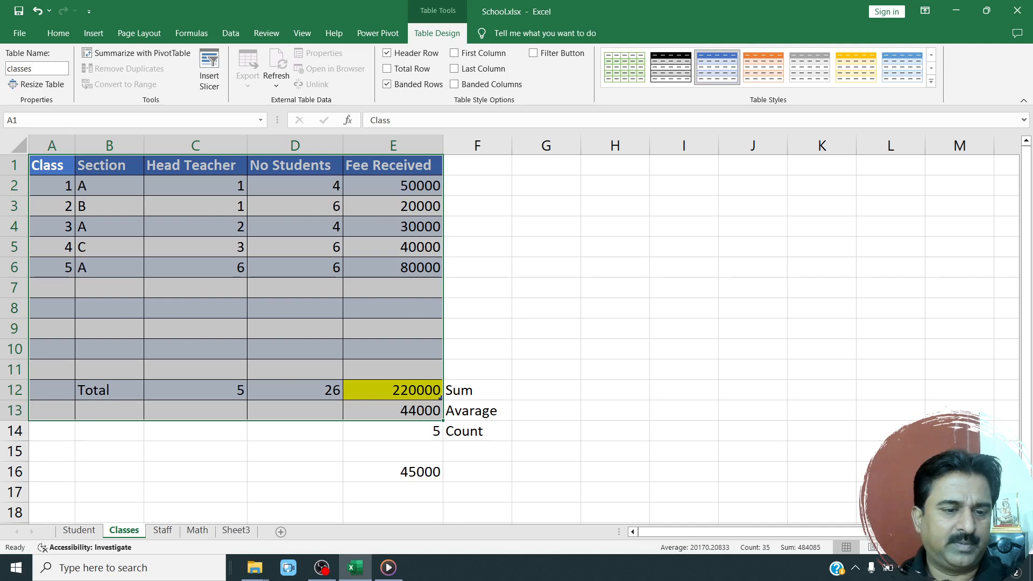
# On the Student sheet, convert the range A1:J10 into a table that uses its first row as headers.
pyautogui.click(79, 531)
pyautogui.click(191, 182)
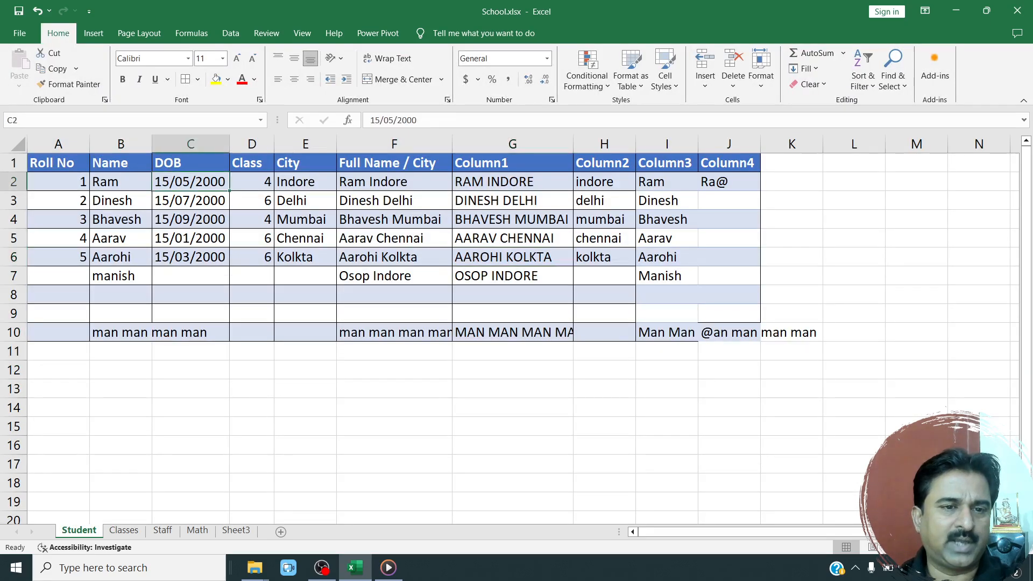
pyautogui.moveTo(58, 163); pyautogui.dragTo(730, 313)
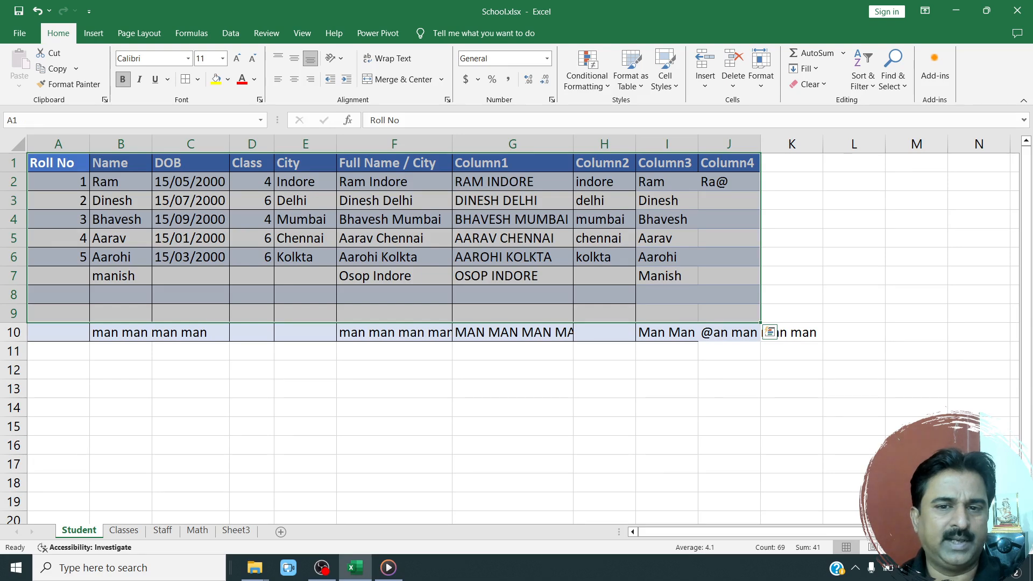
pyautogui.click(513, 276)
pyautogui.moveTo(58, 163); pyautogui.dragTo(729, 333)
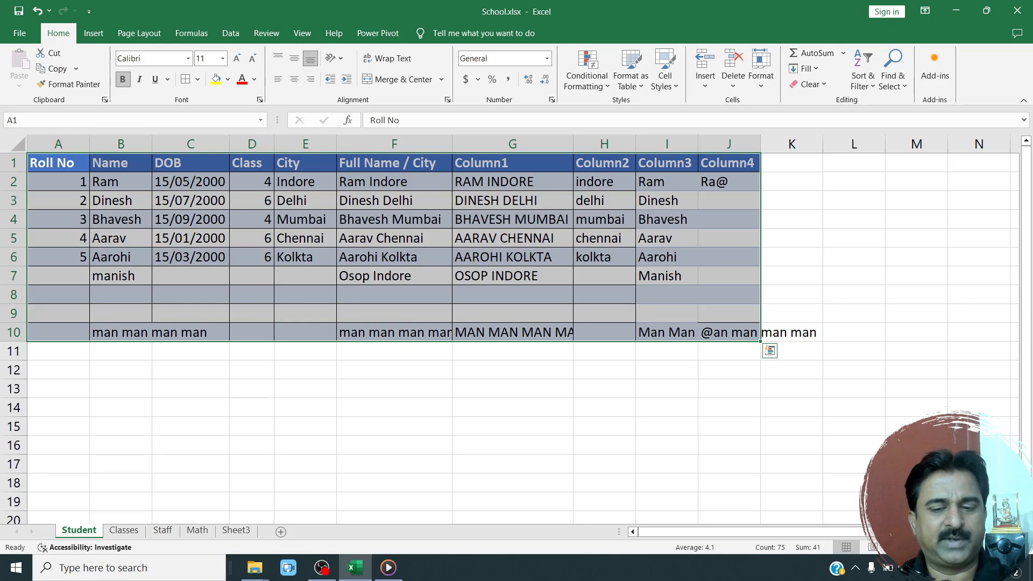
pyautogui.hotkey('ctrl', 't')
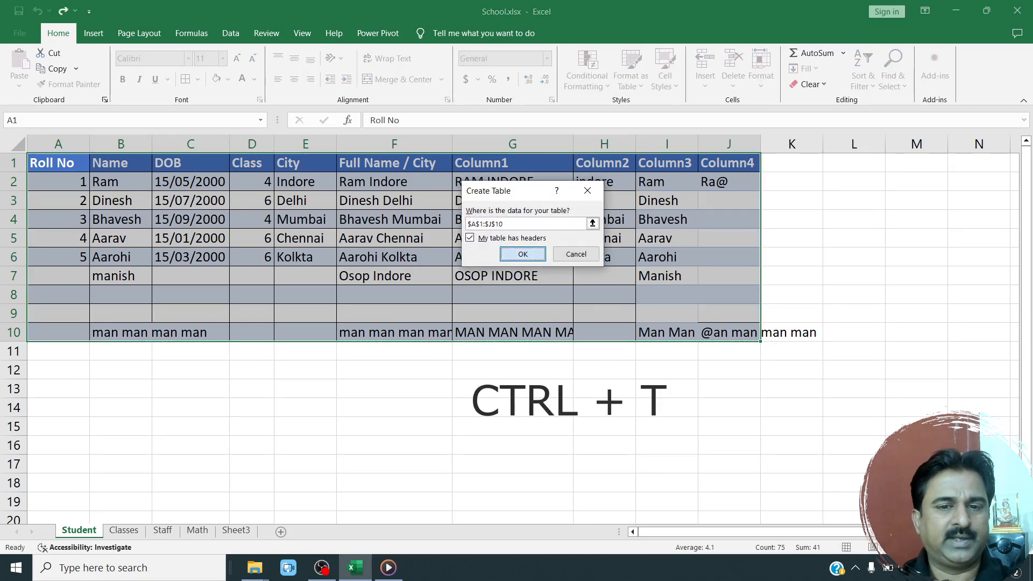
pyautogui.press('Return')
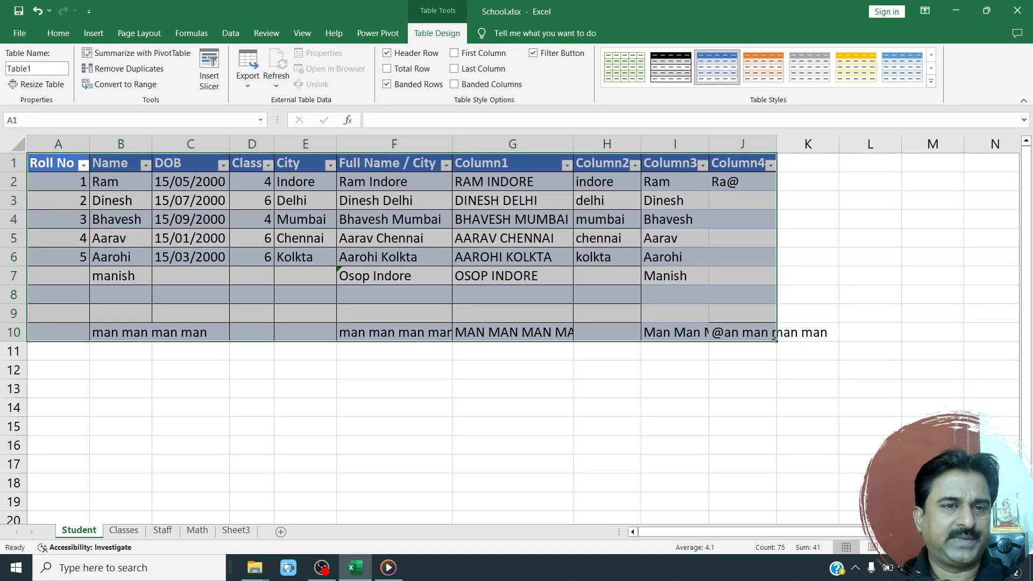
pyautogui.click(512, 276)
pyautogui.moveTo(58, 163)
pyautogui.mouseDown()
pyautogui.moveTo(280, 208)
pyautogui.moveTo(774, 338)
pyautogui.mouseUp()
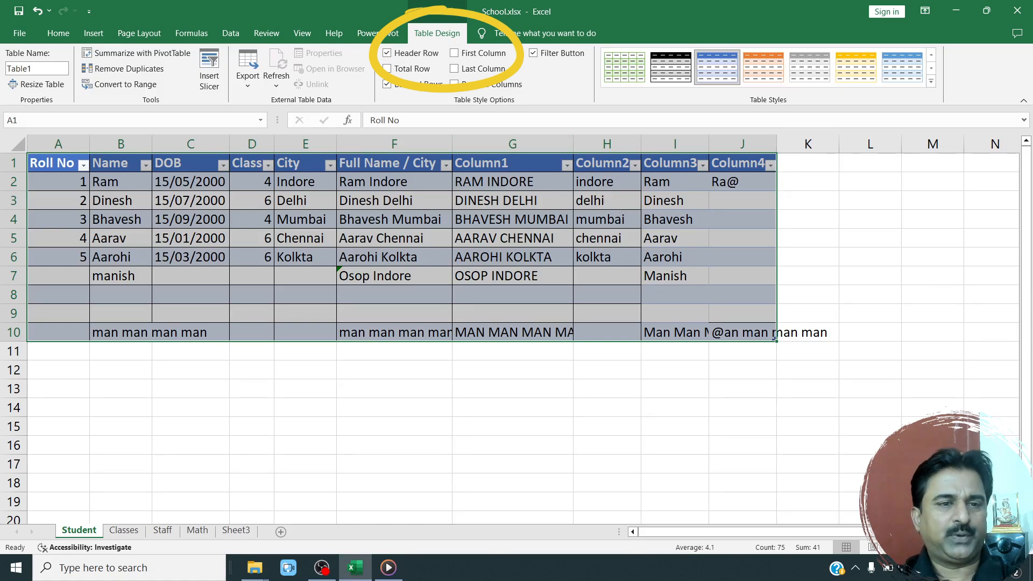
pyautogui.click(394, 257)
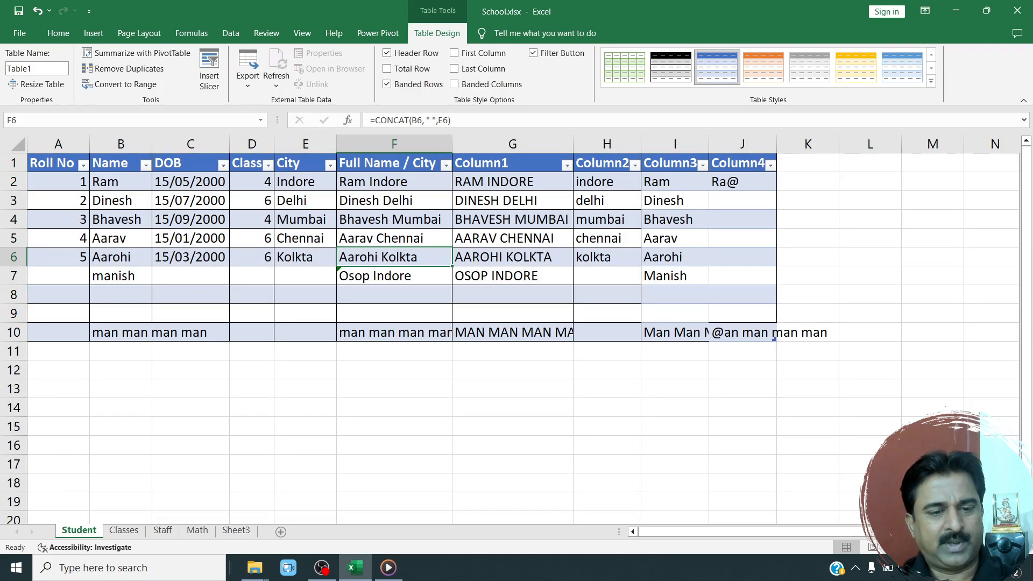
# Add a new worksheet and copy the class records A2:E6 from the Classes sheet into it, starting at A1.
pyautogui.click(280, 532)
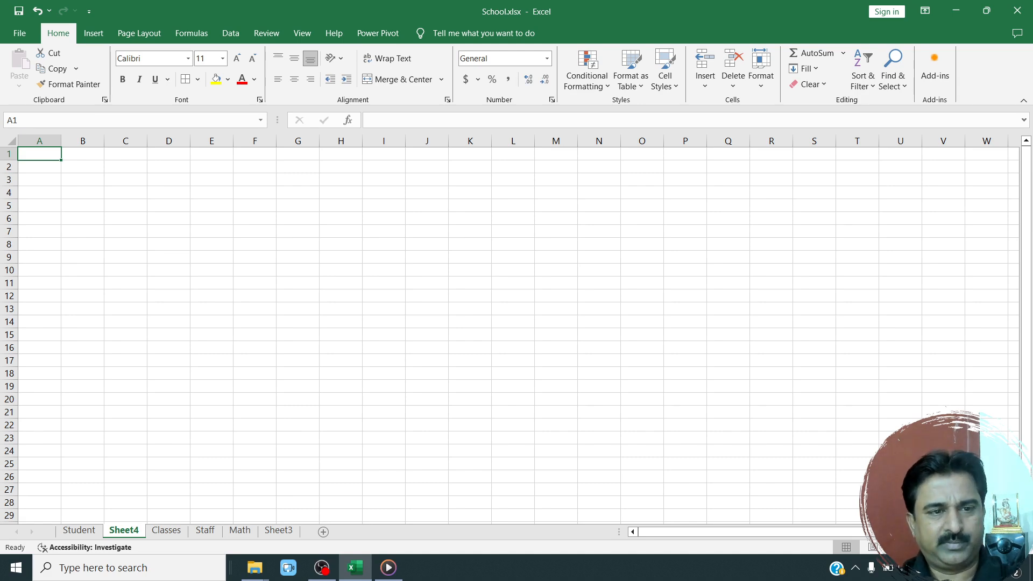
pyautogui.click(166, 530)
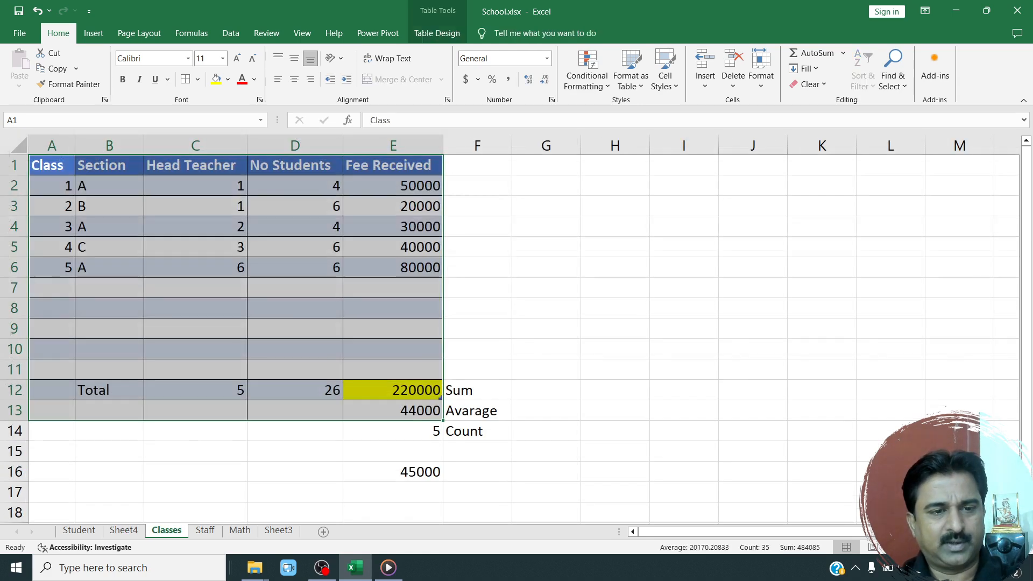
pyautogui.moveTo(52, 186); pyautogui.dragTo(394, 268)
pyautogui.hotkey('ctrl', 'c')
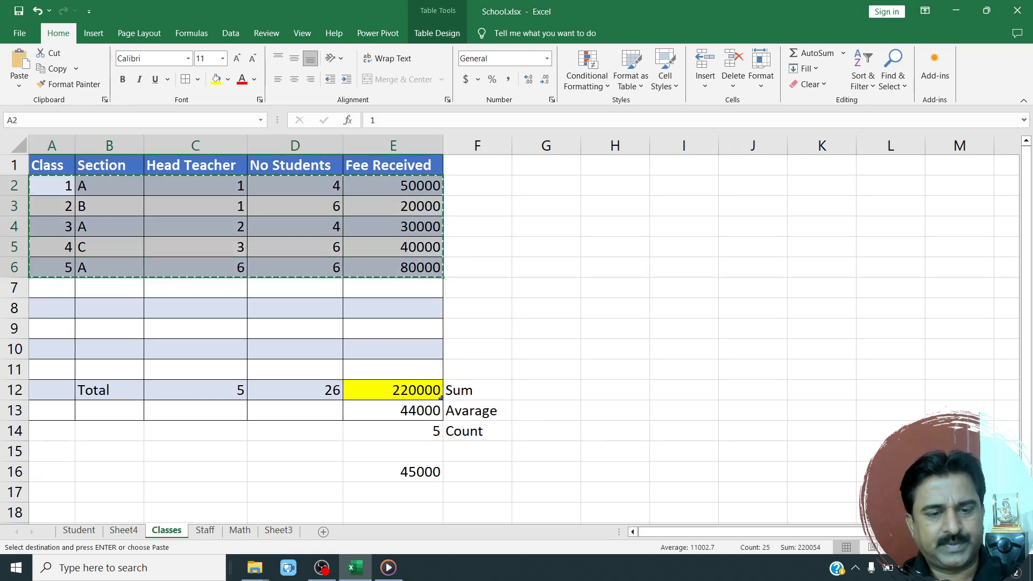
pyautogui.click(123, 531)
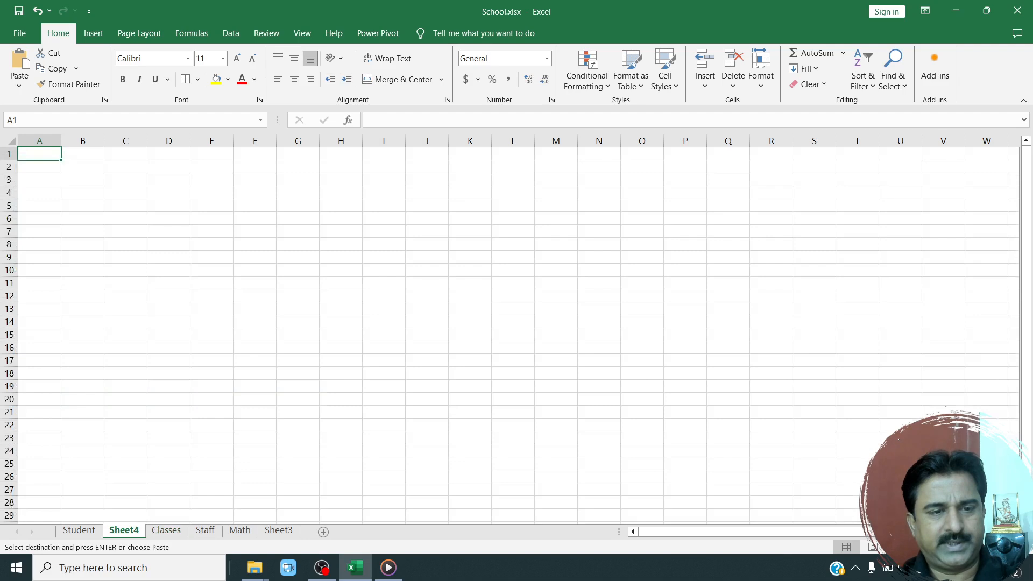
pyautogui.hotkey('ctrl', 'v')
# Examine the pasted class records in the first five rows of the new sheet.
pyautogui.click(211, 348)
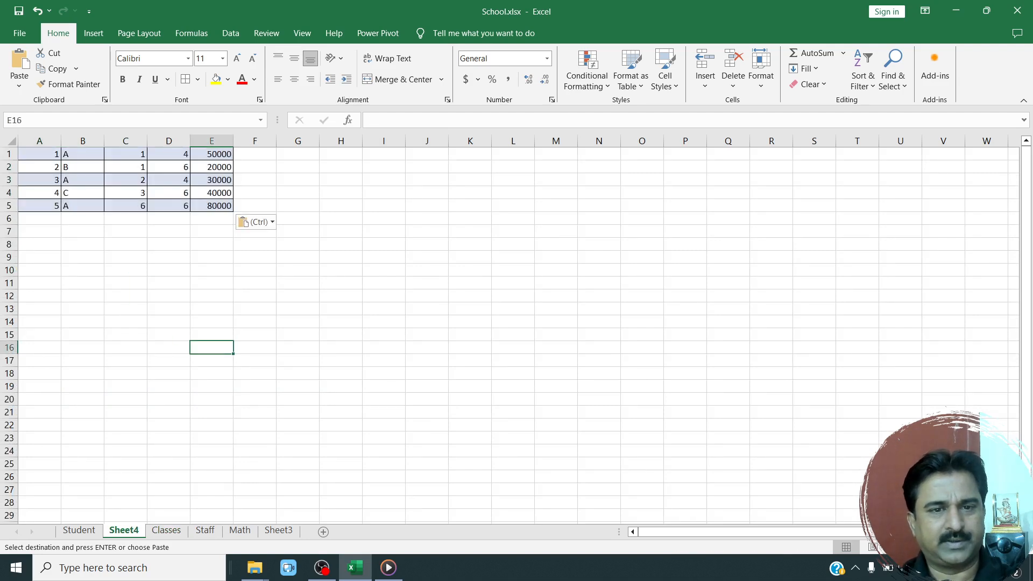
pyautogui.click(212, 193)
pyautogui.click(212, 180)
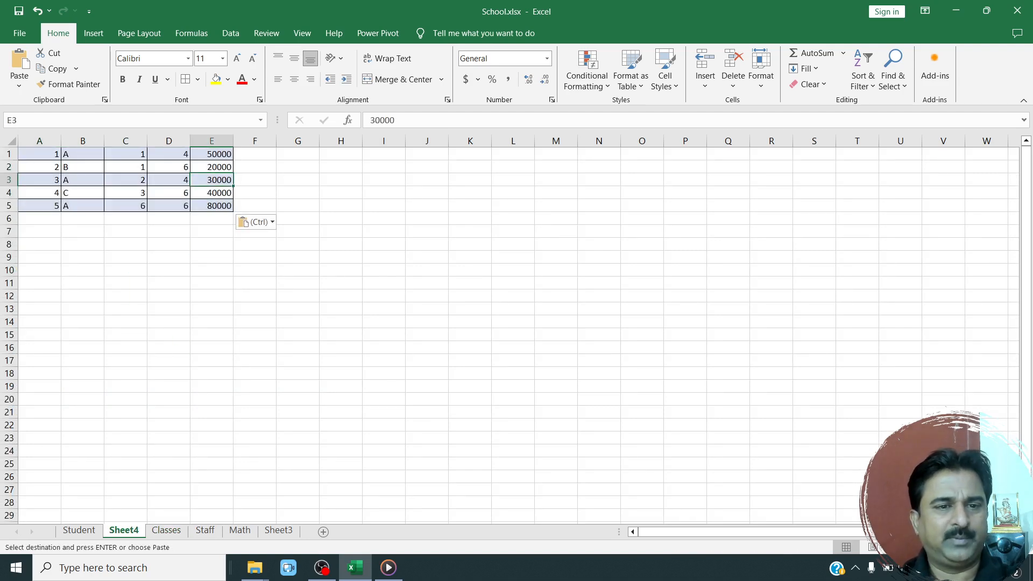
pyautogui.click(168, 179)
pyautogui.click(126, 180)
pyautogui.click(83, 180)
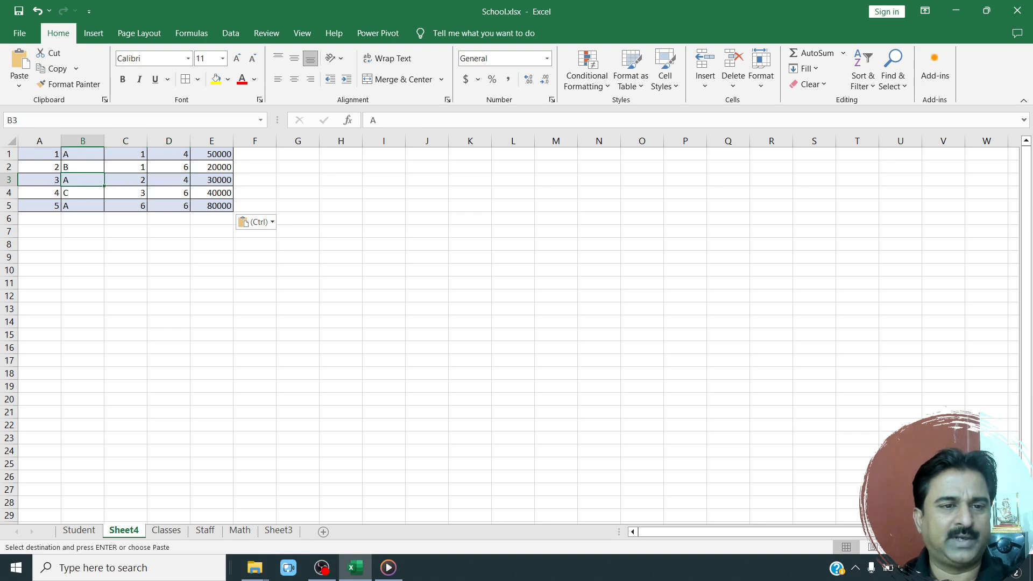
pyautogui.moveTo(39, 153); pyautogui.dragTo(39, 167)
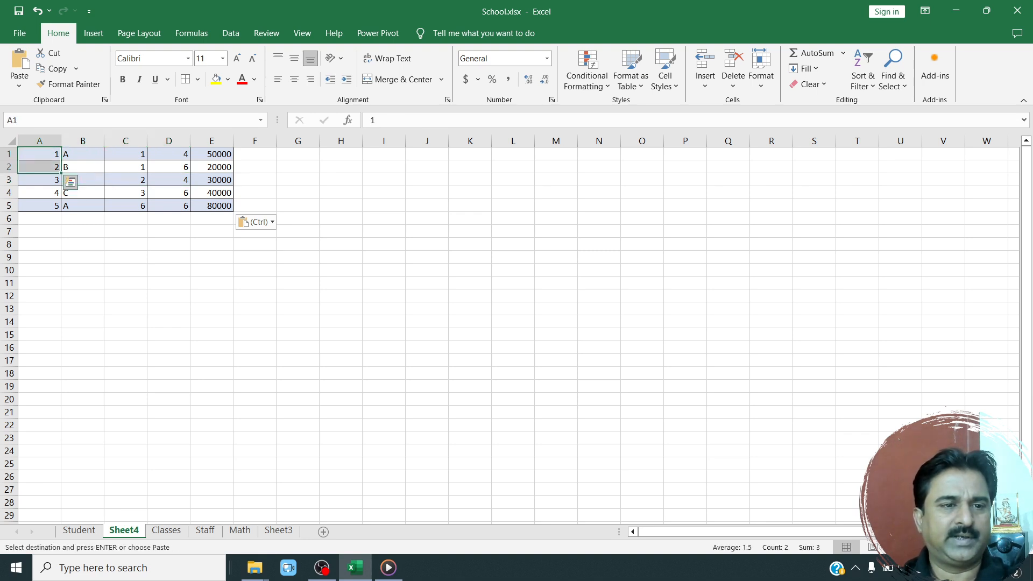
pyautogui.click(254, 245)
# Convert the pasted range A1:E5 into a table without treating its first row as headers.
pyautogui.moveTo(40, 154); pyautogui.dragTo(226, 219)
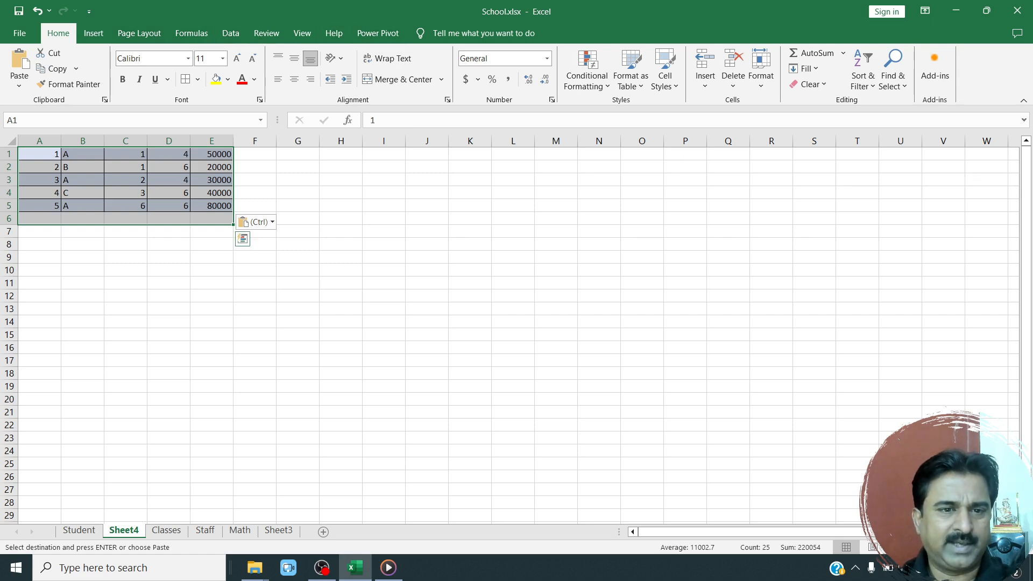
pyautogui.click(211, 167)
pyautogui.moveTo(40, 154); pyautogui.dragTo(83, 167)
pyautogui.hotkey('ctrl', 't')
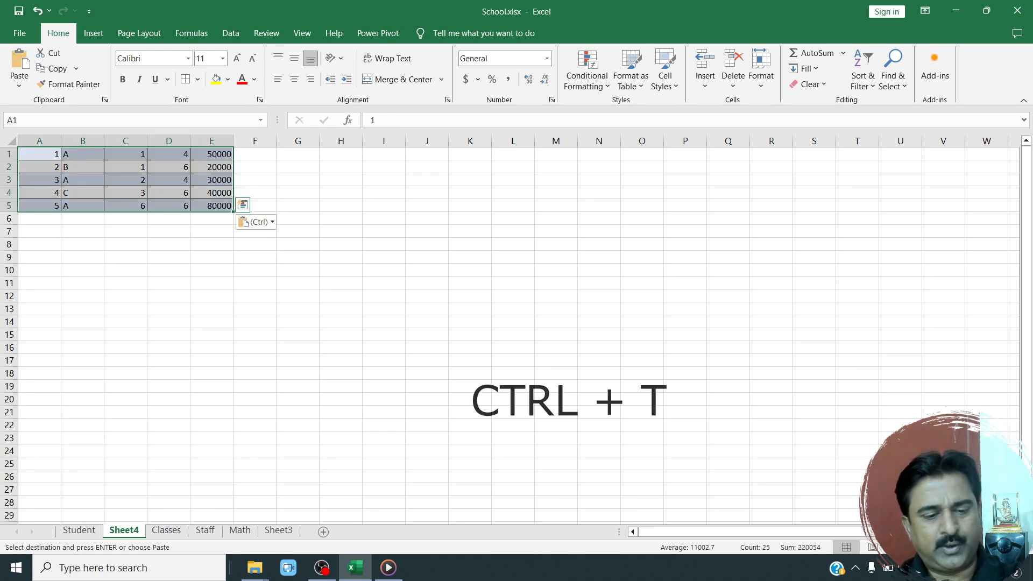
pyautogui.hotkey('ctrl', 't')
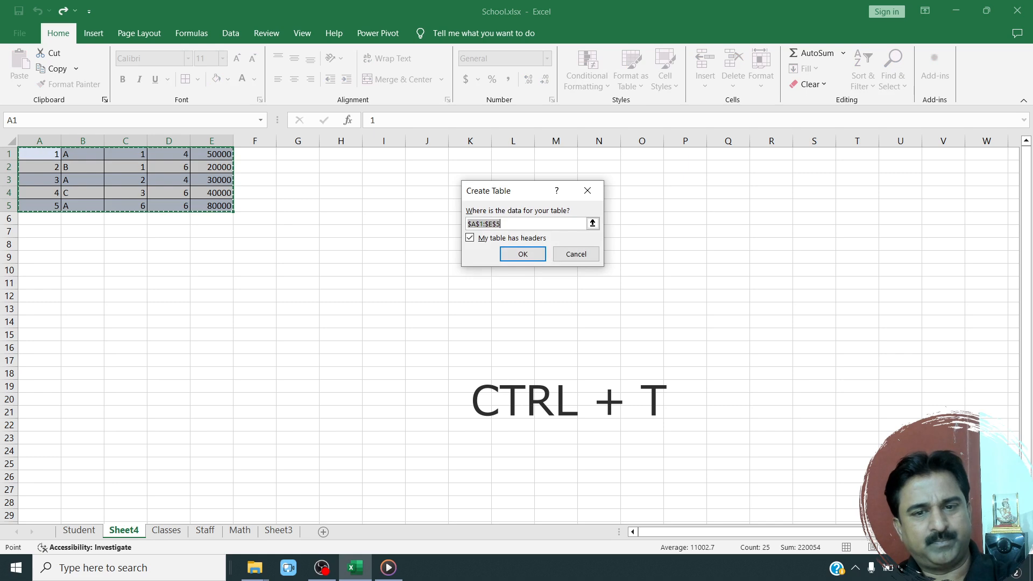
pyautogui.moveTo(503, 193); pyautogui.dragTo(330, 163)
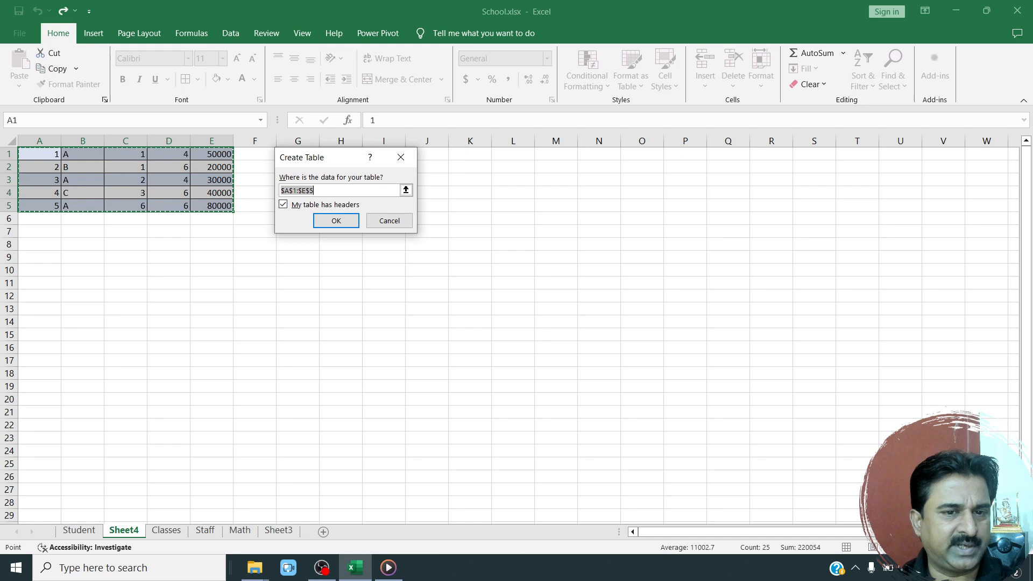
pyautogui.click(283, 204)
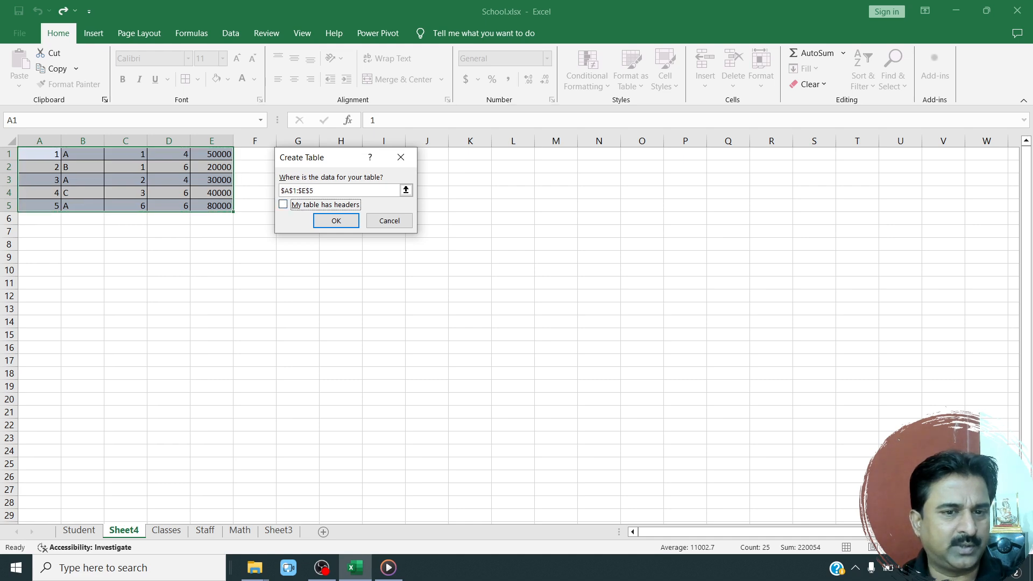
pyautogui.click(336, 220)
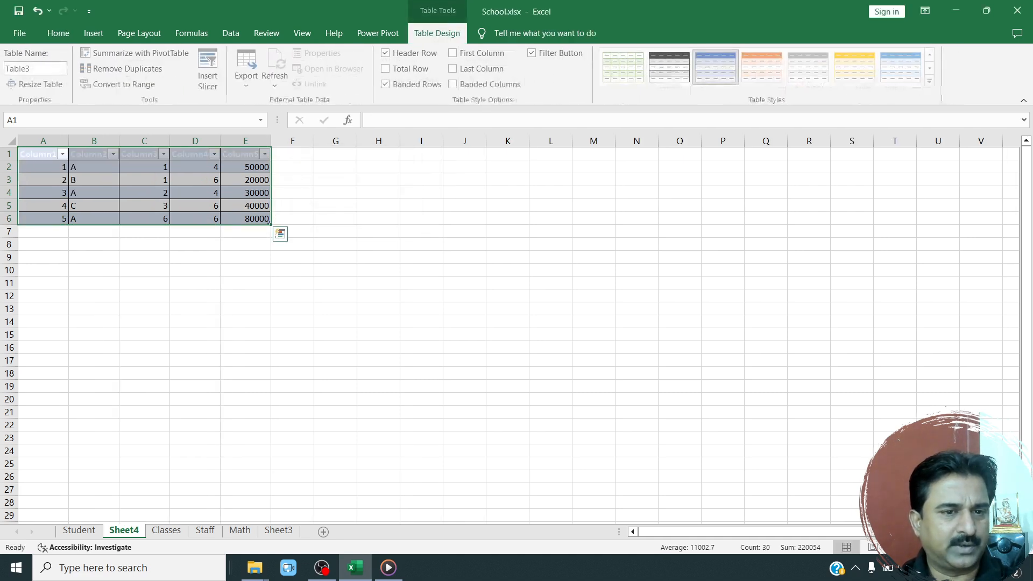
# Examine the new table's headings and the sort and filter options of Column1, leaving them unapplied.
pyautogui.click(336, 270)
pyautogui.scroll(5, 335, 270)
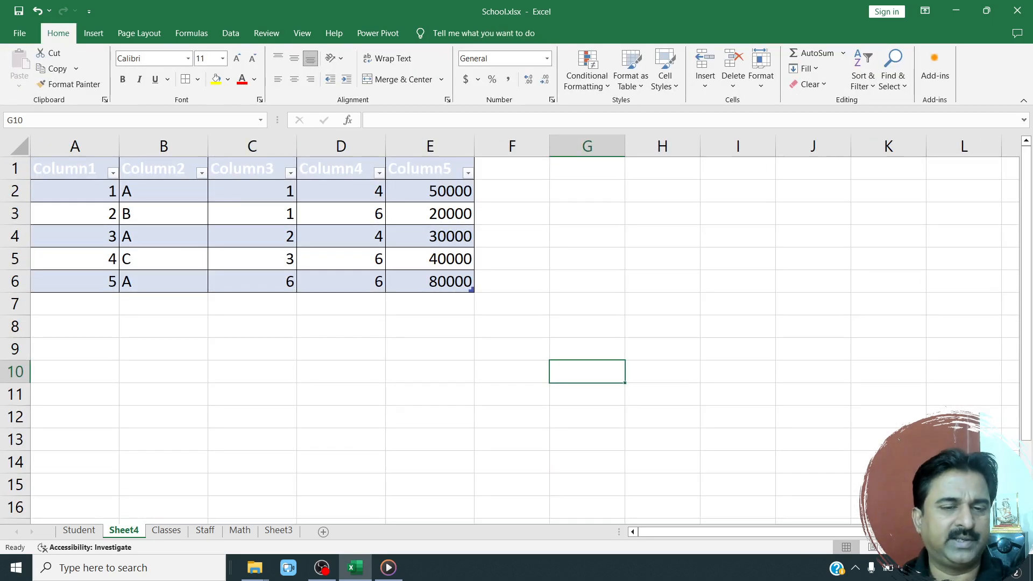
pyautogui.moveTo(69, 169); pyautogui.dragTo(430, 281)
pyautogui.click(341, 327)
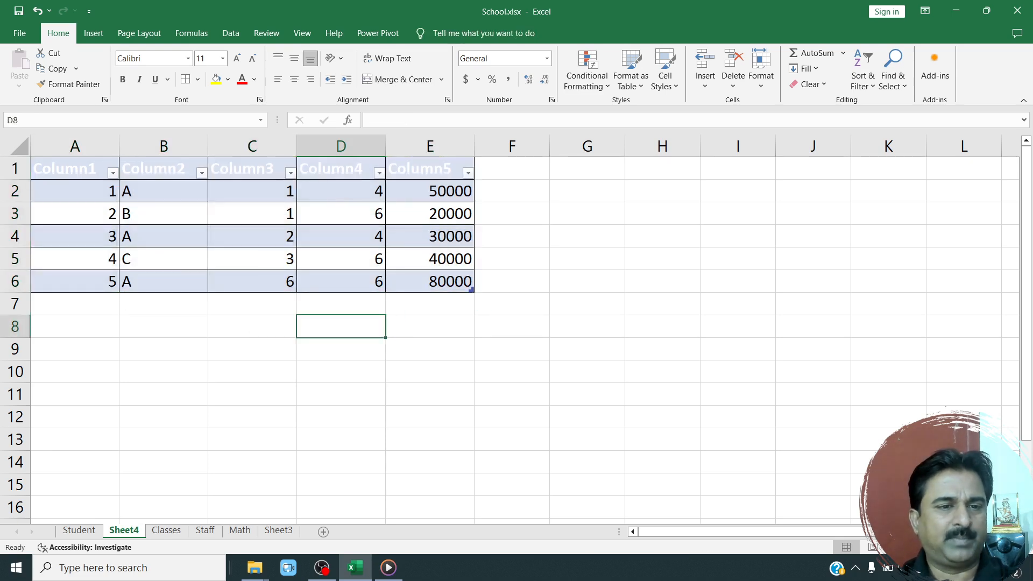
pyautogui.click(112, 172)
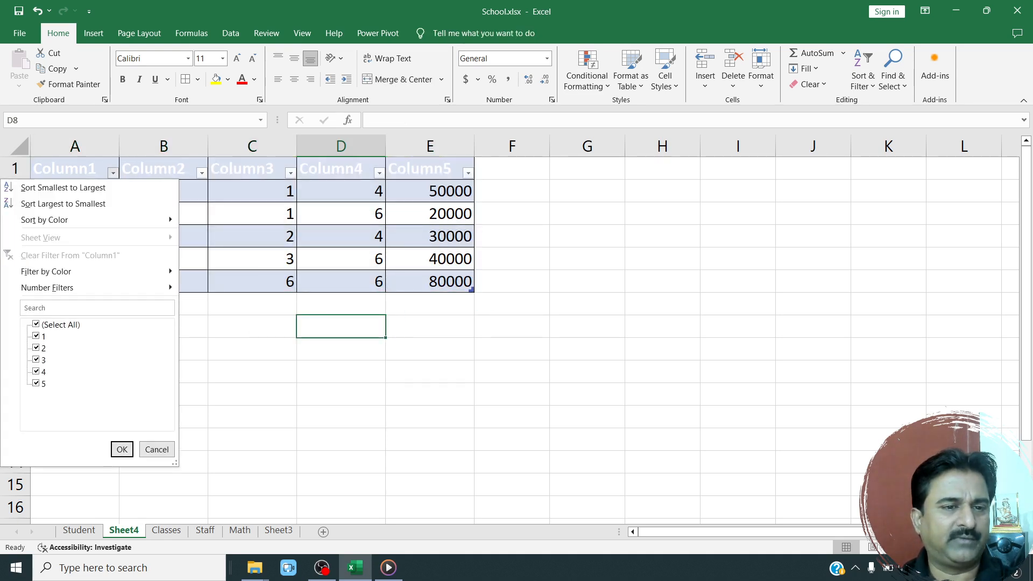
pyautogui.click(157, 449)
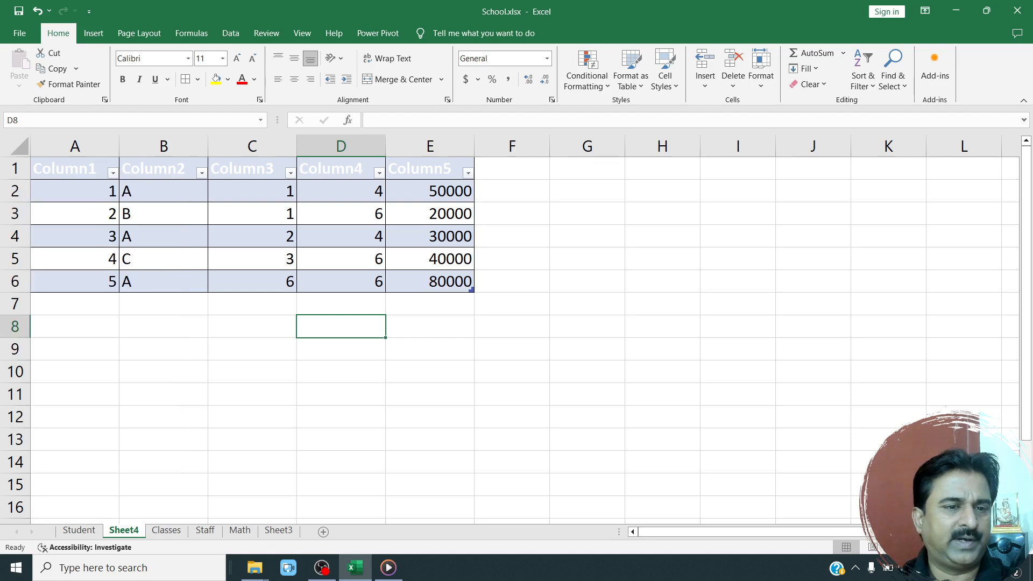
pyautogui.click(112, 172)
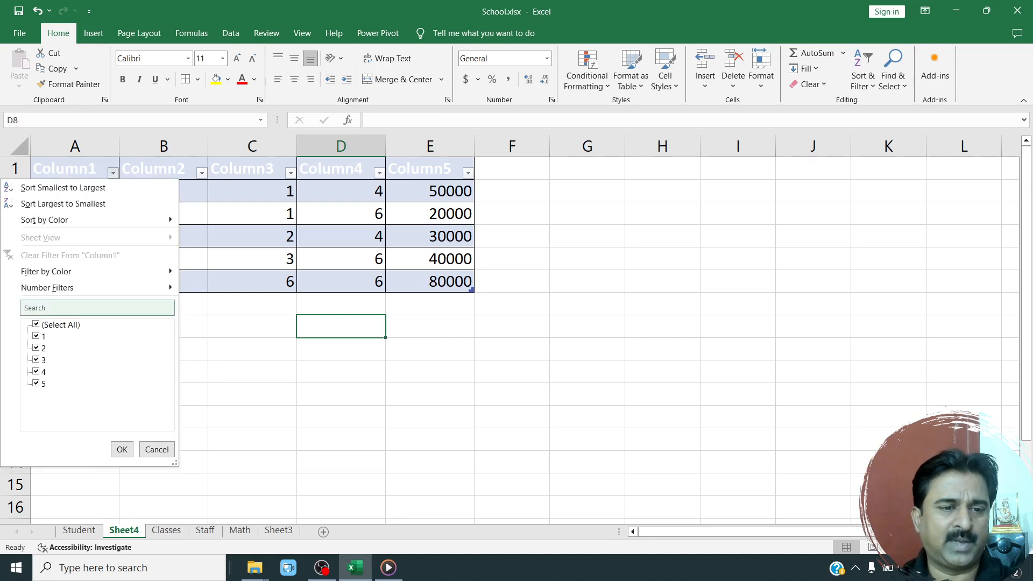
pyautogui.click(157, 450)
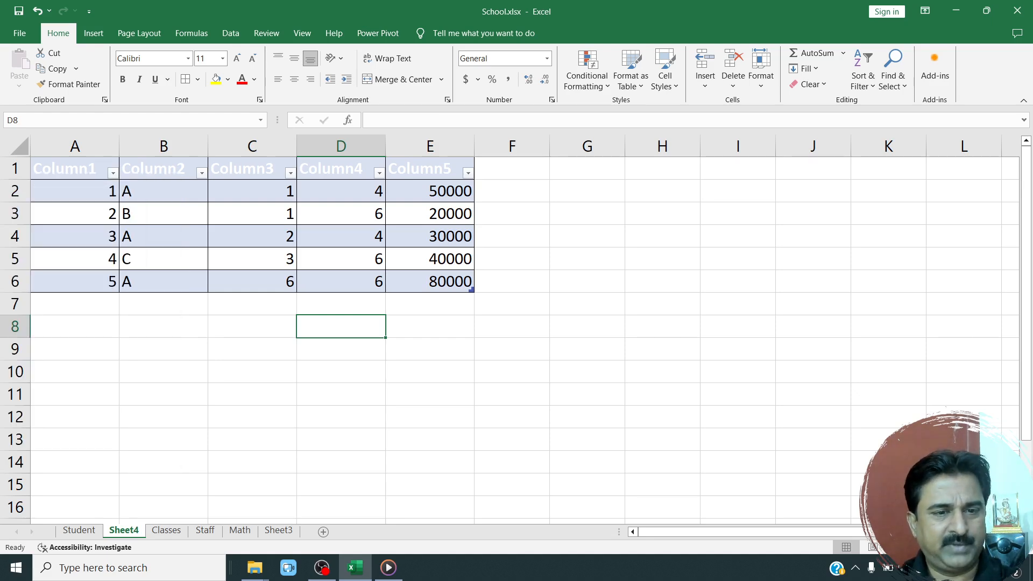
# Rename the new table on Sheet4 as Incentive.
pyautogui.moveTo(431, 168); pyautogui.dragTo(75, 281)
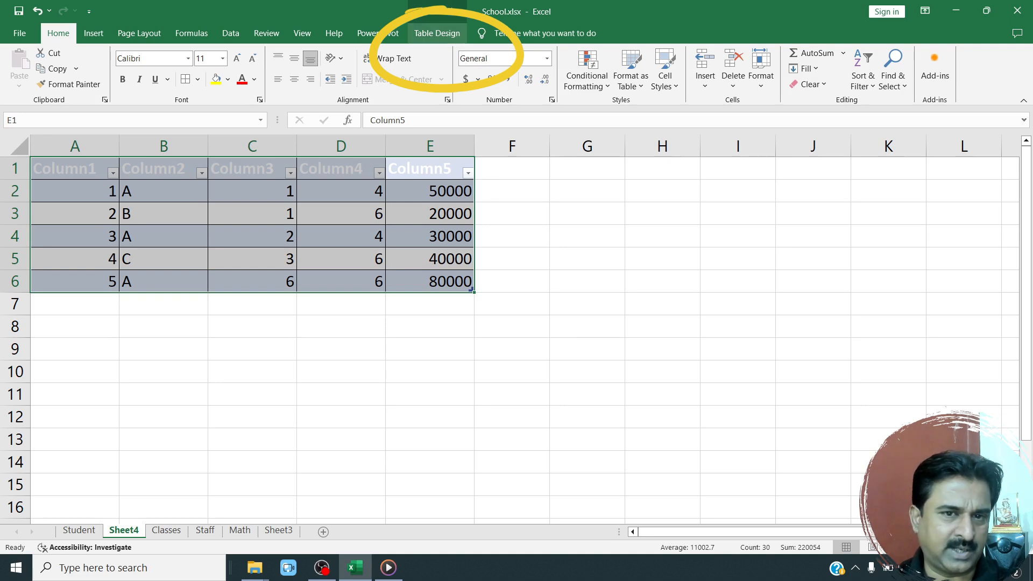
pyautogui.click(437, 34)
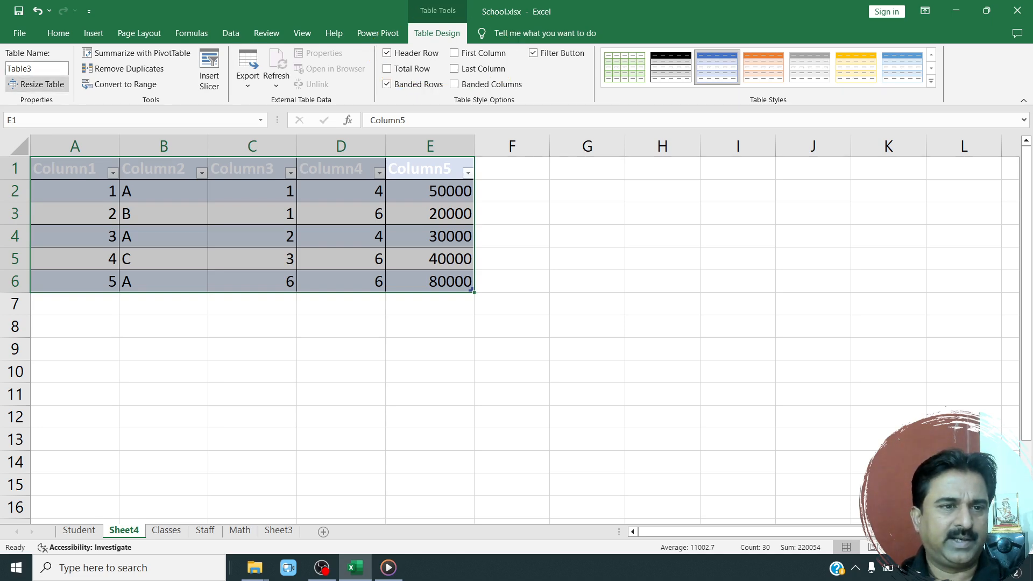
pyautogui.click(37, 69)
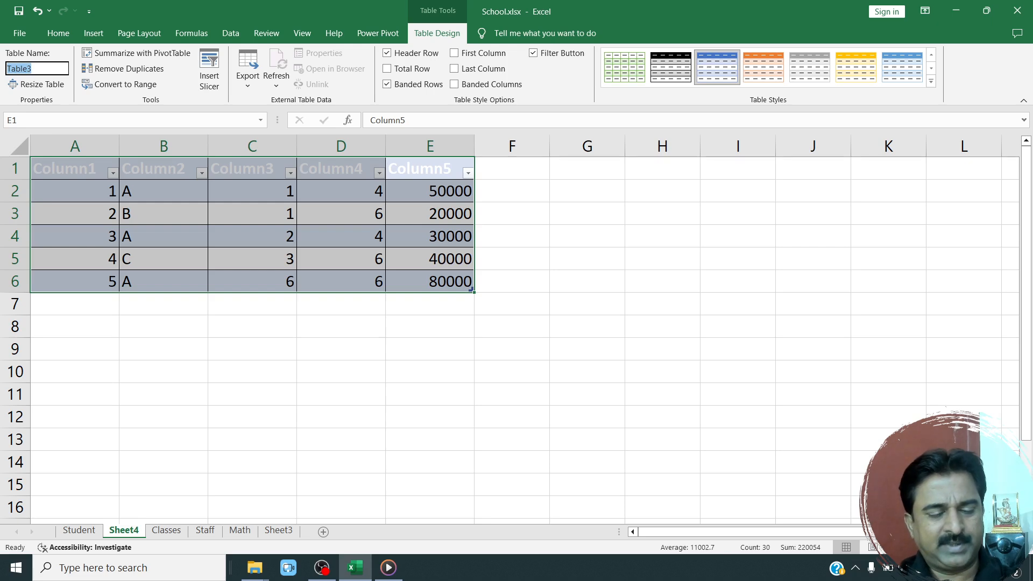
pyautogui.write('Incentive')
pyautogui.press('Return')
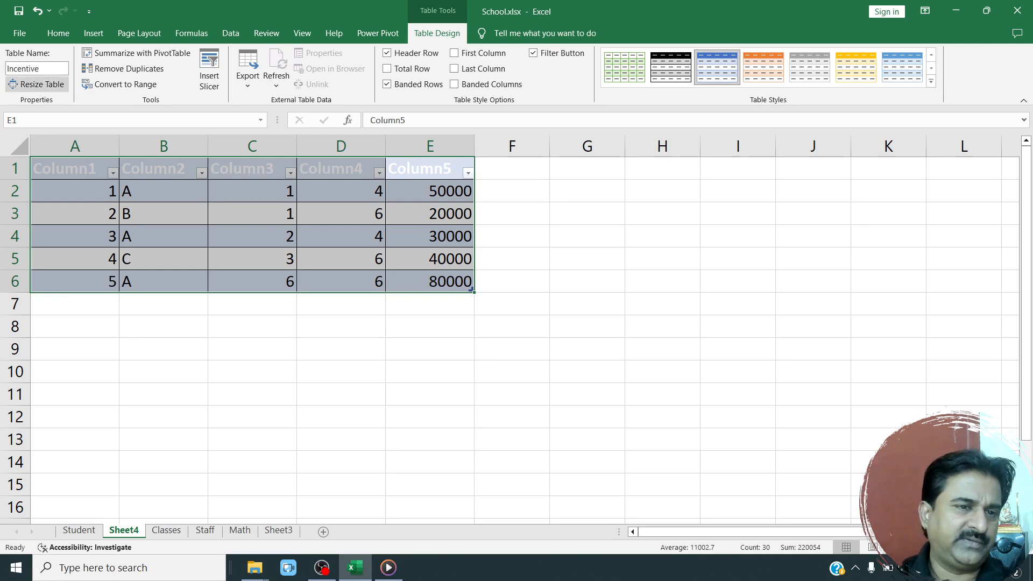
# Review the Incentive table's name and its range A1:E6, and return to the Student sheet.
pyautogui.click(41, 69)
pyautogui.moveTo(76, 191); pyautogui.dragTo(430, 282)
pyautogui.click(341, 281)
pyautogui.moveTo(70, 169); pyautogui.dragTo(433, 283)
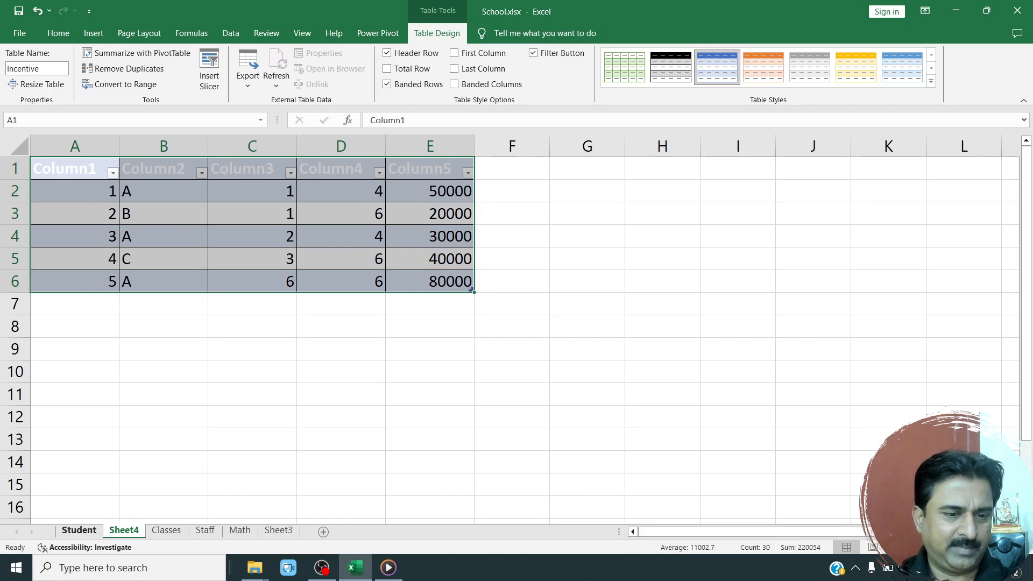
pyautogui.click(79, 530)
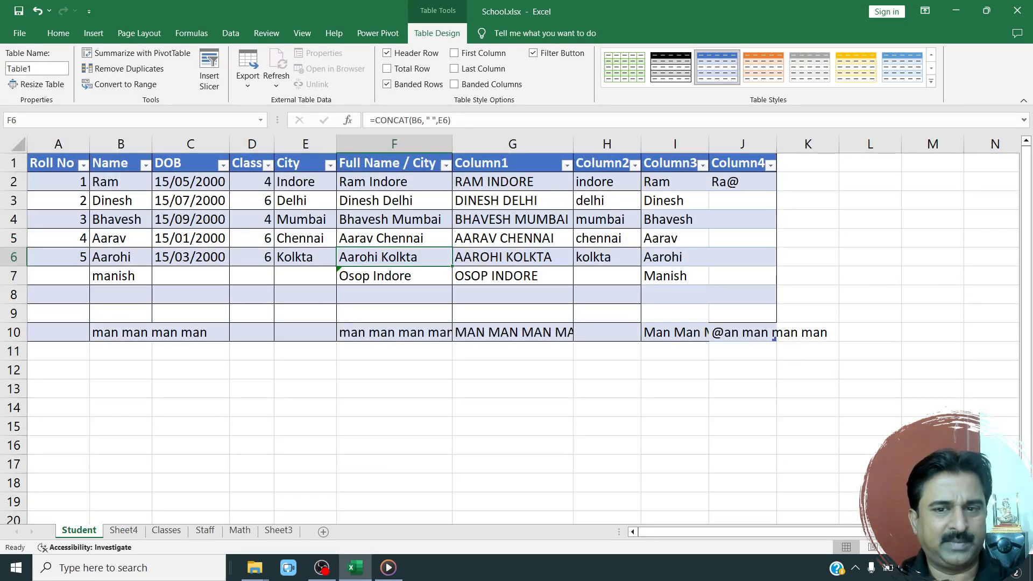
# Try pointing the PROPER formula in I3 of the Student sheet at other cells there and on Sheet4.
pyautogui.click(674, 201)
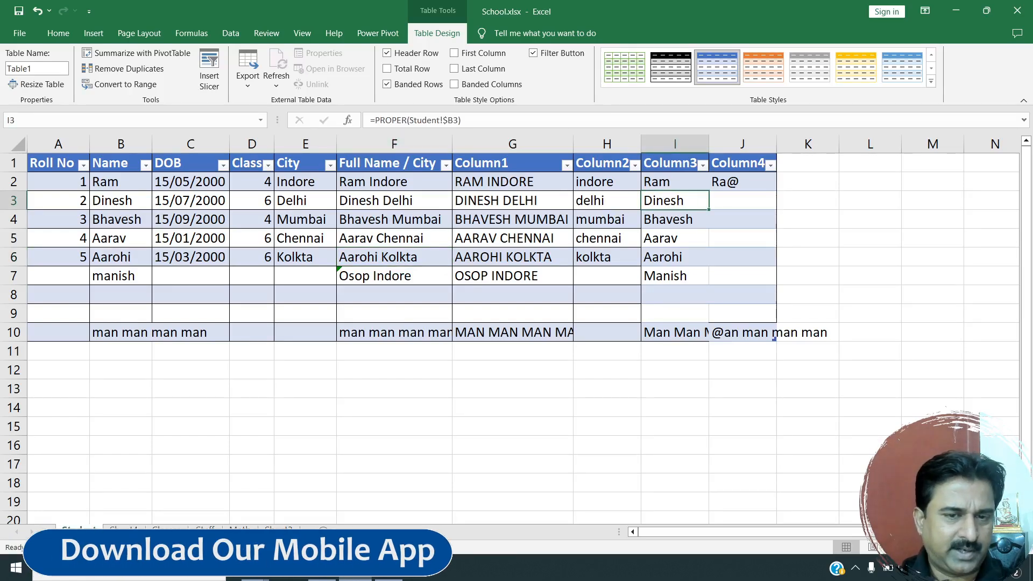
pyautogui.moveTo(410, 120); pyautogui.dragTo(461, 120)
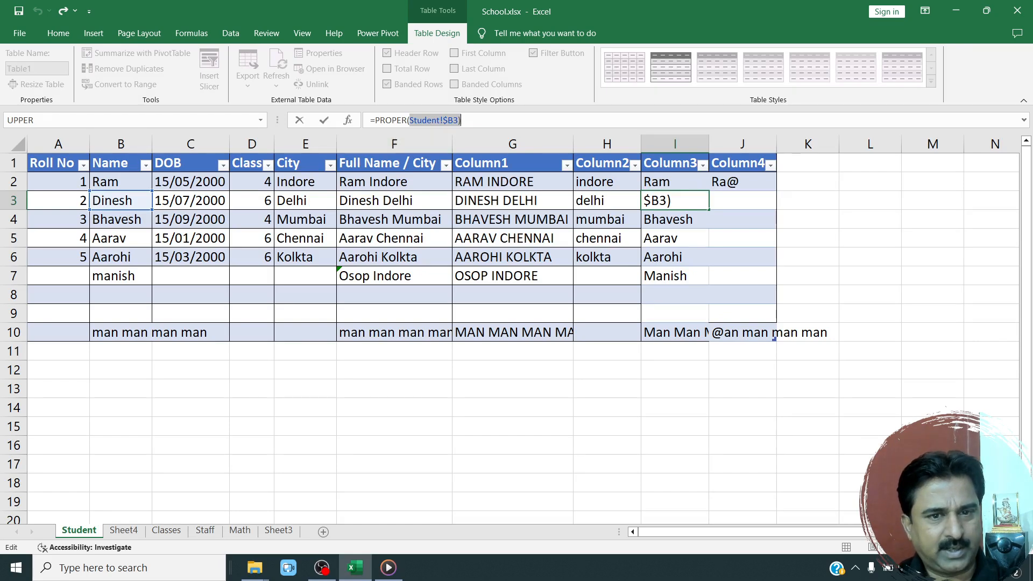
pyautogui.click(394, 219)
pyautogui.click(312, 238)
pyautogui.click(512, 239)
pyautogui.click(606, 219)
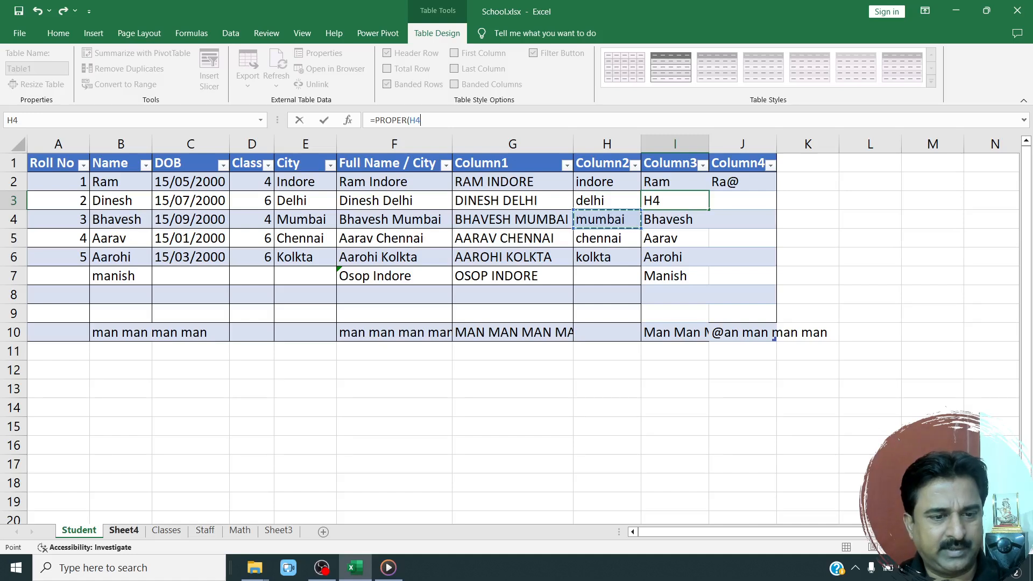
pyautogui.click(124, 530)
pyautogui.click(164, 236)
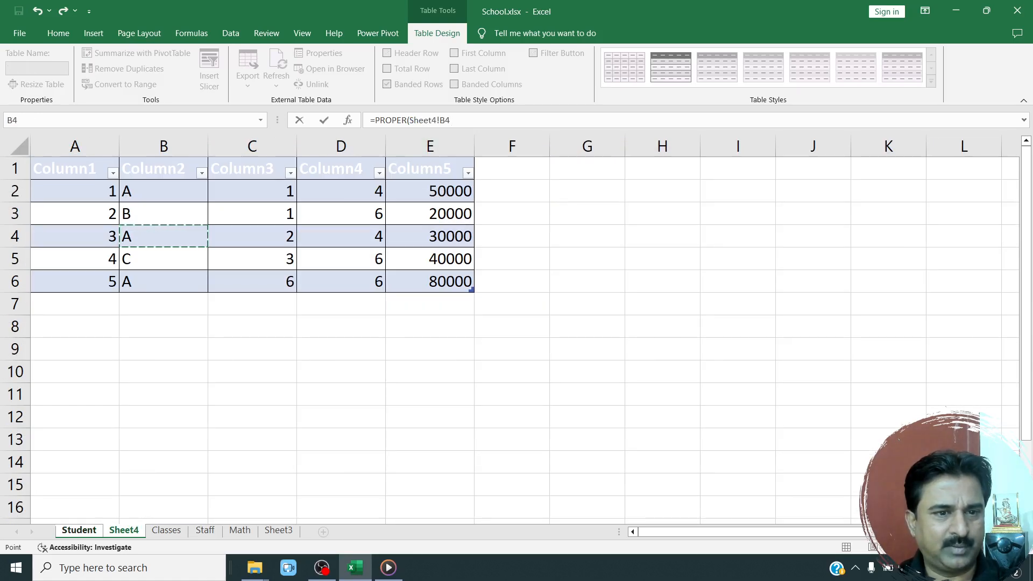
pyautogui.click(430, 237)
pyautogui.click(341, 236)
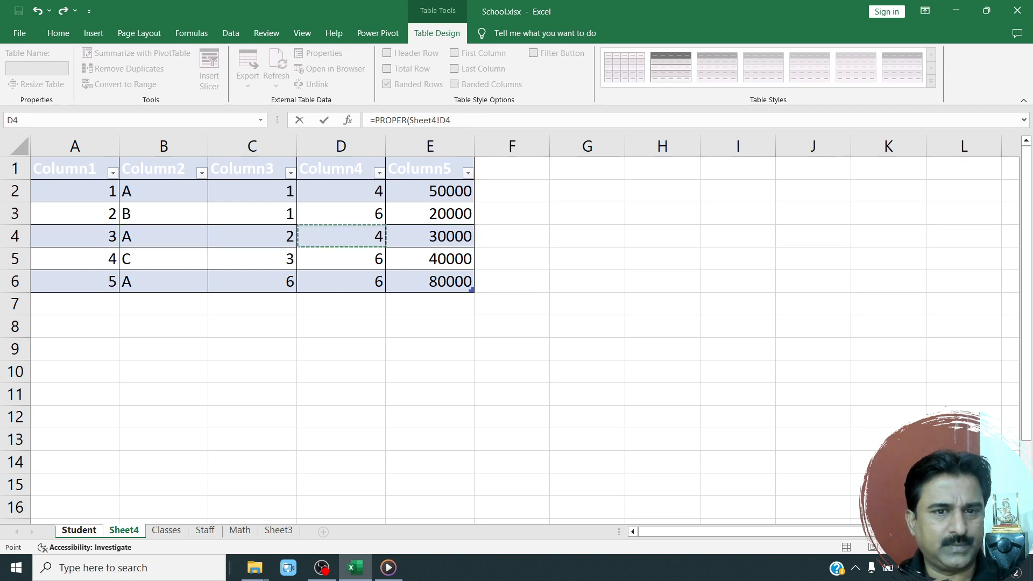
pyautogui.click(430, 258)
pyautogui.click(430, 282)
pyautogui.click(341, 327)
pyautogui.press('Escape')
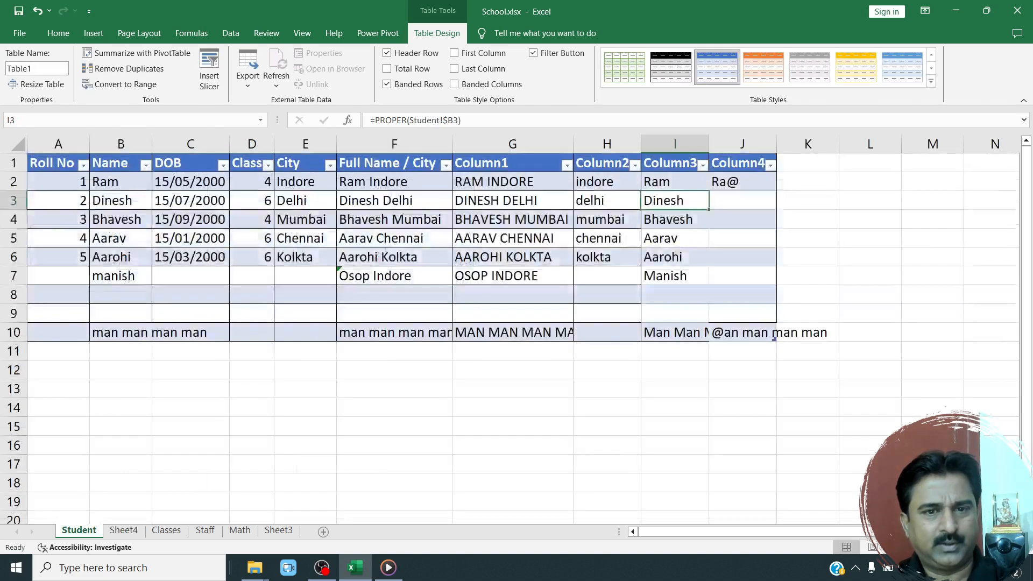
pyautogui.click(513, 389)
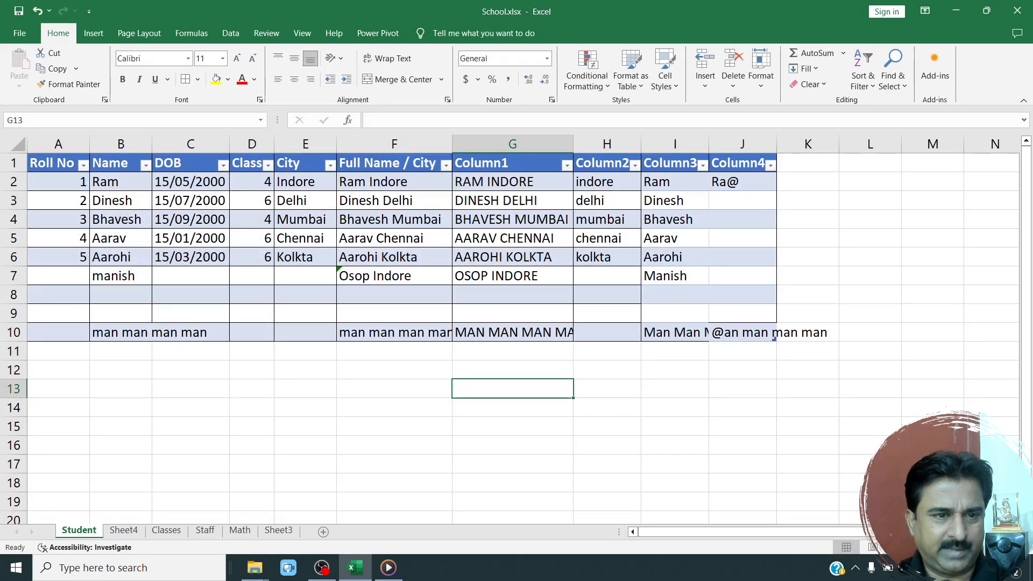
pyautogui.hotkey('ctrl', 'Home')
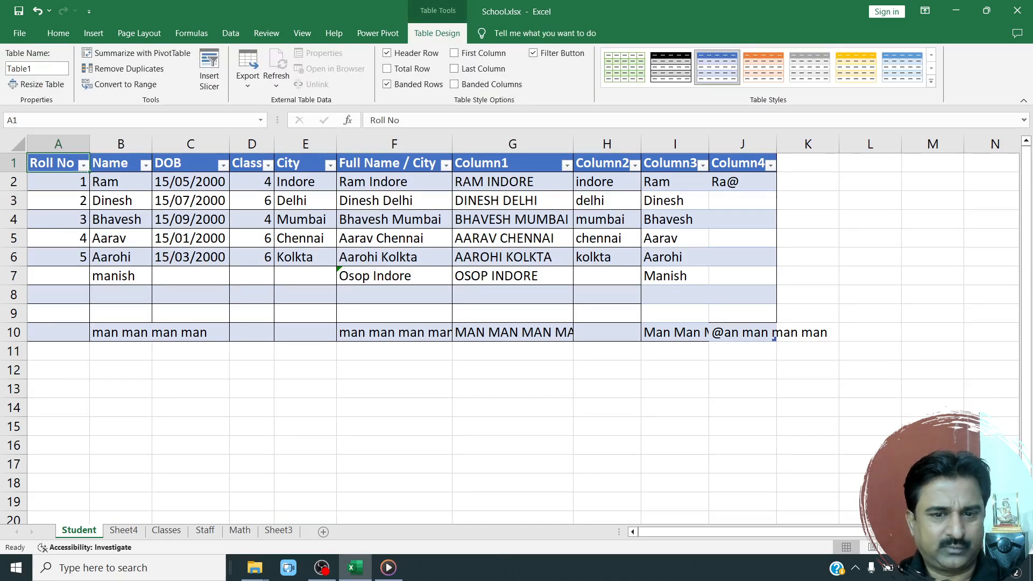
pyautogui.click(513, 370)
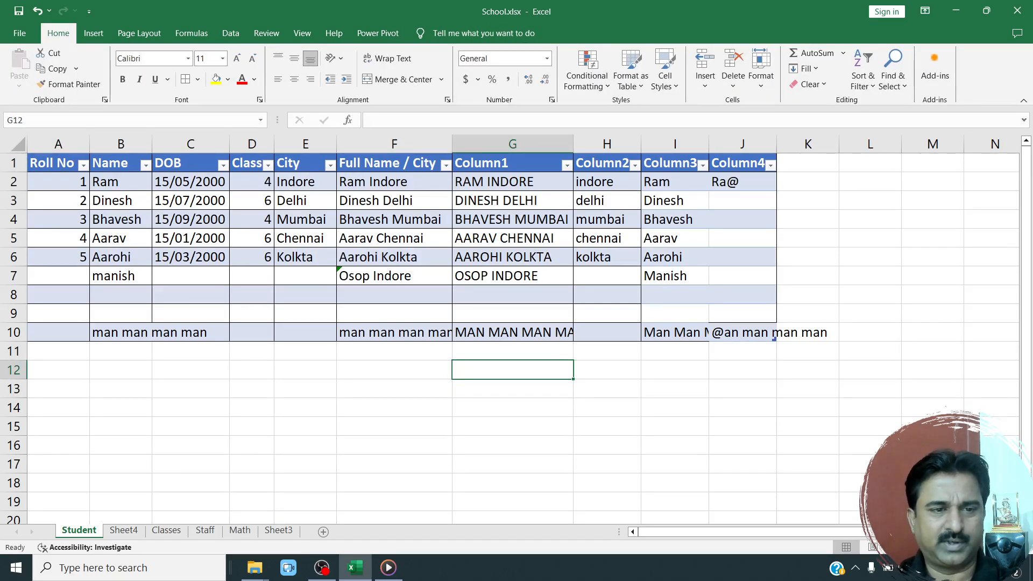
# On Sheet4, calculate the average of the Incentive table's Column5 in cell G6 with =AVERAGE(Incentive[Column5]).
pyautogui.hotkey('ctrl', 'pagedown')
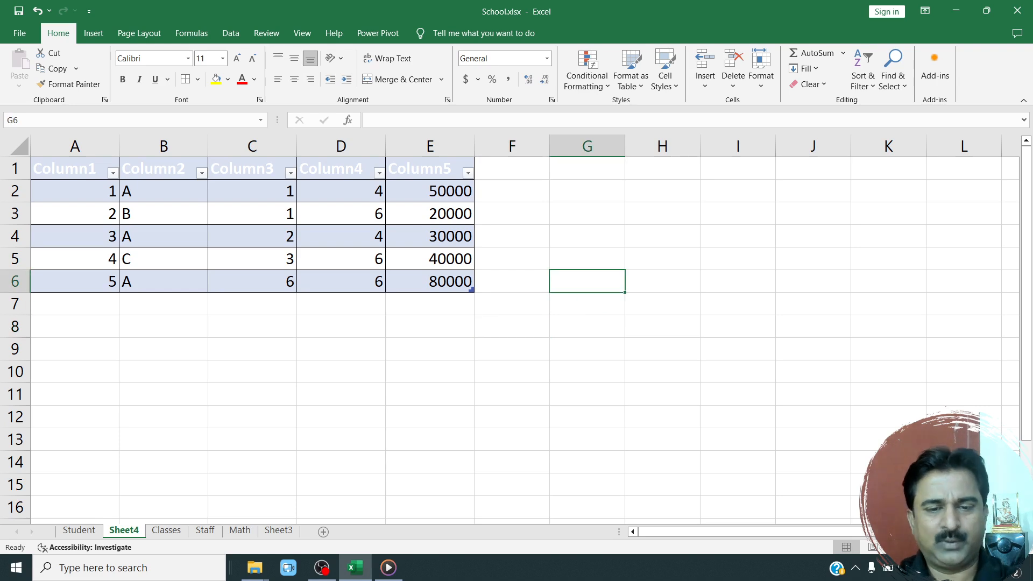
pyautogui.write('=')
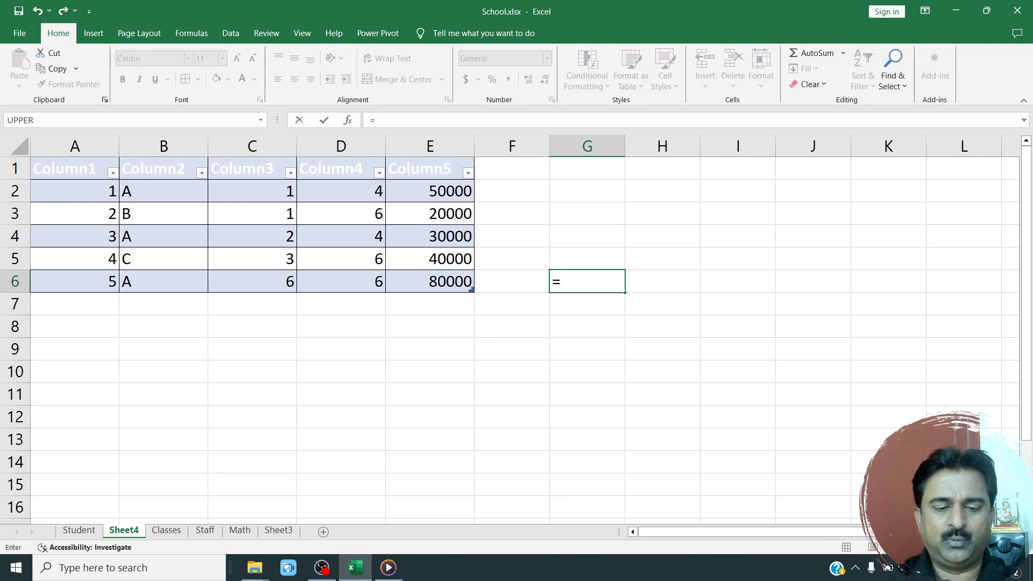
pyautogui.write('av')
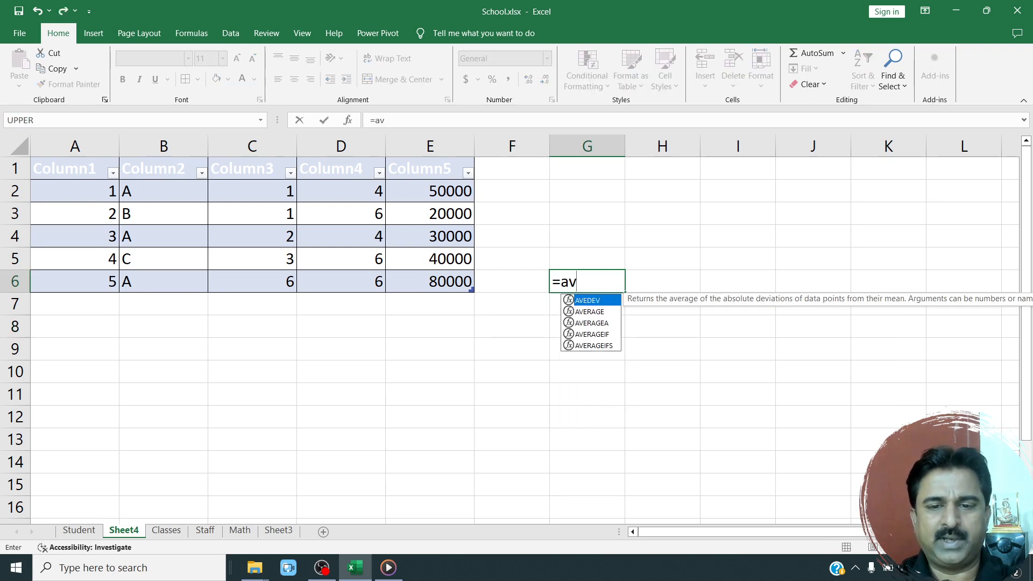
pyautogui.press('Tab')
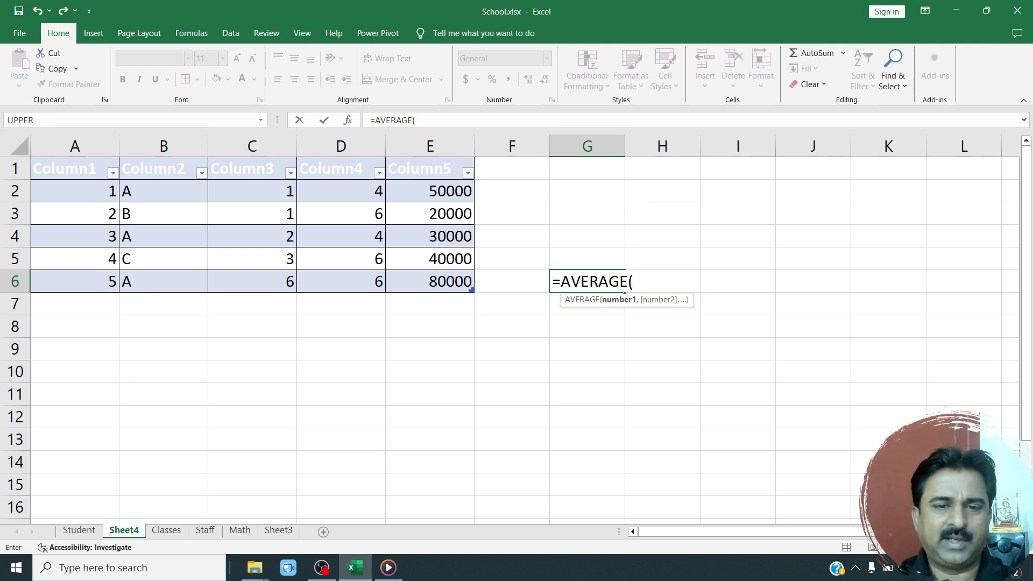
pyautogui.click(430, 191)
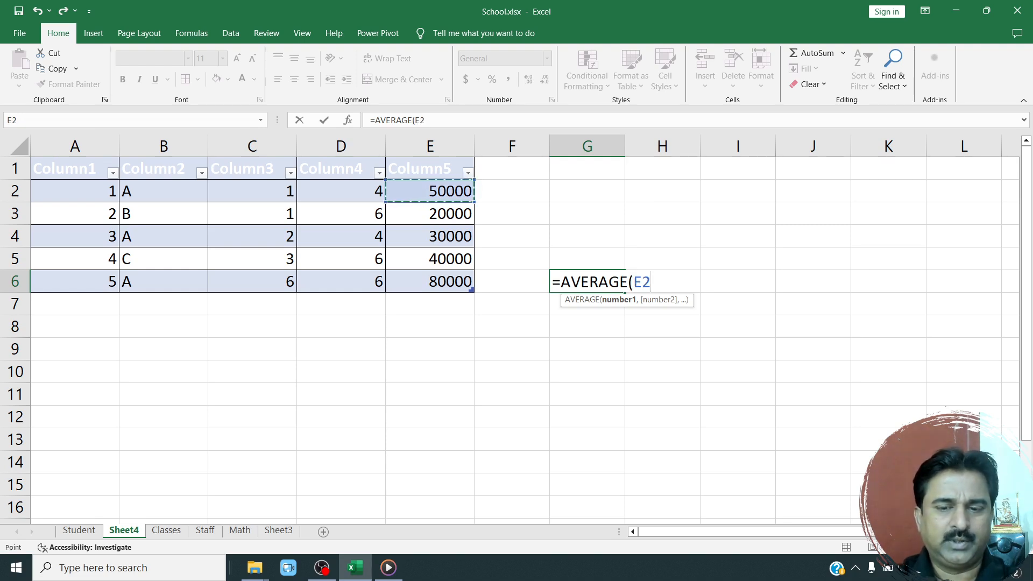
pyautogui.press('F8')
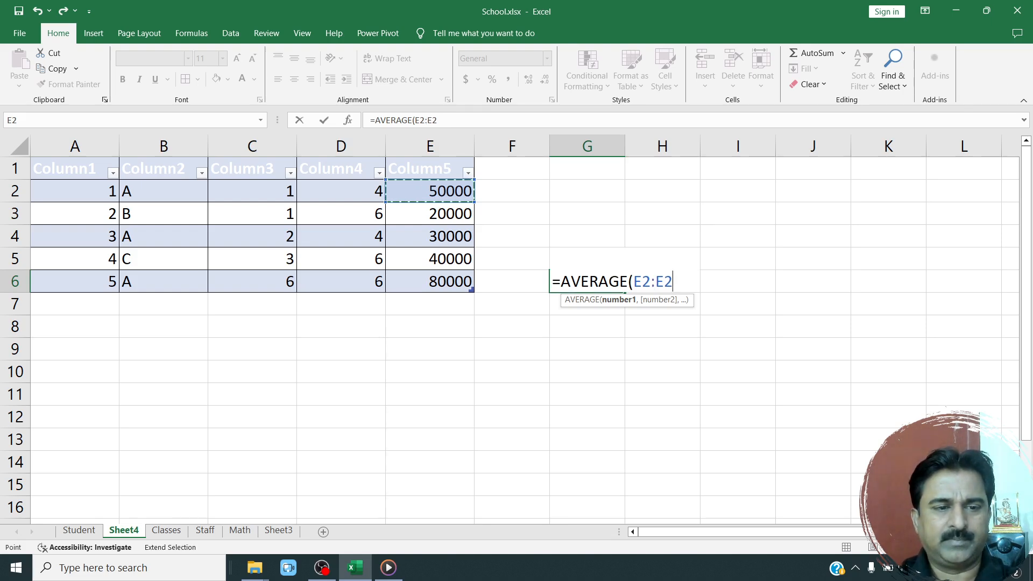
pyautogui.press('Down')
pyautogui.press('Down')
pyautogui.press('Down')
pyautogui.press('Down')
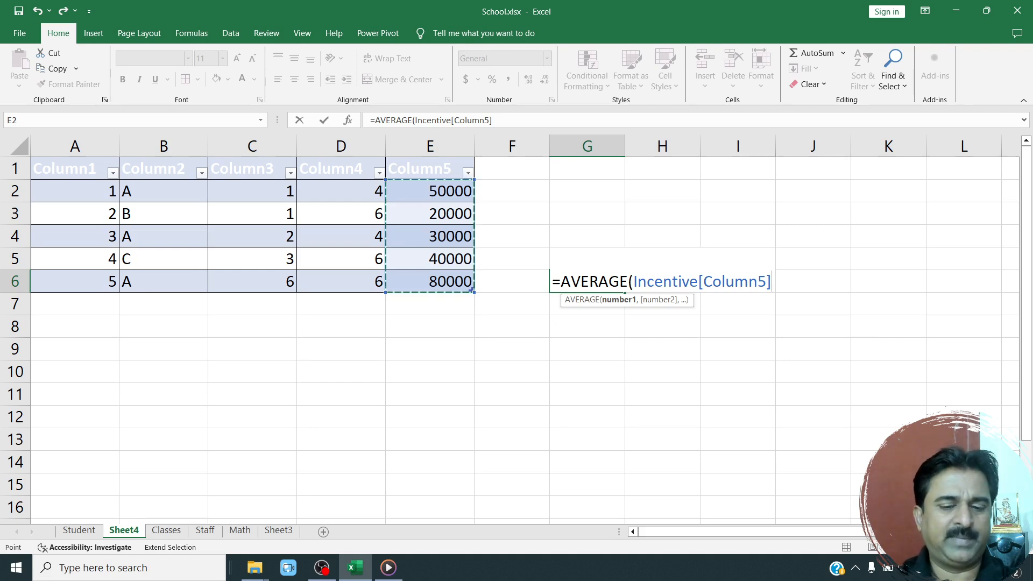
pyautogui.moveTo(772, 282); pyautogui.dragTo(673, 282)
pyautogui.click(663, 282)
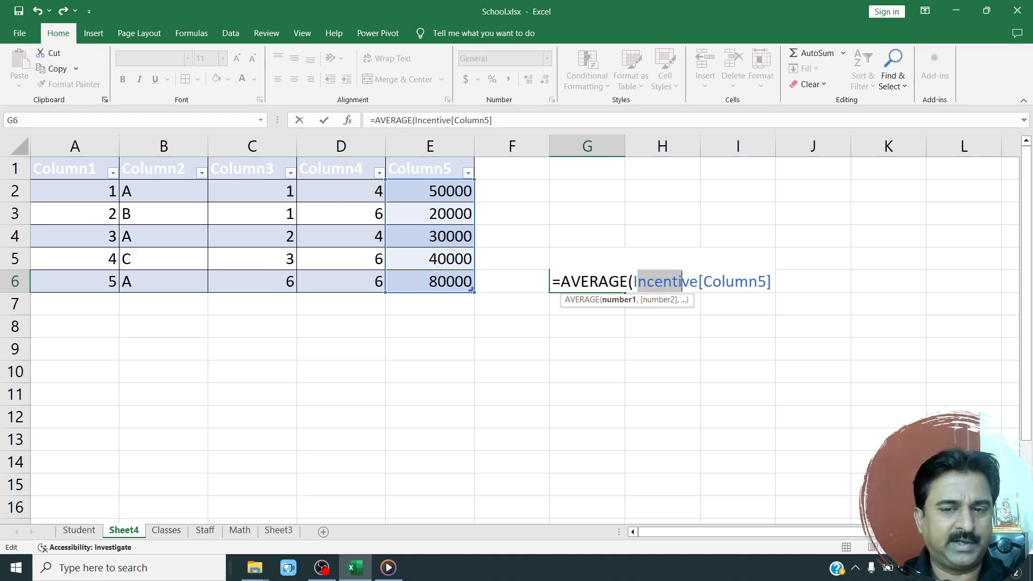
pyautogui.moveTo(735, 282); pyautogui.dragTo(758, 281)
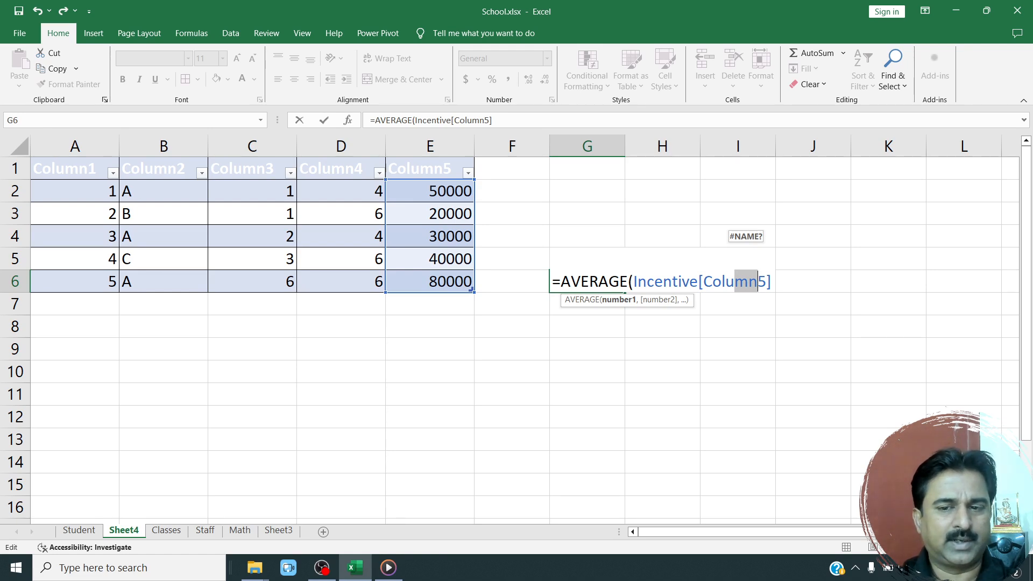
pyautogui.click(772, 282)
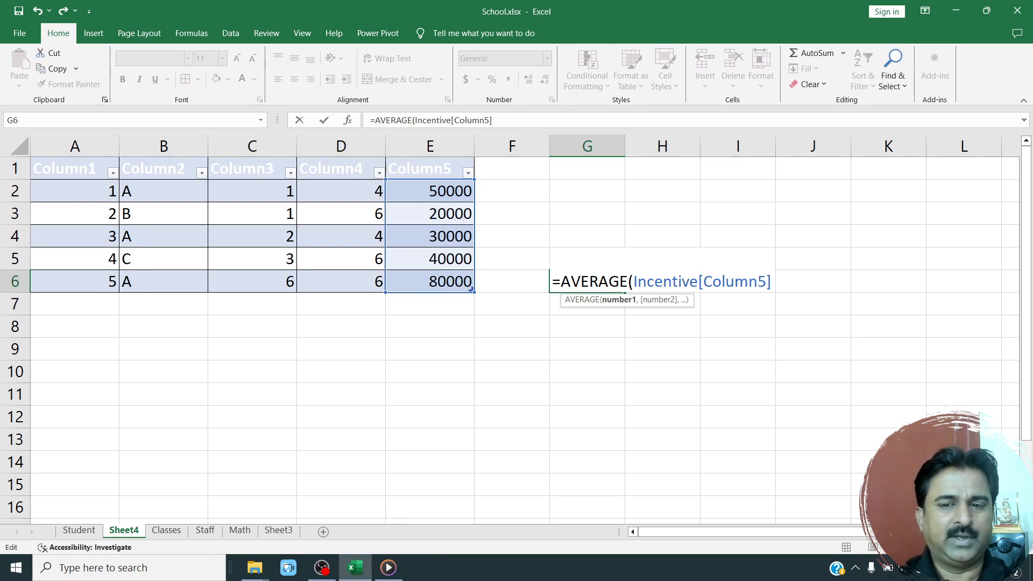
pyautogui.write(')')
pyautogui.press('Return')
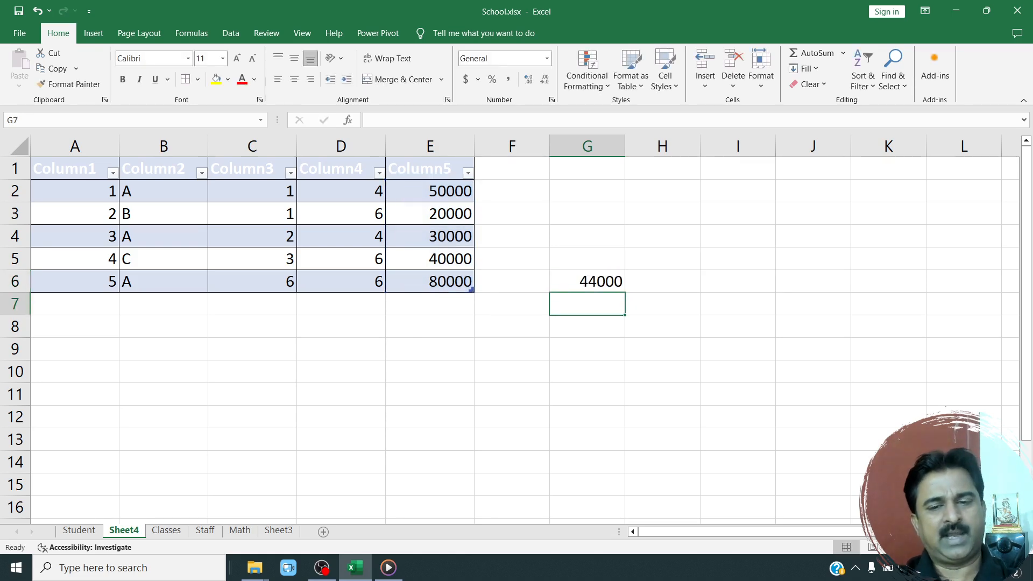
# Label the calculated value in G6 by entering Average in the adjacent cell H6.
pyautogui.click(662, 281)
pyautogui.write('A')
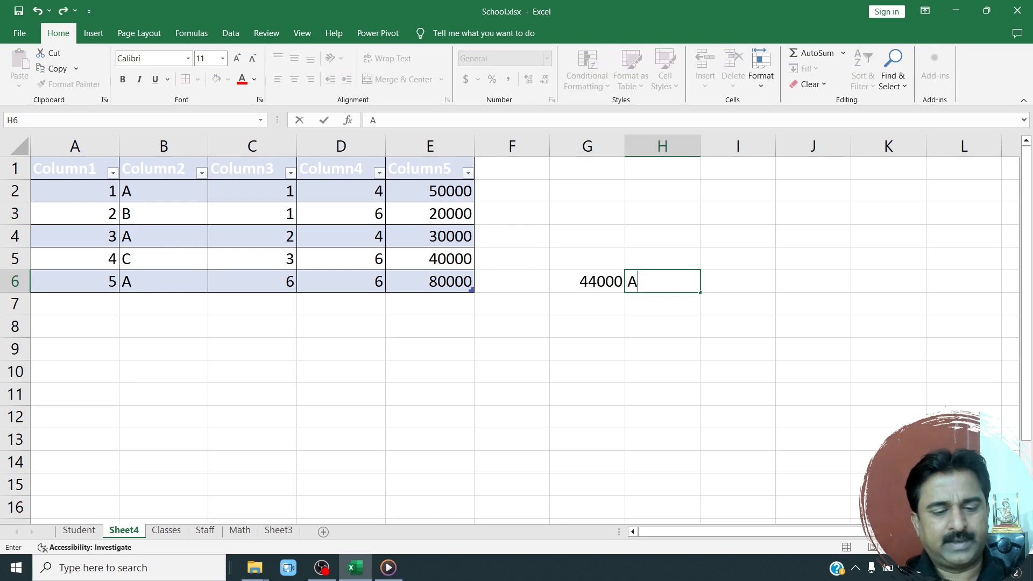
pyautogui.write('verage')
pyautogui.press('Return')
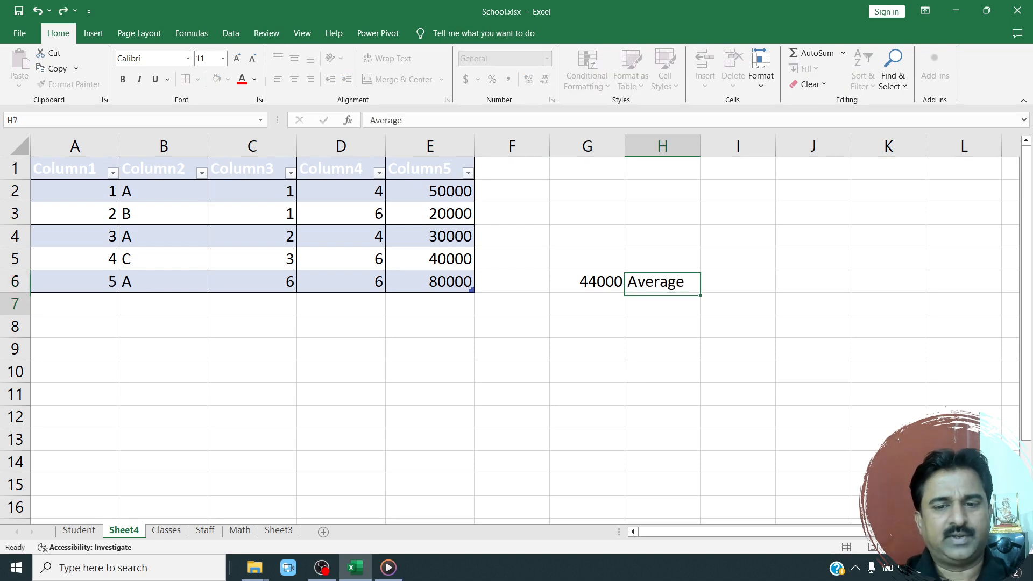
pyautogui.click(587, 304)
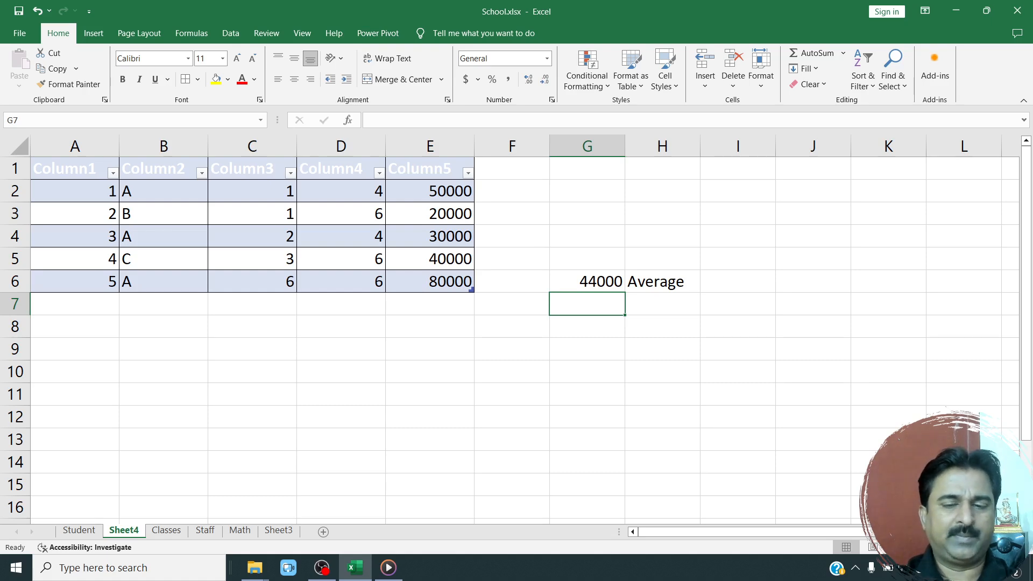
pyautogui.write('=')
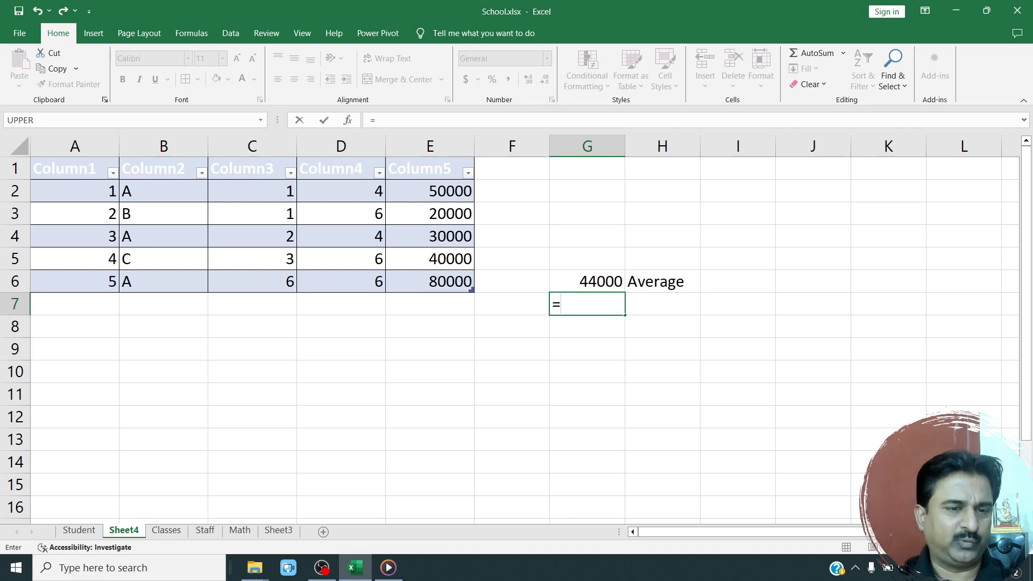
pyautogui.moveTo(70, 168); pyautogui.dragTo(463, 285)
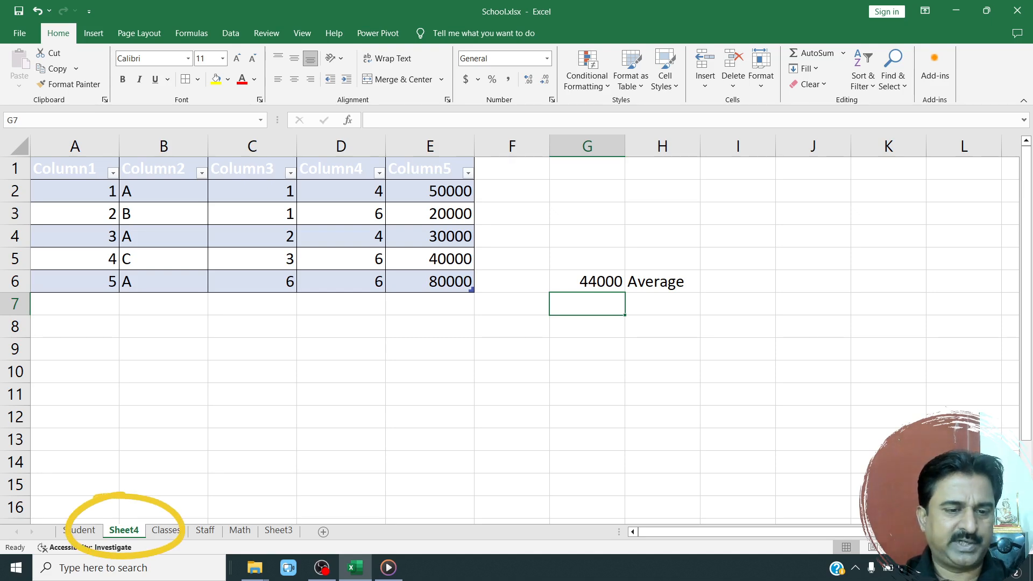
# Review the name of the table in A1:E6 and the table reference used by the AVERAGE formula in G6.
pyautogui.moveTo(70, 169); pyautogui.dragTo(436, 281)
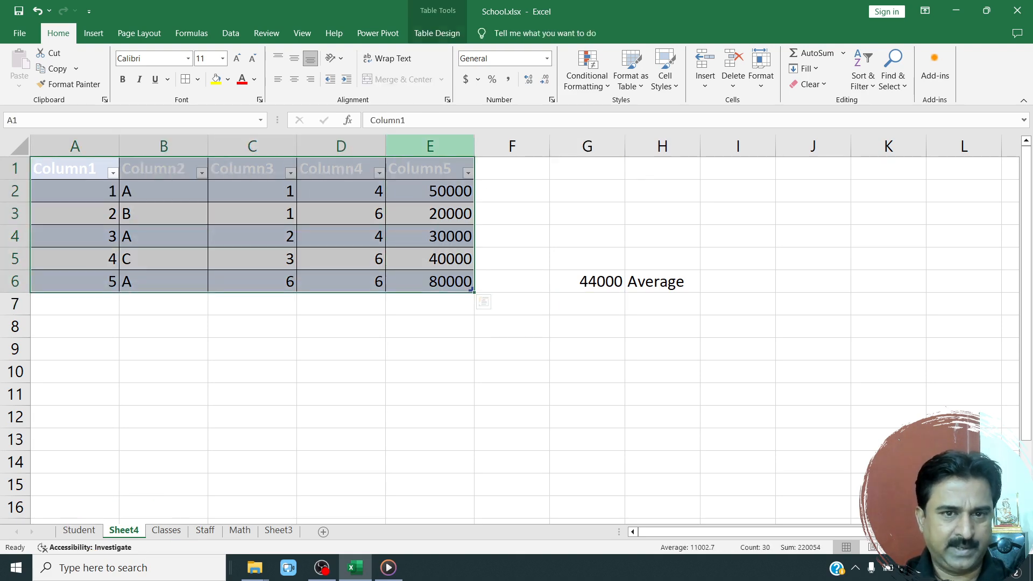
pyautogui.click(437, 33)
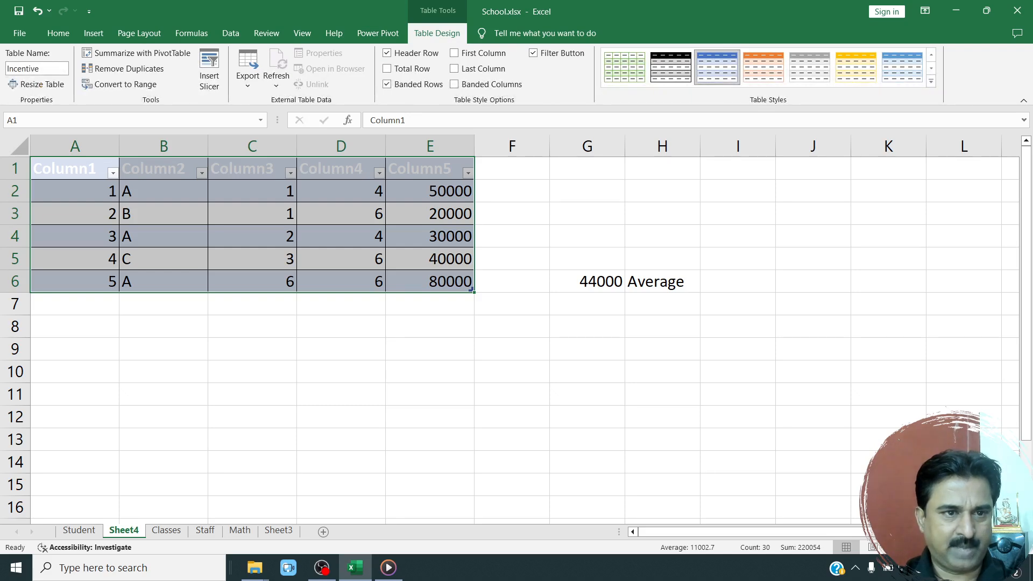
pyautogui.click(37, 68)
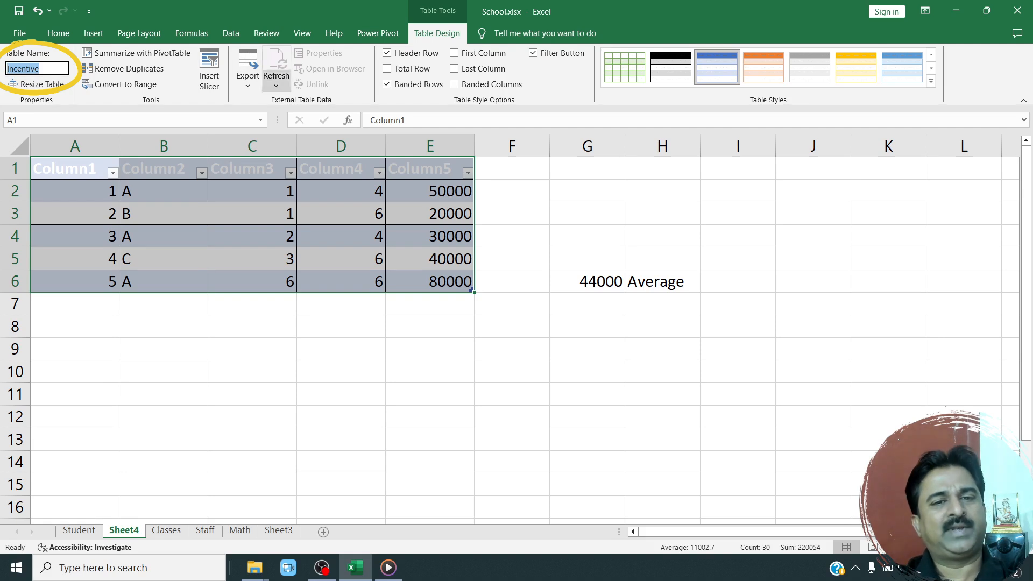
pyautogui.click(164, 236)
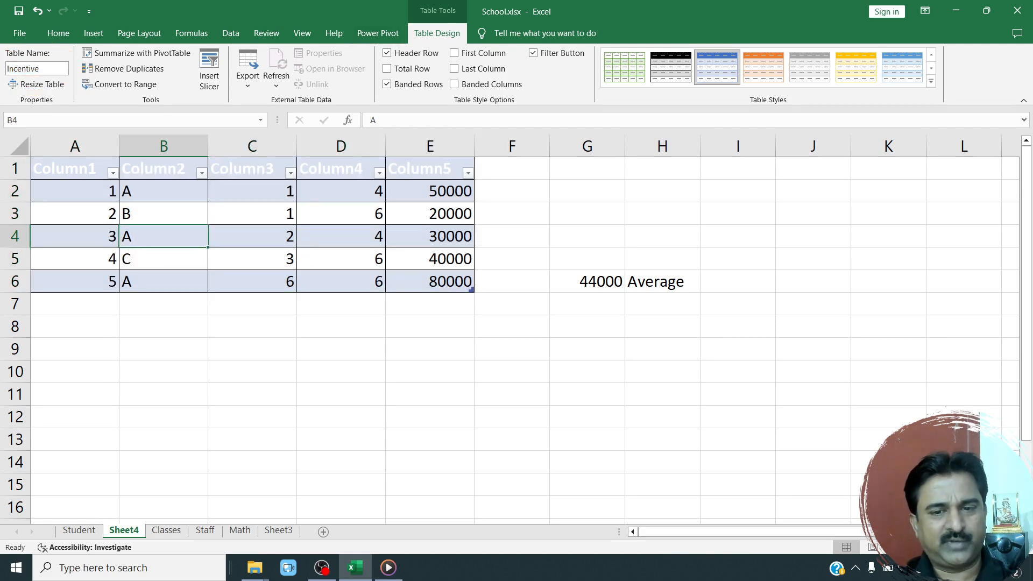
pyautogui.click(609, 281)
pyautogui.moveTo(414, 120); pyautogui.dragTo(492, 120)
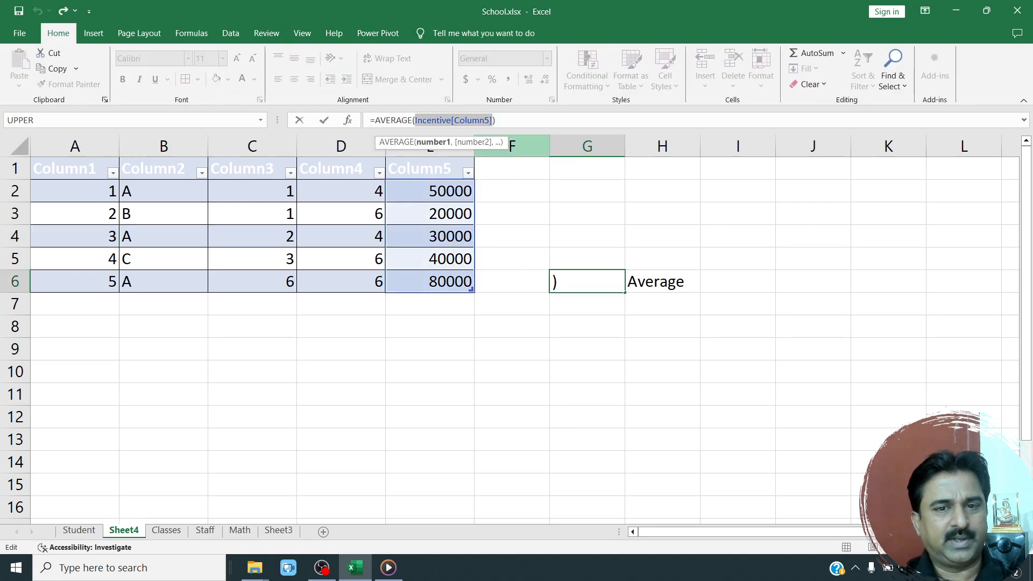
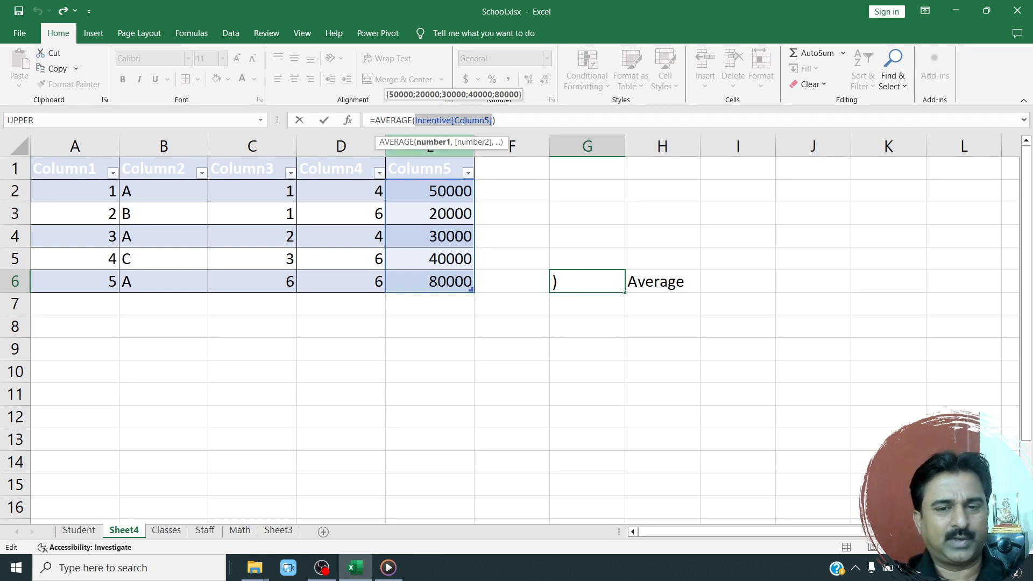
pyautogui.click(587, 304)
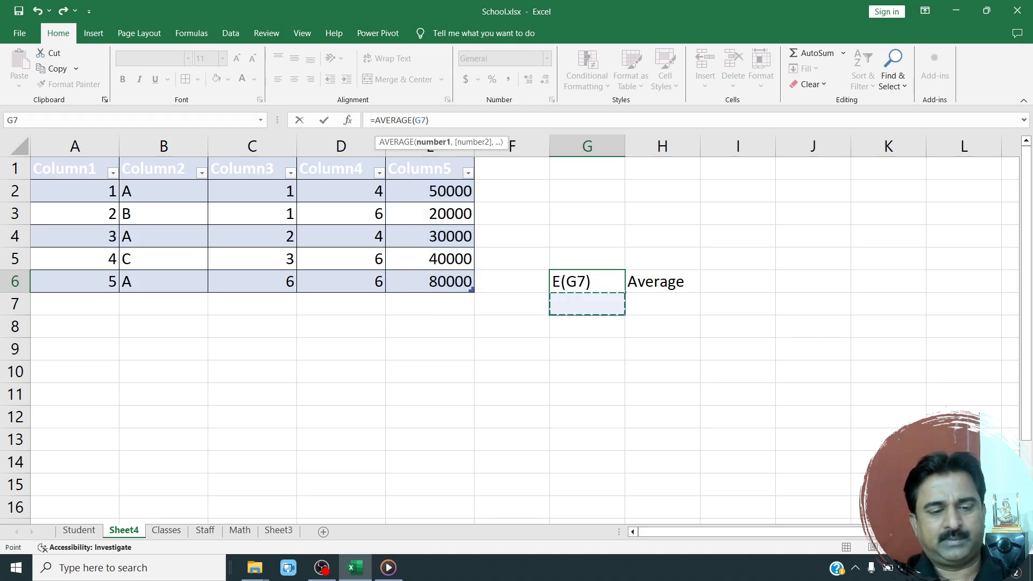
pyautogui.press('Escape')
# Calculate the sum of the Incentive table's Column5 in cell G7 with =SUM(Incentive[Column5]).
pyautogui.click(662, 304)
pyautogui.click(587, 304)
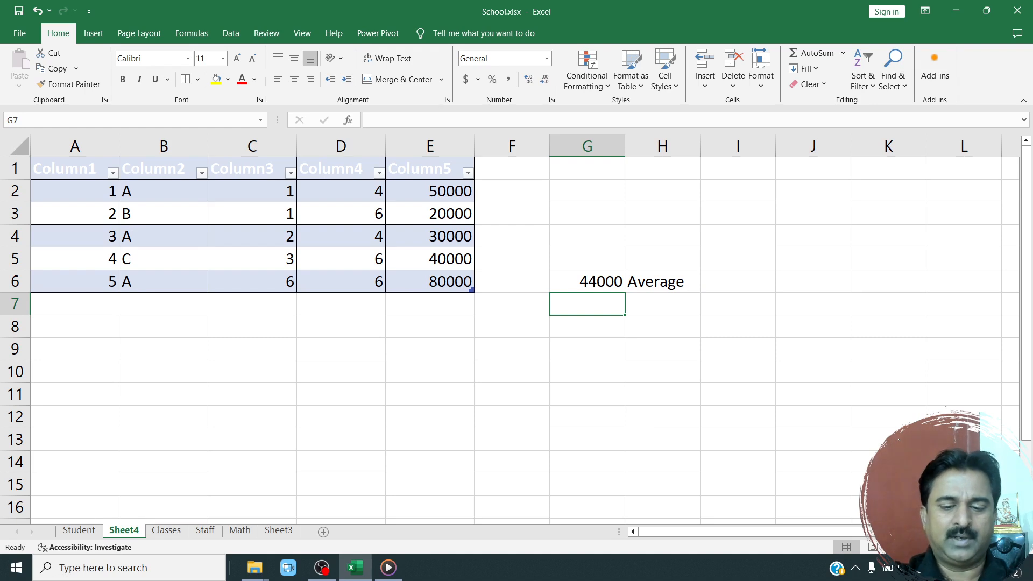
pyautogui.write('=sum')
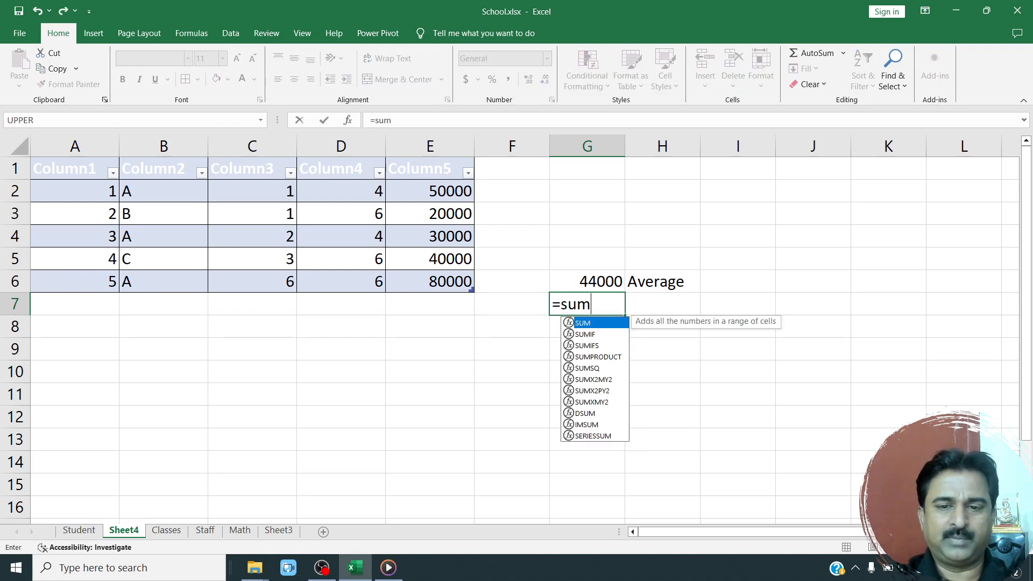
pyautogui.write('(')
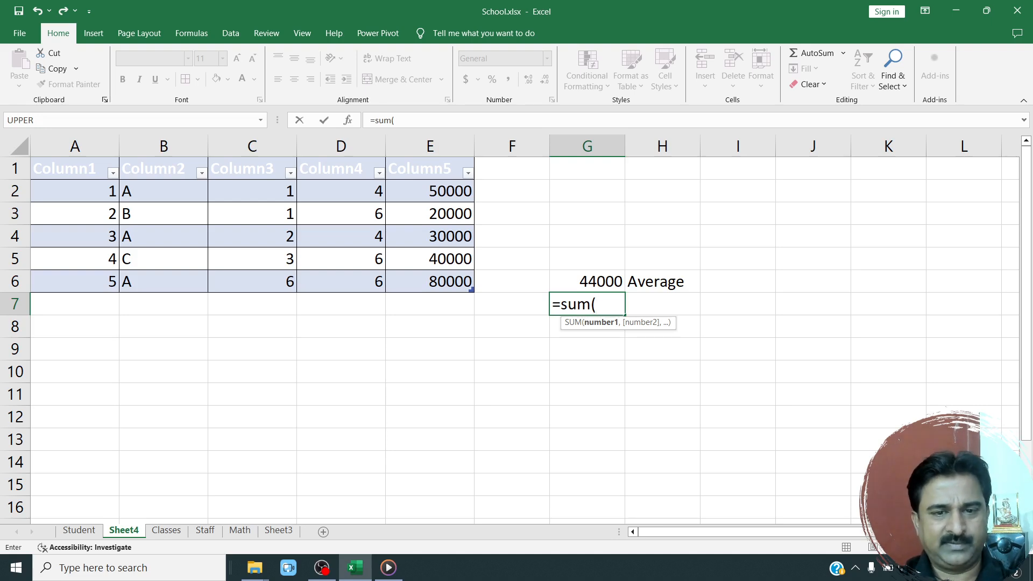
pyautogui.click(430, 192)
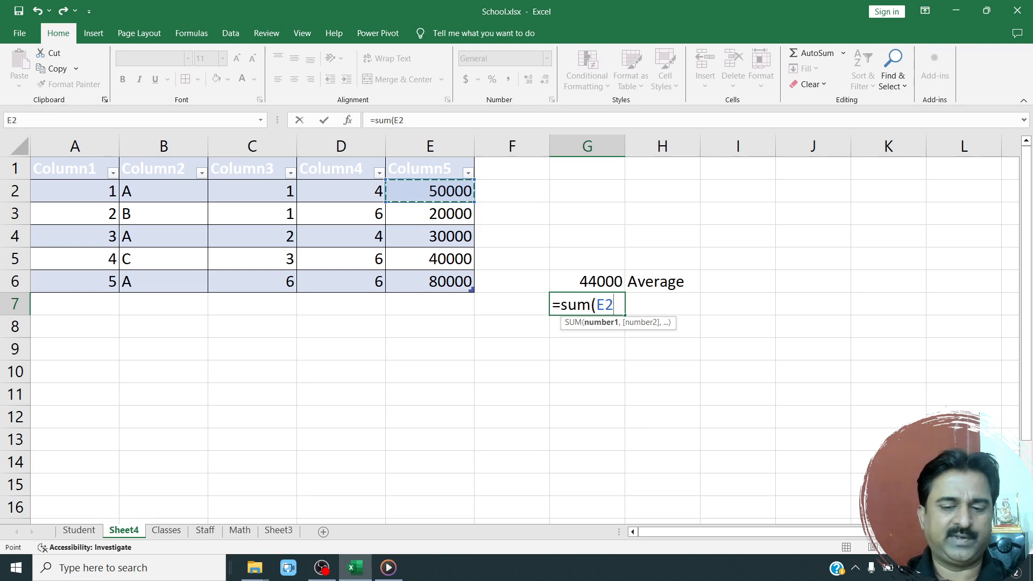
pyautogui.press('F8')
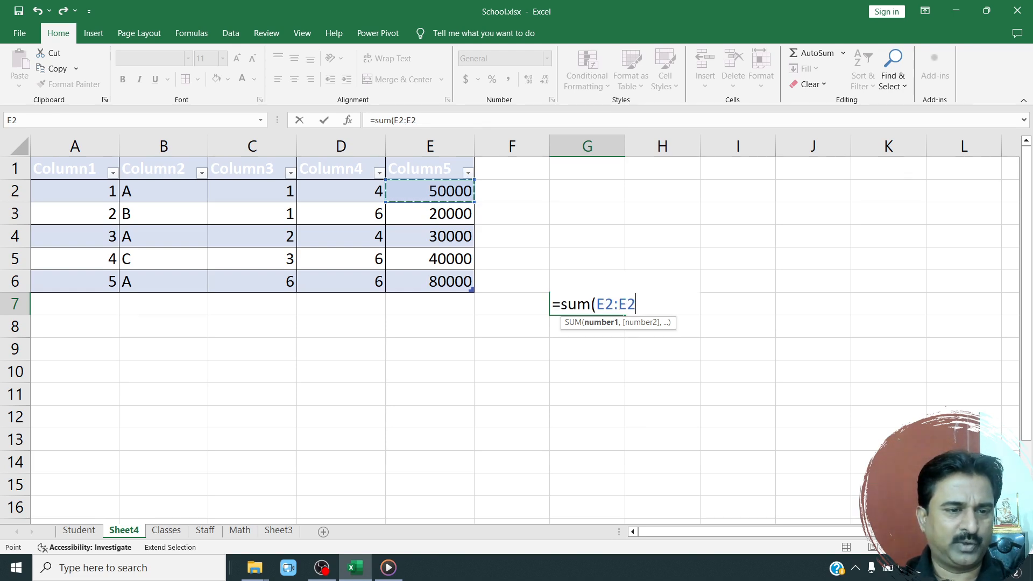
pyautogui.hotkey('ctrl', 'Down')
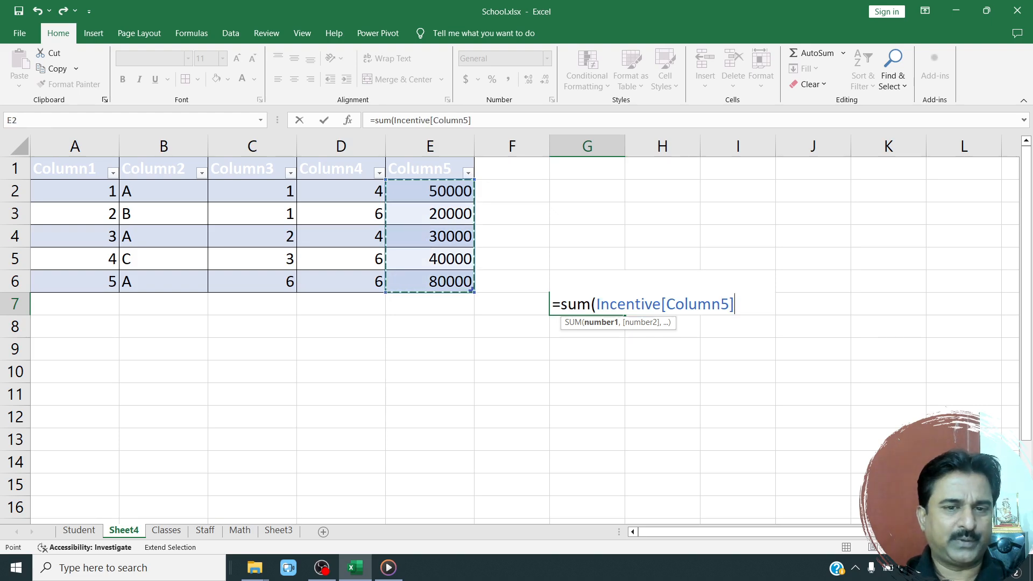
pyautogui.moveTo(735, 304); pyautogui.dragTo(610, 304)
pyautogui.click(602, 305)
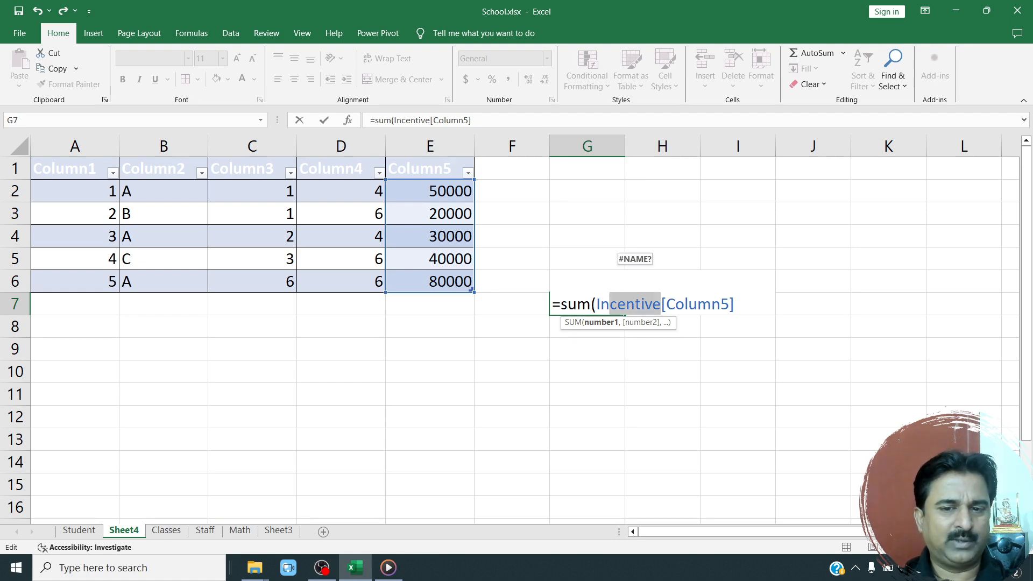
pyautogui.click(735, 305)
pyautogui.write(')')
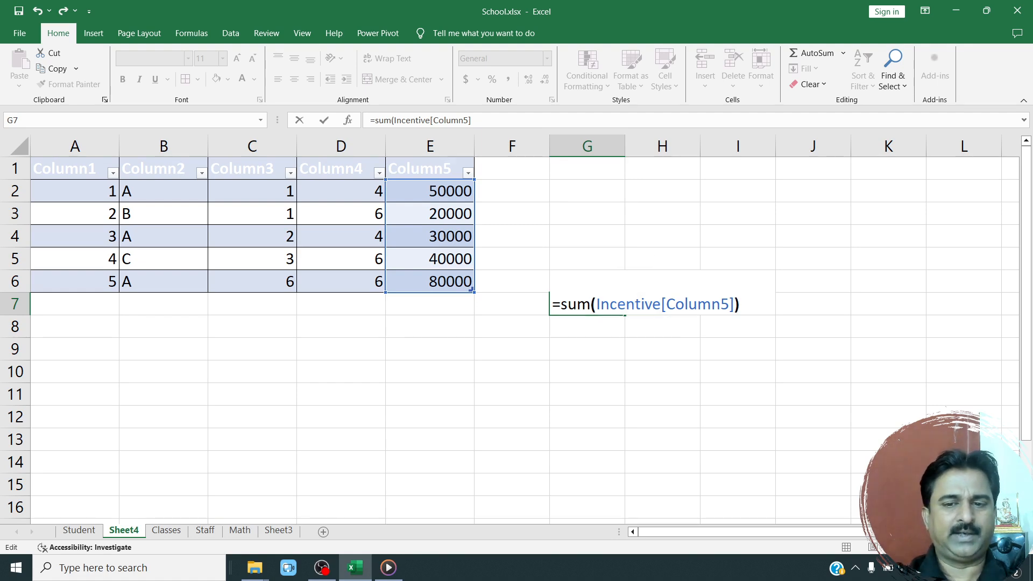
pyautogui.press('Return')
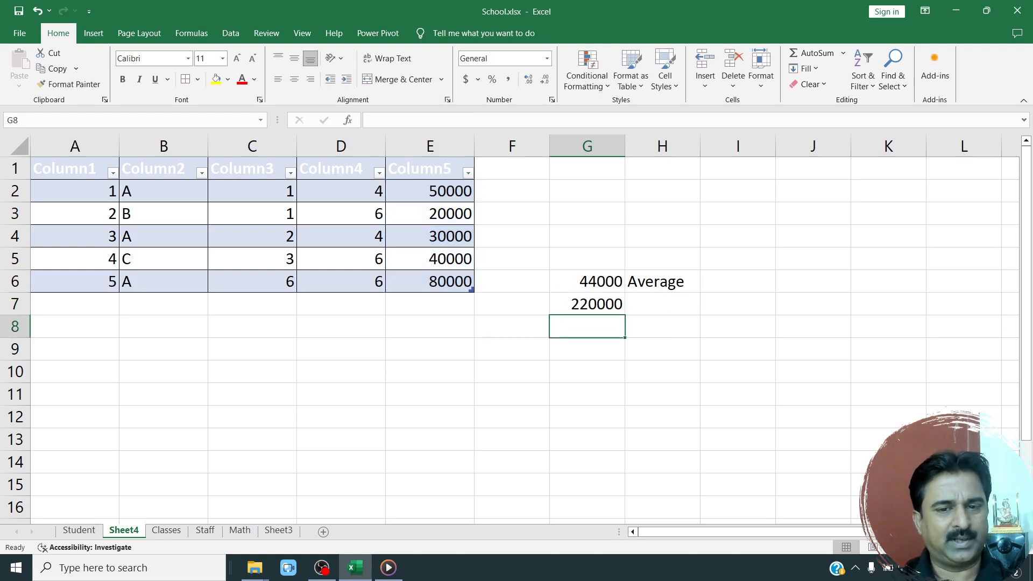
# Label the calculated value in G7 by entering Sum in the adjacent cell H7.
pyautogui.press('Up')
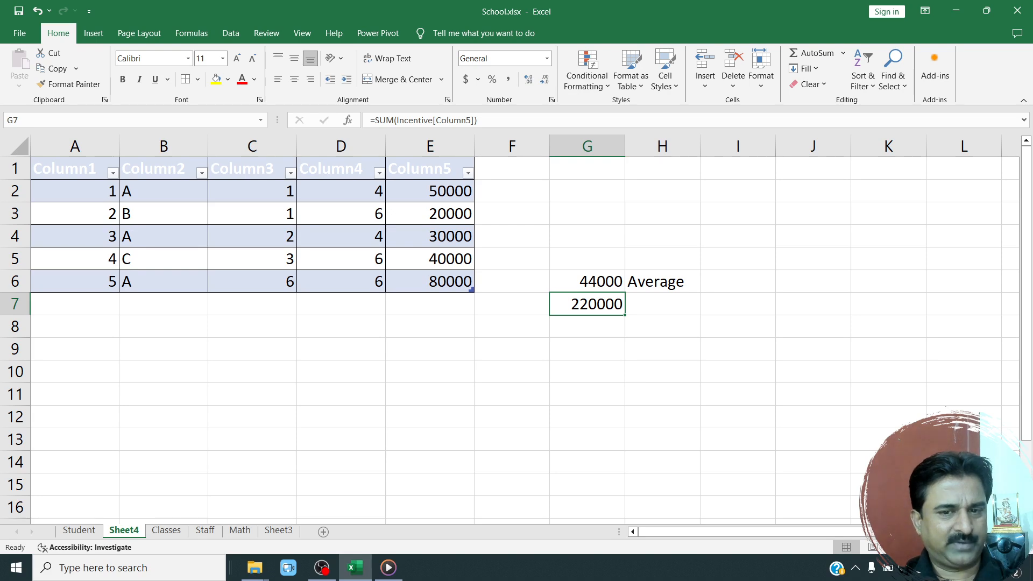
pyautogui.press('Right')
pyautogui.write('Sum')
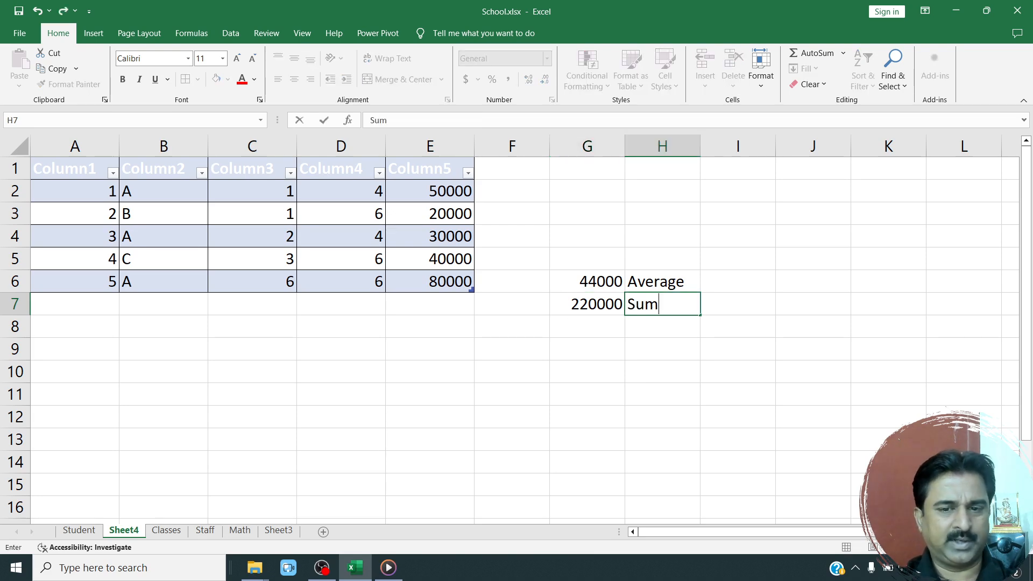
pyautogui.press('Return')
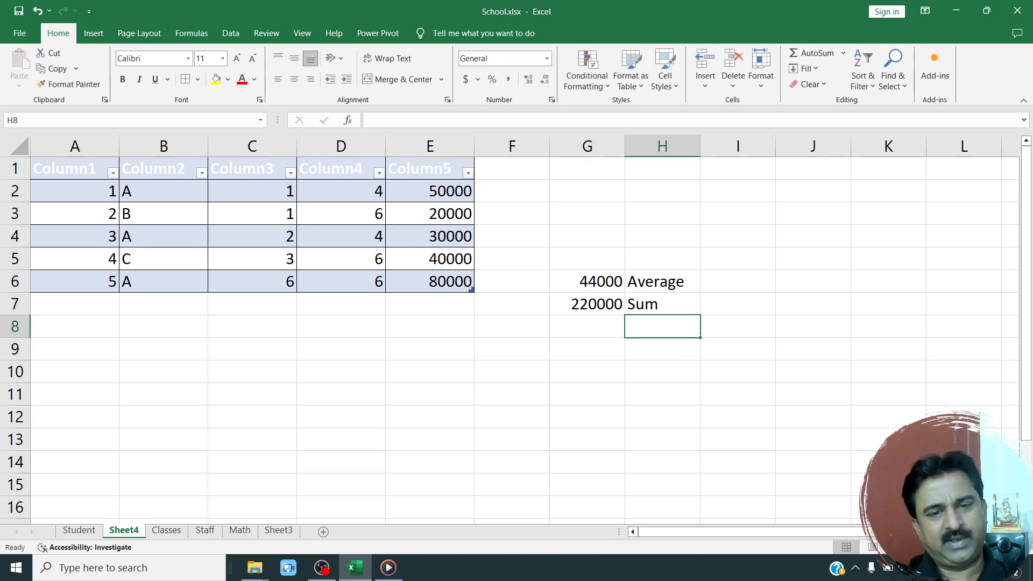
# Rename the Column5 header in cell E1 of the table as Amount.
pyautogui.moveTo(70, 169); pyautogui.dragTo(432, 282)
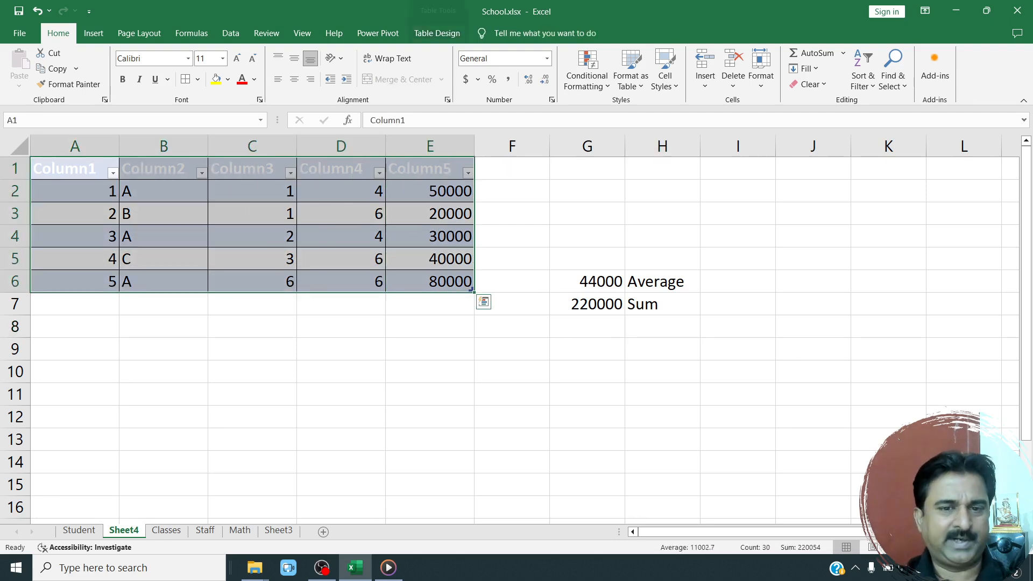
pyautogui.click(430, 327)
pyautogui.moveTo(69, 169); pyautogui.dragTo(431, 169)
pyautogui.click(431, 169)
pyautogui.doubleClick(420, 169)
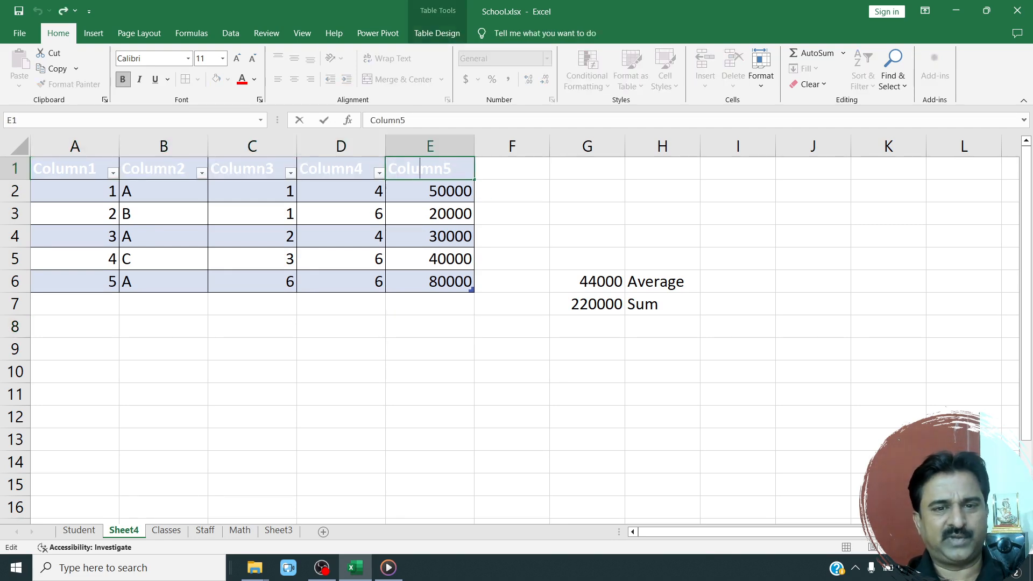
pyautogui.press('Home')
pyautogui.hotkey('shift', 'End')
pyautogui.press('End')
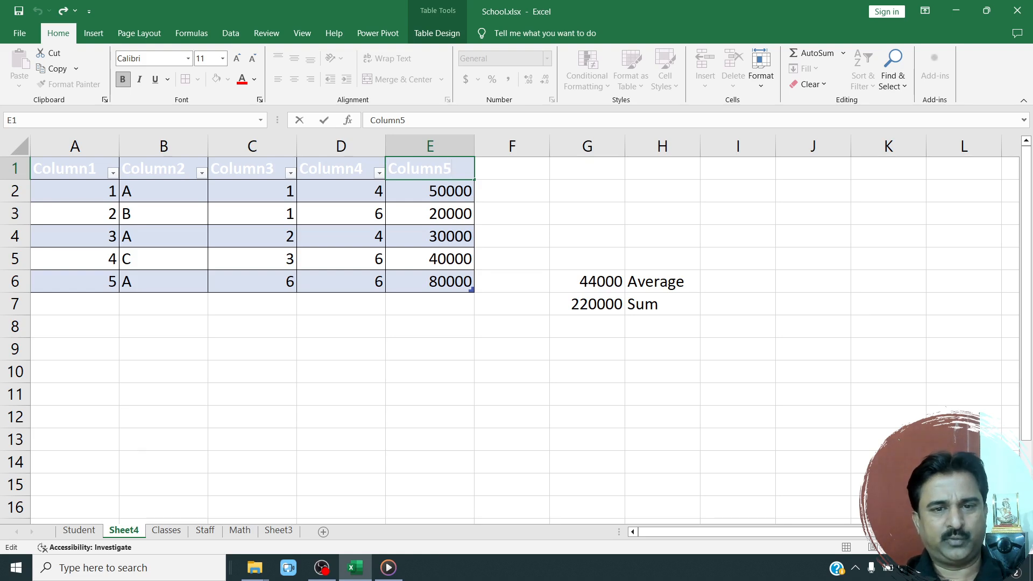
pyautogui.press('BackSpace')
pyautogui.press('BackSpace')
pyautogui.press('BackSpace')
pyautogui.press('BackSpace')
pyautogui.press('BackSpace')
pyautogui.press('BackSpace')
pyautogui.press('BackSpace')
pyautogui.write('A')
pyautogui.press('BackSpace')
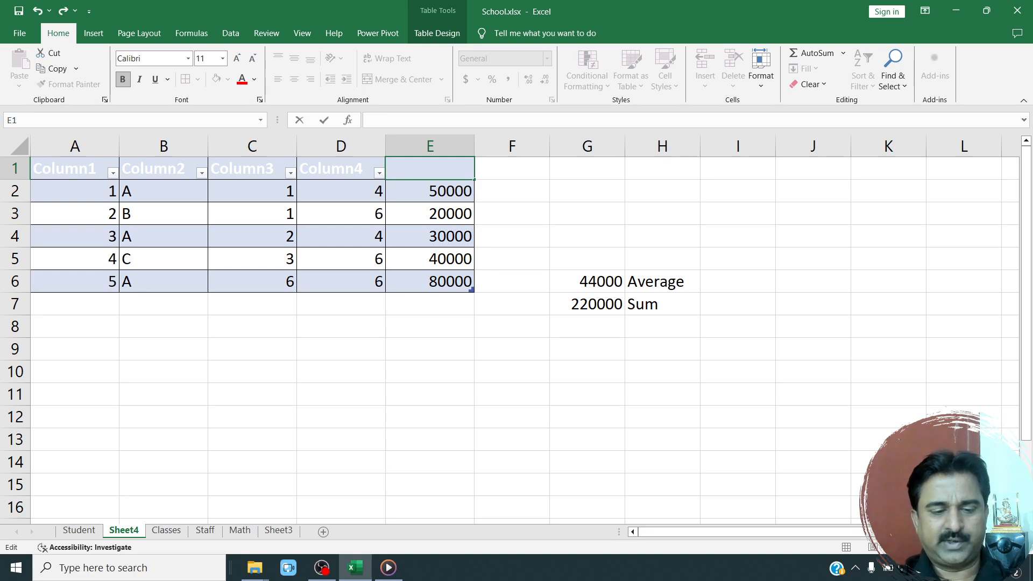
pyautogui.write('Amount')
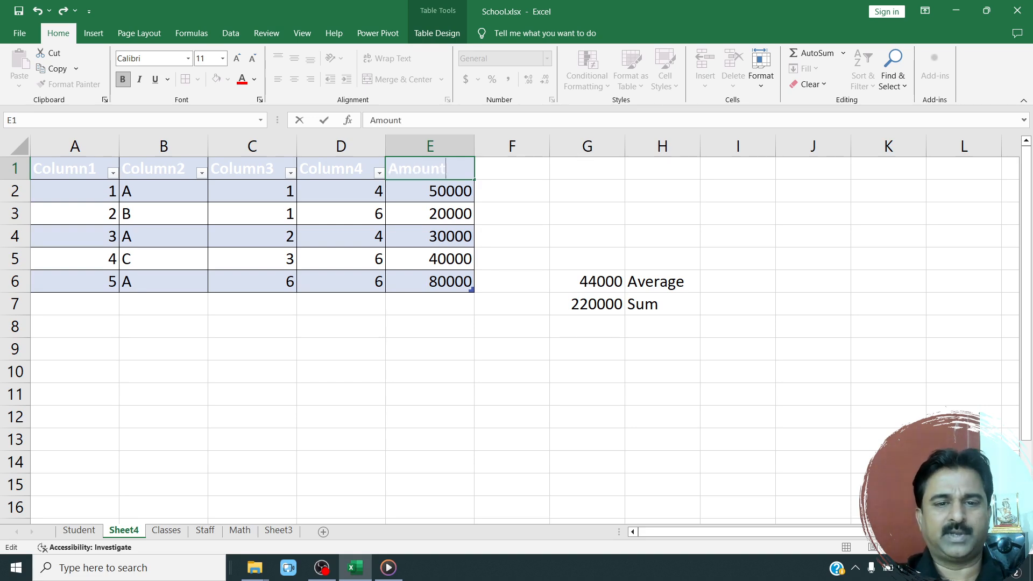
pyautogui.press('Return')
# Change the font colour of the table's header row A1:E1 to red.
pyautogui.press('Up')
pyautogui.hotkey('shift', 'Left')
pyautogui.hotkey('shift', 'Left')
pyautogui.hotkey('shift', 'Left')
pyautogui.hotkey('shift', 'Left')
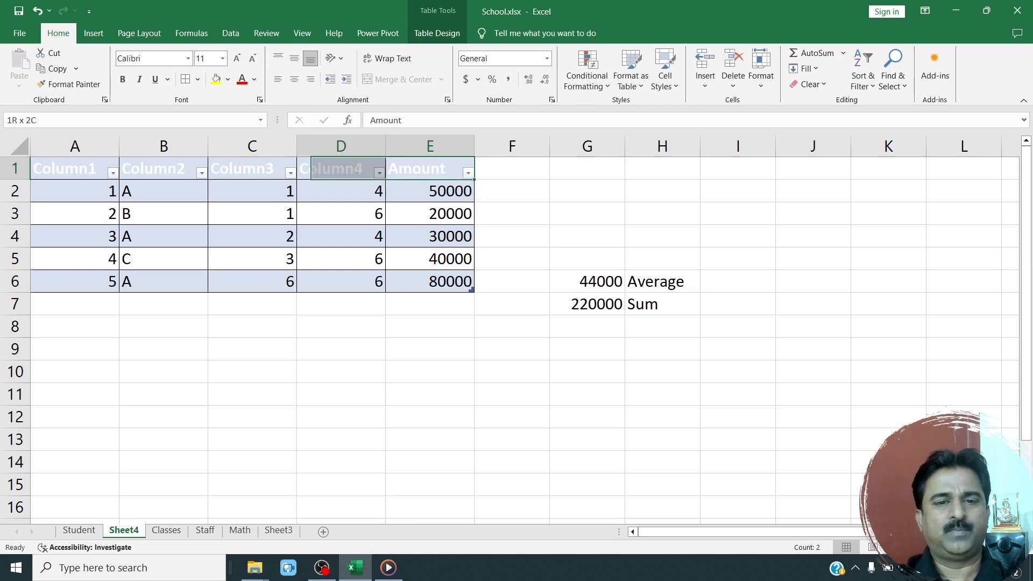
pyautogui.click(242, 80)
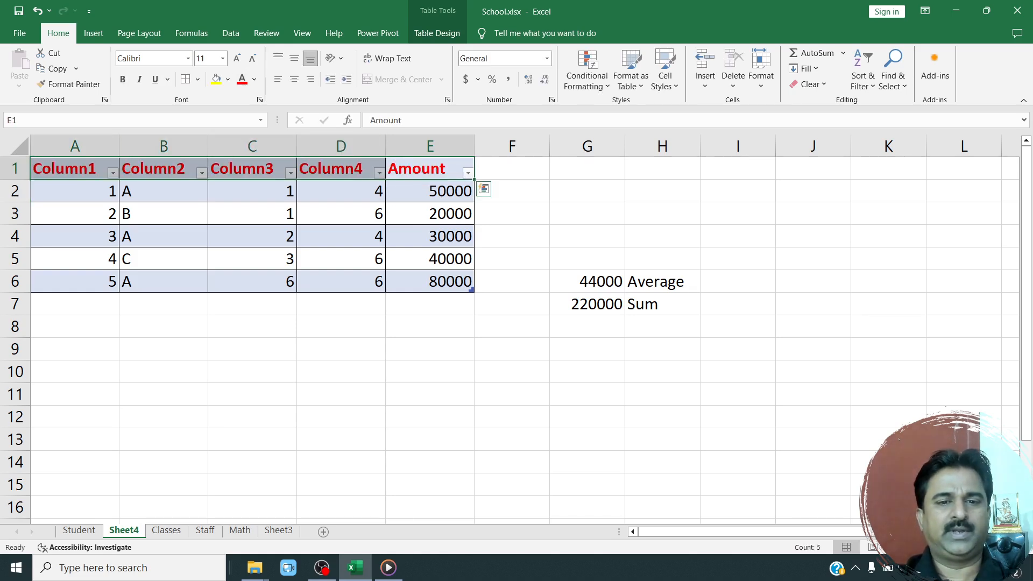
pyautogui.click(430, 258)
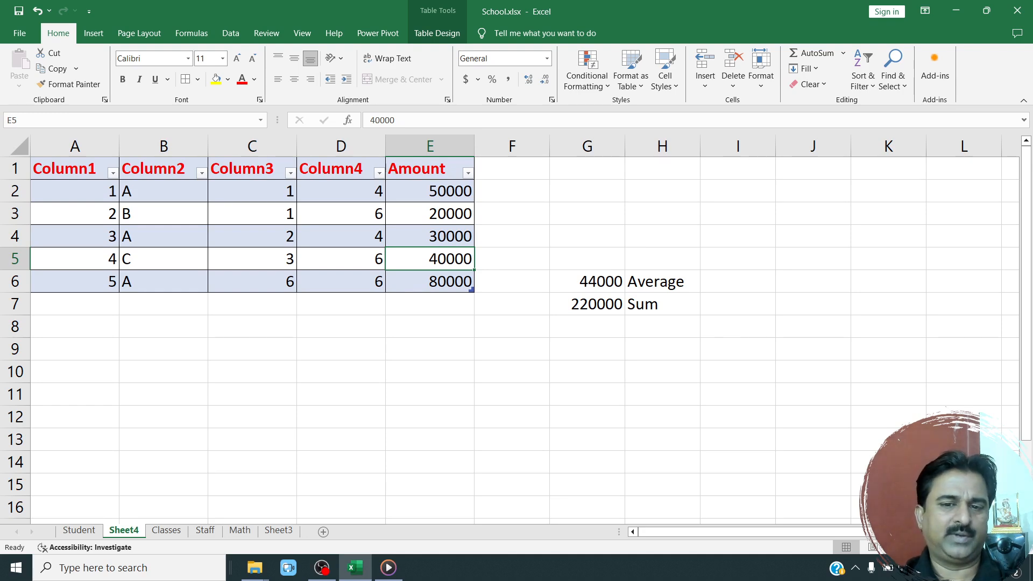
# Start a COUNT formula in cell G8 that refers to the Incentive table, entering =COUNT(Incentive[.
pyautogui.click(588, 282)
pyautogui.moveTo(75, 168); pyautogui.dragTo(429, 281)
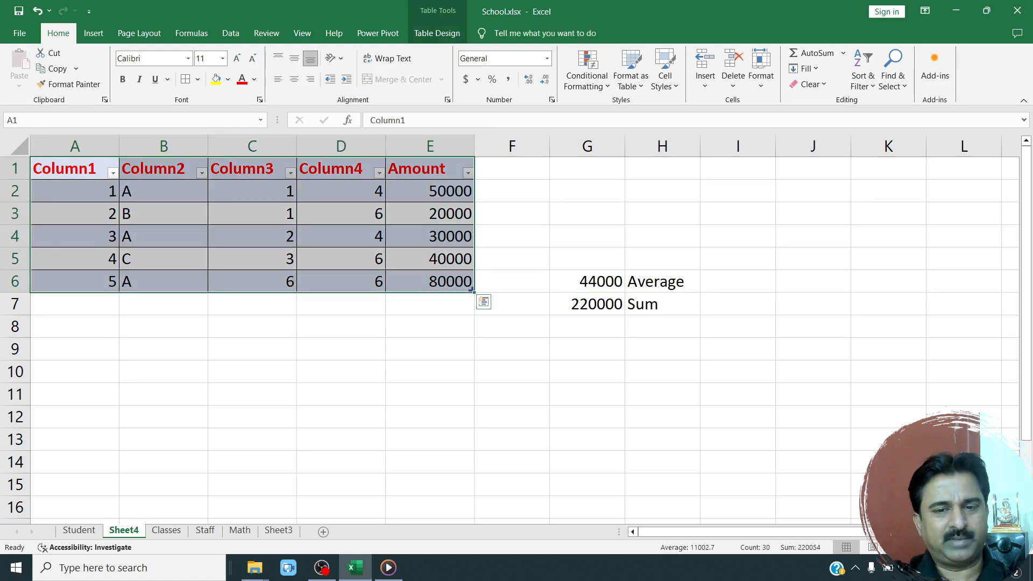
pyautogui.click(587, 281)
pyautogui.click(587, 304)
pyautogui.click(587, 327)
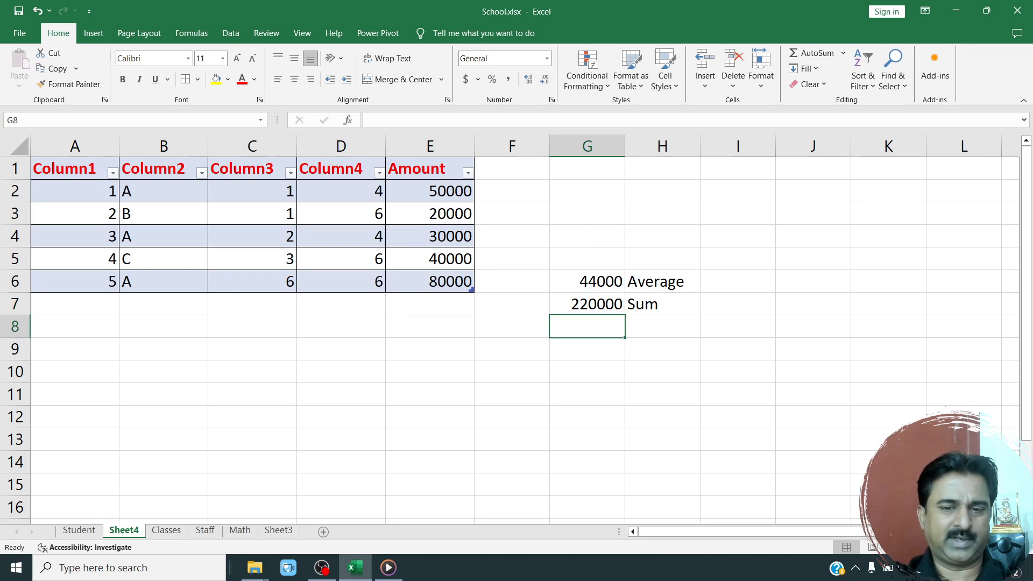
pyautogui.write('=')
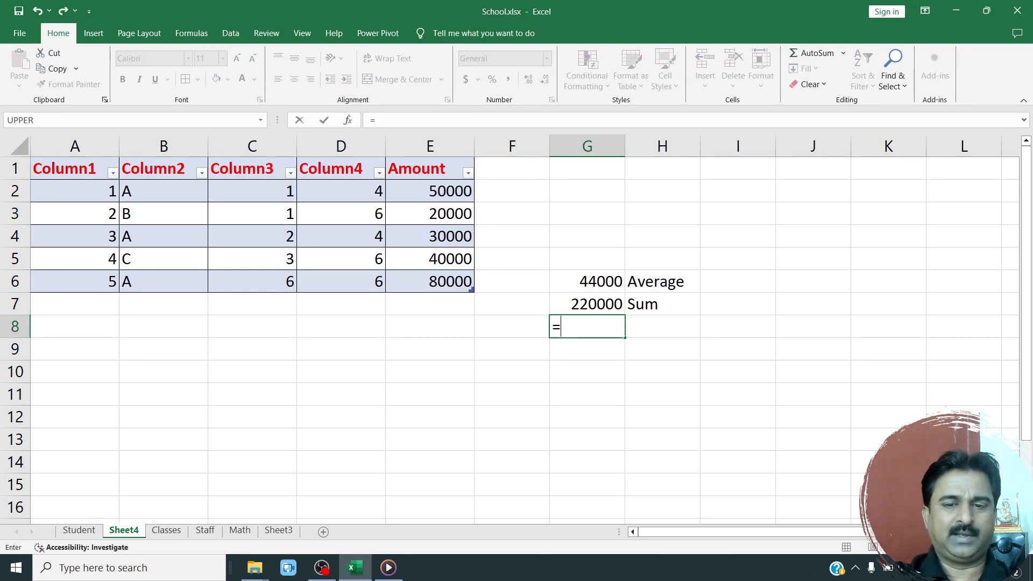
pyautogui.write('count')
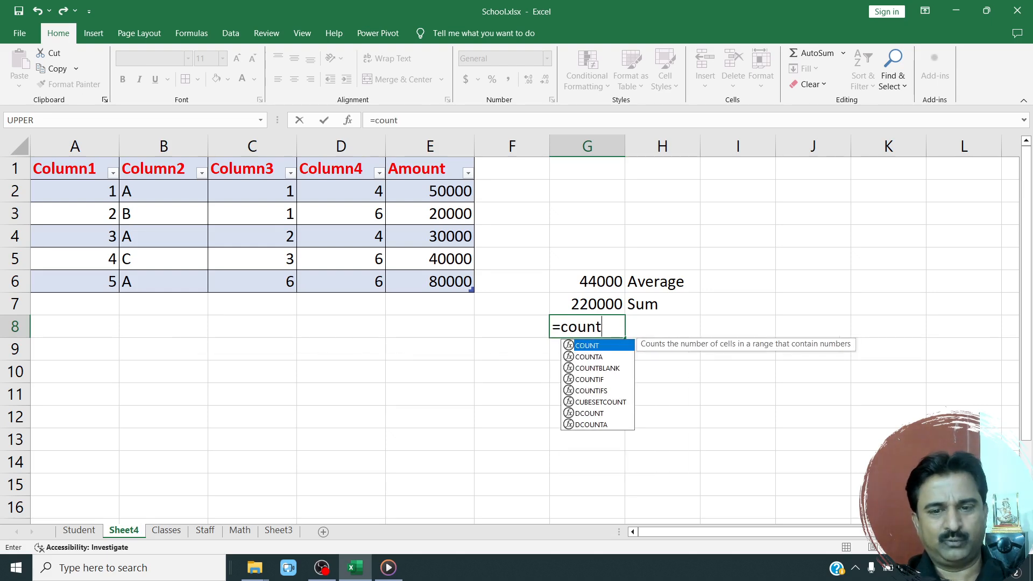
pyautogui.press('Tab')
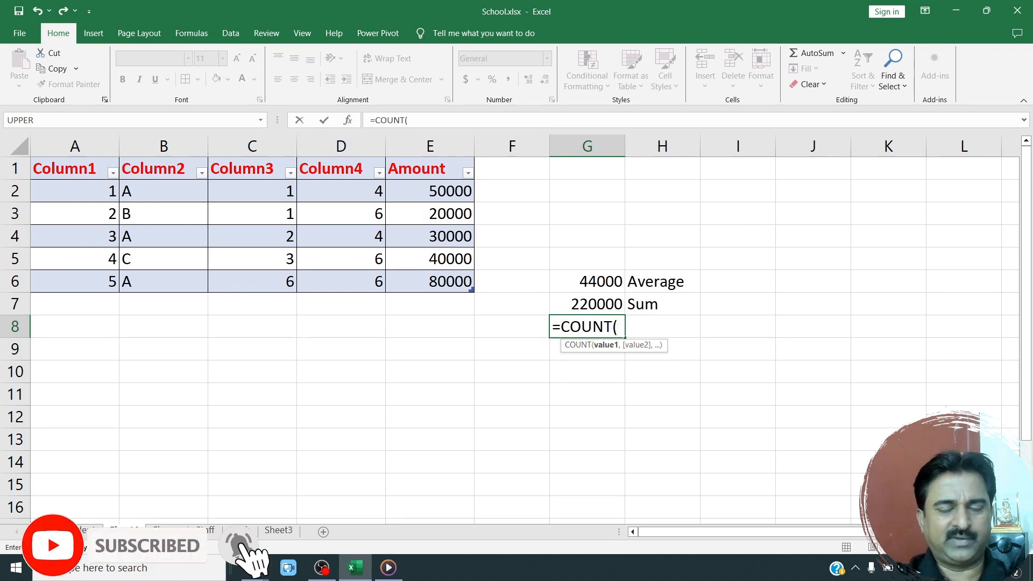
pyautogui.write('in')
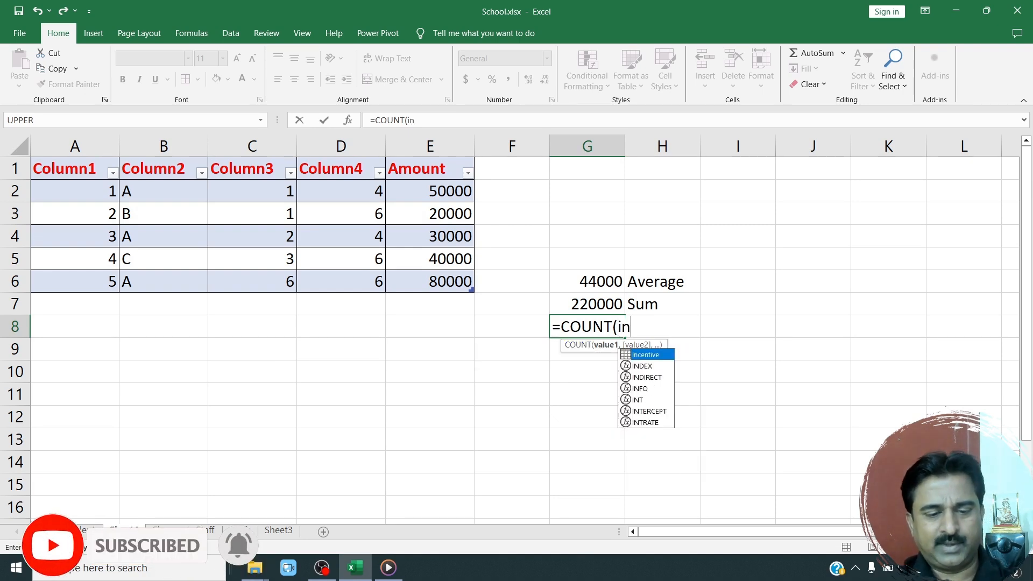
pyautogui.write('cen')
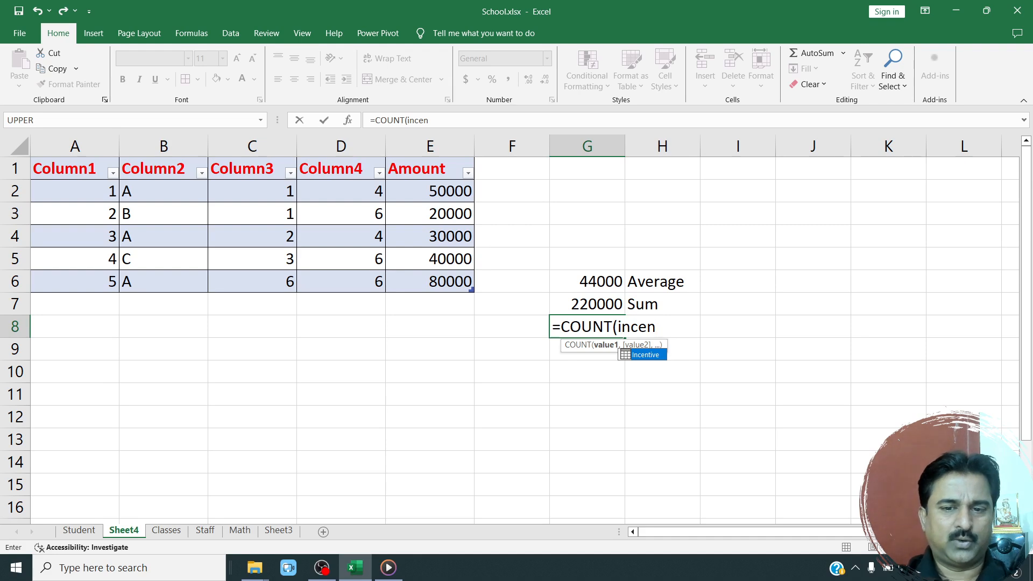
pyautogui.write('[')
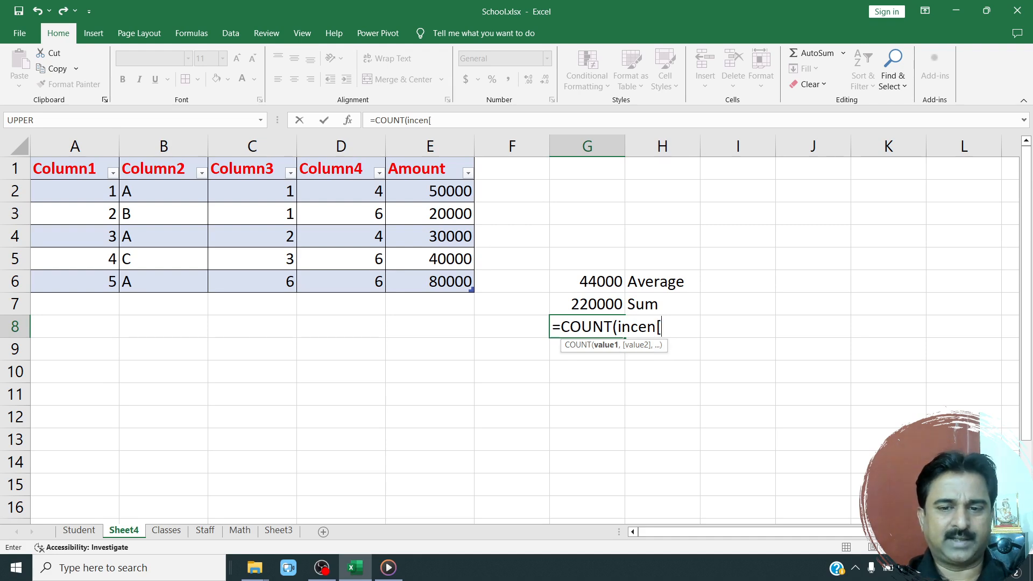
pyautogui.press('BackSpace')
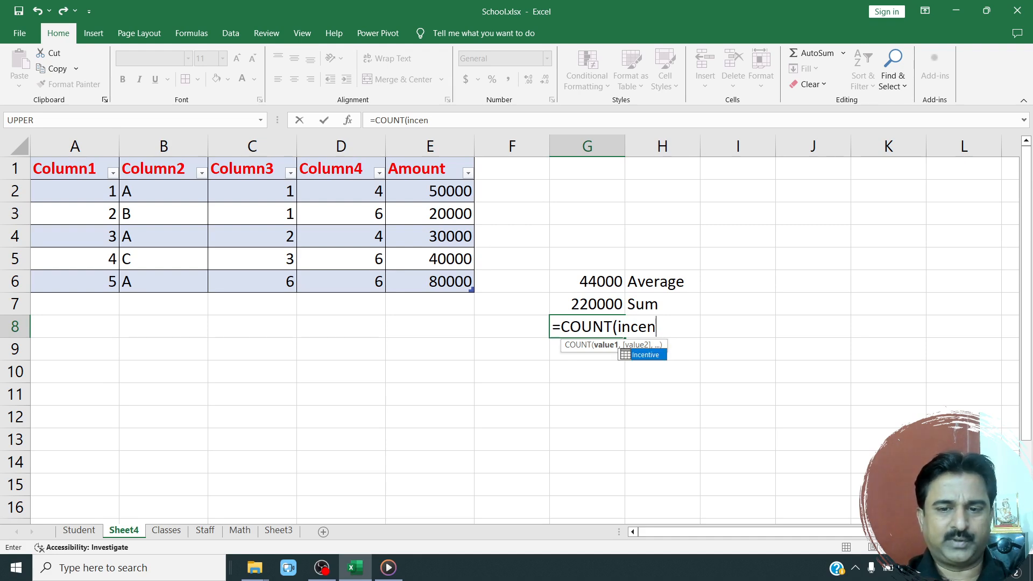
pyautogui.press('Tab')
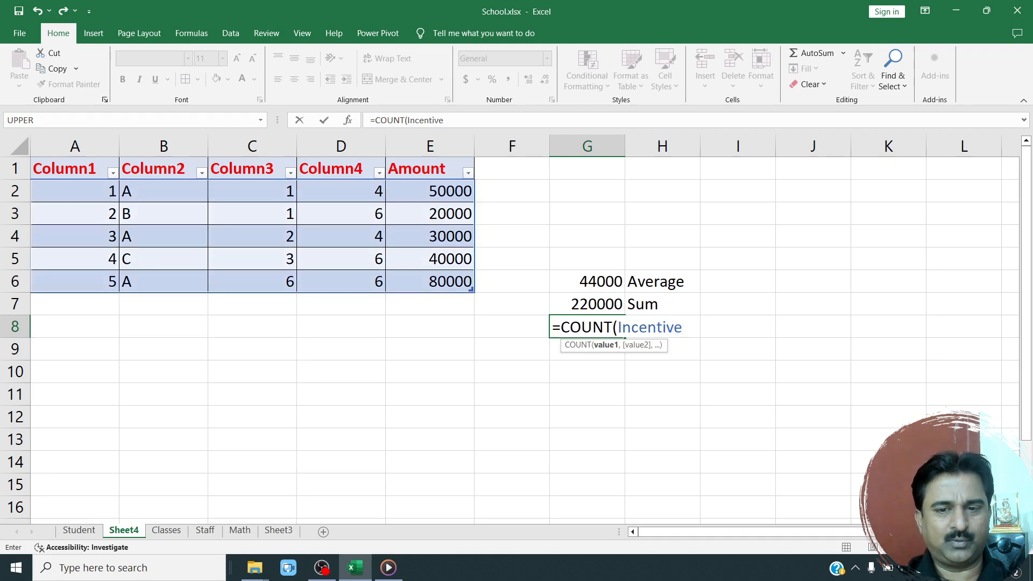
pyautogui.write('[')
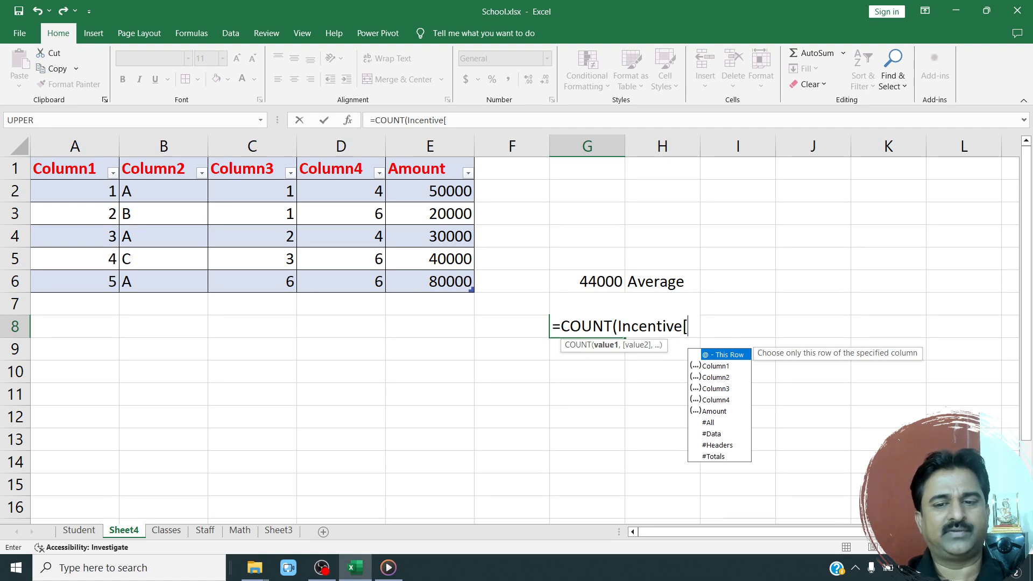
# Try to choose the Amount column as the table reference of the COUNT formula in G8.
pyautogui.press('Down')
pyautogui.press('Down')
pyautogui.press('Down')
pyautogui.press('Down')
pyautogui.press('Down')
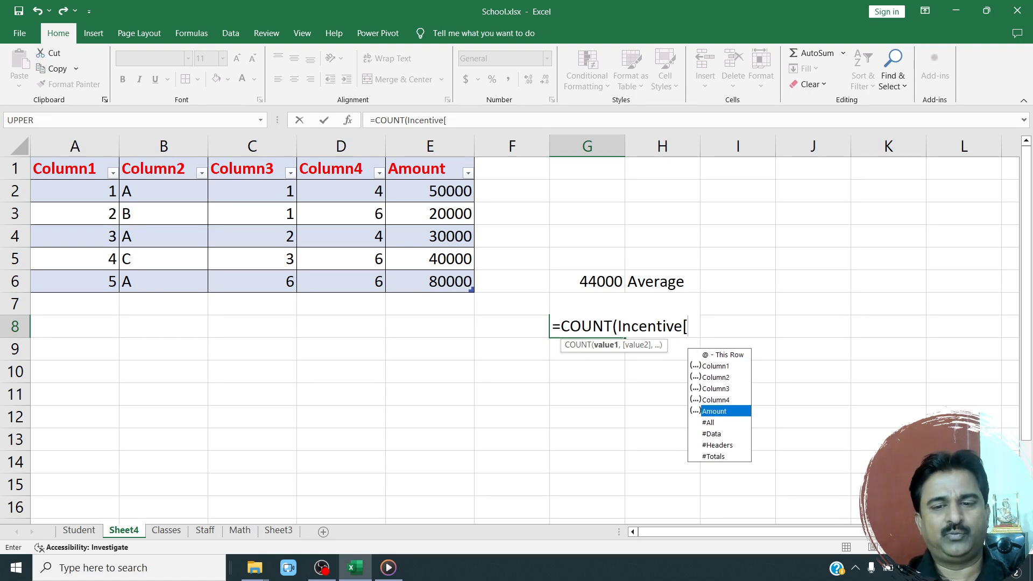
pyautogui.press('Return')
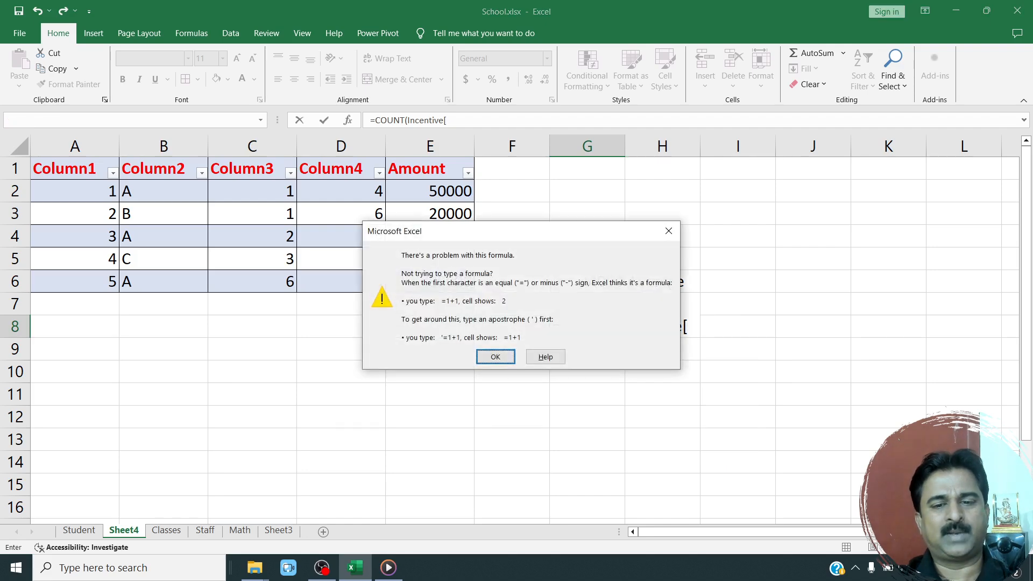
pyautogui.press('Return')
pyautogui.press('Right')
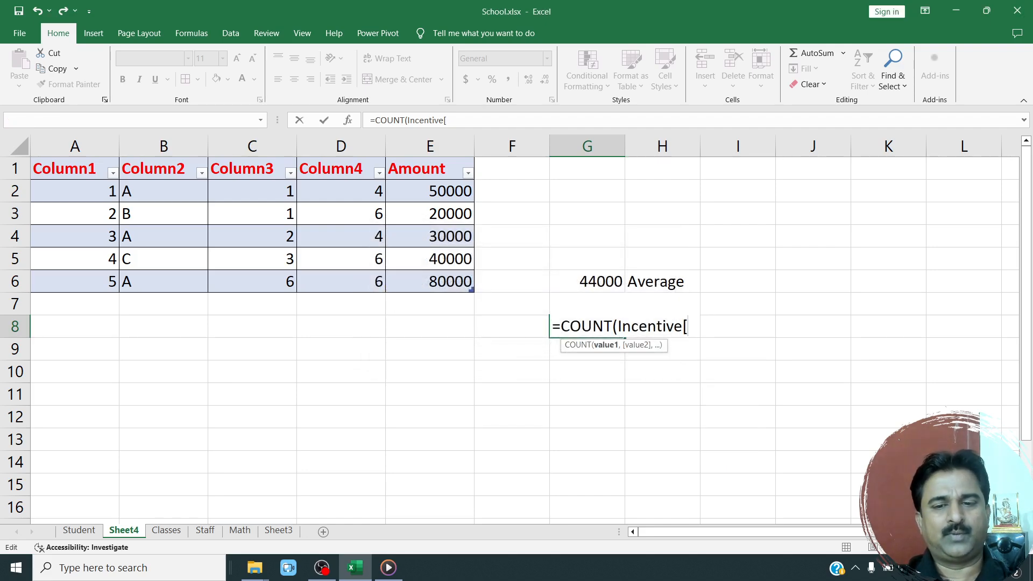
# Complete the COUNT formula in G8 with the table's Amount column so it reads =COUNT(Incentive[Amount]).
pyautogui.press('BackSpace')
pyautogui.write('[')
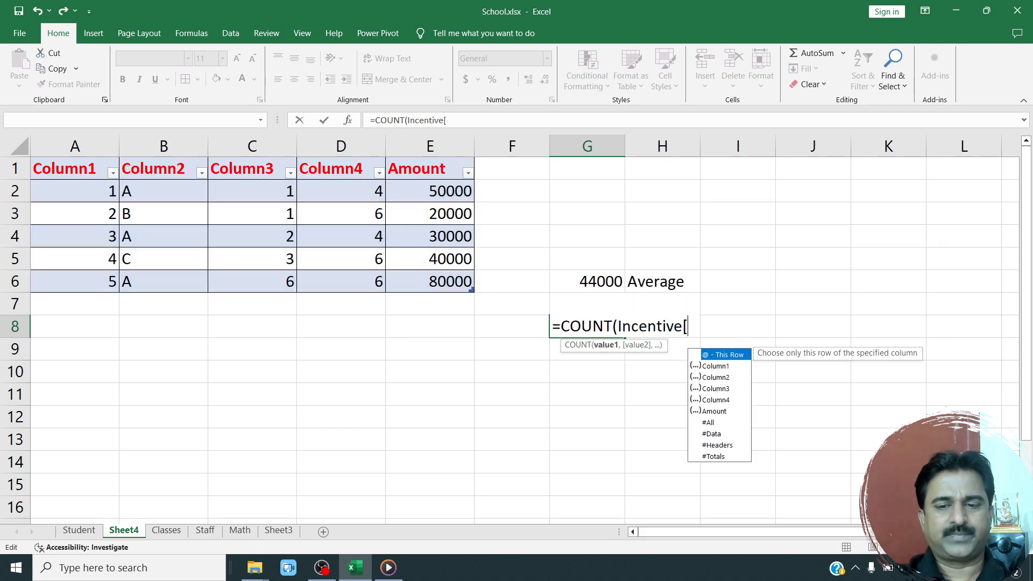
pyautogui.press('Down')
pyautogui.press('Down')
pyautogui.press('Down')
pyautogui.press('Down')
pyautogui.press('Down')
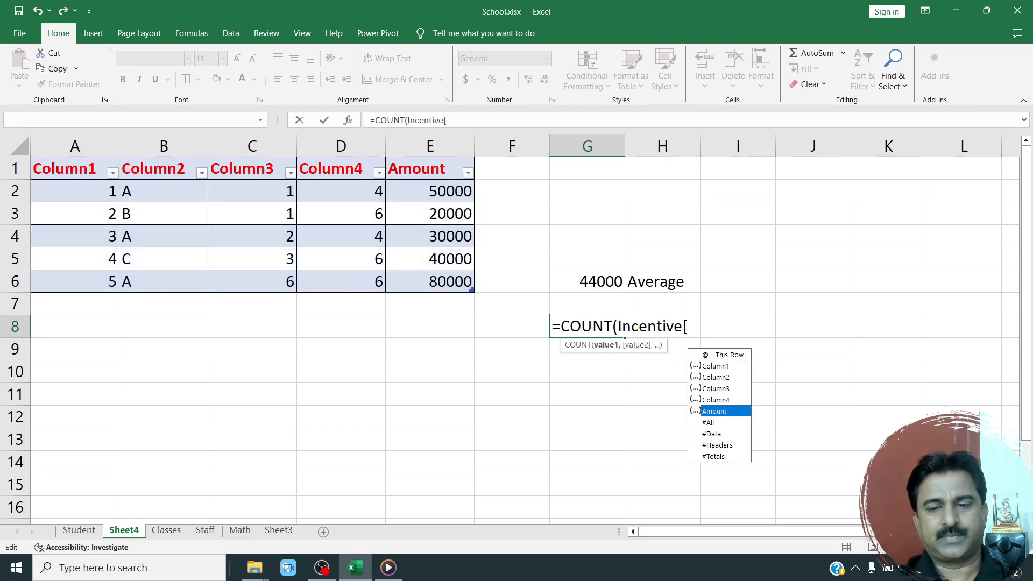
pyautogui.press('Tab')
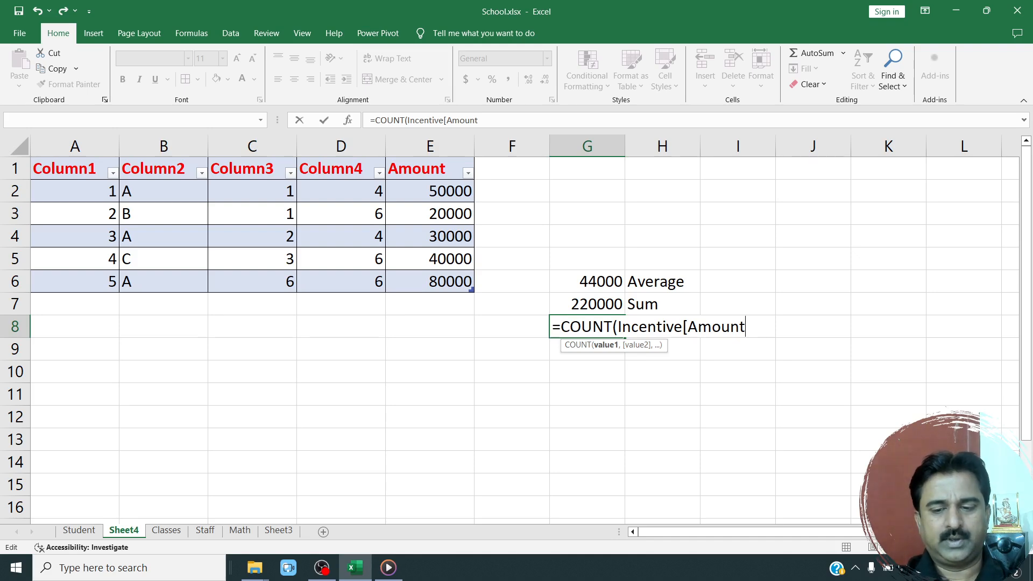
pyautogui.write(']')
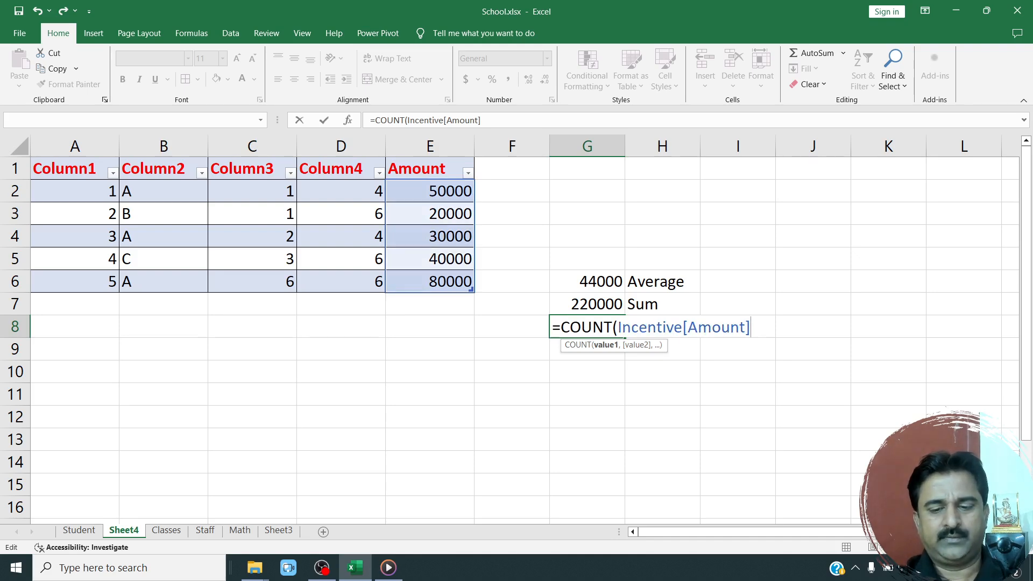
pyautogui.write(')')
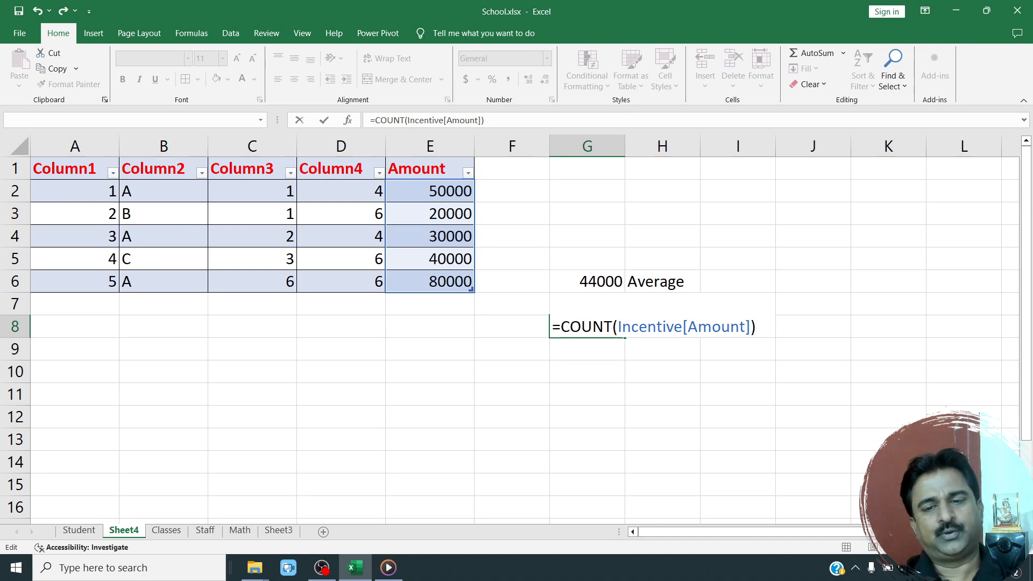
# Walk through the Incentive[Amount] reference inside the COUNT formula in G8 and commit the formula.
pyautogui.press('Left')
pyautogui.press('Left')
pyautogui.press('Left')
pyautogui.press('Left')
pyautogui.press('Left')
pyautogui.press('Left')
pyautogui.press('Left')
pyautogui.press('Left')
pyautogui.press('Left')
pyautogui.press('Left')
pyautogui.press('Left')
pyautogui.press('Left')
pyautogui.press('Left')
pyautogui.press('Left')
pyautogui.press('Left')
pyautogui.press('Left')
pyautogui.press('Left')
pyautogui.press('Right')
pyautogui.press('Right')
pyautogui.press('Right')
pyautogui.press('Right')
pyautogui.press('Right')
pyautogui.press('Right')
pyautogui.press('Right')
pyautogui.press('Right')
pyautogui.press('Right')
pyautogui.press('Right')
pyautogui.press('Right')
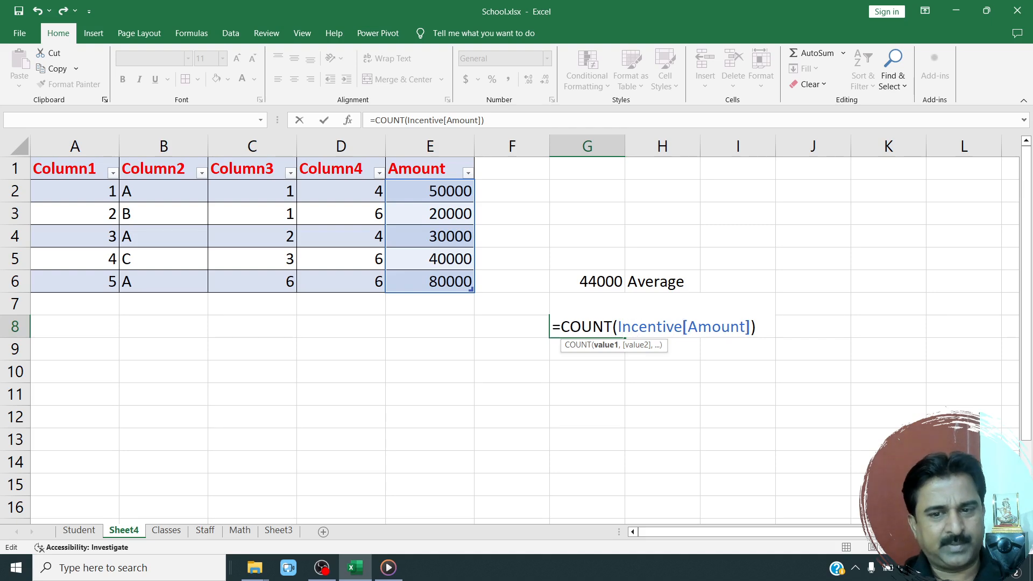
pyautogui.press('Right')
pyautogui.press('Right')
pyautogui.press('Right')
pyautogui.press('Right')
pyautogui.press('Right')
pyautogui.press('Right')
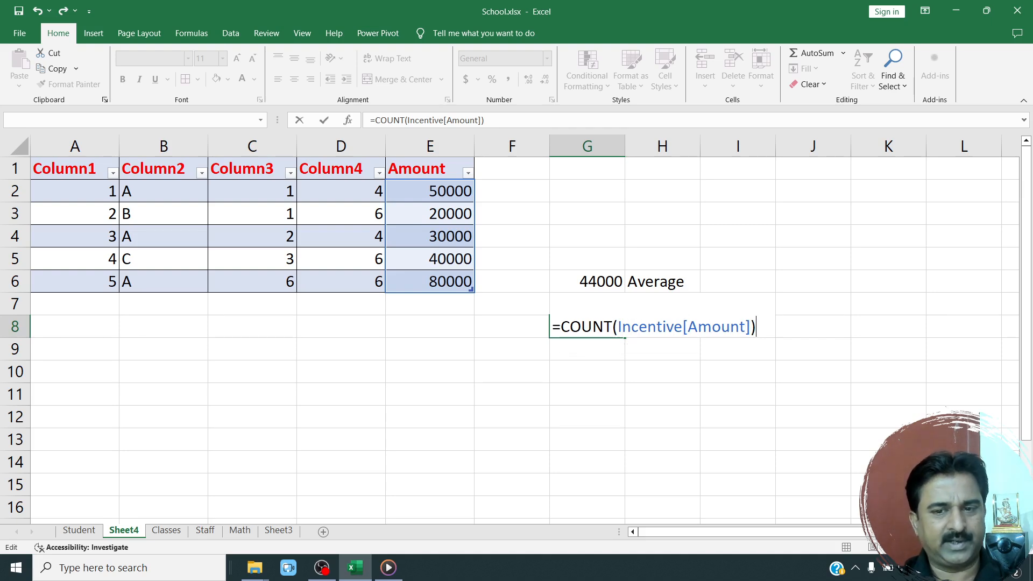
pyautogui.press('Return')
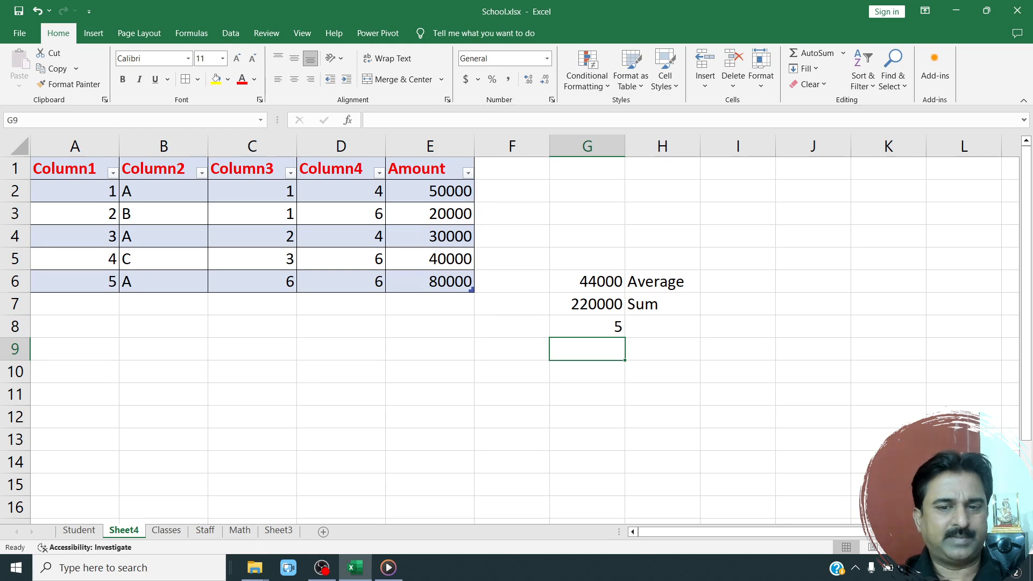
# Review the Average, Sum and COUNT formula cells in G6:G8, and select the source table range A1:E6.
pyautogui.press('Up')
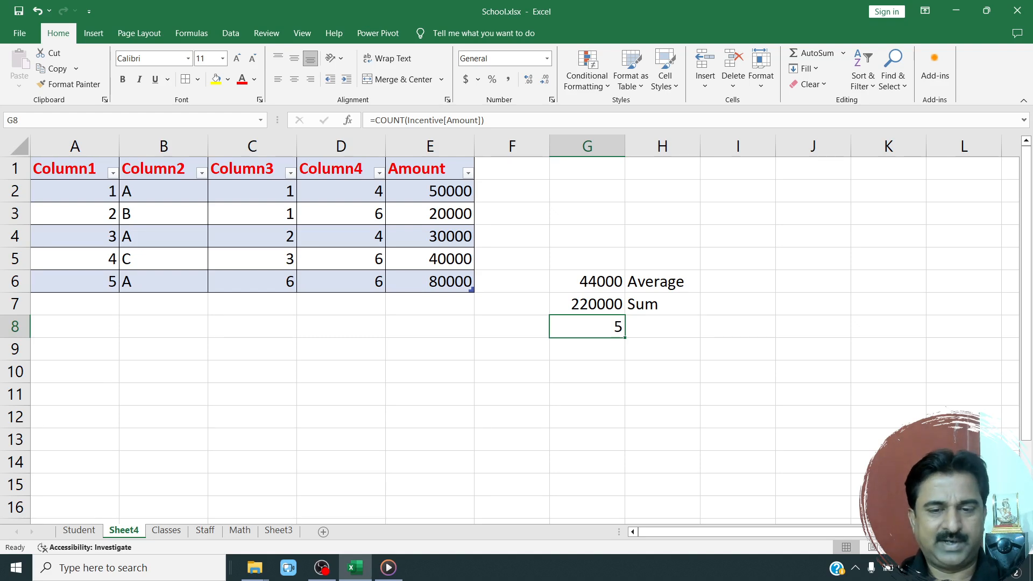
pyautogui.press('Down')
pyautogui.press('Down')
pyautogui.press('Down')
pyautogui.press('Up')
pyautogui.press('Up')
pyautogui.press('Up')
pyautogui.press('Up')
pyautogui.press('Up')
pyautogui.hotkey('shift', 'Down')
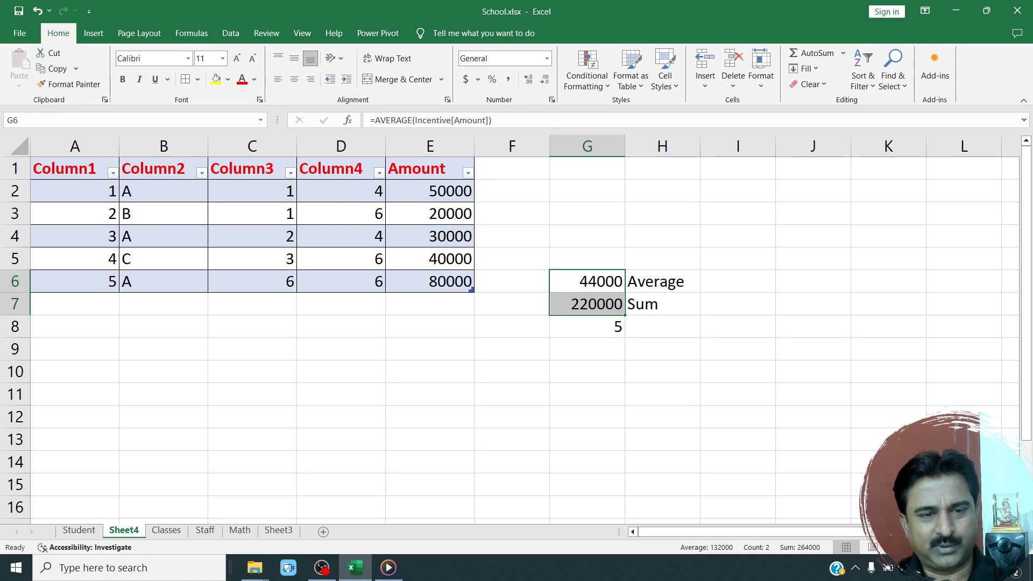
pyautogui.moveTo(67, 169); pyautogui.dragTo(430, 282)
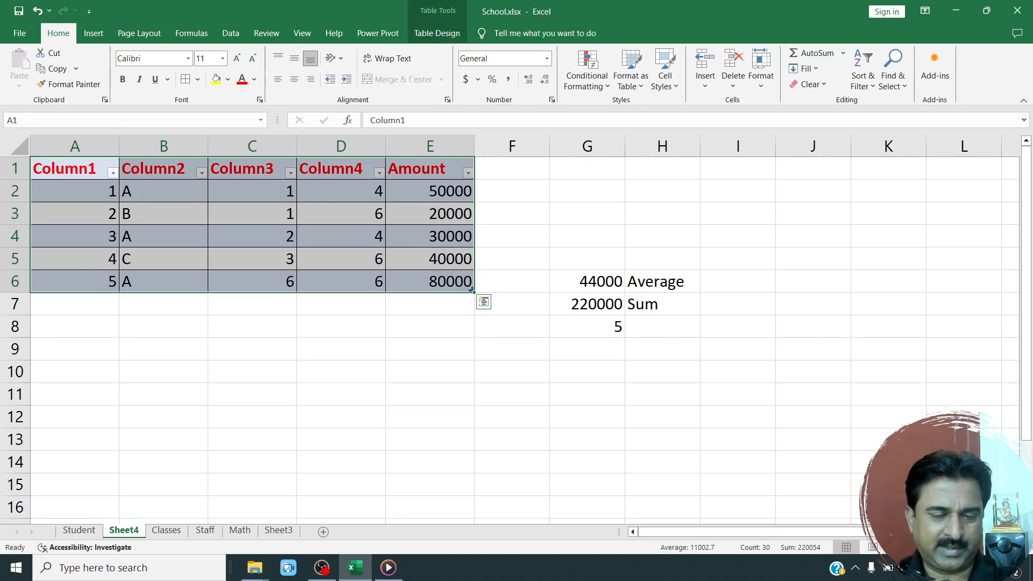